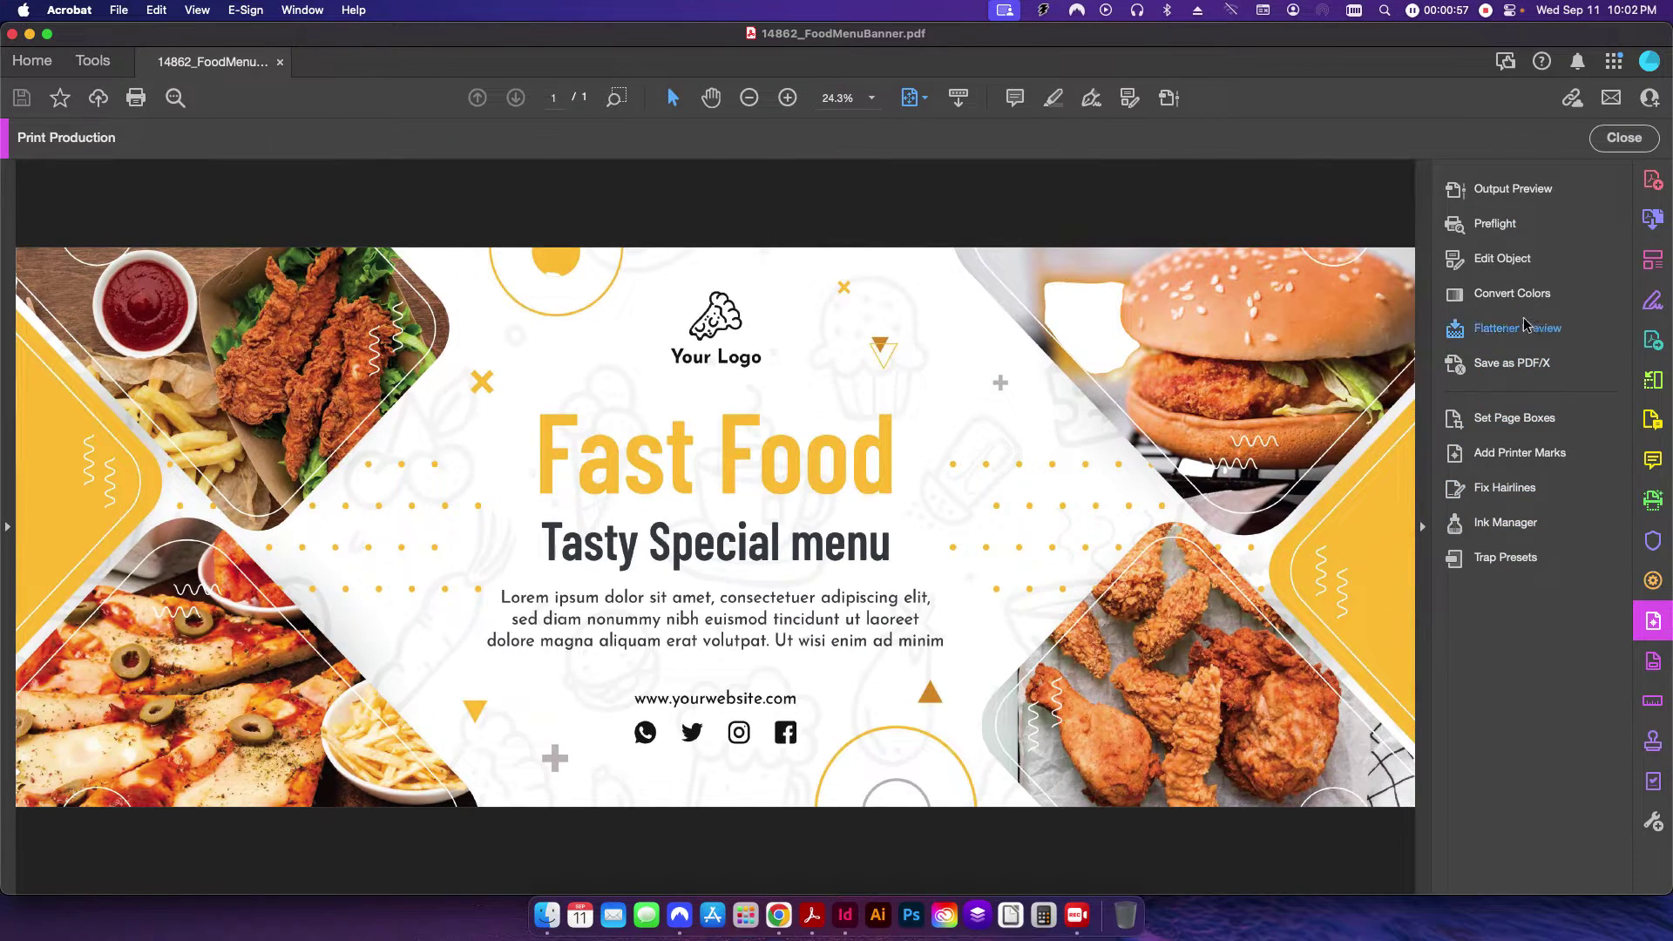
# - Open the Preflight fixup "Create Bleed for Banner Hem Edges" for editing
pyautogui.click(1494, 223)
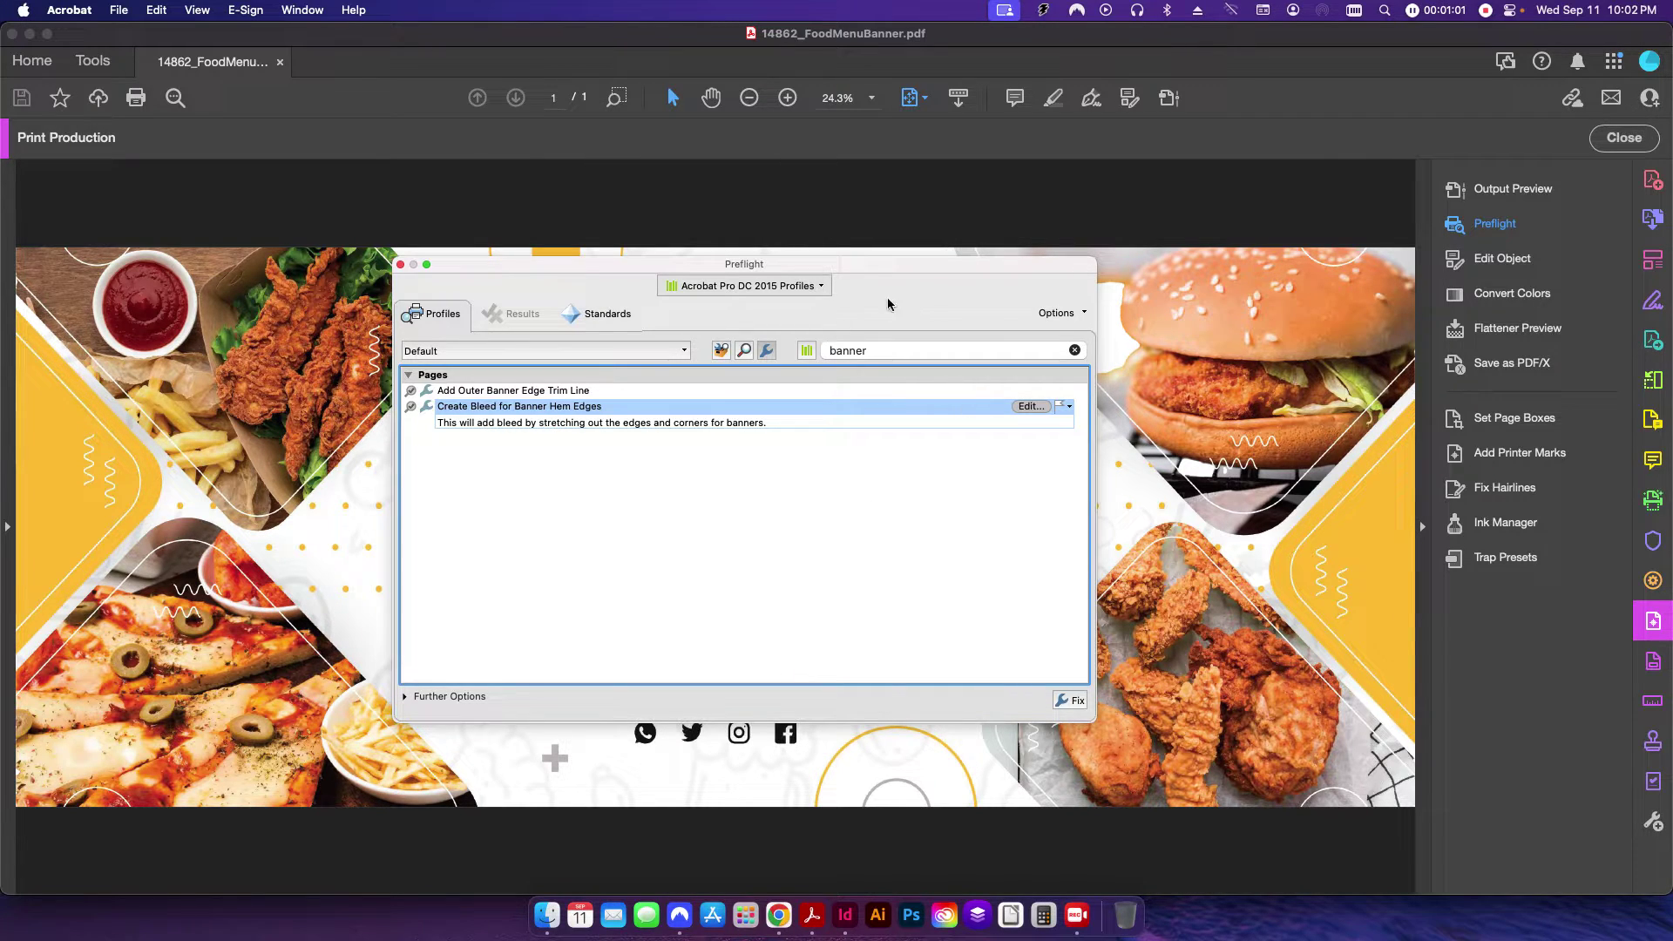
pyautogui.click(1060, 315)
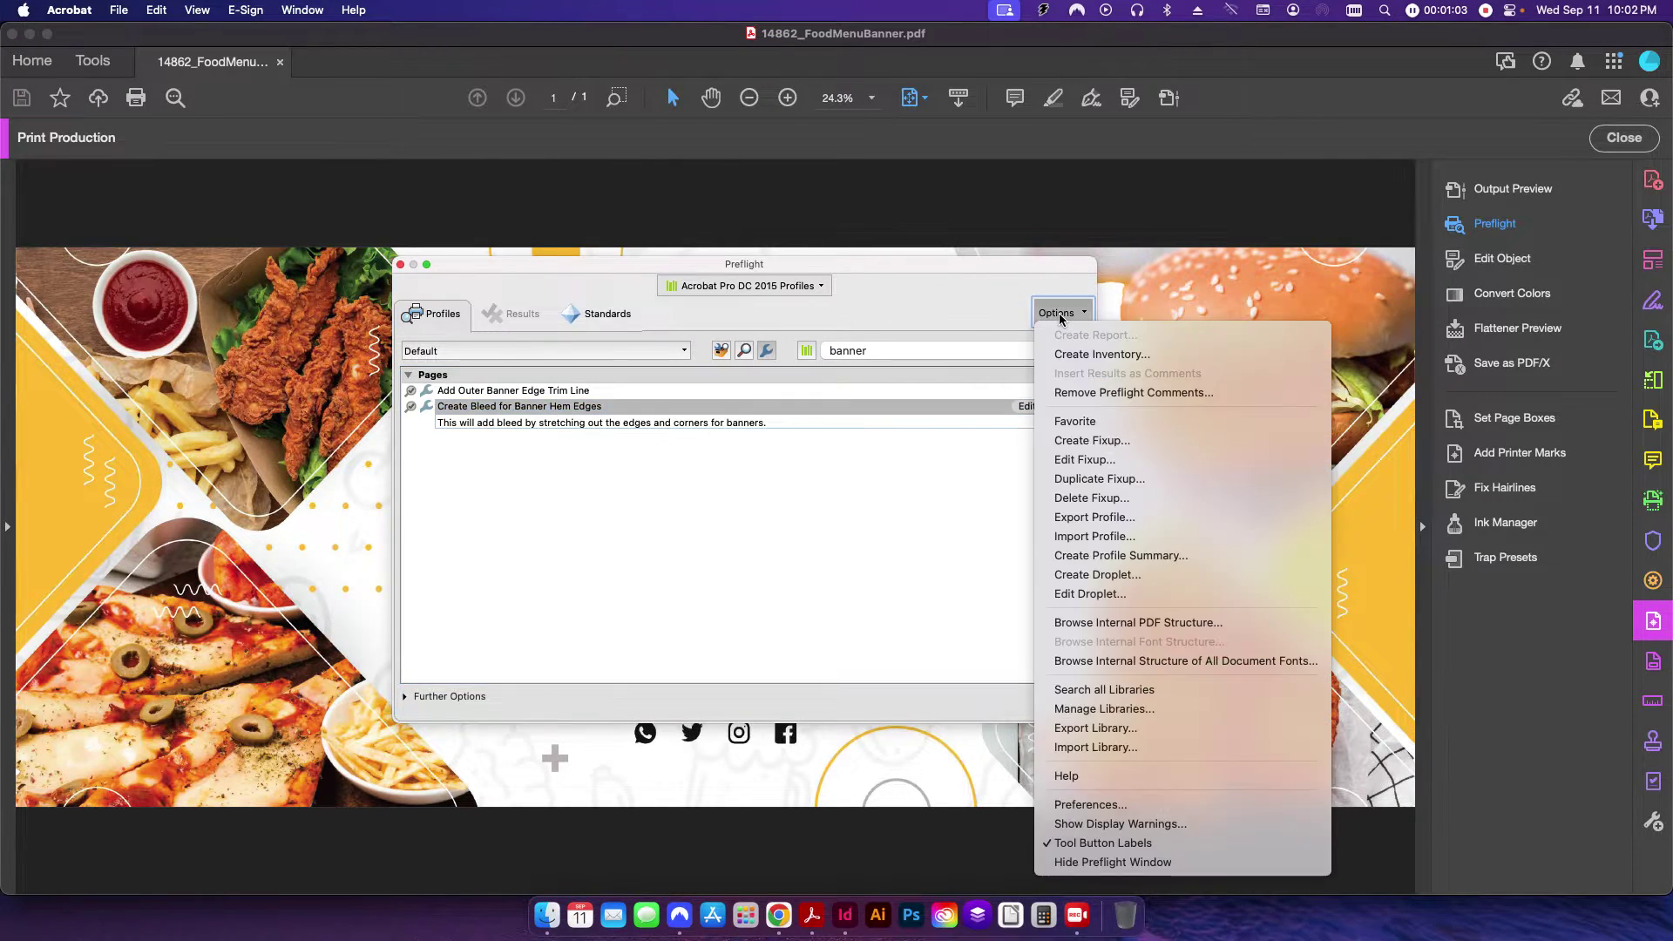
pyautogui.click(1033, 464)
pyautogui.click(1030, 408)
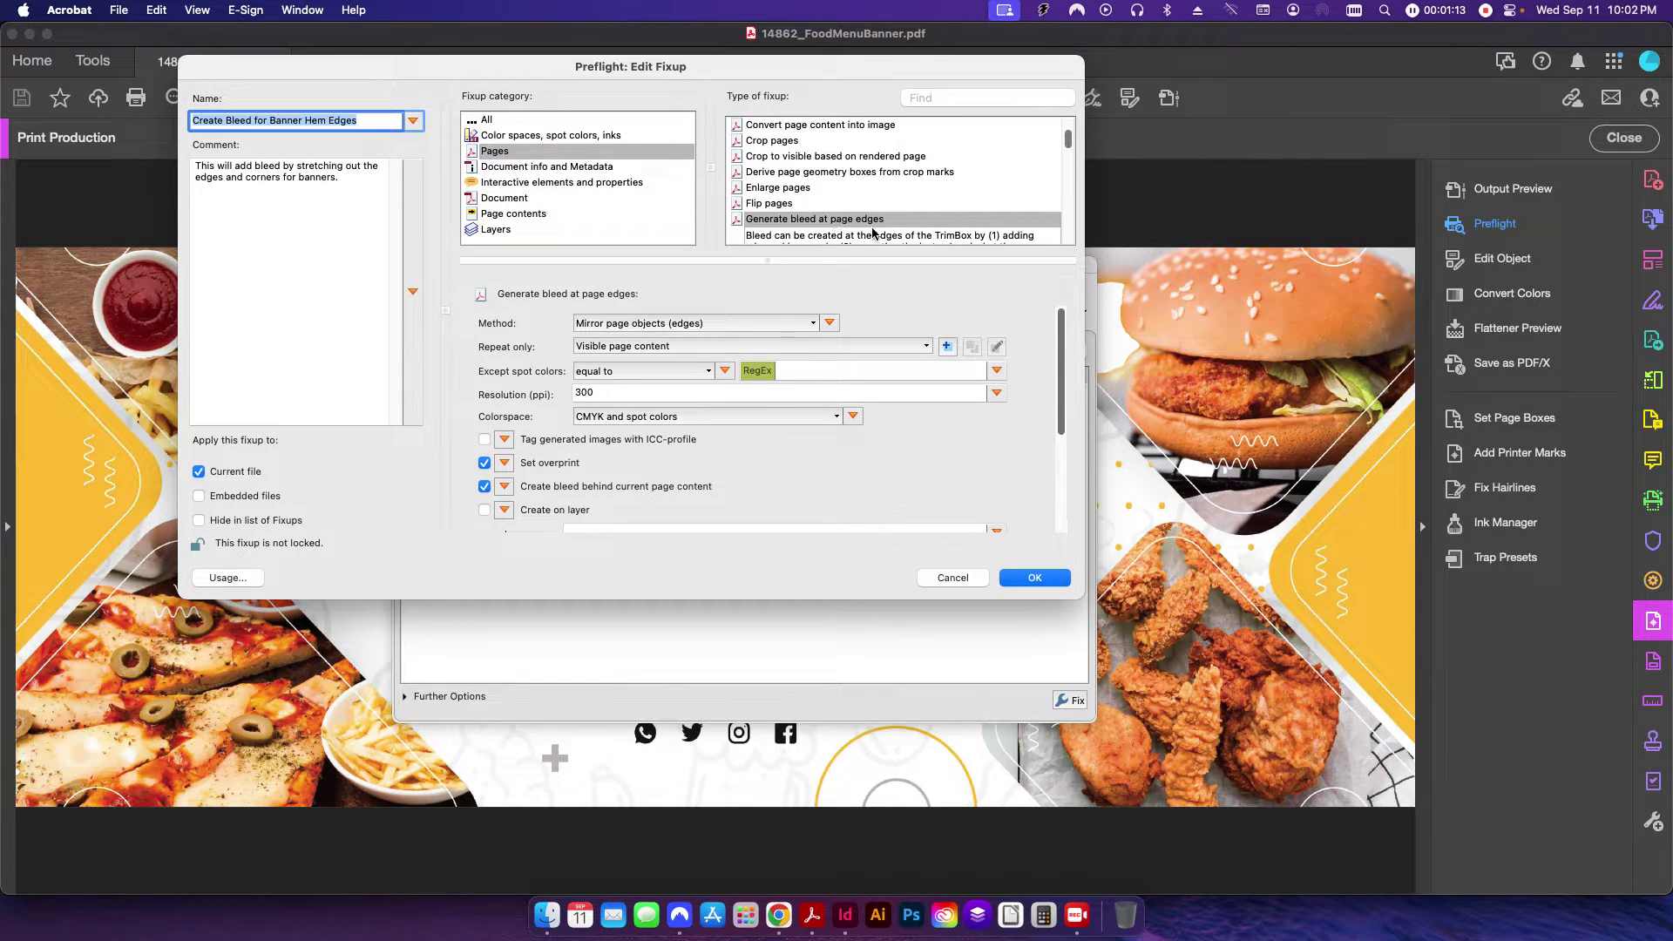
# - Review the bleed fixup's available generation methods and colorspace options, keeping the current selections
pyautogui.click(657, 330)
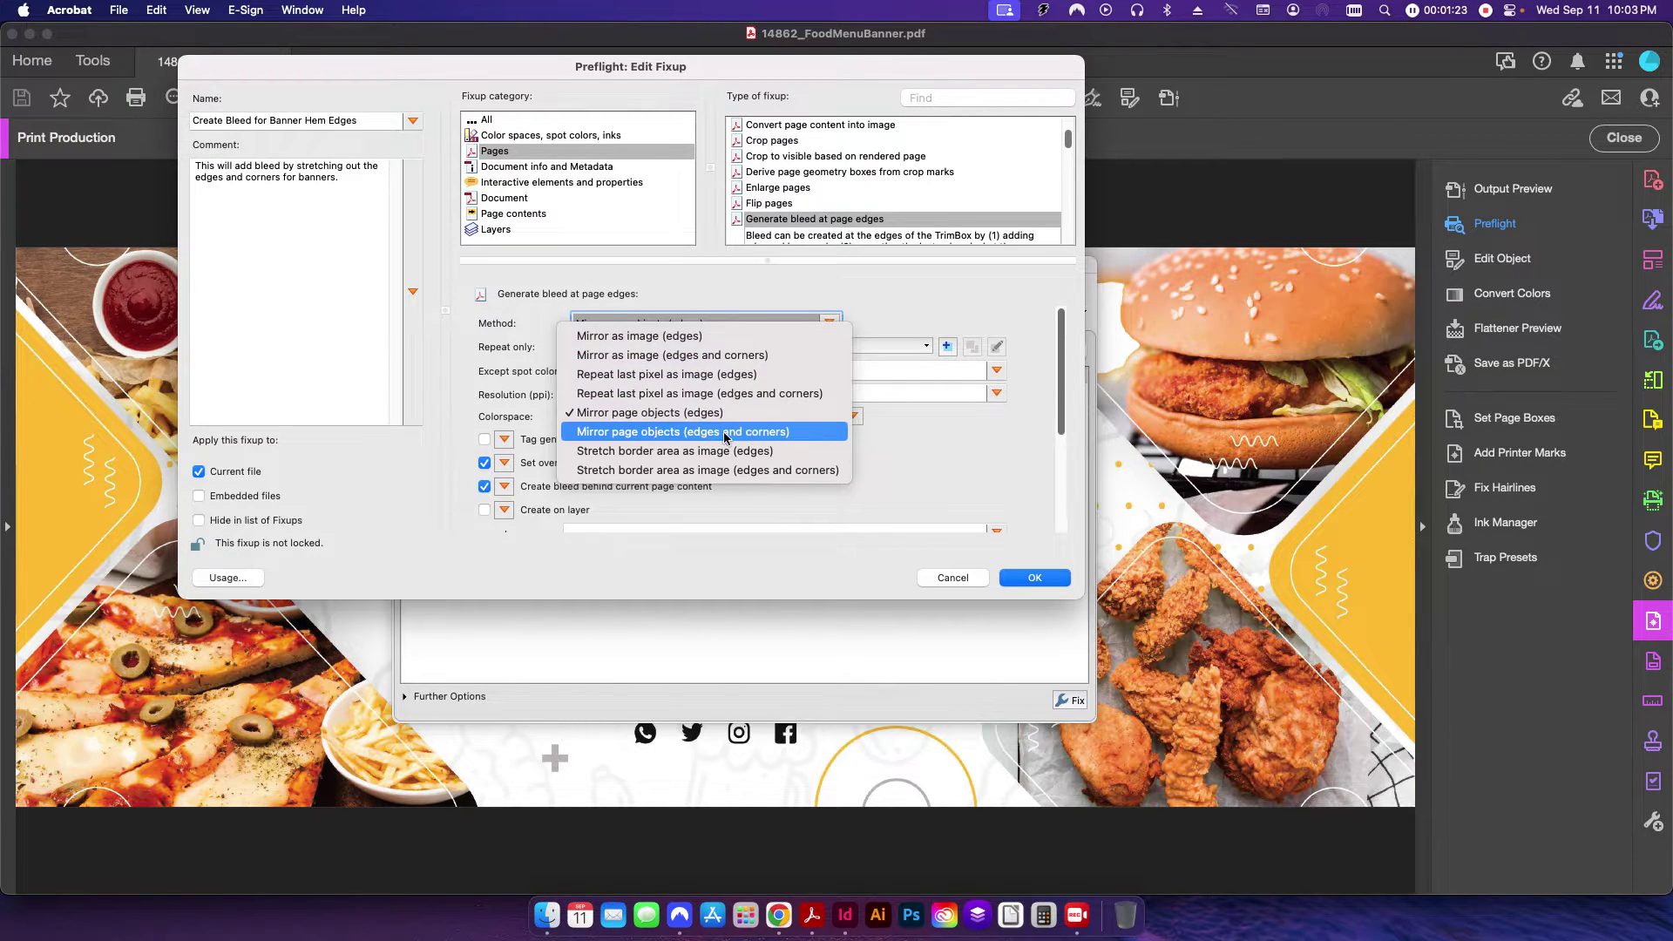
pyautogui.click(533, 371)
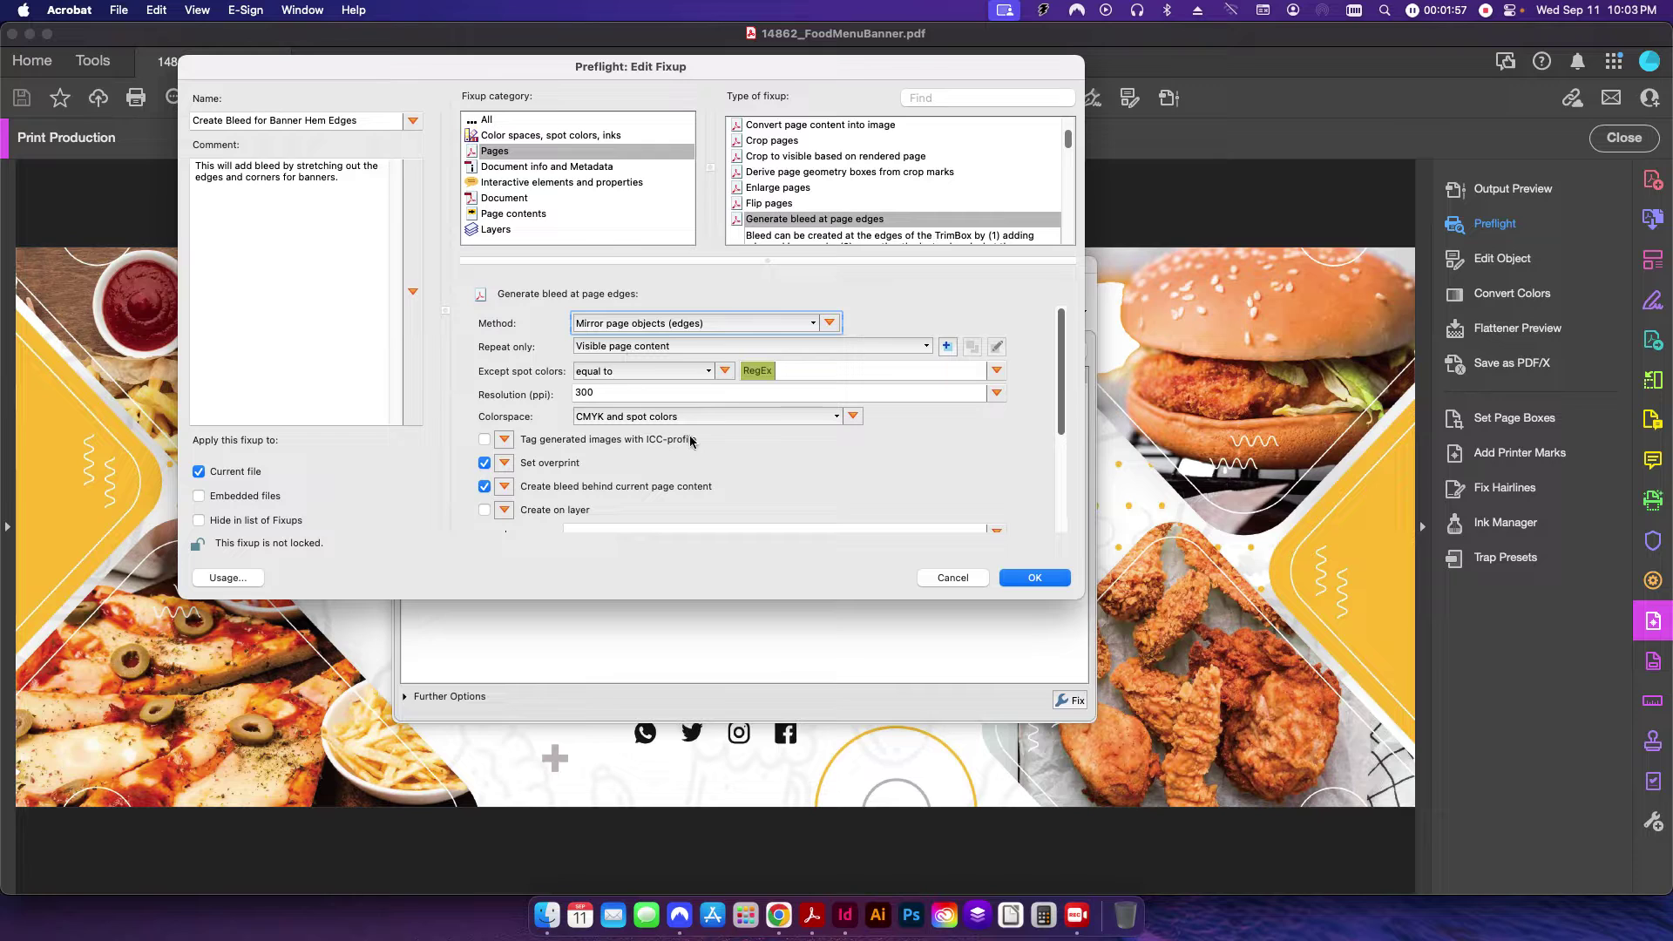
pyautogui.click(614, 418)
pyautogui.click(620, 418)
pyautogui.click(620, 418)
pyautogui.click(973, 501)
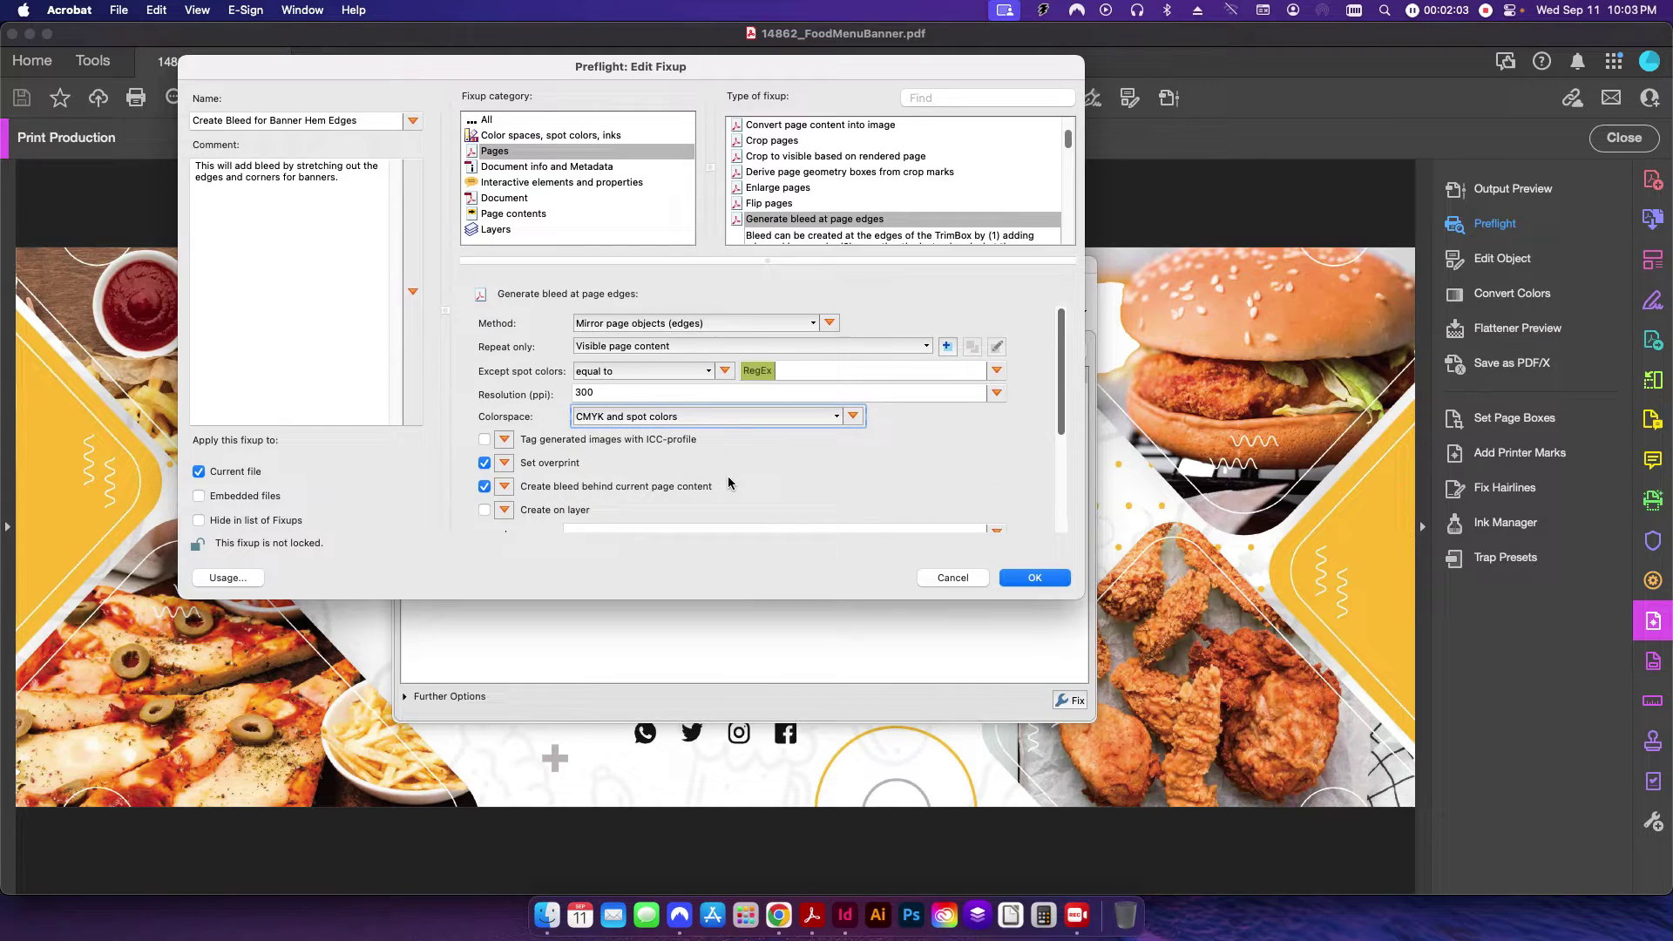
# - Examine the fixup's bleed parameters, including each edge's bleed width and the unit, and accept them
pyautogui.scroll(-1, 688, 464)
pyautogui.scroll(-5, 687, 464)
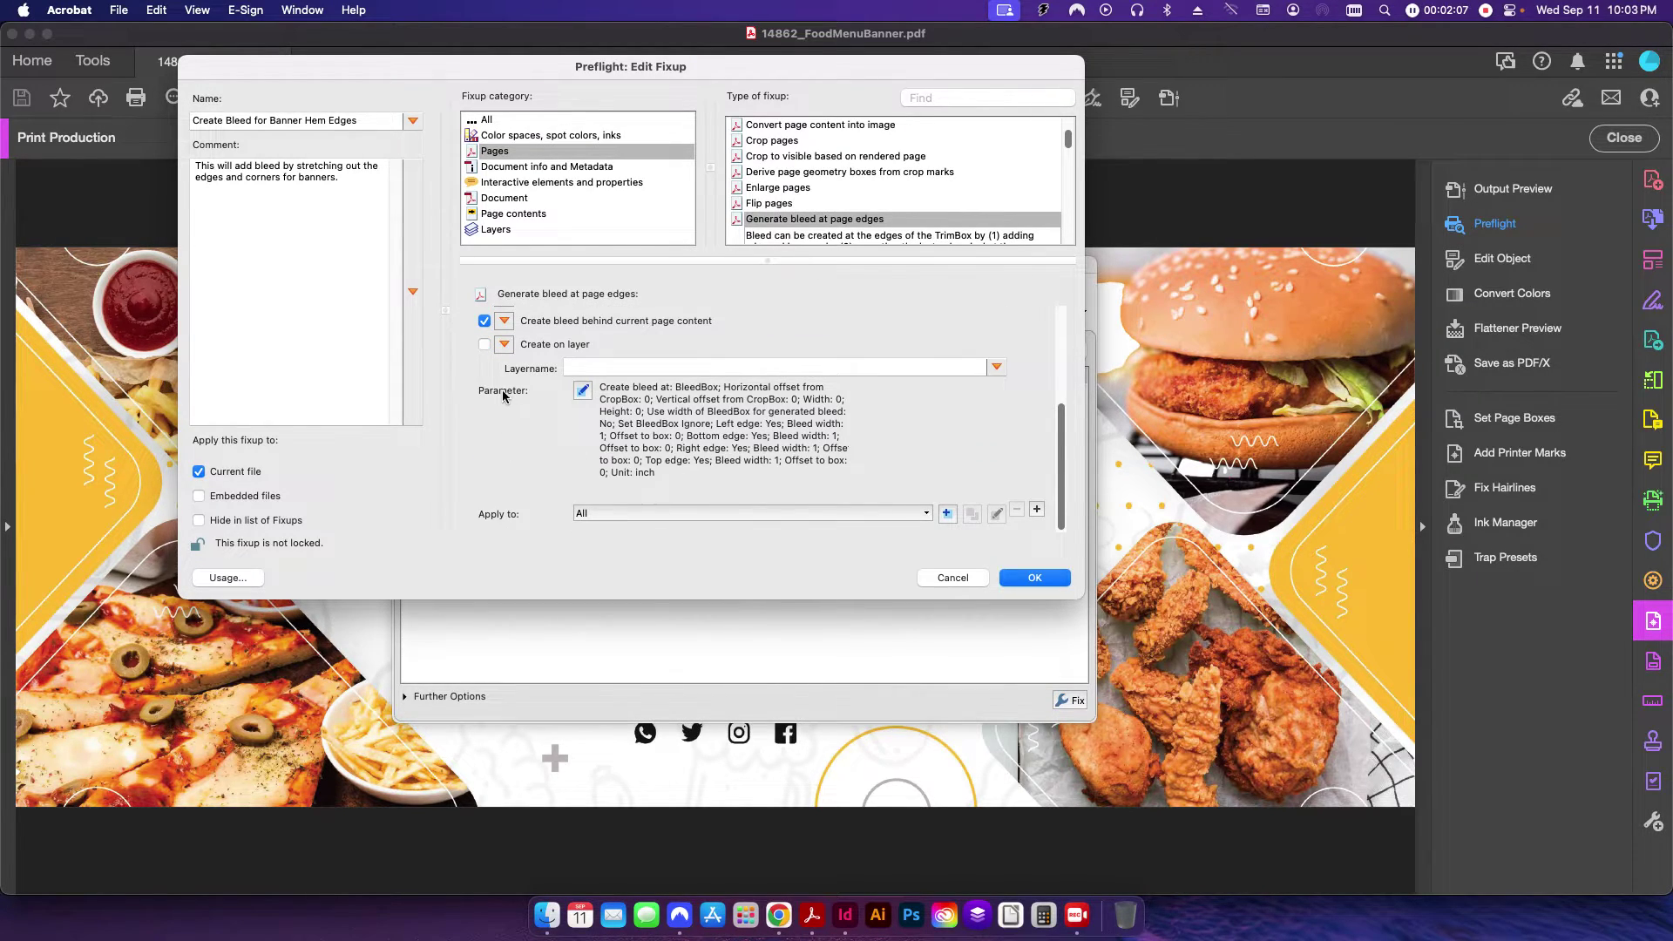
pyautogui.click(583, 391)
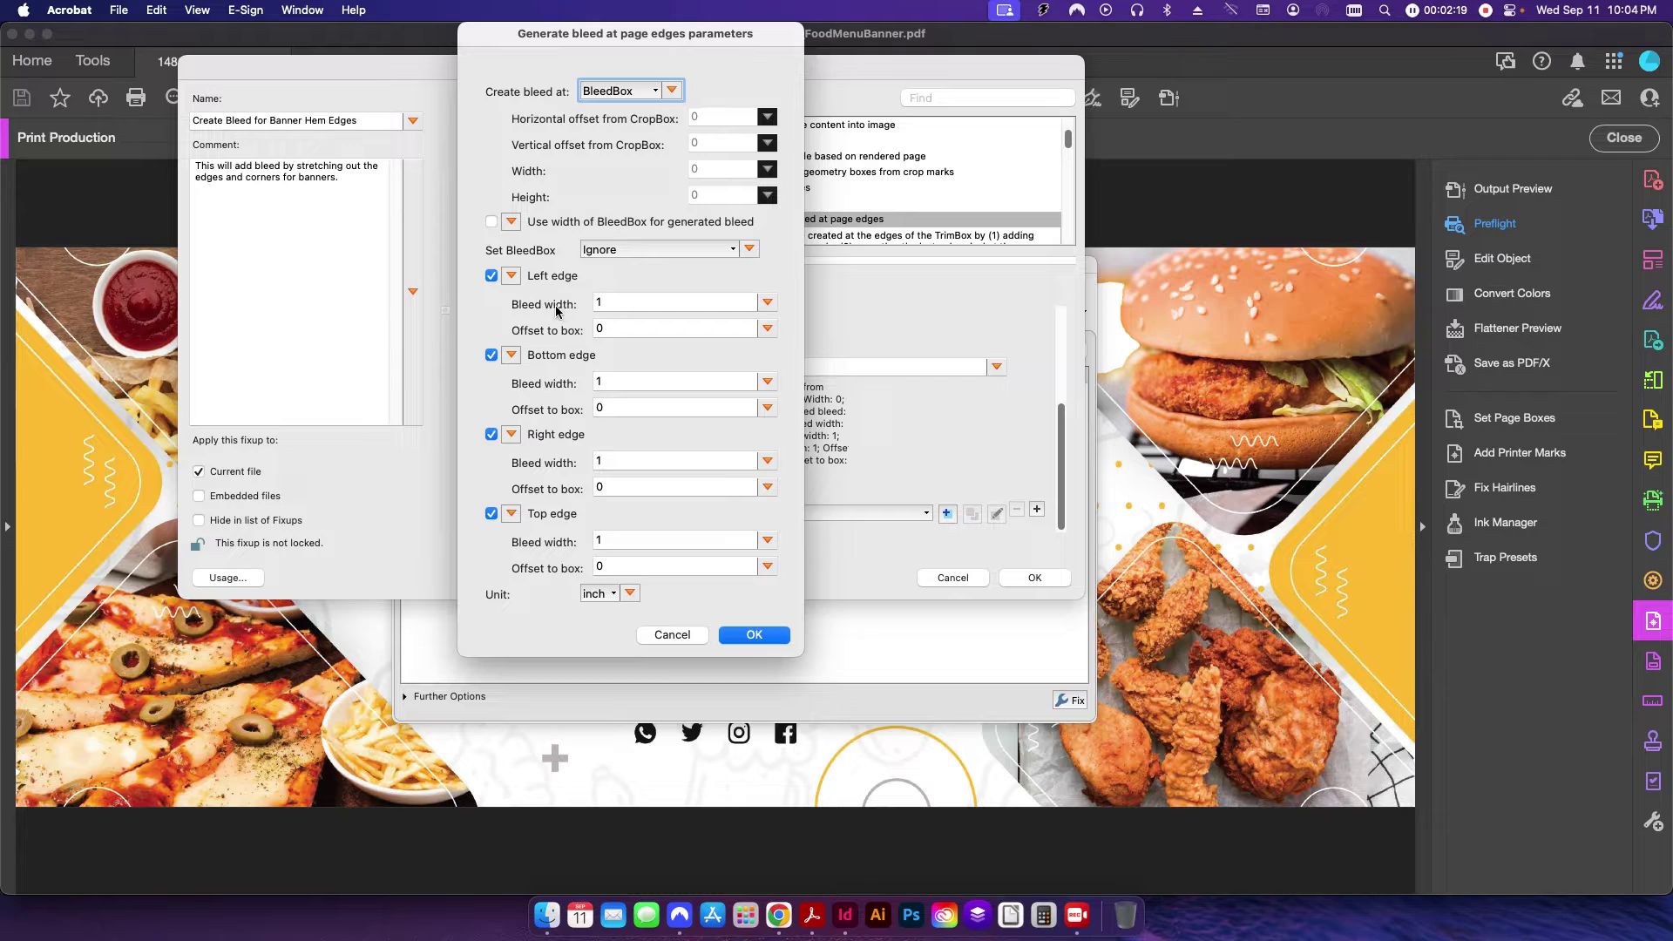
pyautogui.click(599, 594)
pyautogui.click(540, 612)
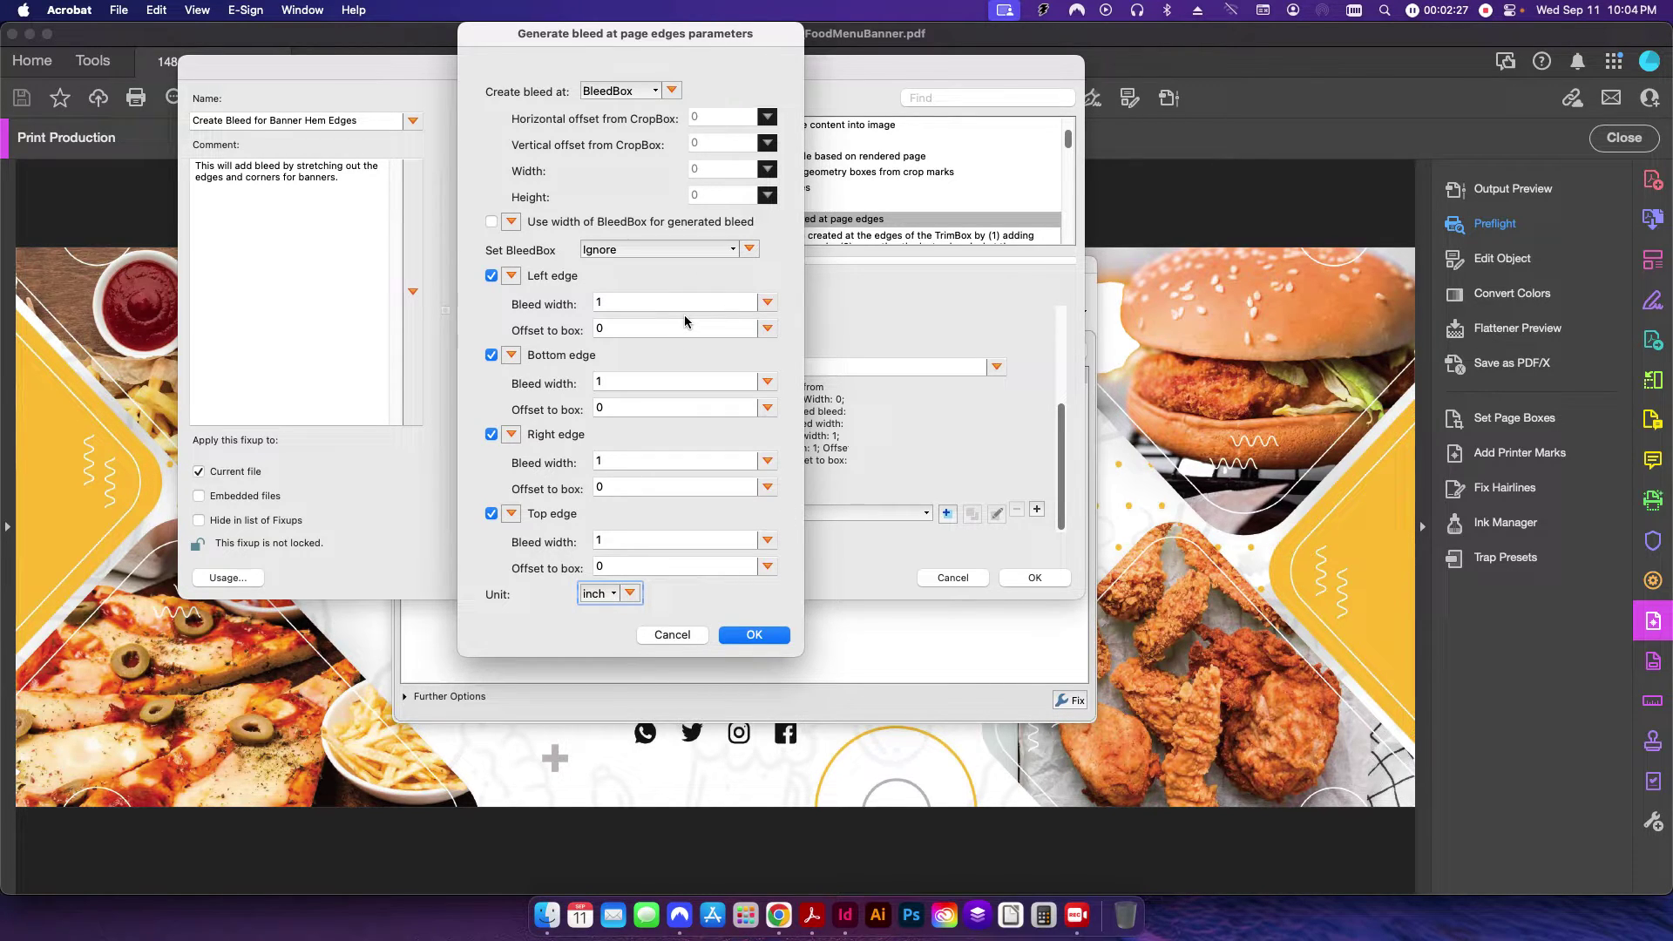
pyautogui.click(753, 634)
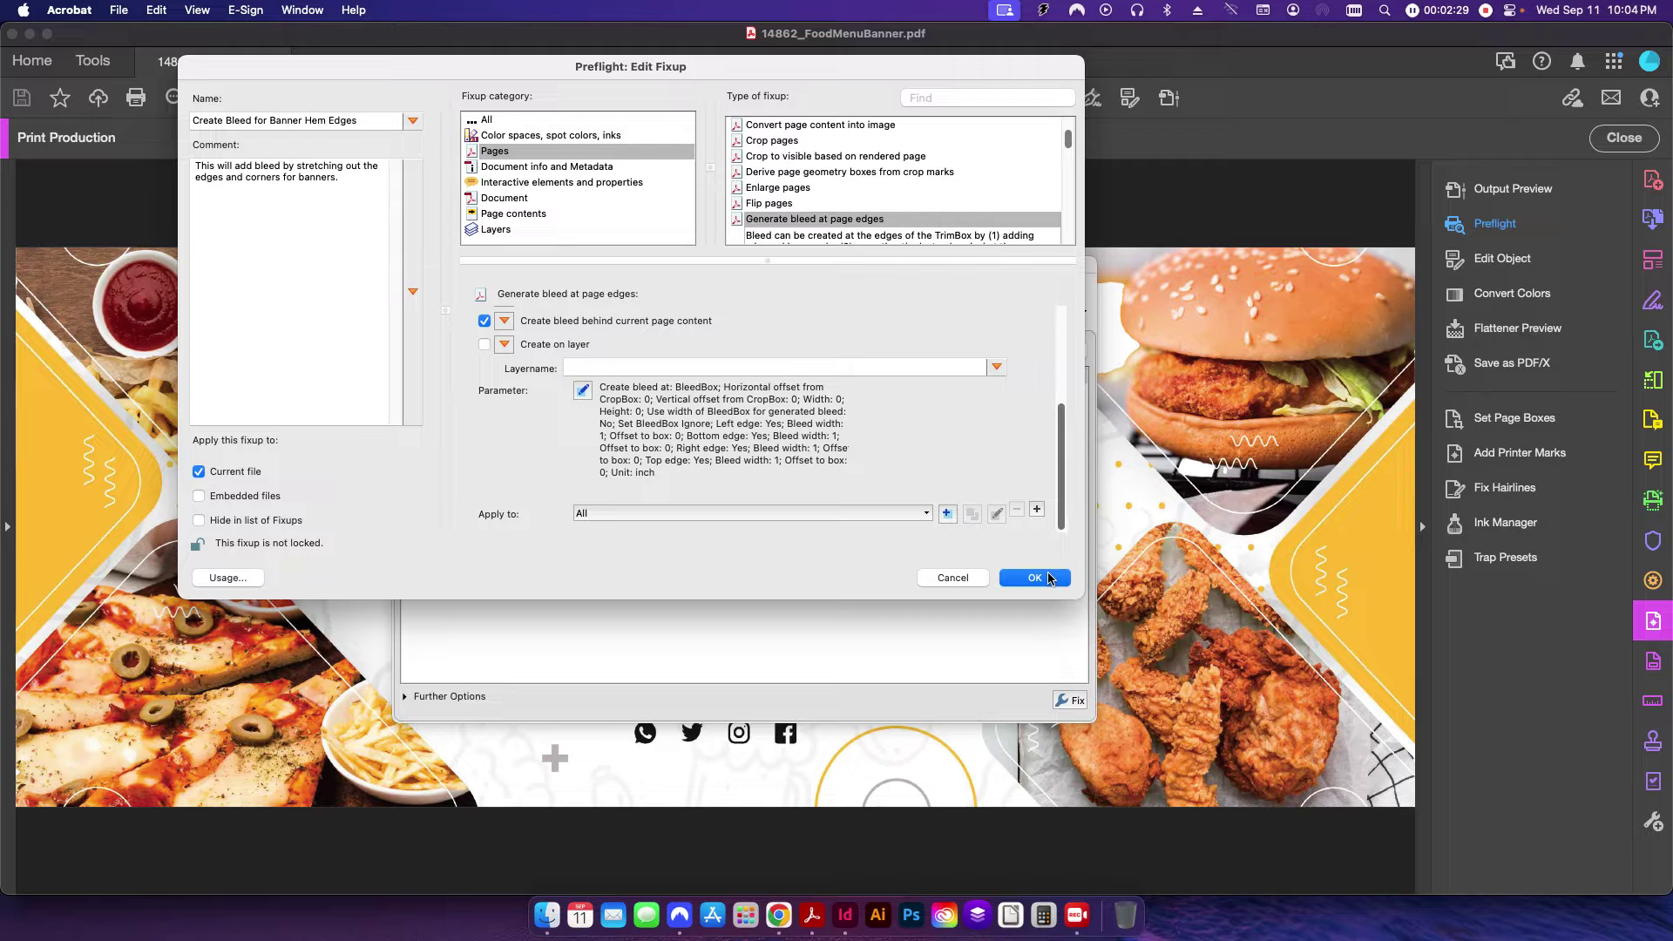
pyautogui.click(1034, 577)
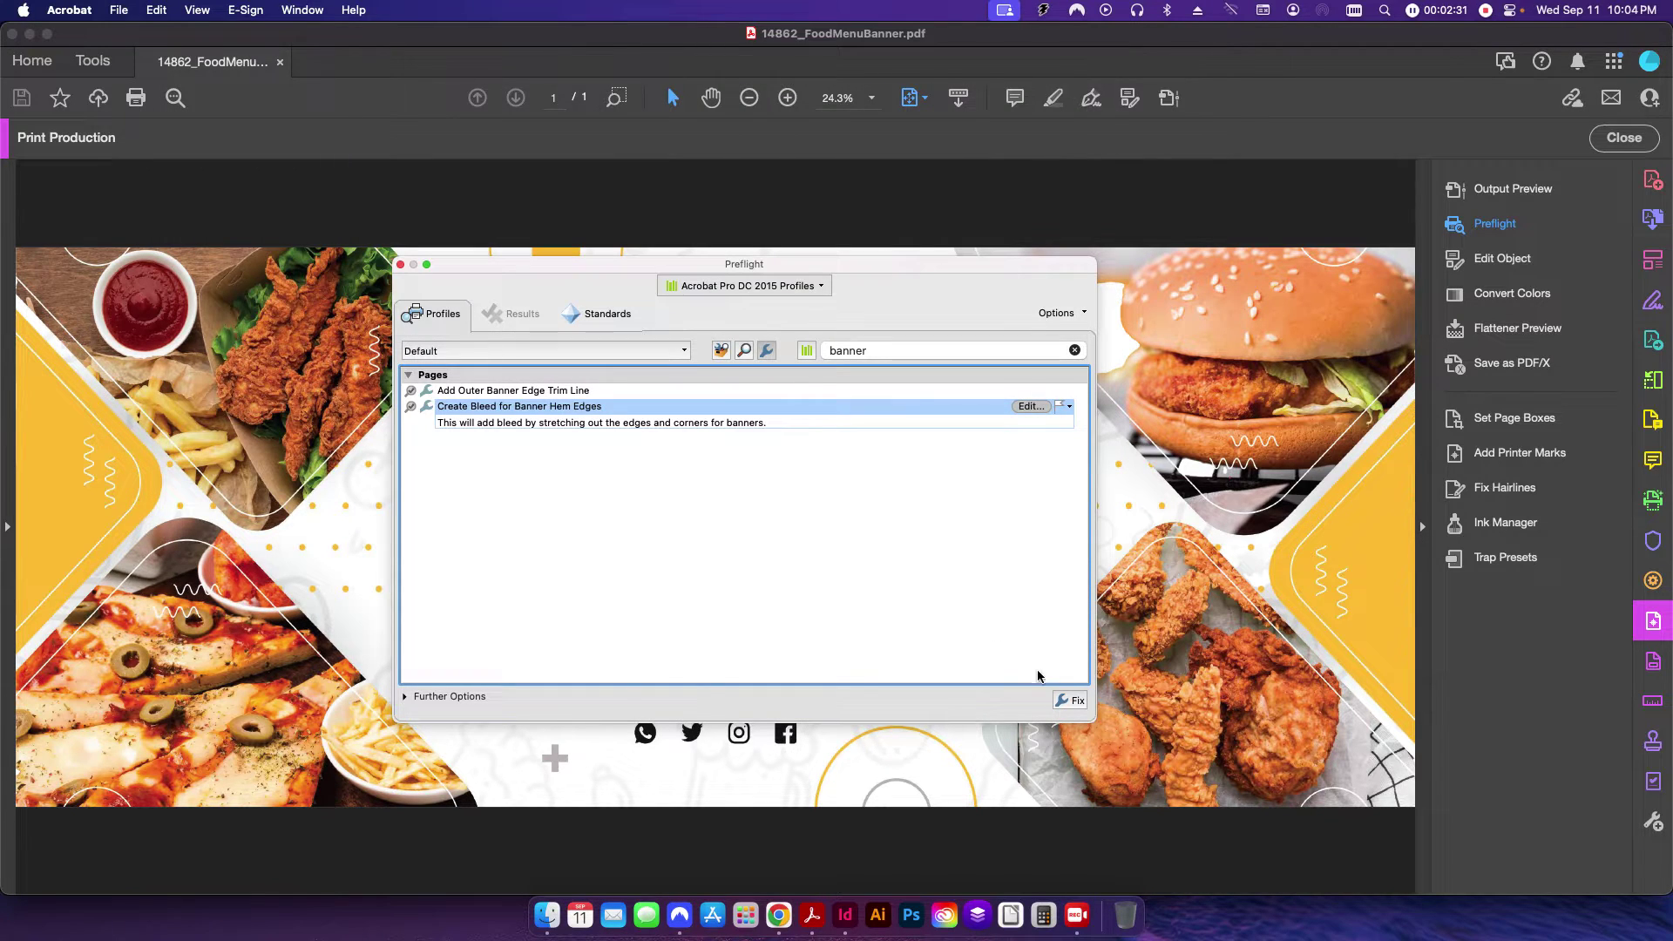
# - Run the bleed fixup on the food menu banner, save the result as 14862_FoodMenuBanner_Bleed.pdf, and close Preflight
pyautogui.click(1061, 700)
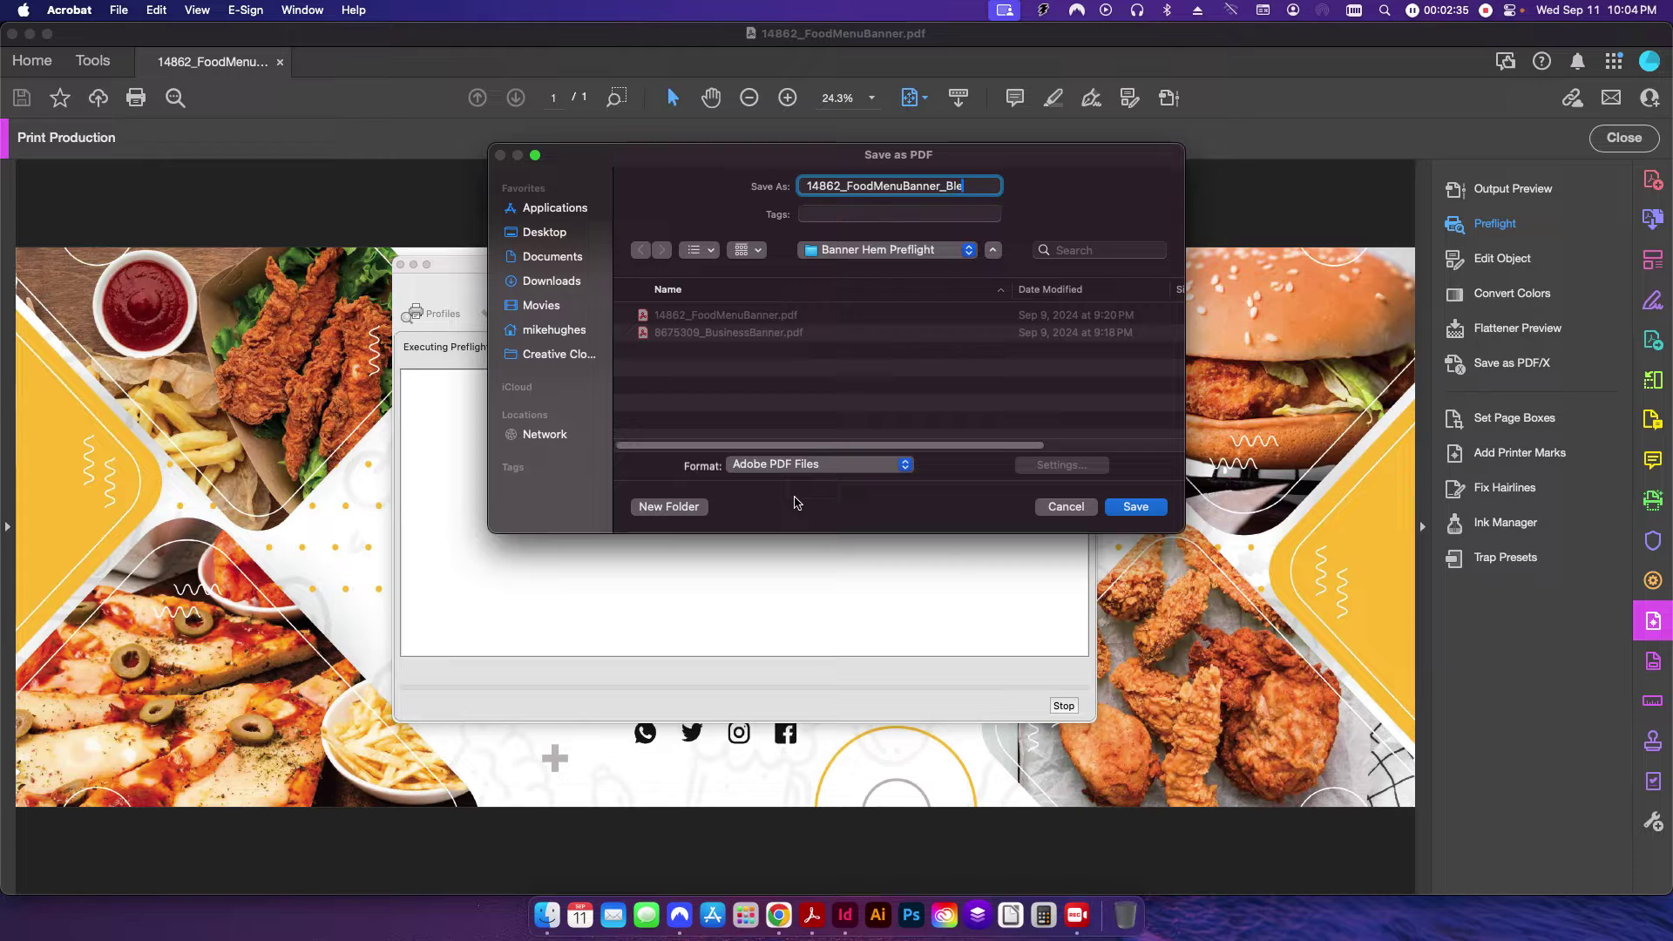
pyautogui.press('Return')
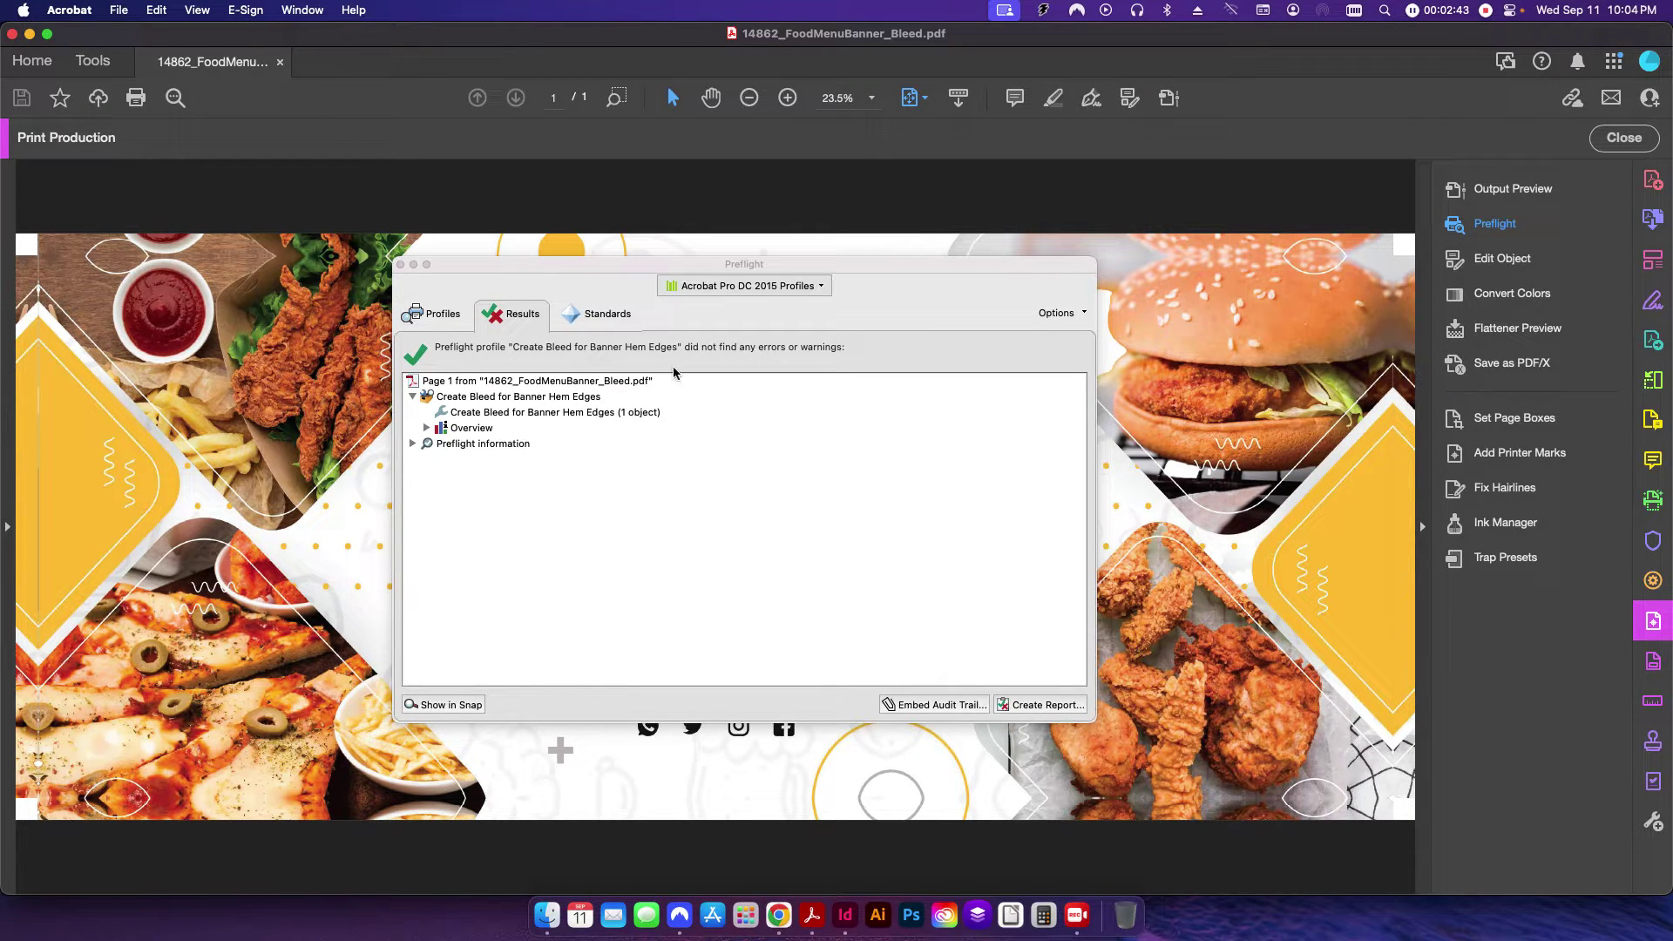
pyautogui.click(400, 263)
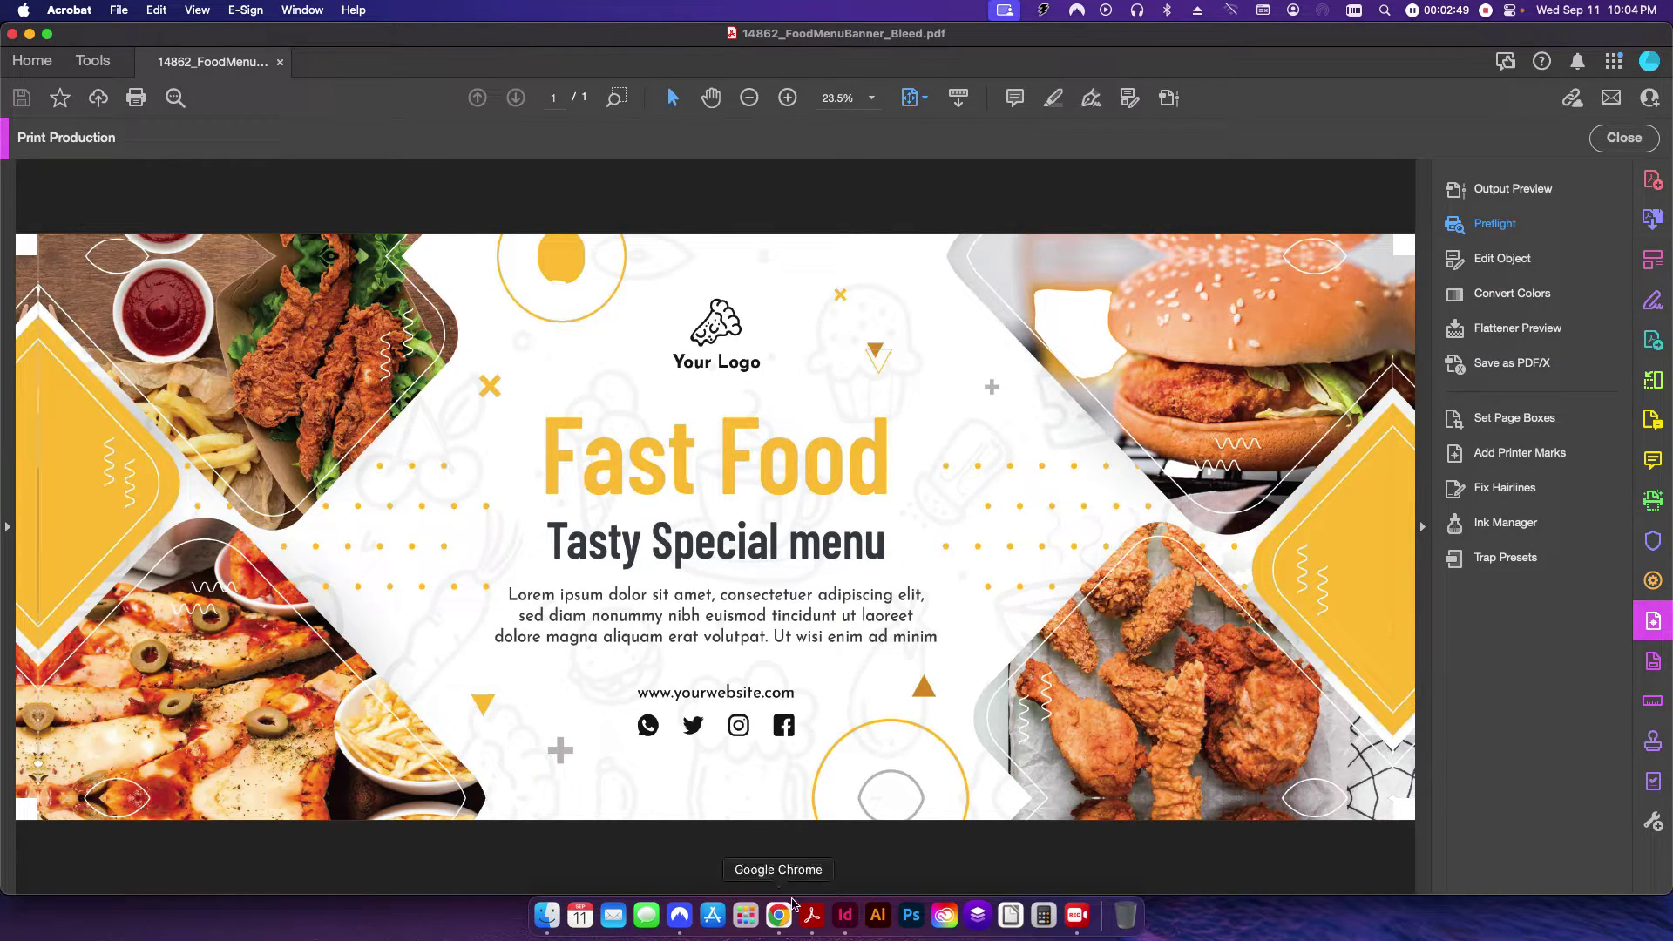
# - Switch to InDesign and create a one-page 60 x 24 in document with 1 in margins and 1 in bleed
pyautogui.click(838, 913)
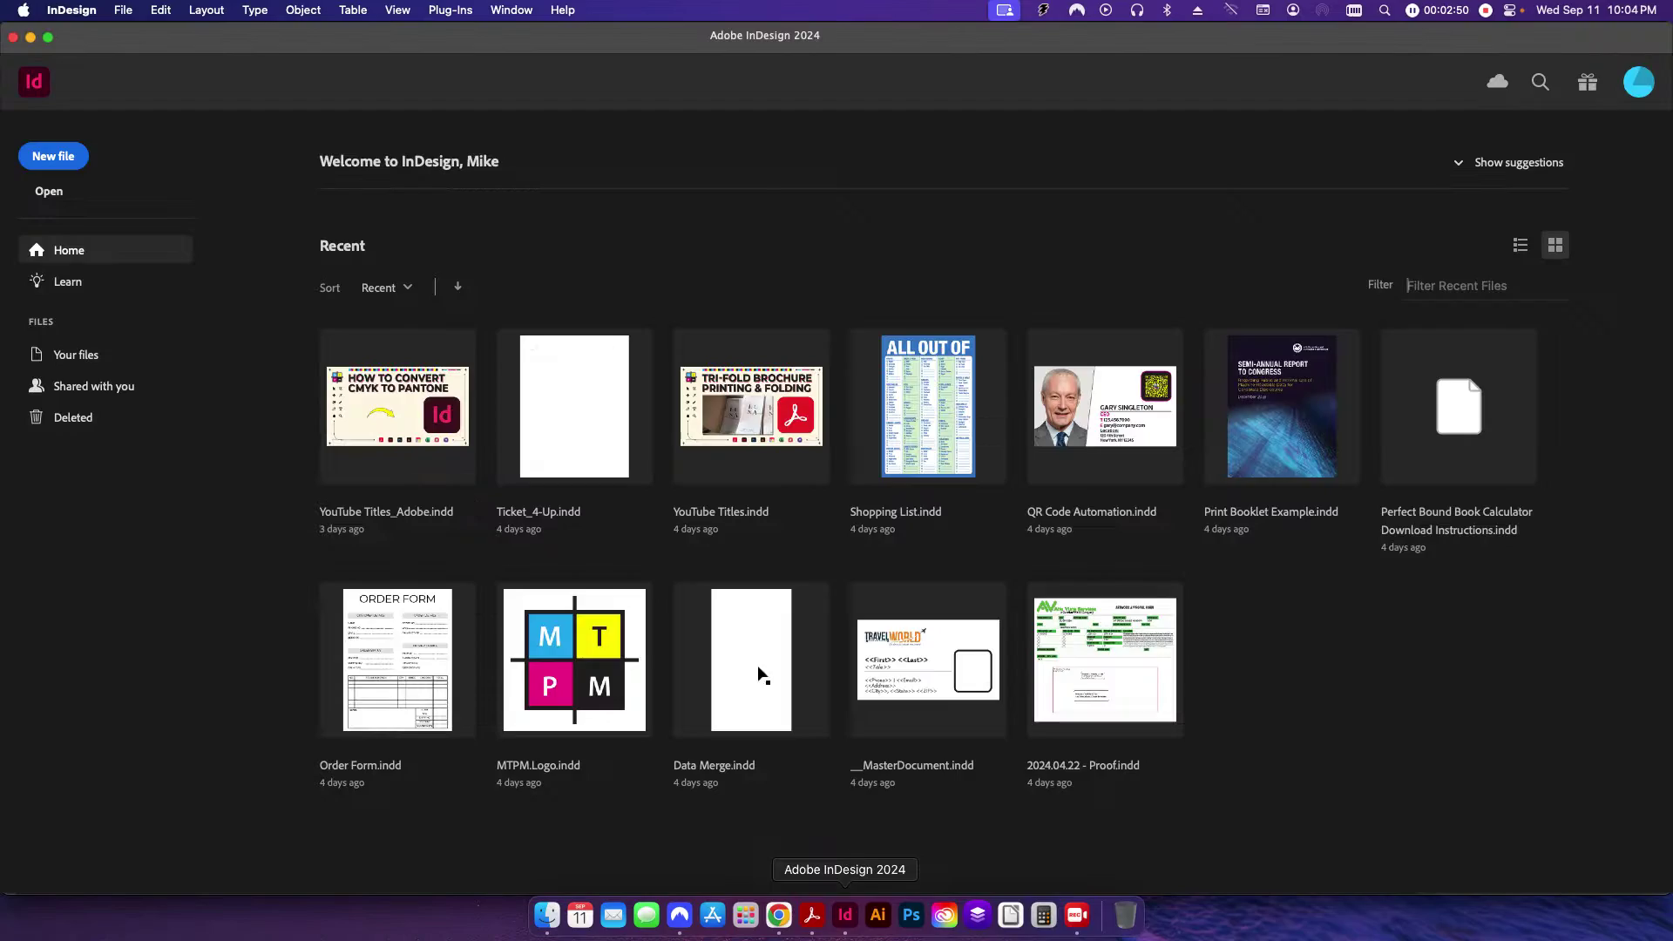
pyautogui.click(53, 157)
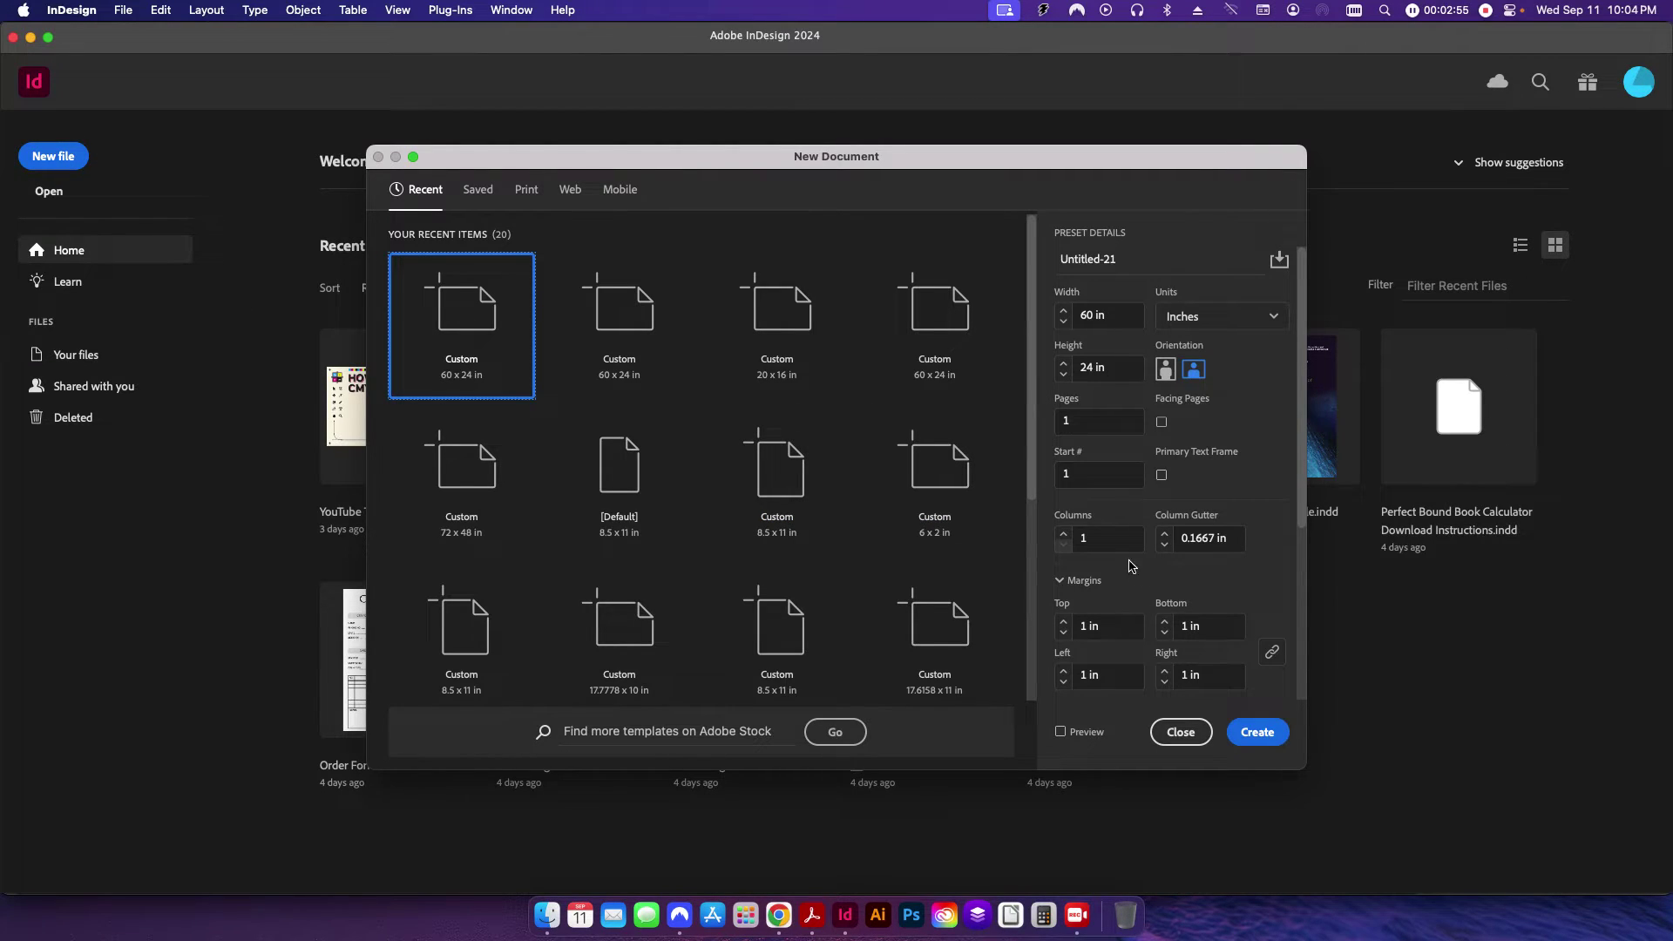
pyautogui.scroll(-5, 1122, 410)
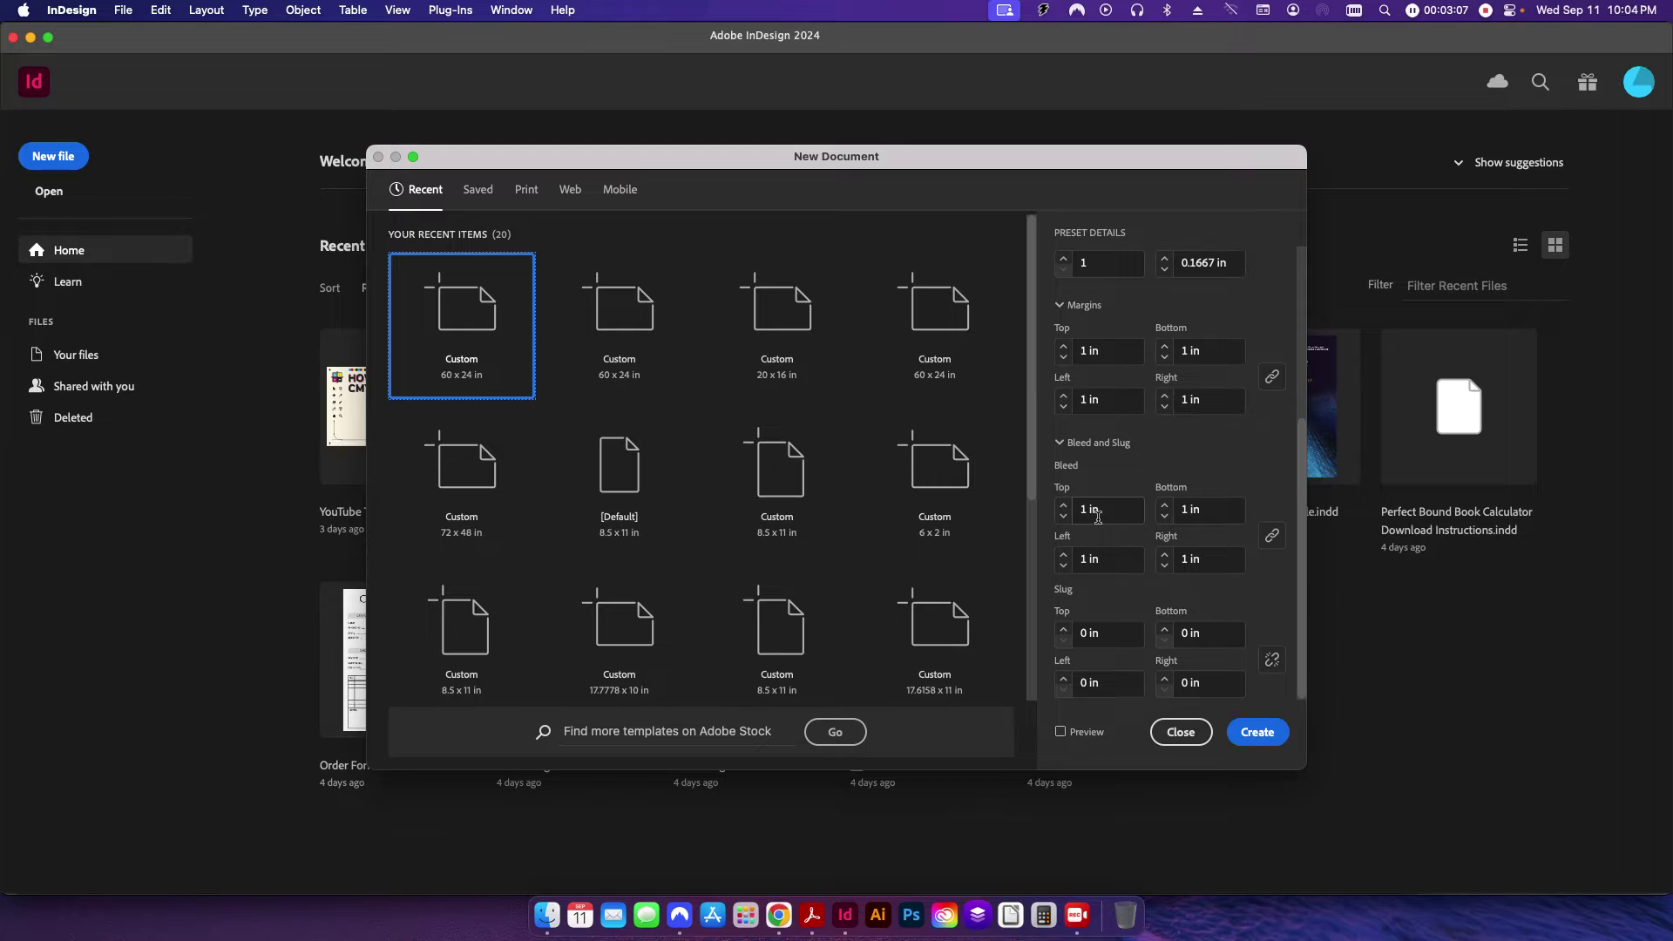
pyautogui.click(1252, 736)
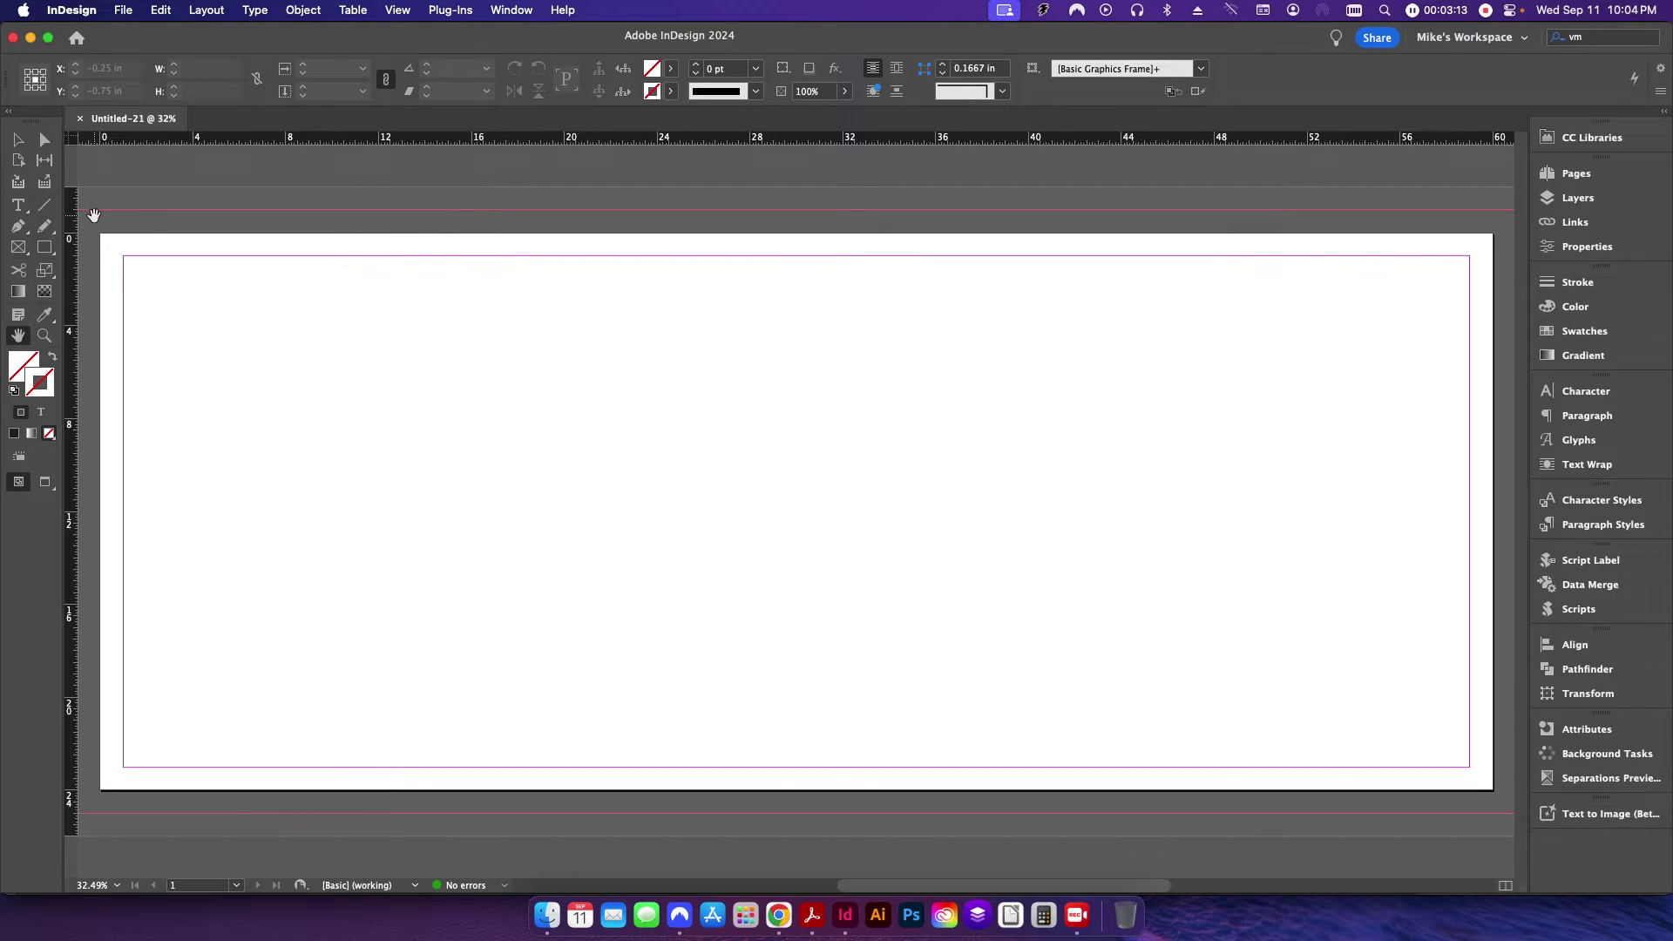
# - Place 14862_FoodMenuBanner_Bleed.pdf cropped to Media and center it horizontally and vertically on the page
pyautogui.click(120, 11)
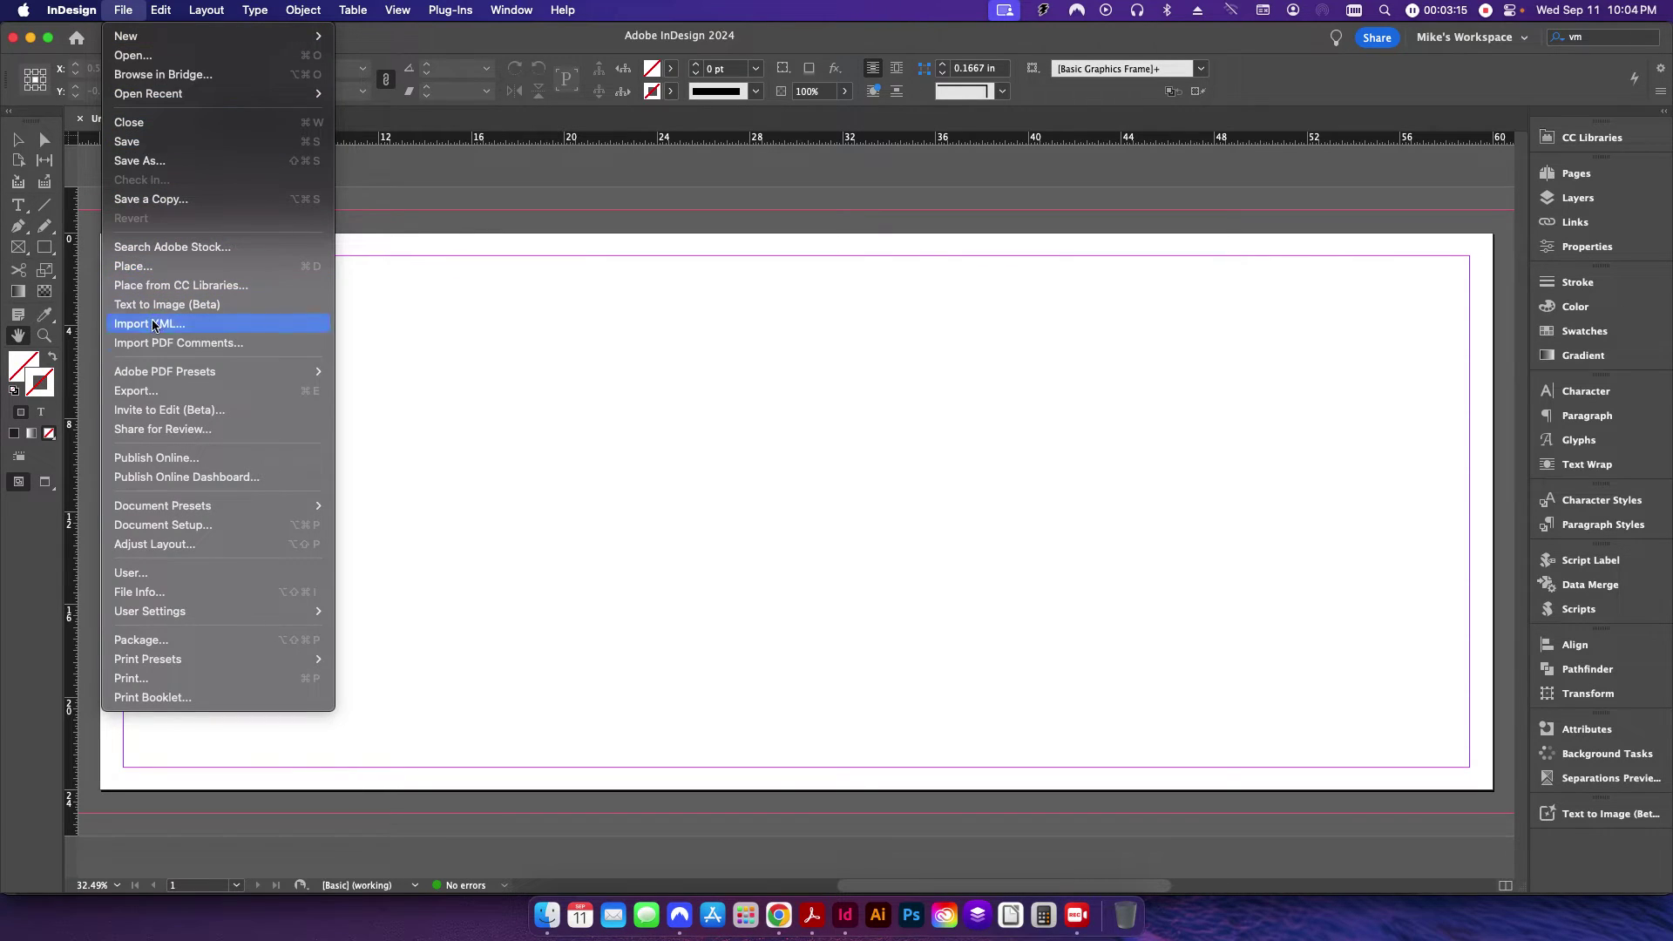
pyautogui.click(130, 265)
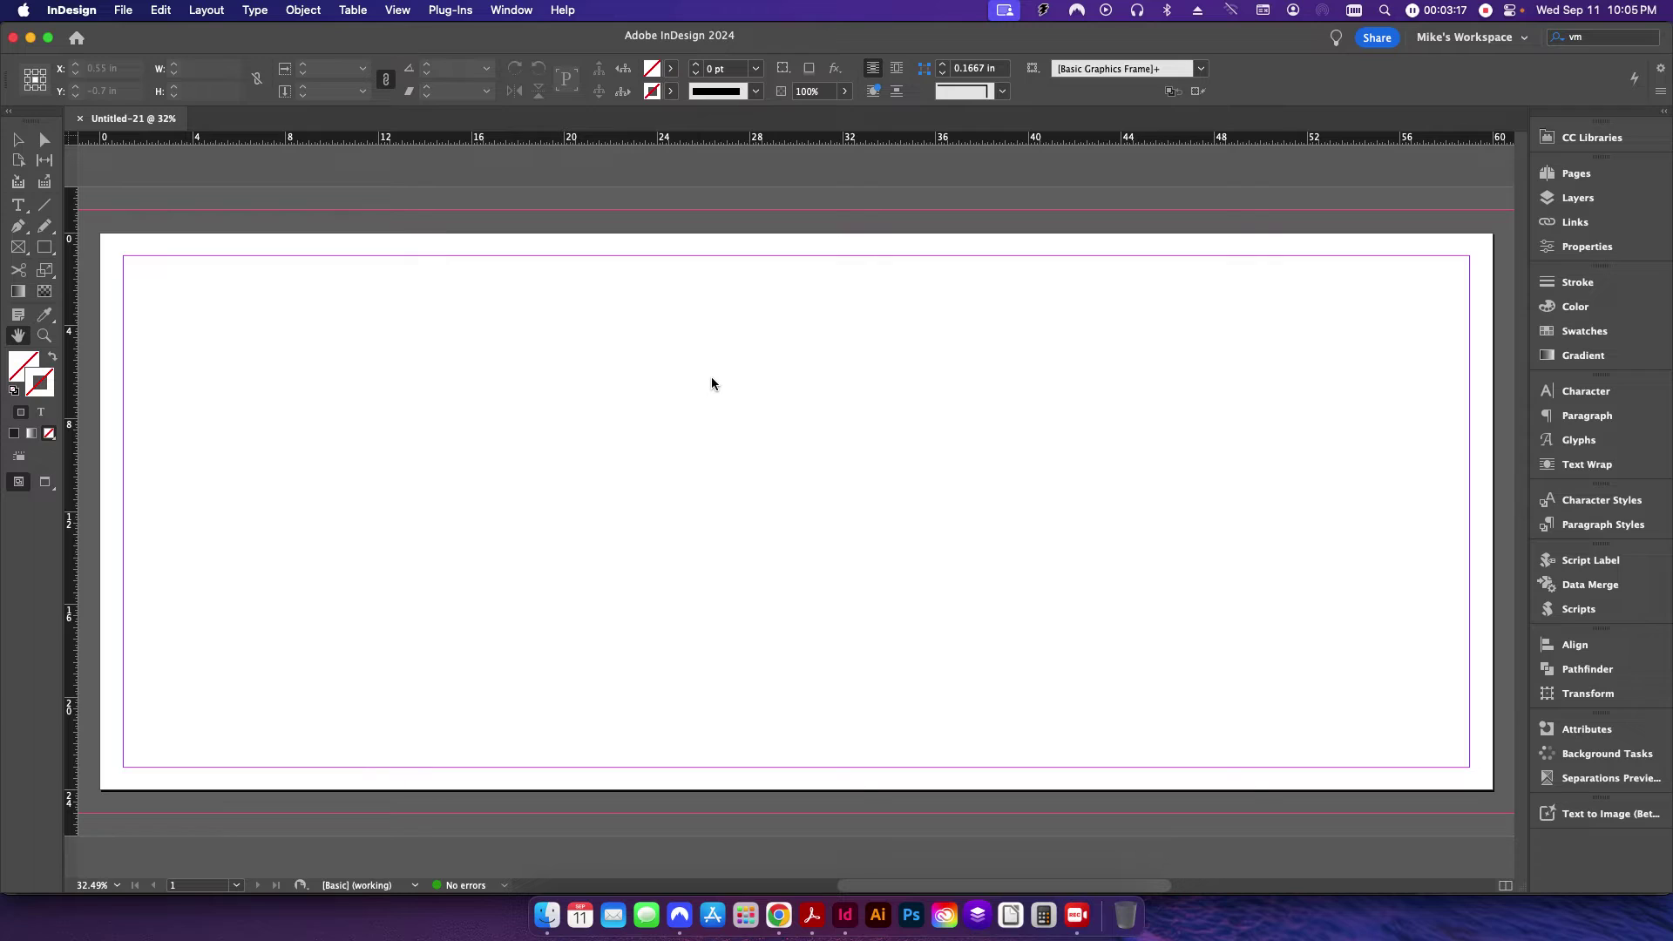
pyautogui.click(695, 258)
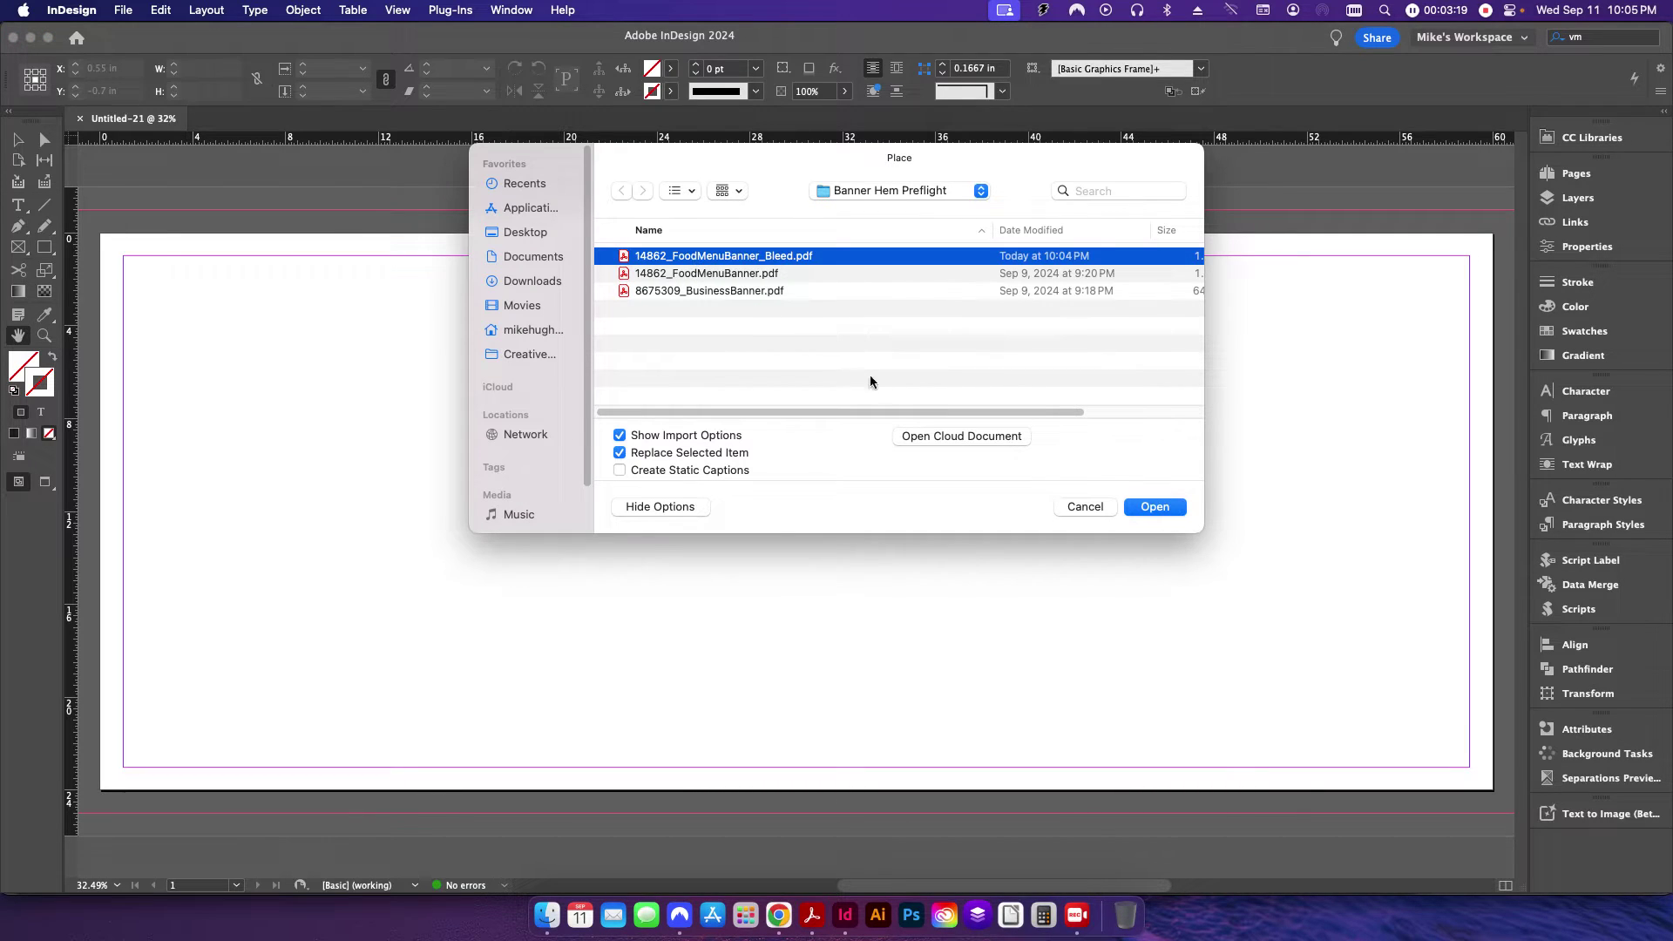
pyautogui.click(1152, 506)
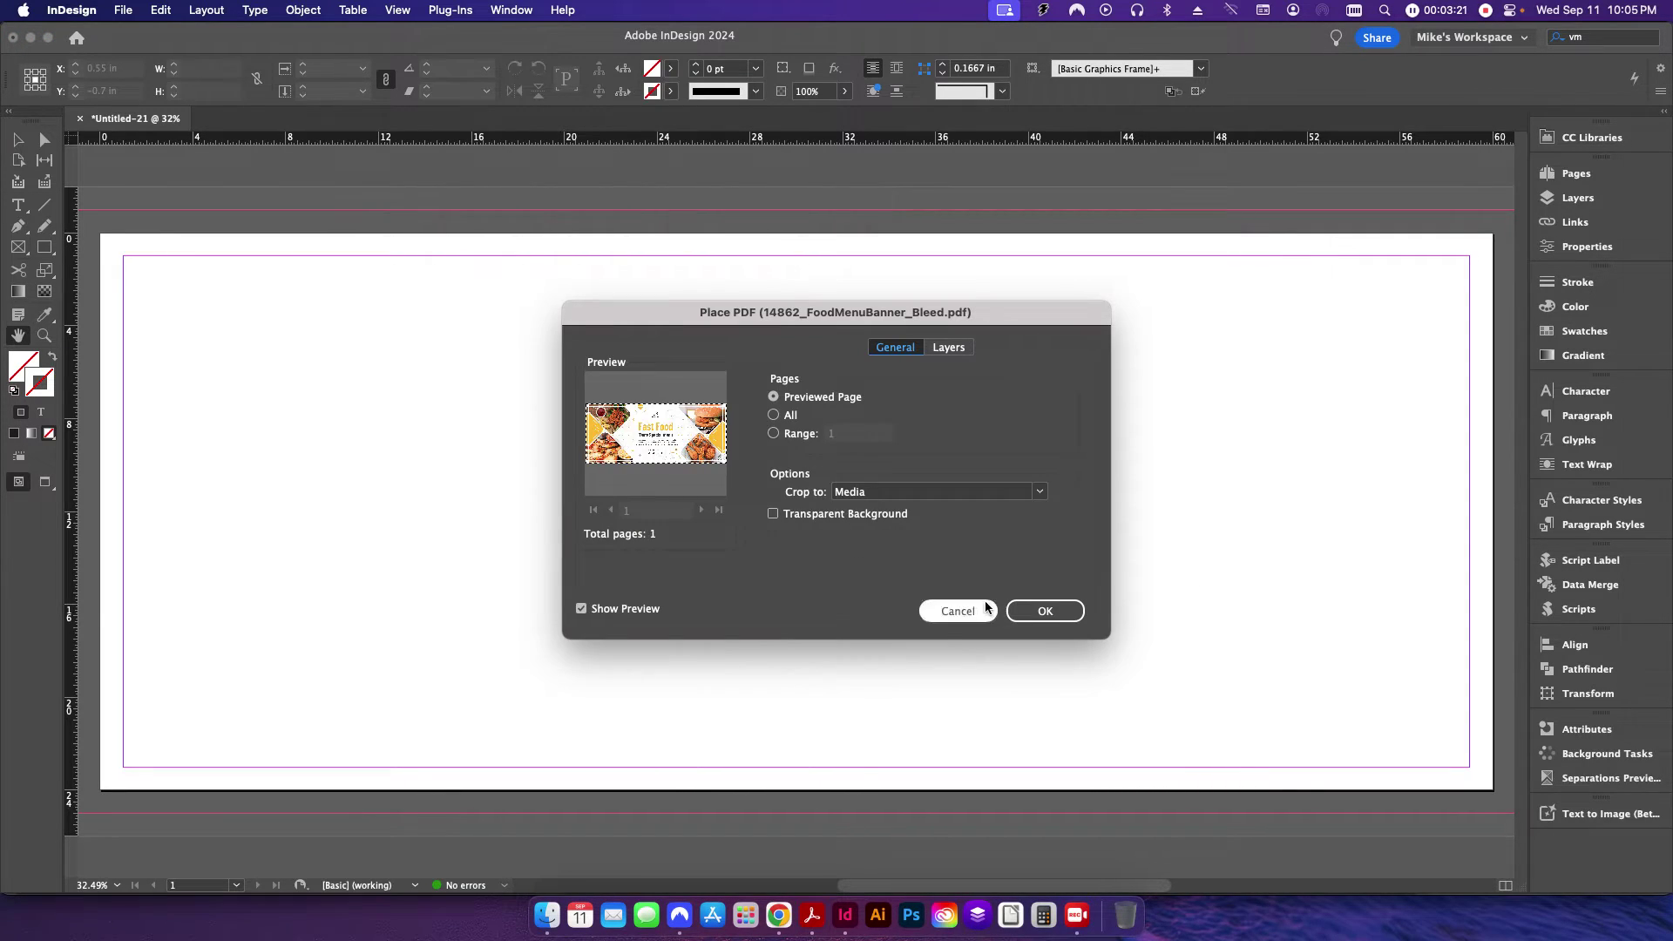
pyautogui.click(1044, 610)
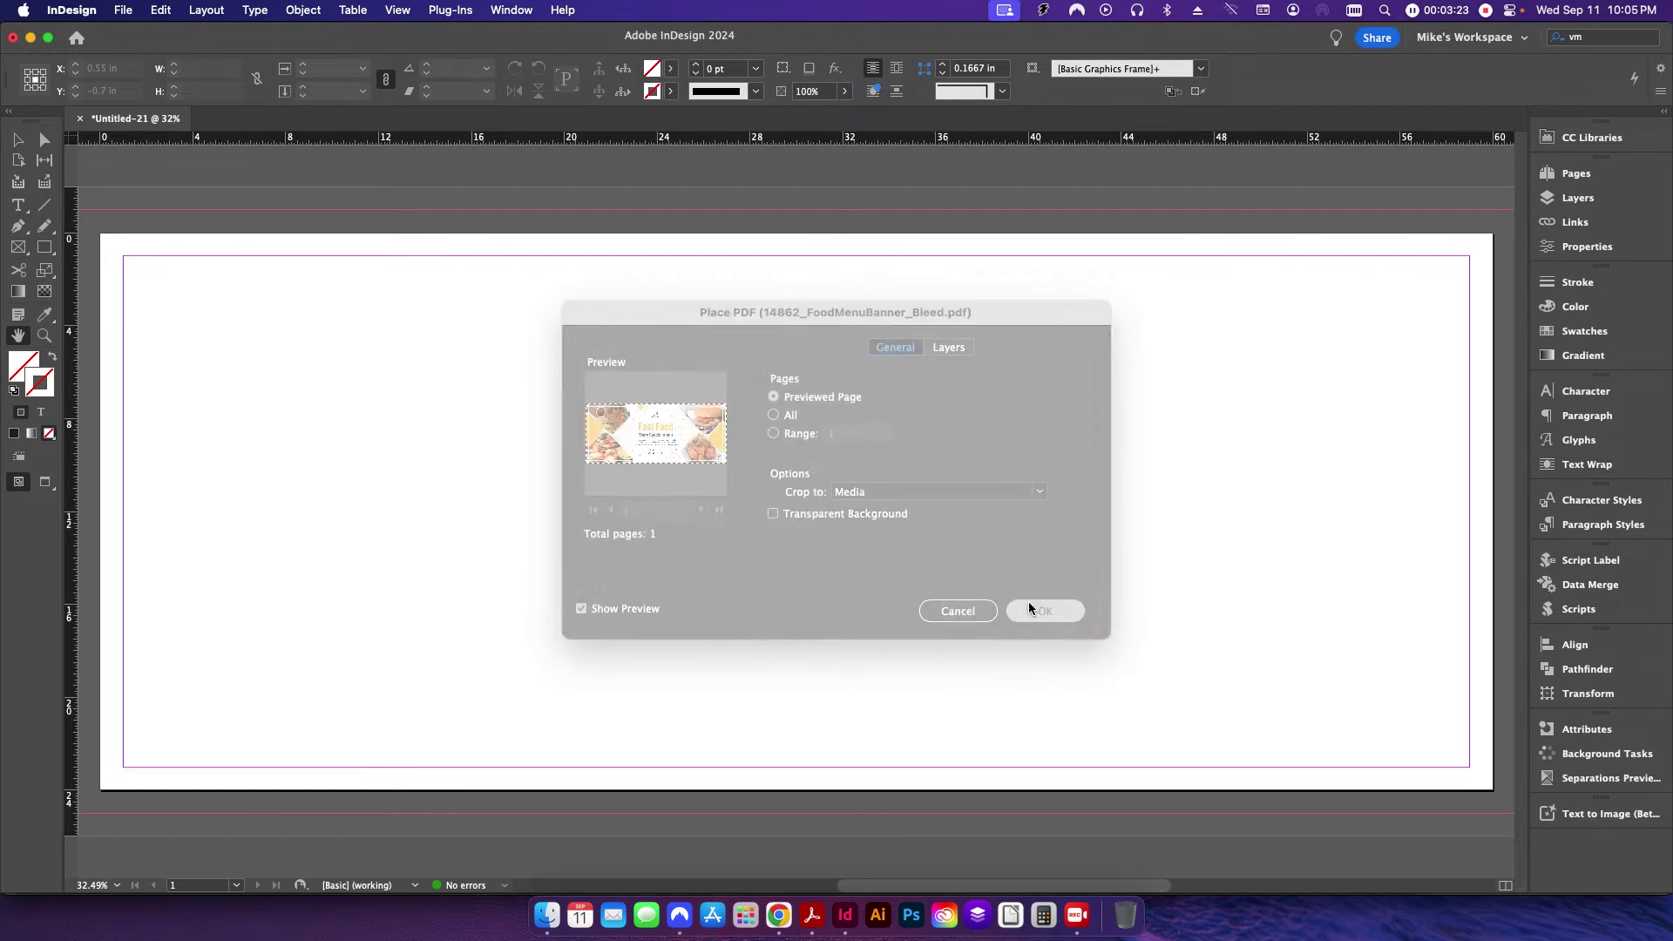
pyautogui.click(555, 409)
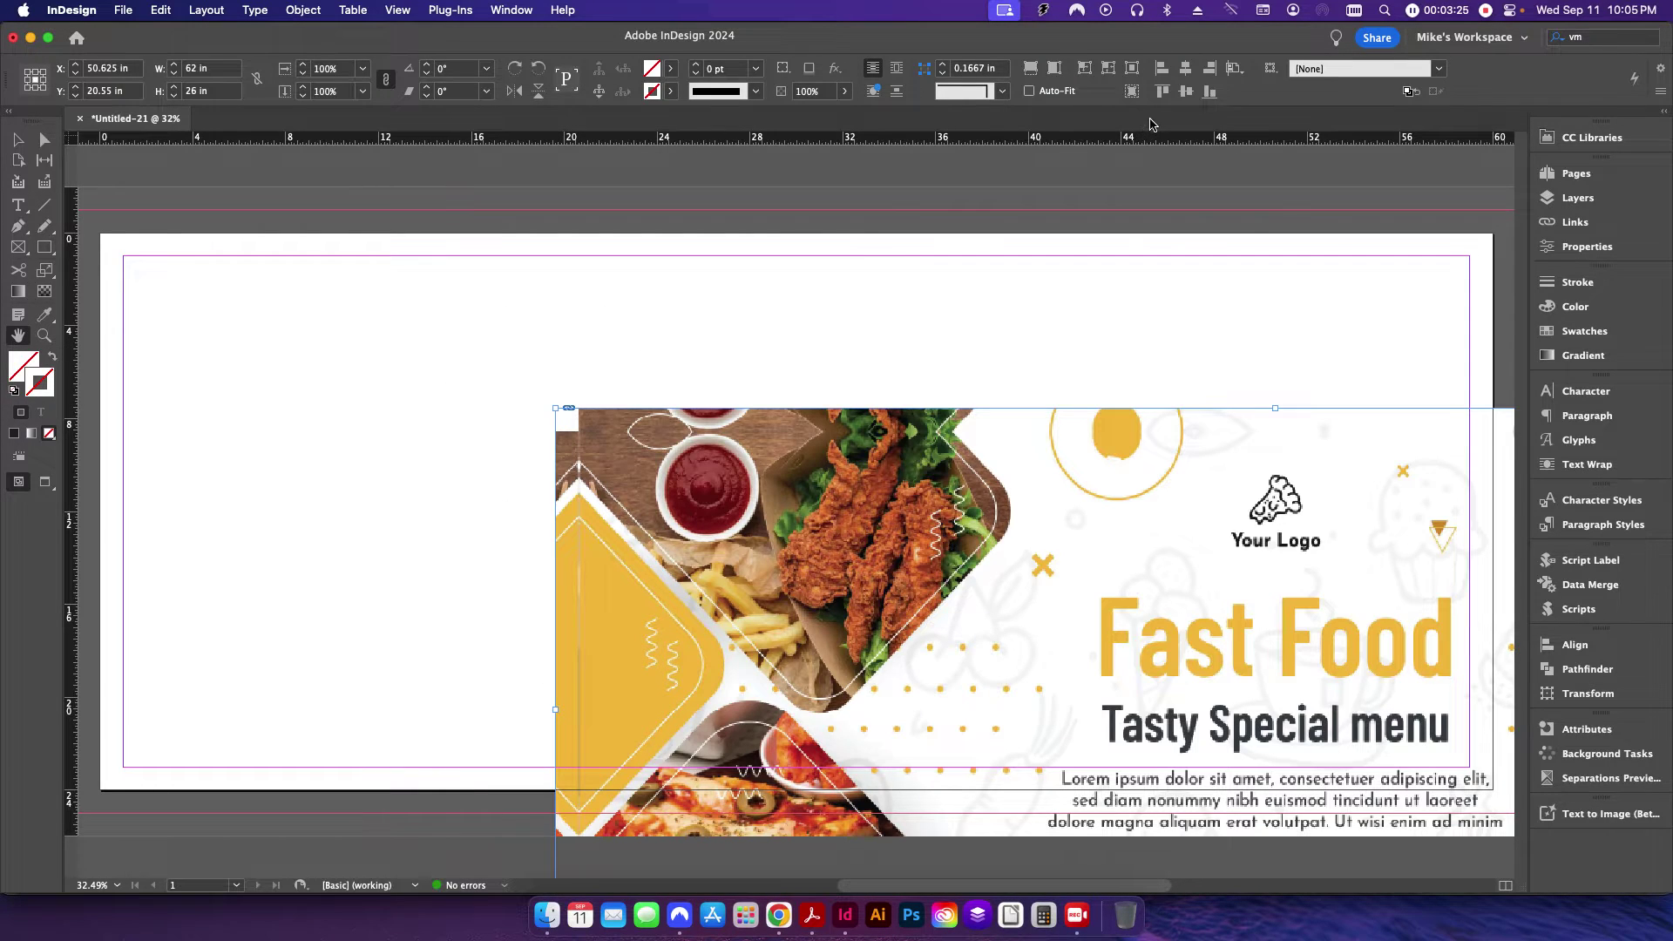
pyautogui.click(1185, 91)
pyautogui.click(1185, 68)
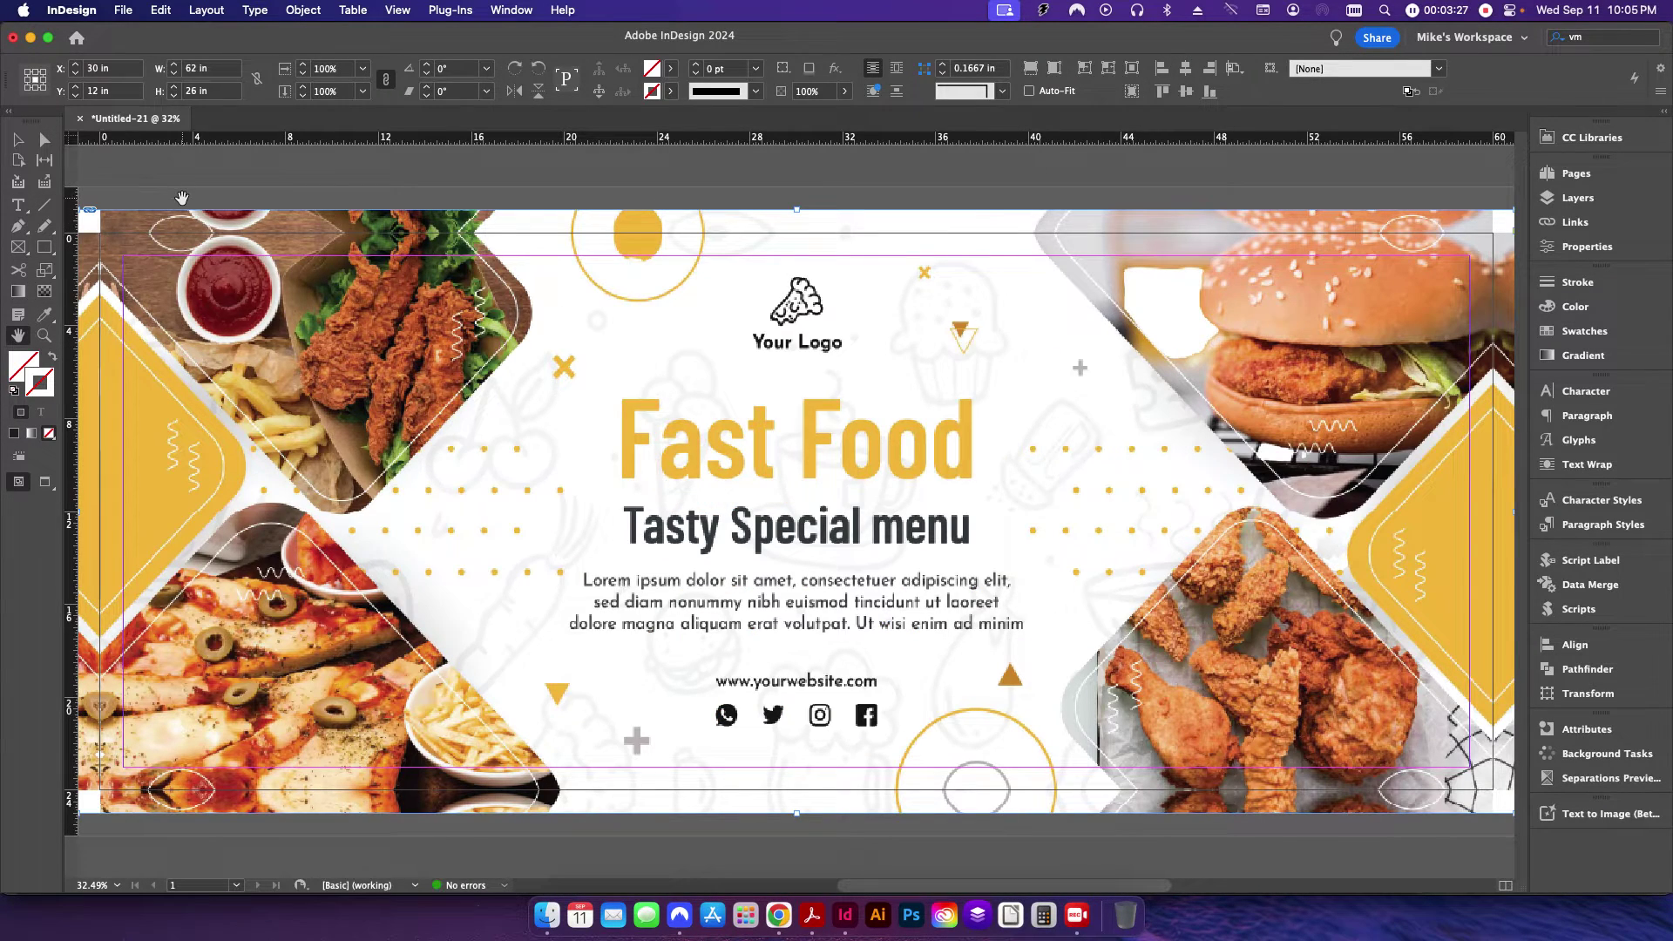
# - Set the placed banner's display performance to High Quality Display and deselect it
pyautogui.rightClick(181, 203)
pyautogui.moveTo(297, 804)
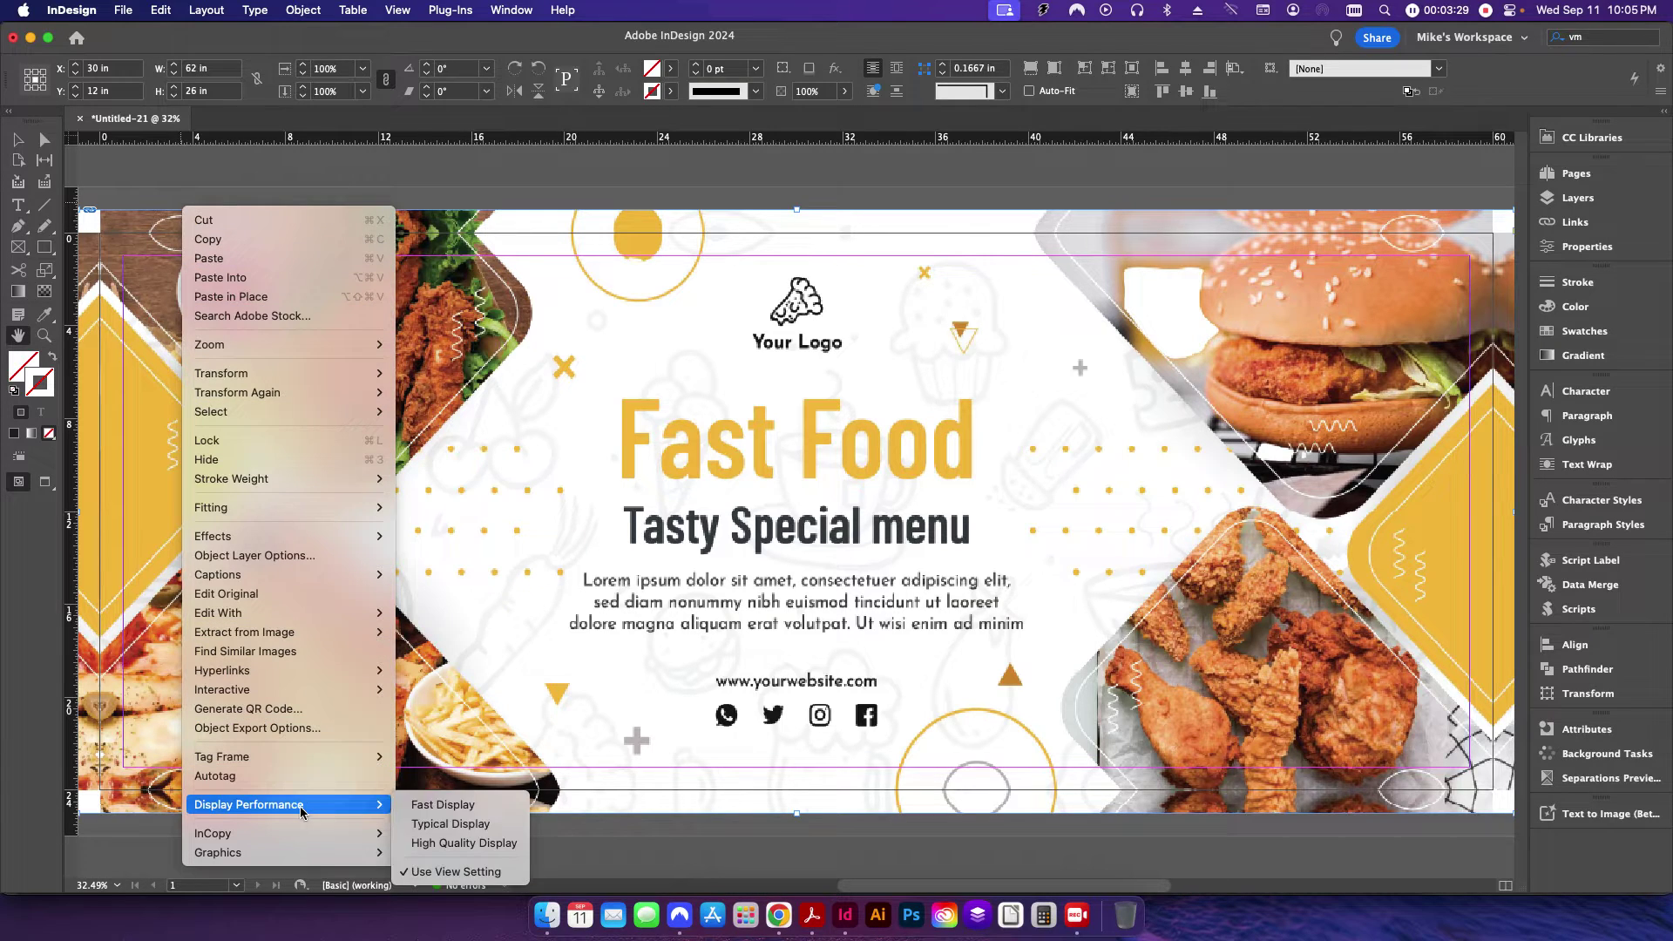
pyautogui.click(435, 842)
pyautogui.click(24, 144)
pyautogui.click(425, 201)
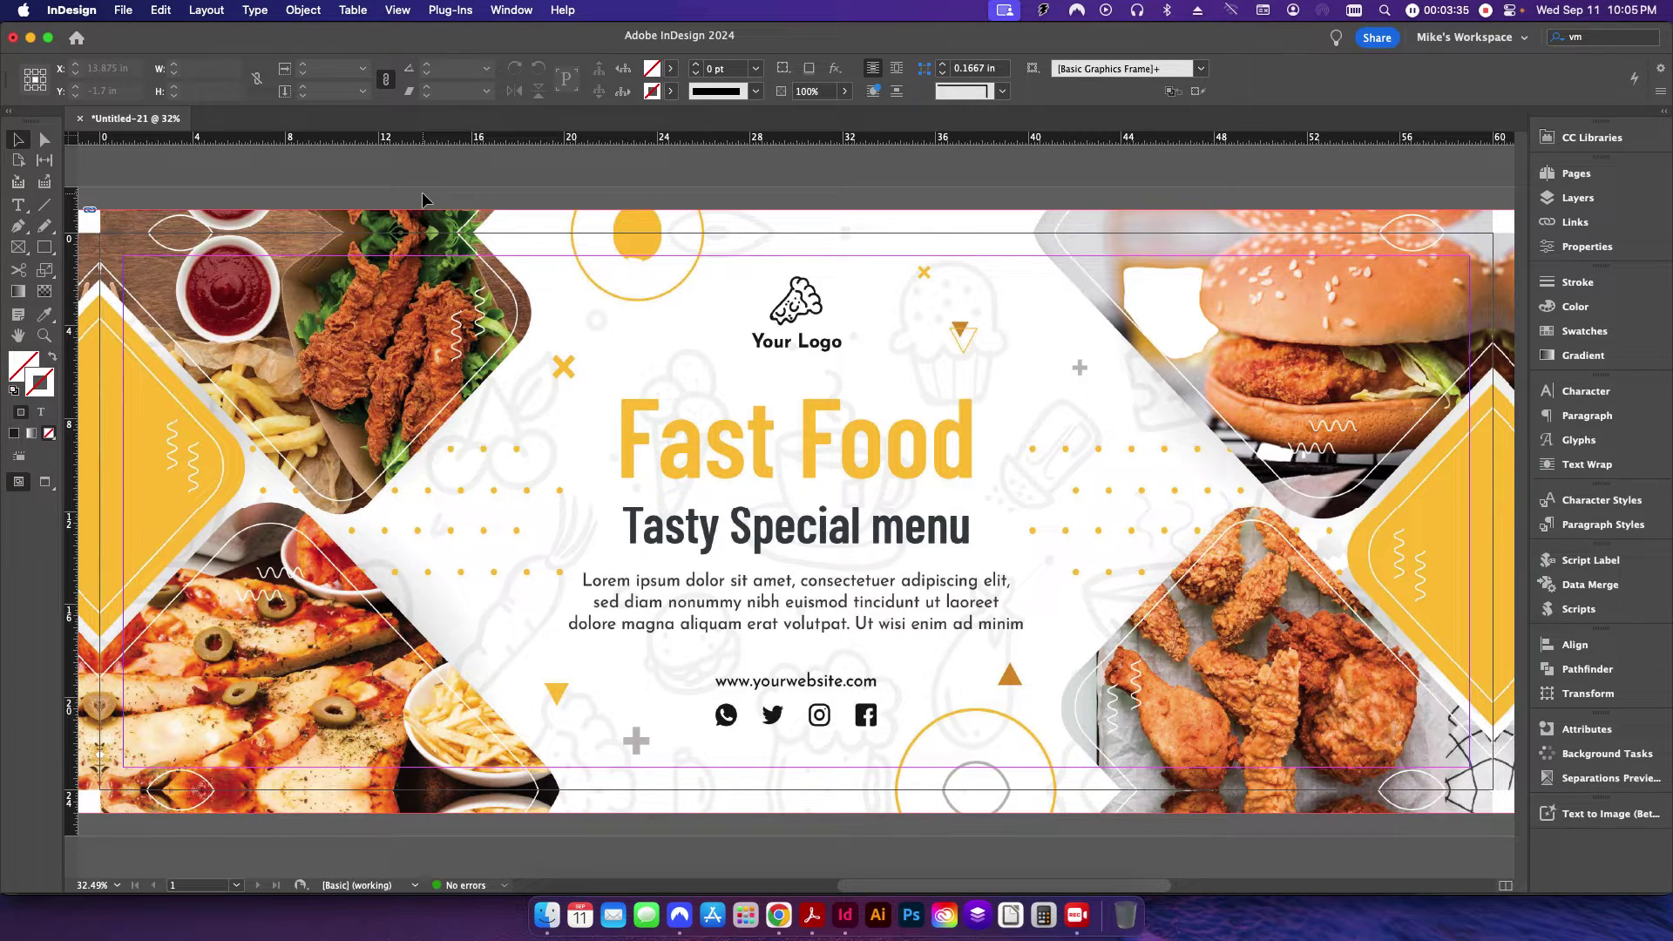
# - Give the placed banner a 0.5 pt stroke aligned to the inside of its frame
pyautogui.click(353, 296)
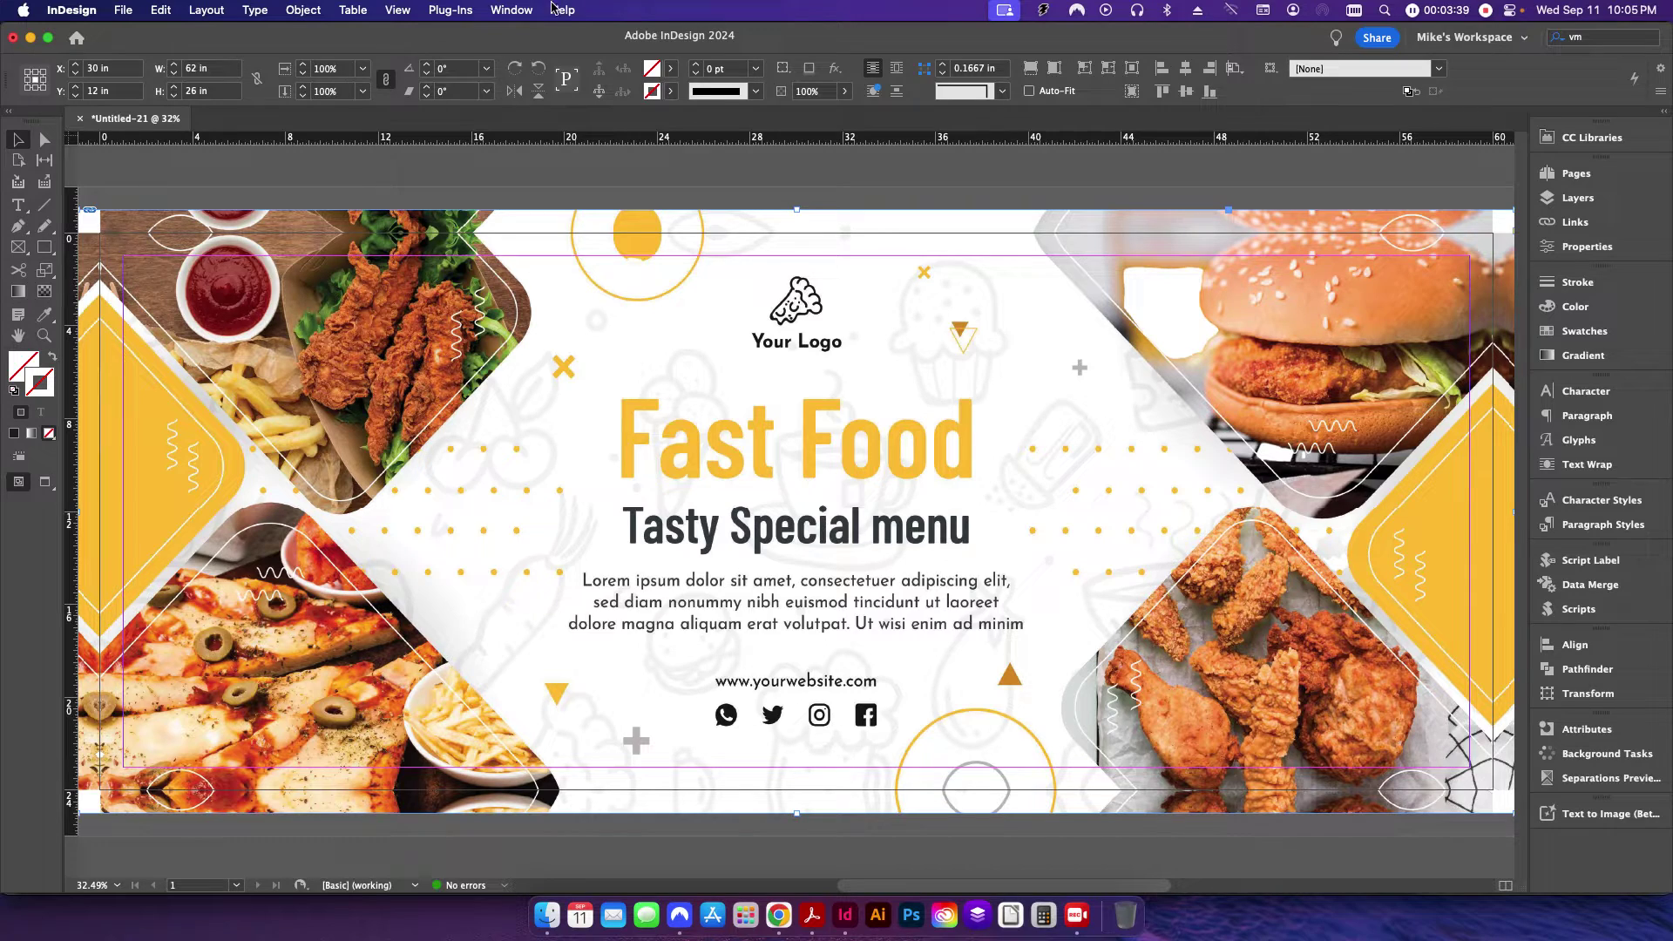
pyautogui.click(523, 10)
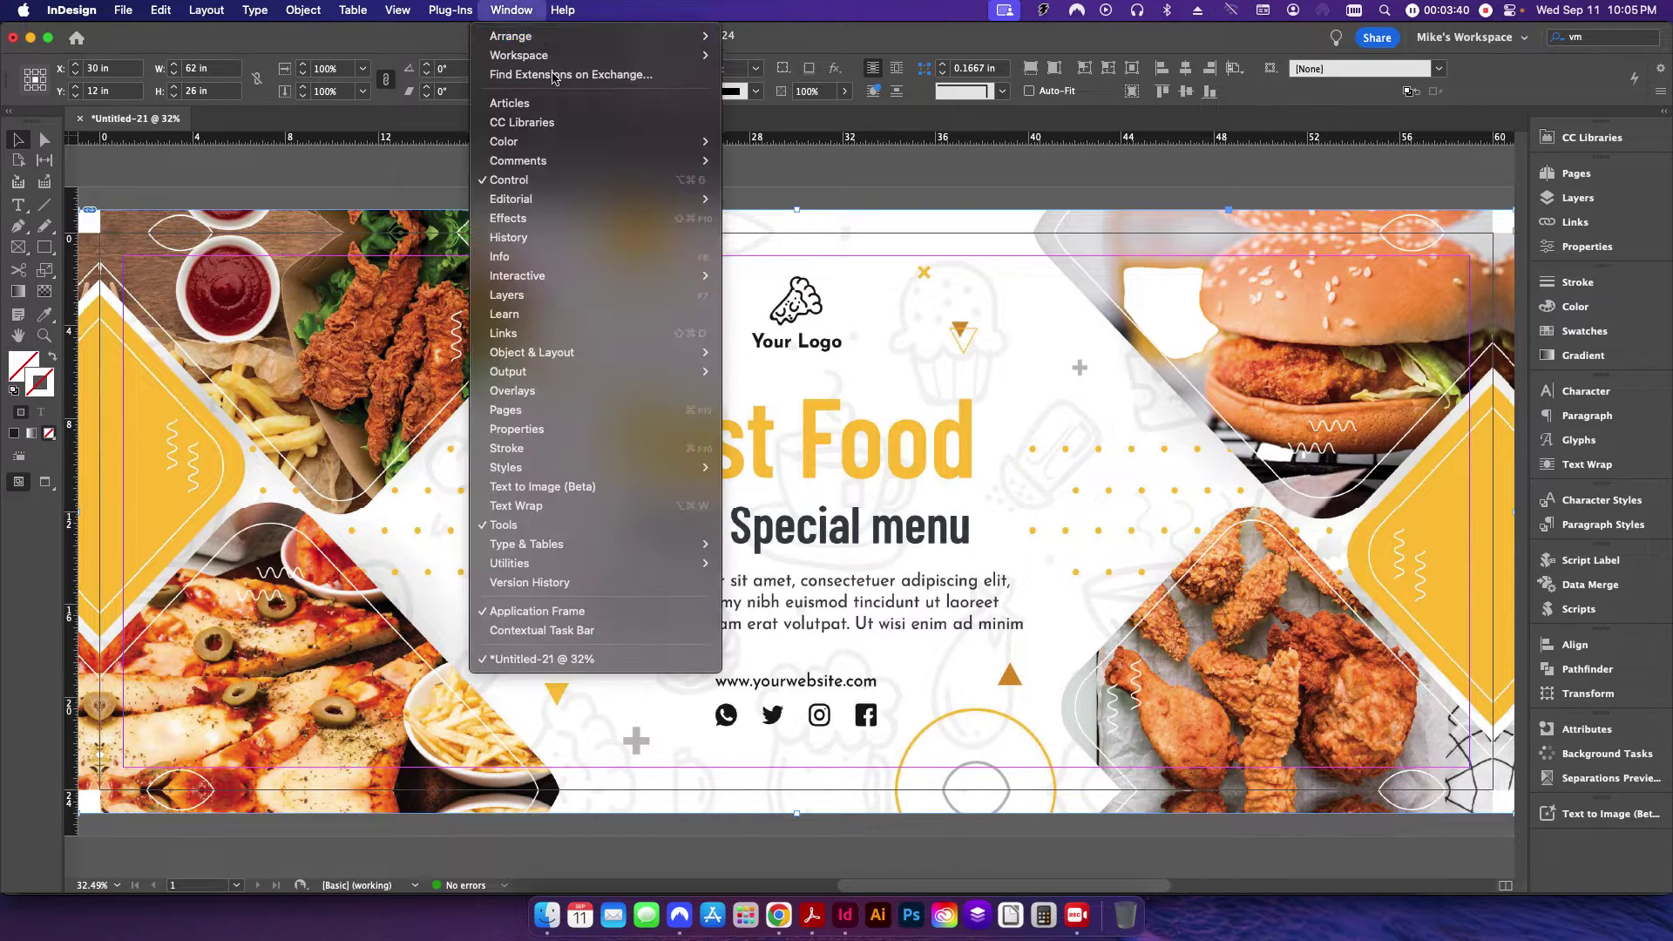
pyautogui.click(558, 447)
pyautogui.click(1452, 301)
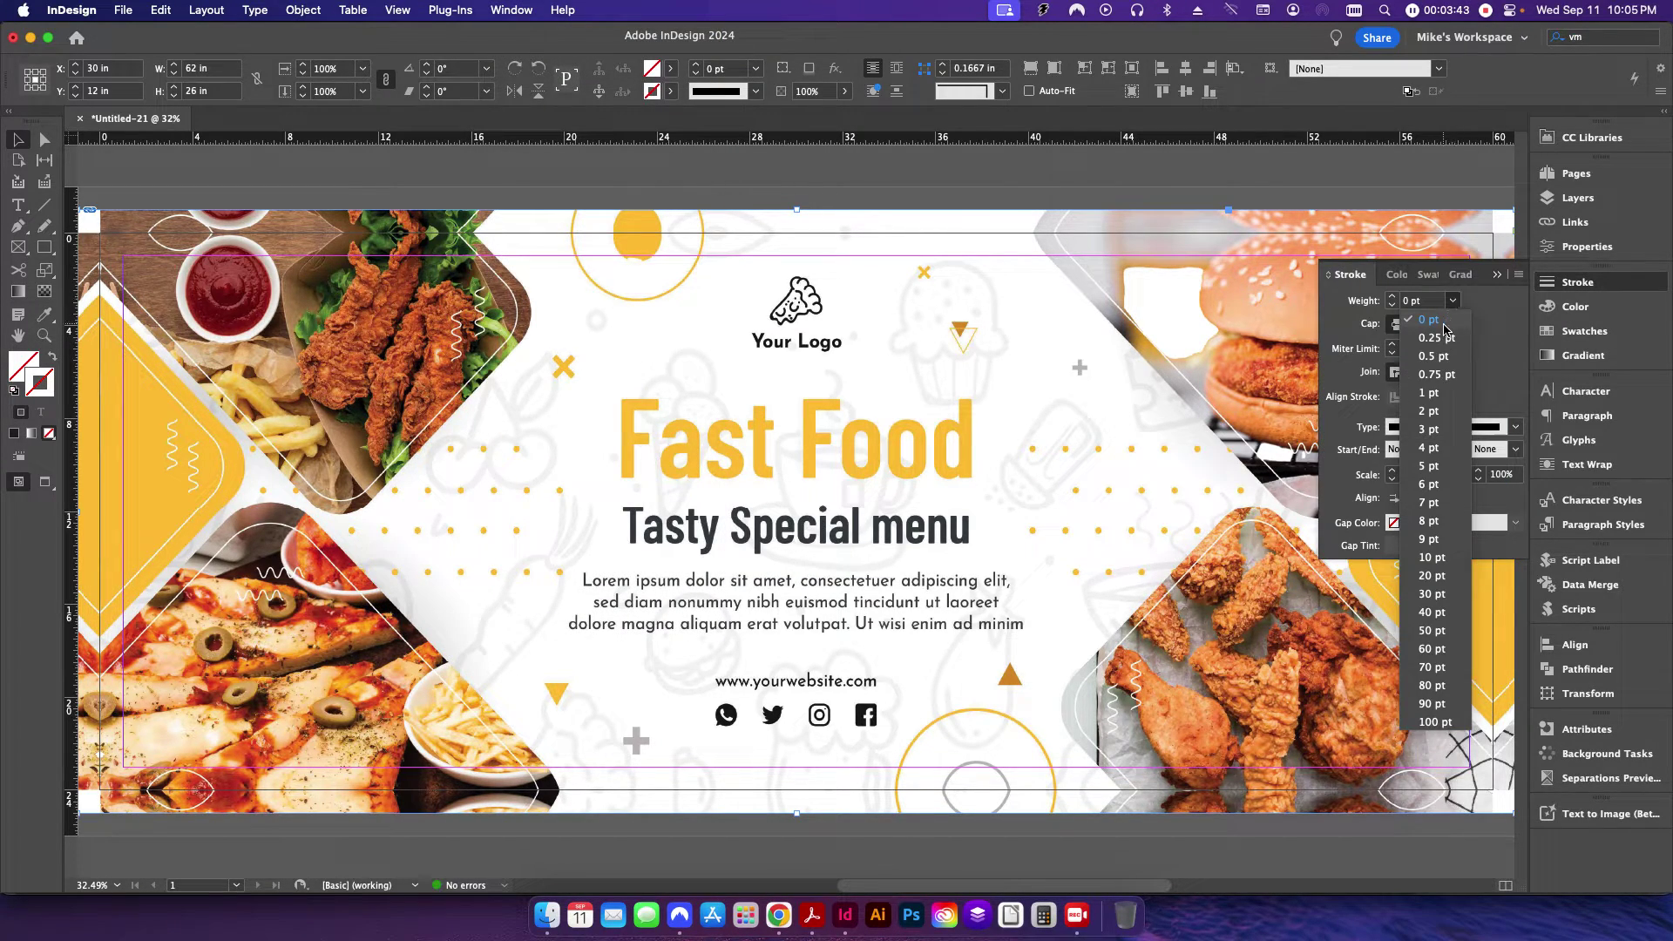
pyautogui.press('Return')
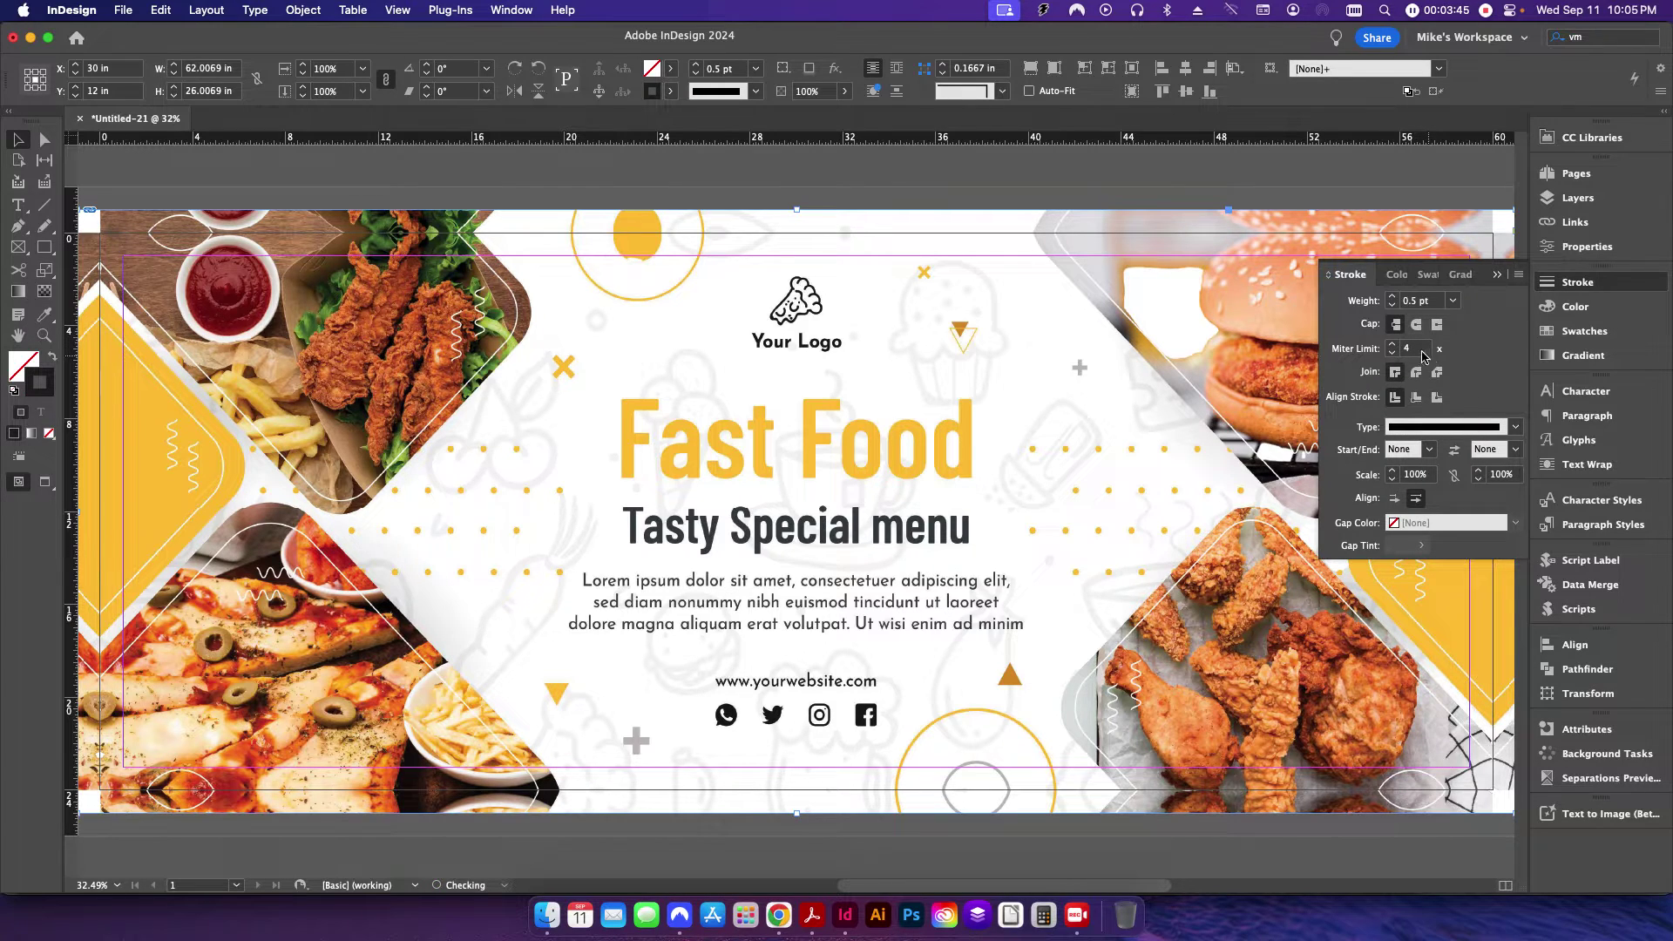
pyautogui.click(1418, 400)
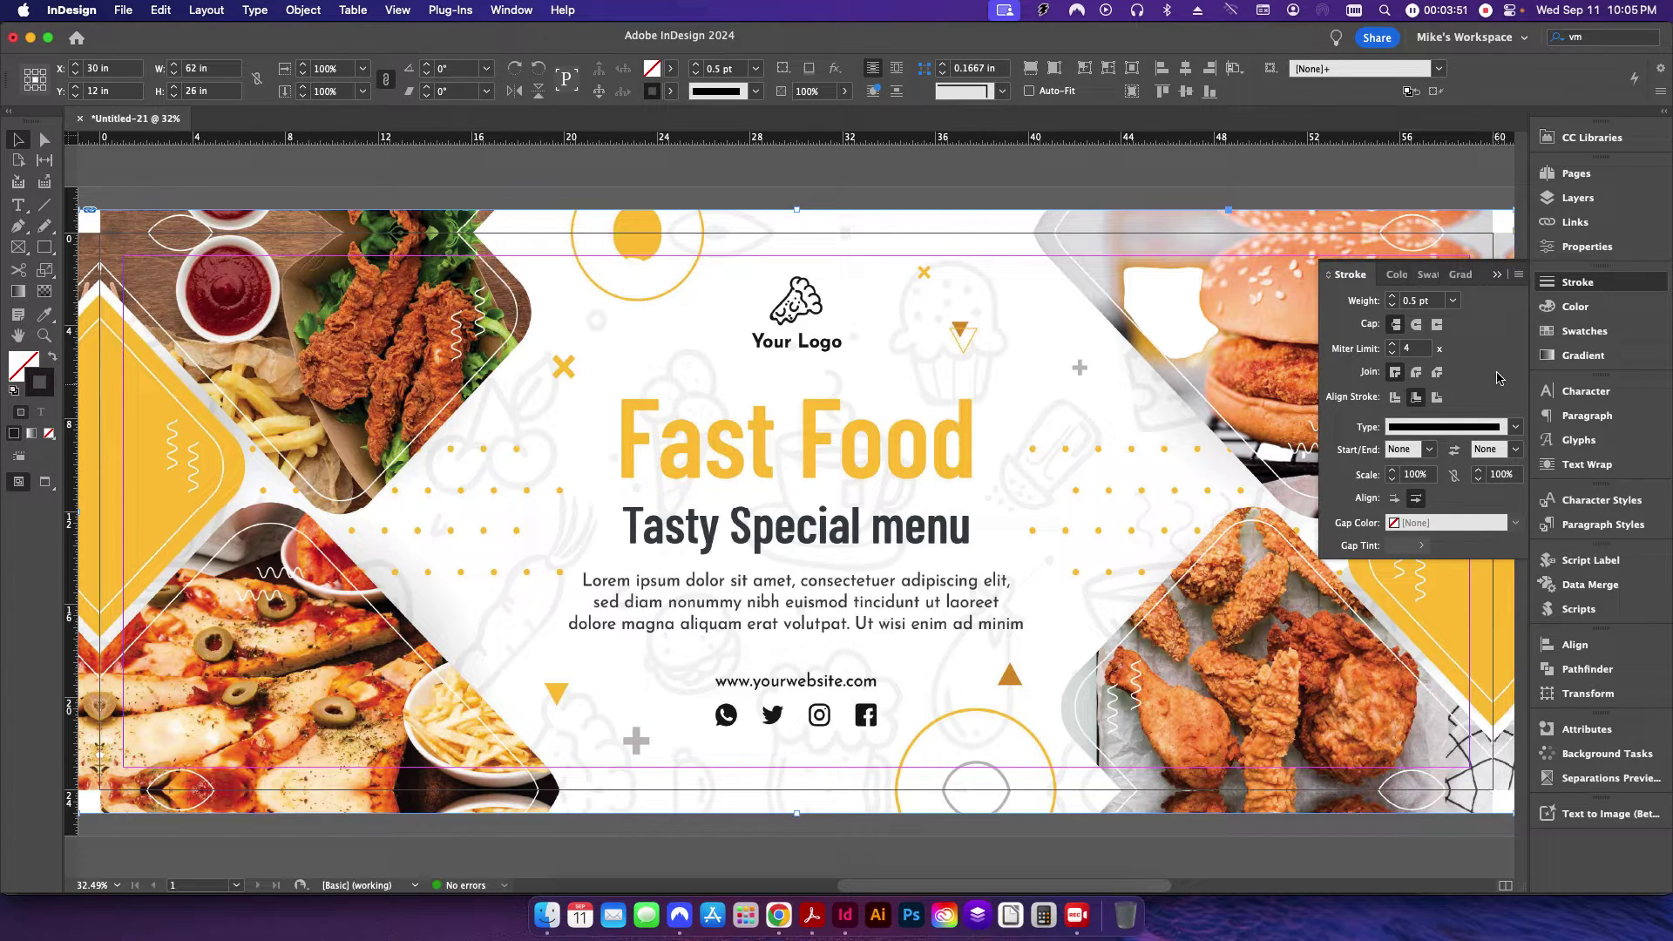
pyautogui.click(1497, 273)
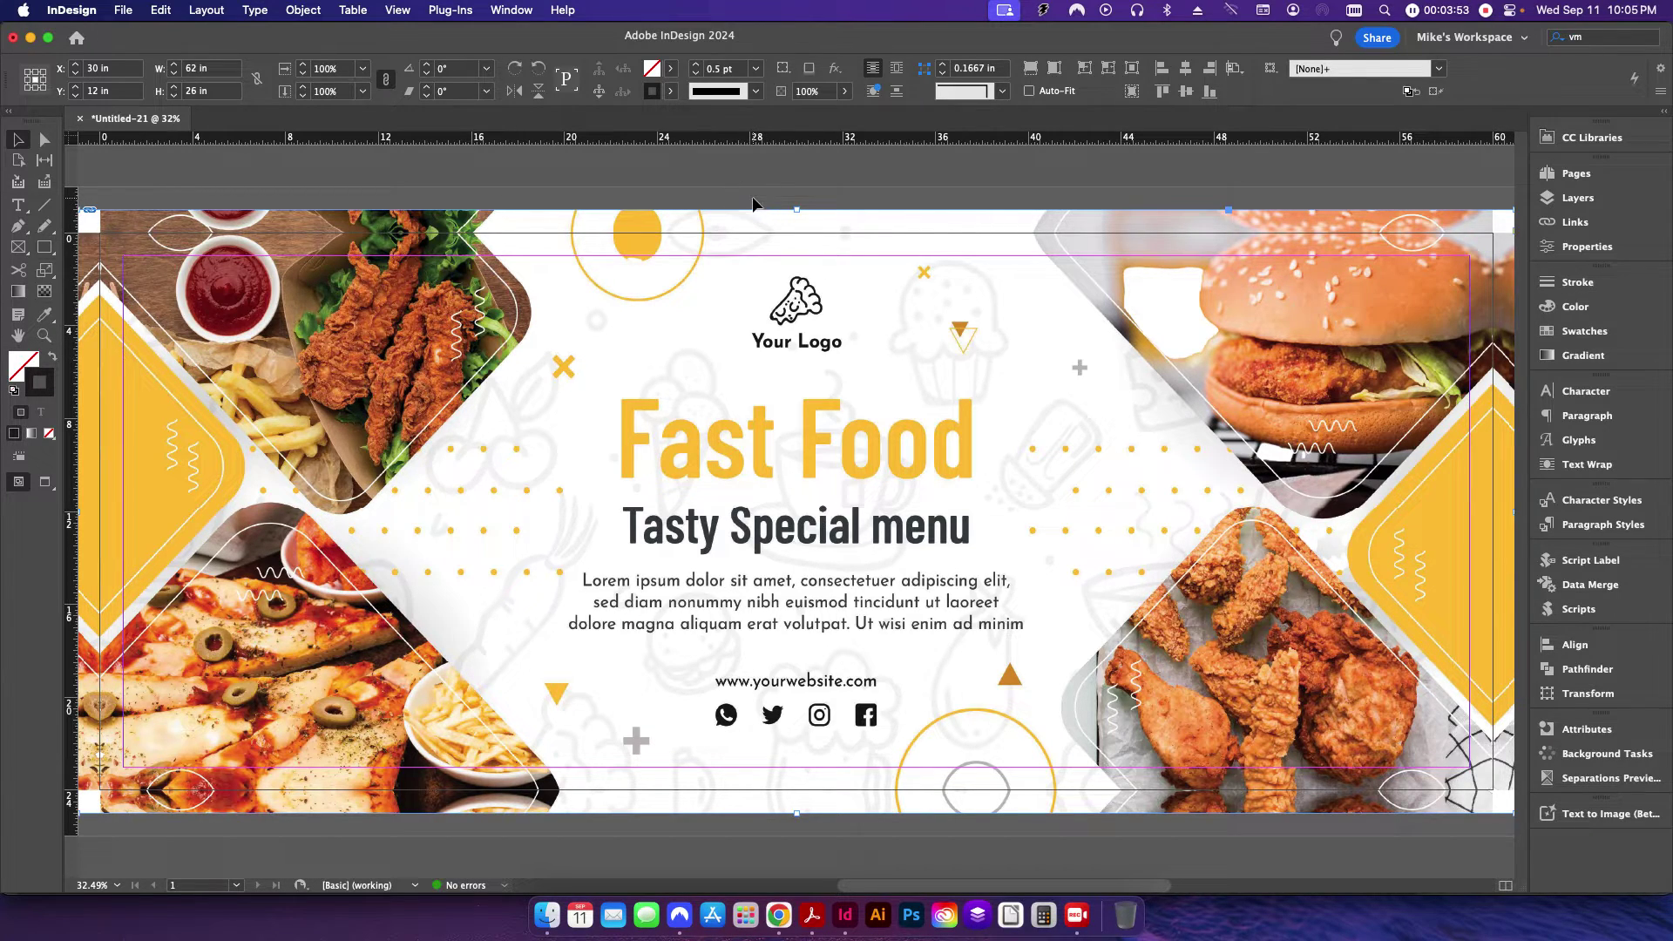
pyautogui.click(796, 511)
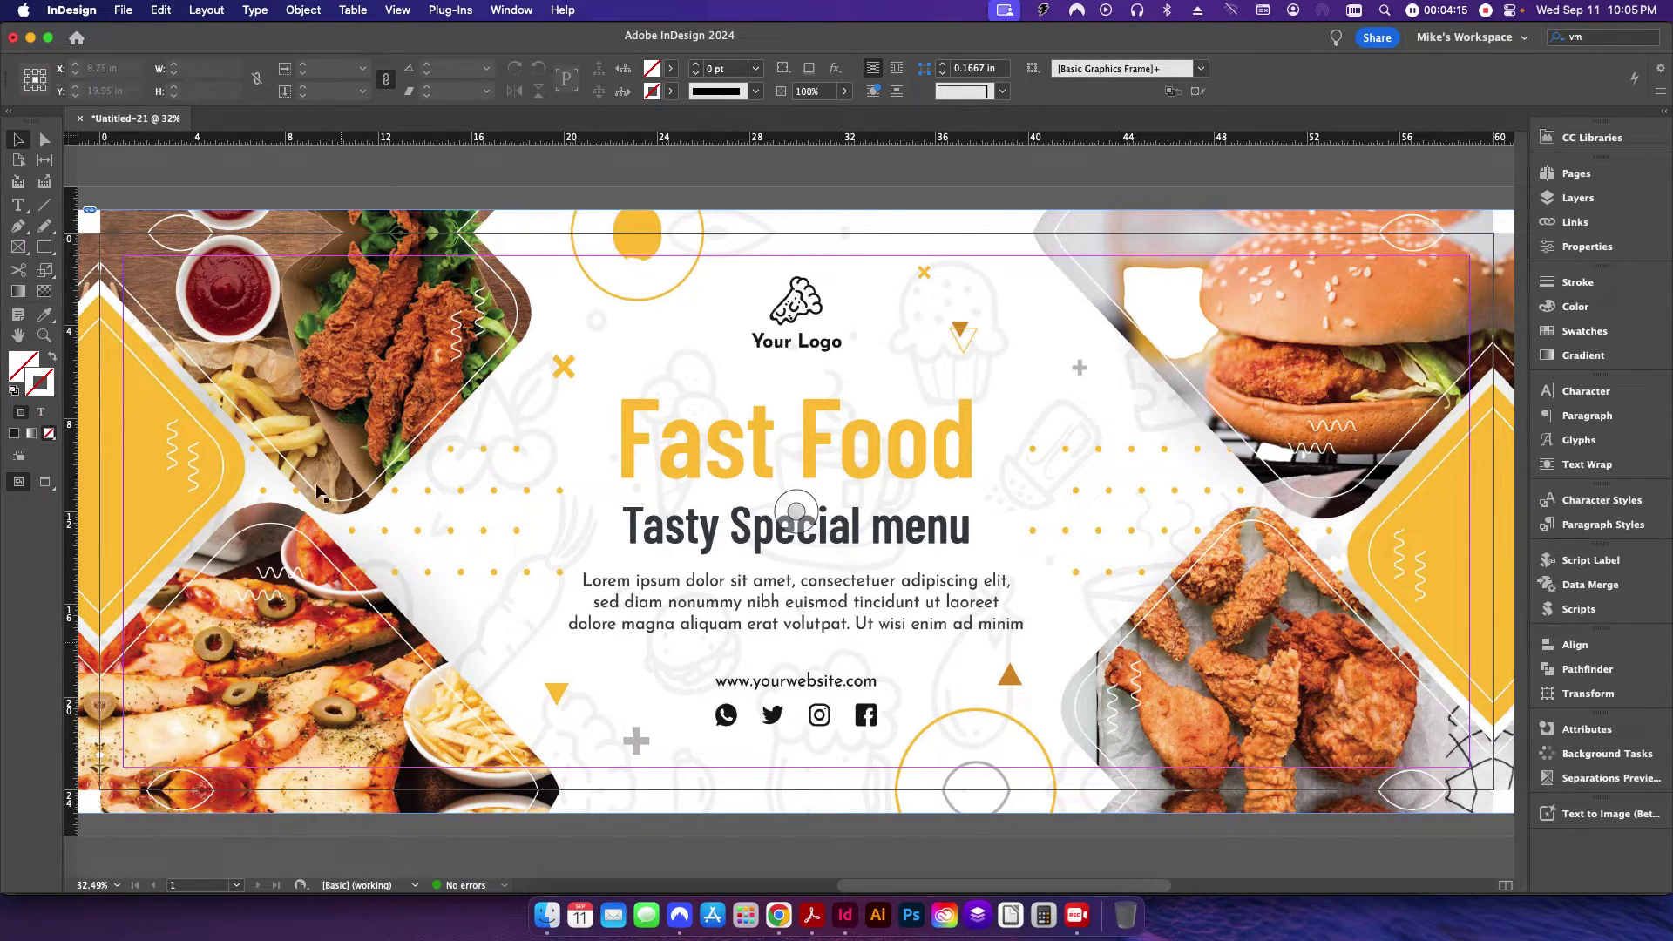
# - Open 8675309_BusinessBanner.pdf in Acrobat from its folder in Finder
pyautogui.click(546, 915)
pyautogui.doubleClick(357, 527)
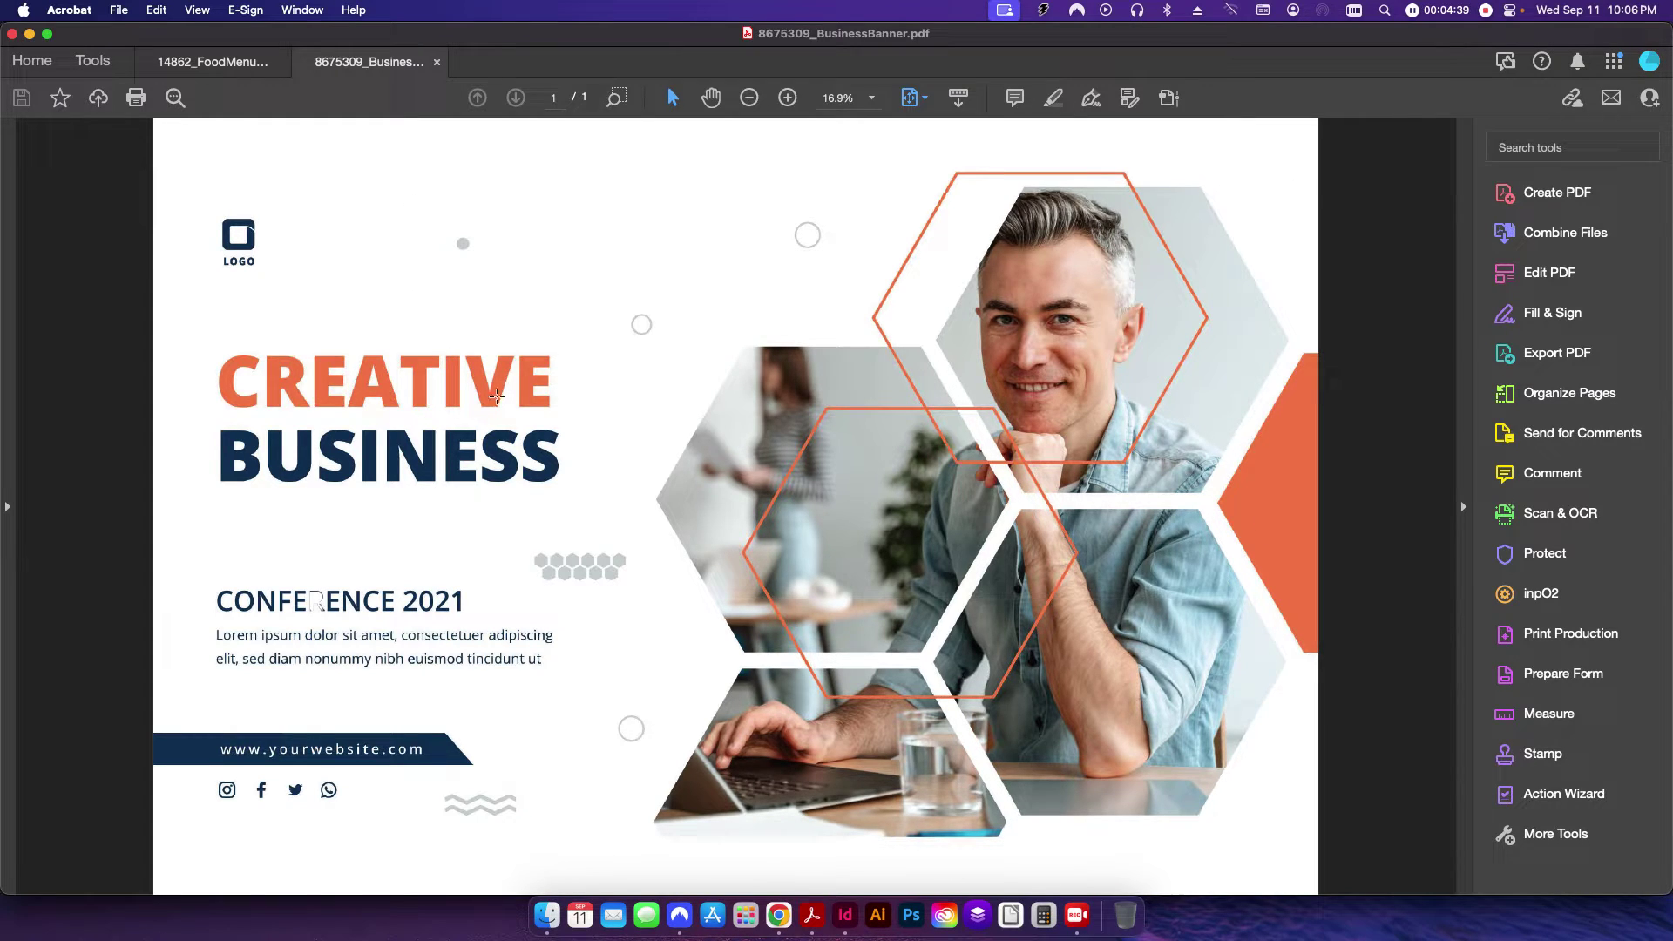
# - Switch to InDesign and give the rectangle along the page margins a 0.125 in stroke aligned to the inside
pyautogui.click(844, 915)
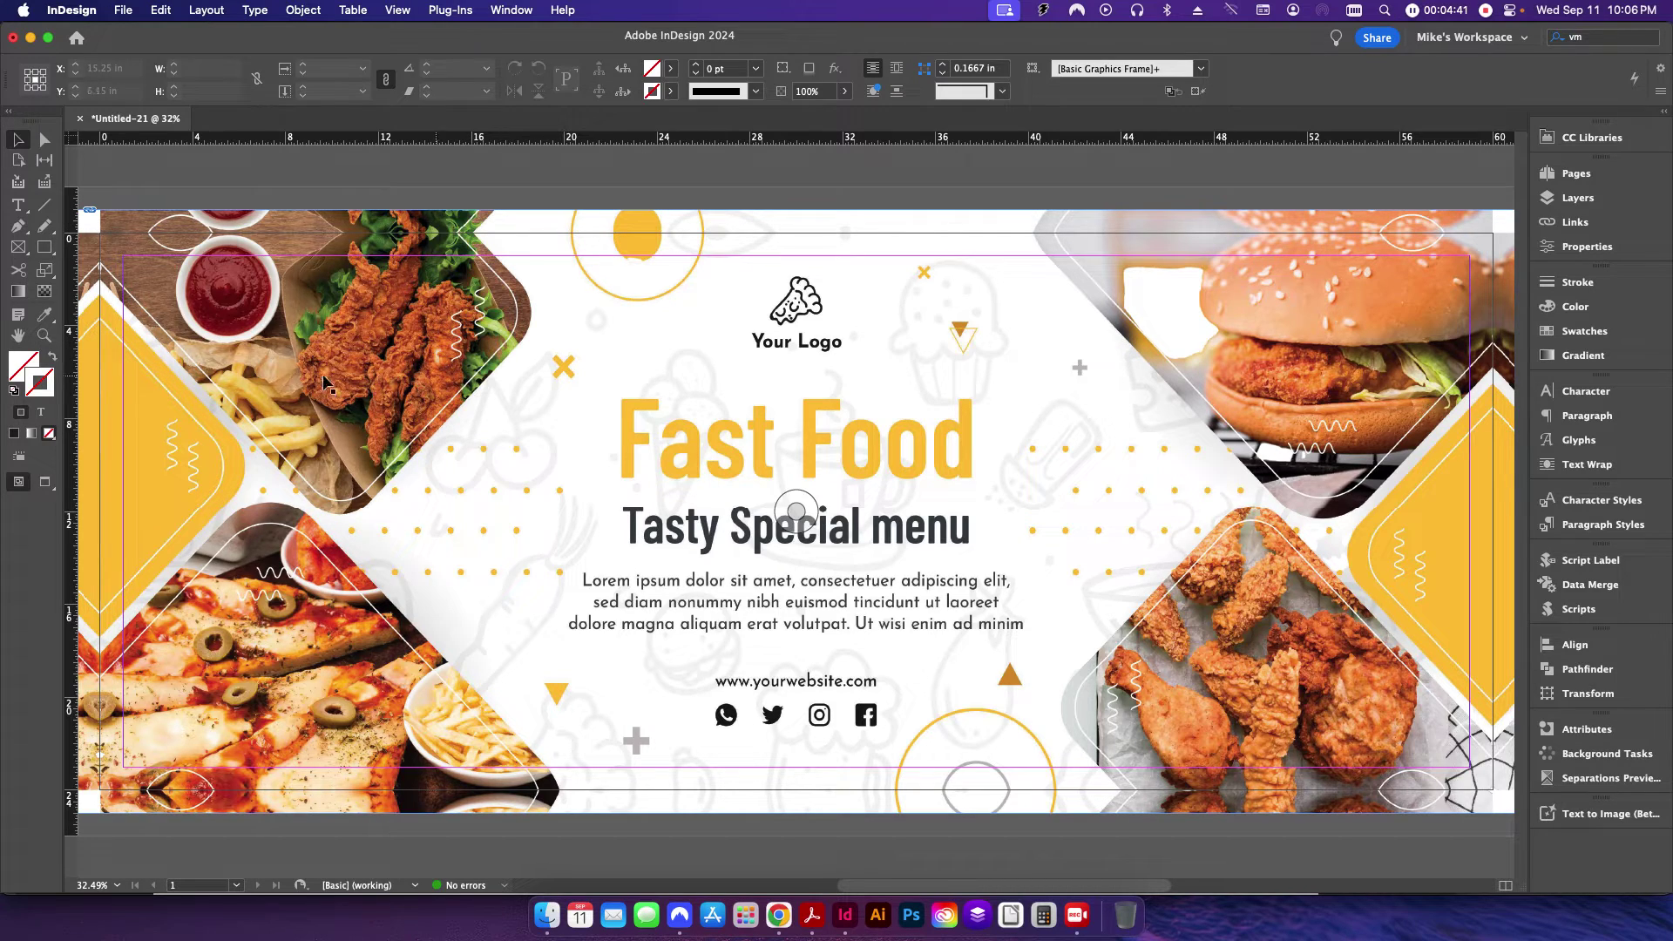
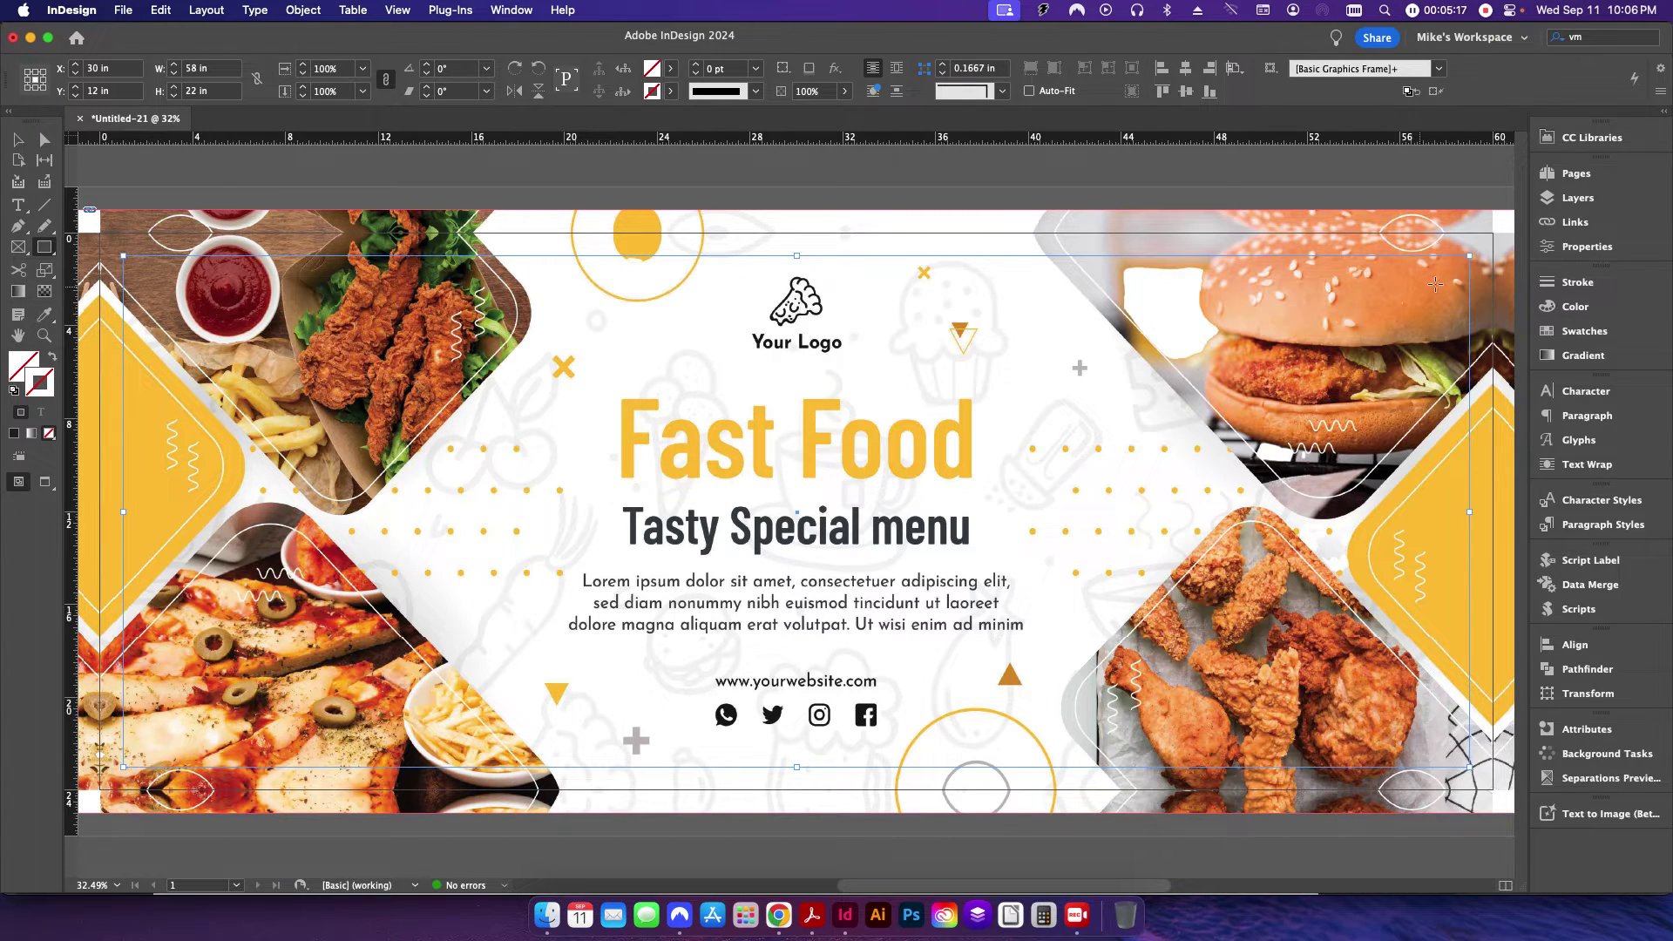
pyautogui.click(1580, 283)
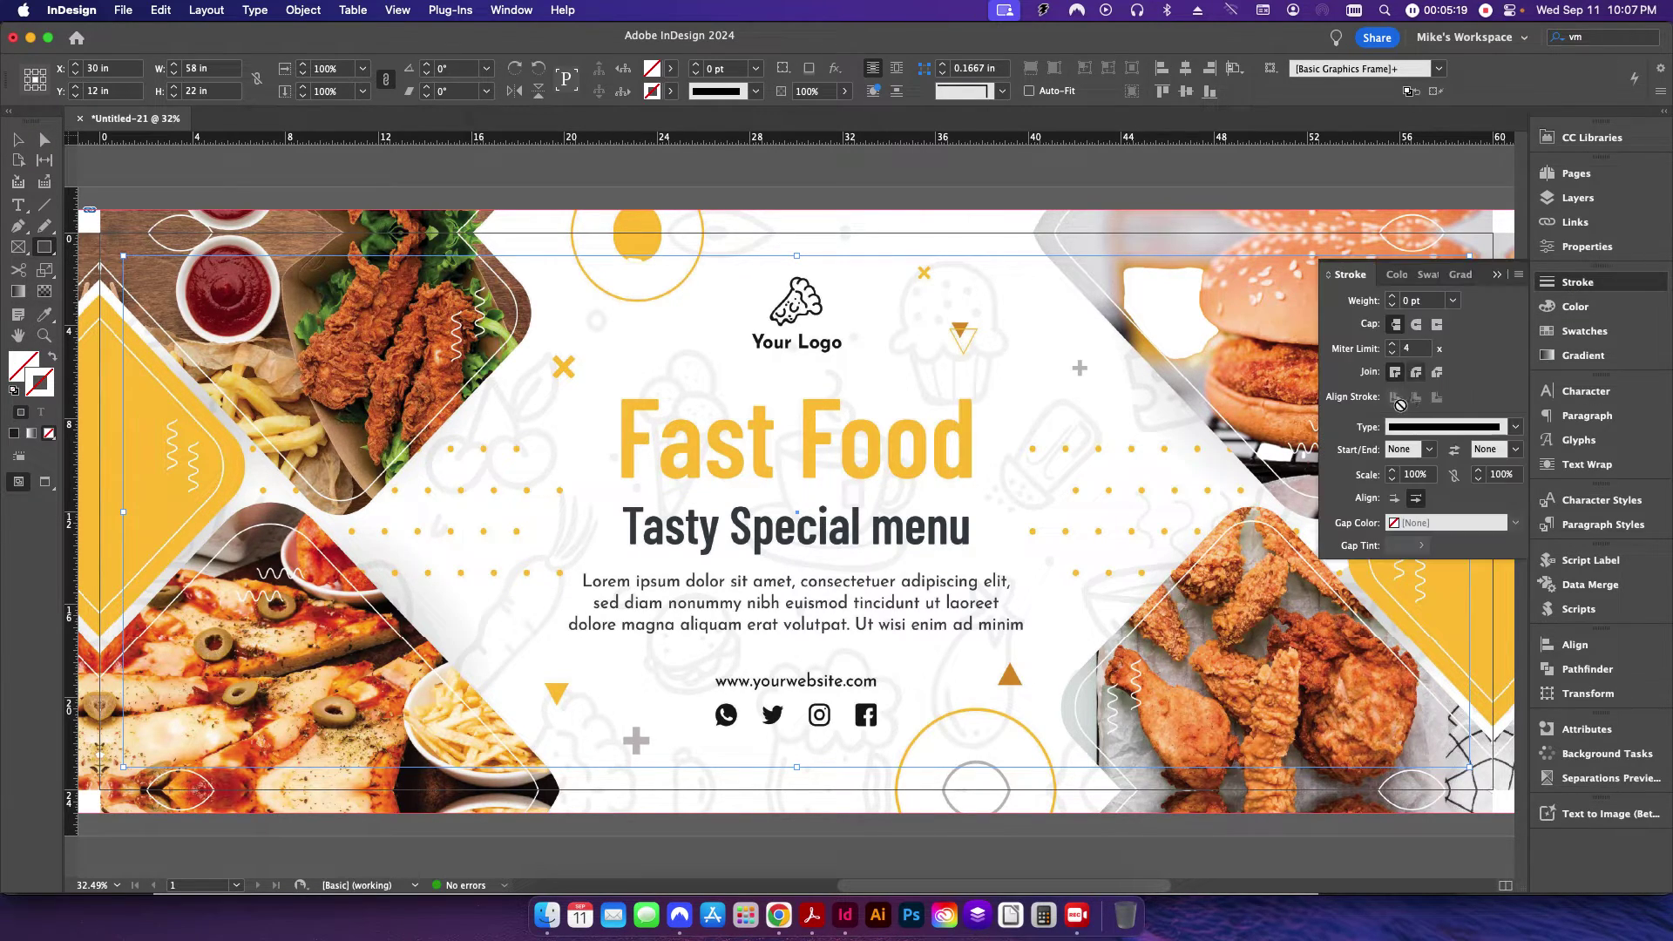
pyautogui.click(1452, 301)
pyautogui.click(1433, 304)
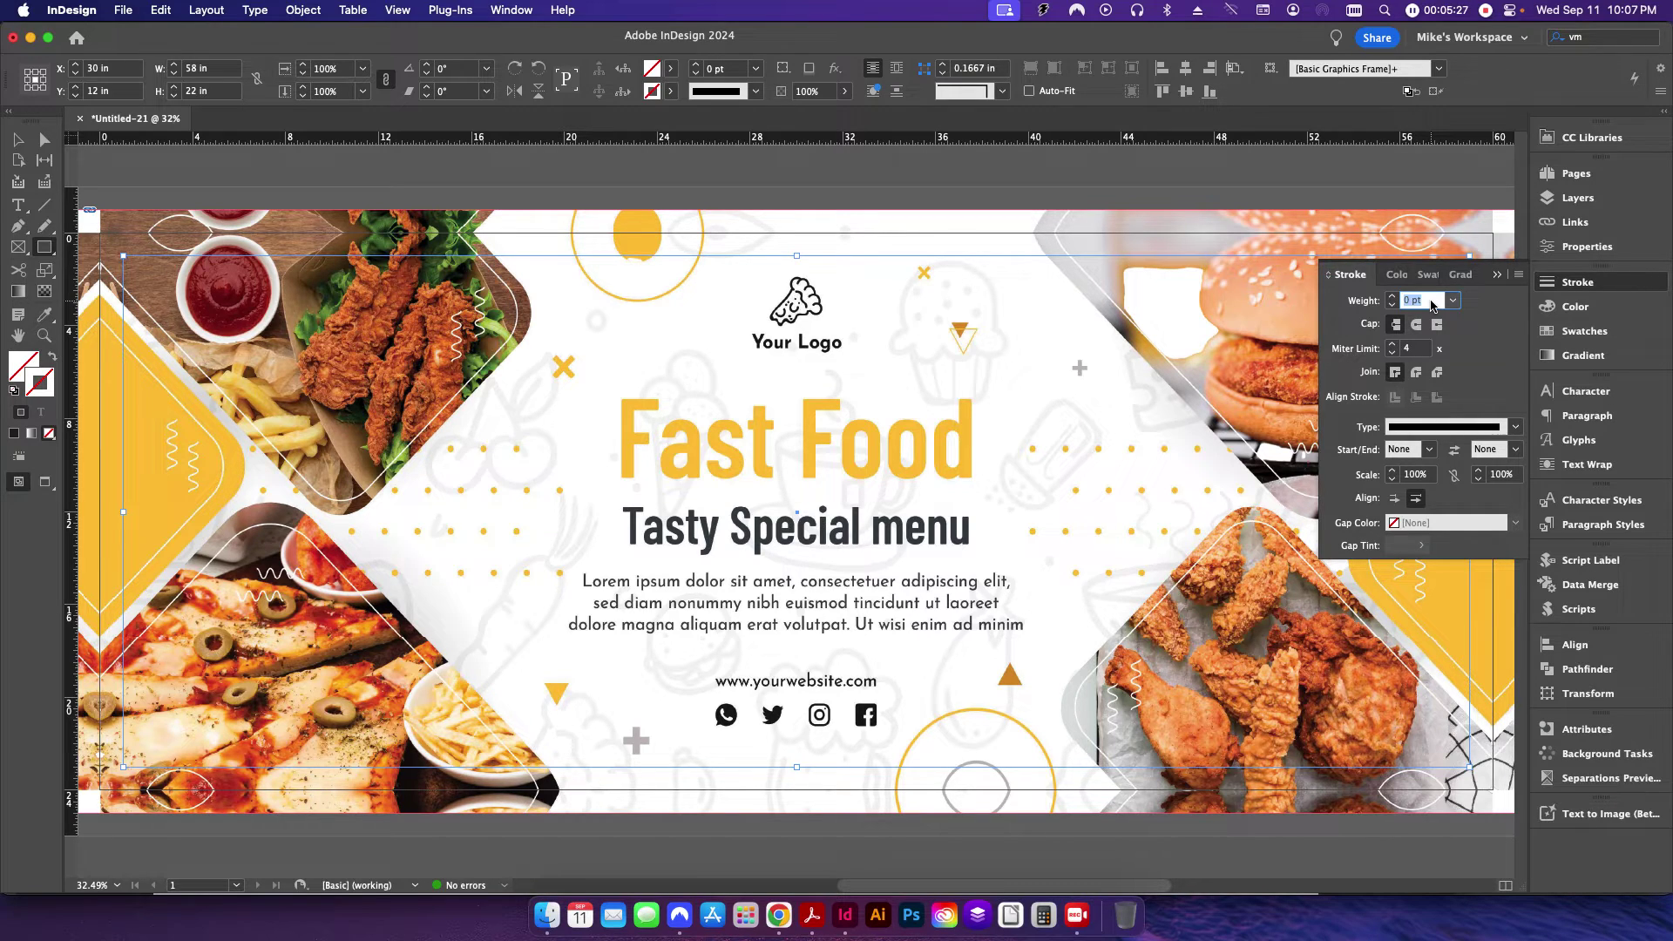
pyautogui.write('.125in')
pyautogui.press('Tab')
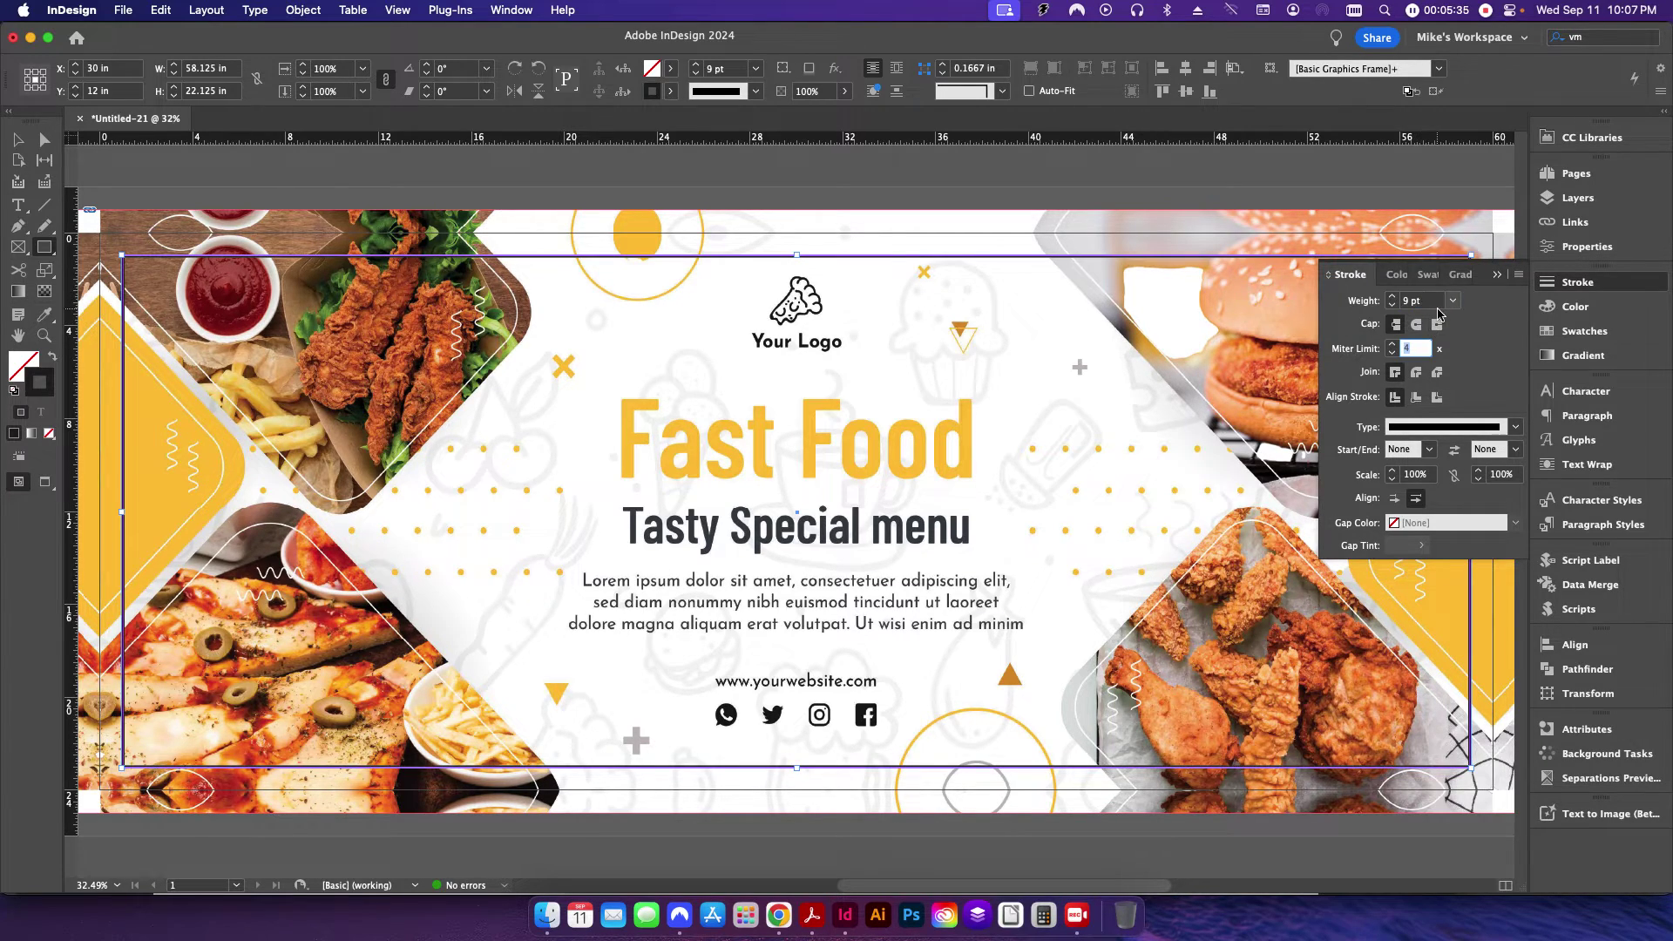
pyautogui.click(1417, 399)
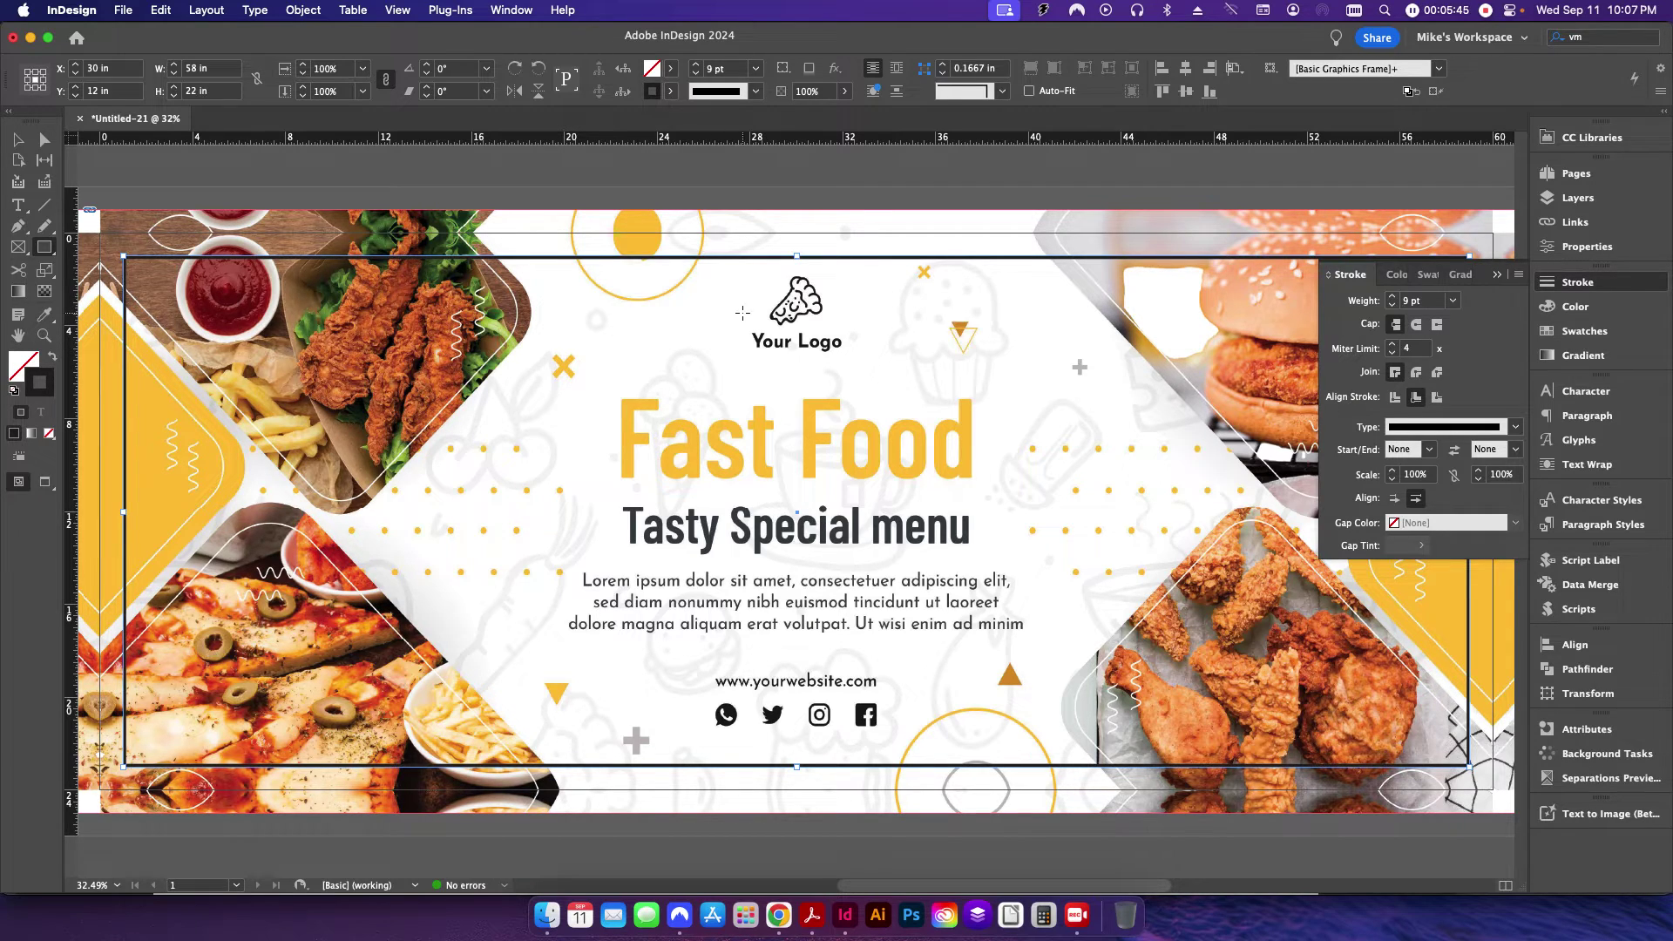
# - Set the margin rectangle's stroke type to Dotted
pyautogui.click(1424, 431)
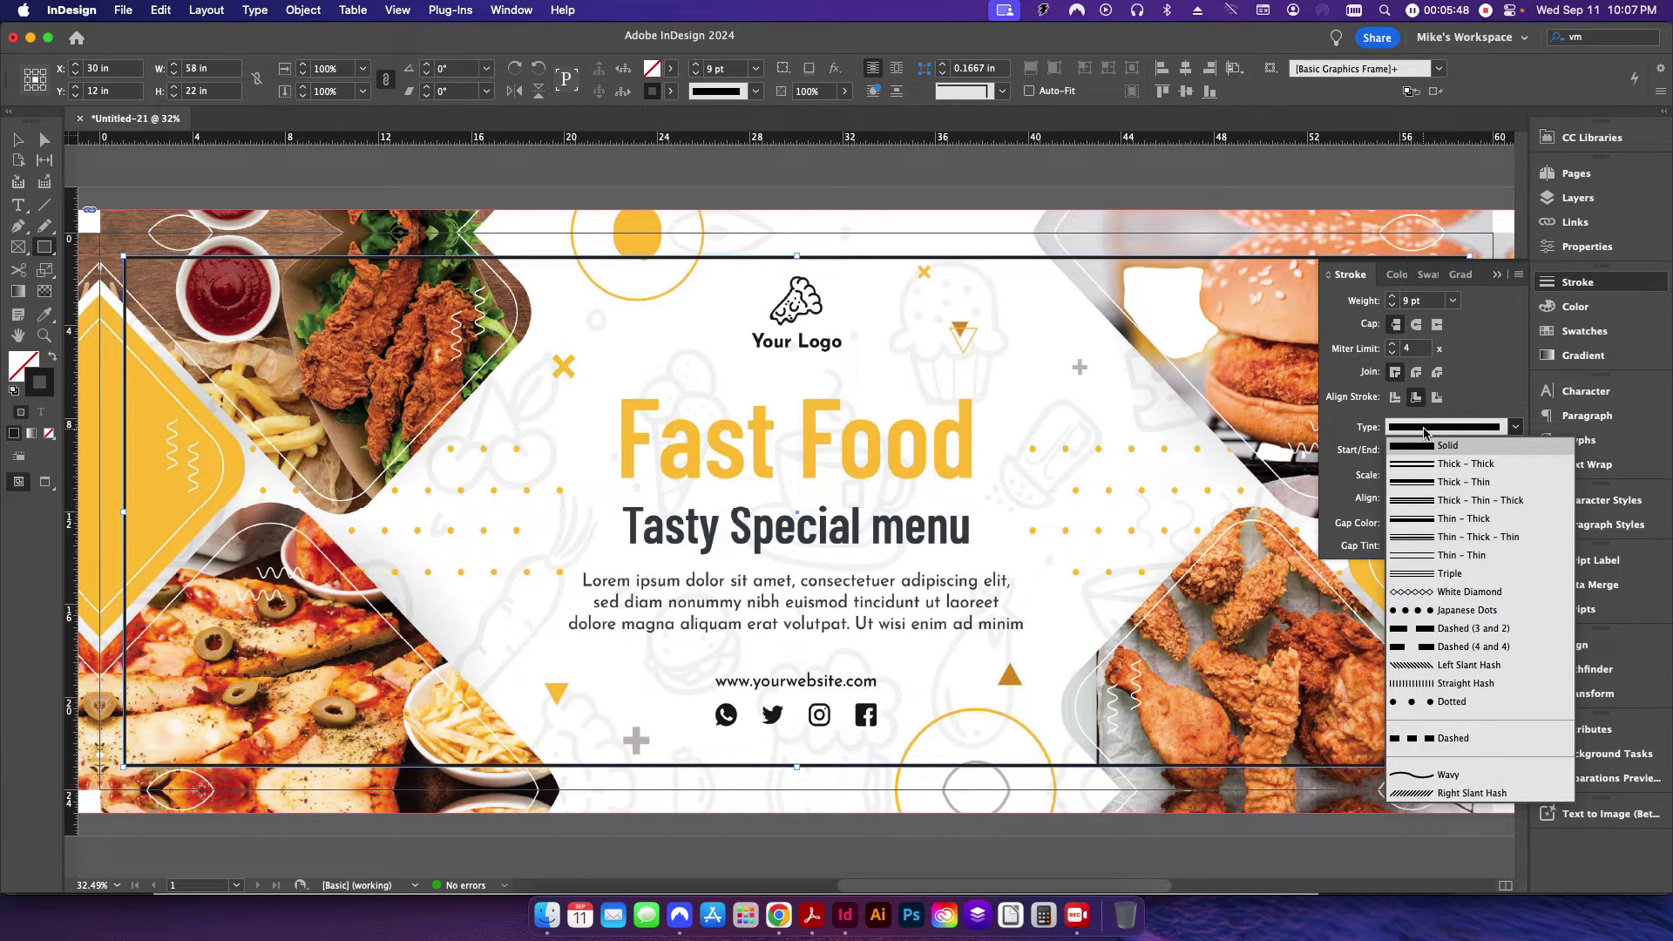
pyautogui.click(1464, 710)
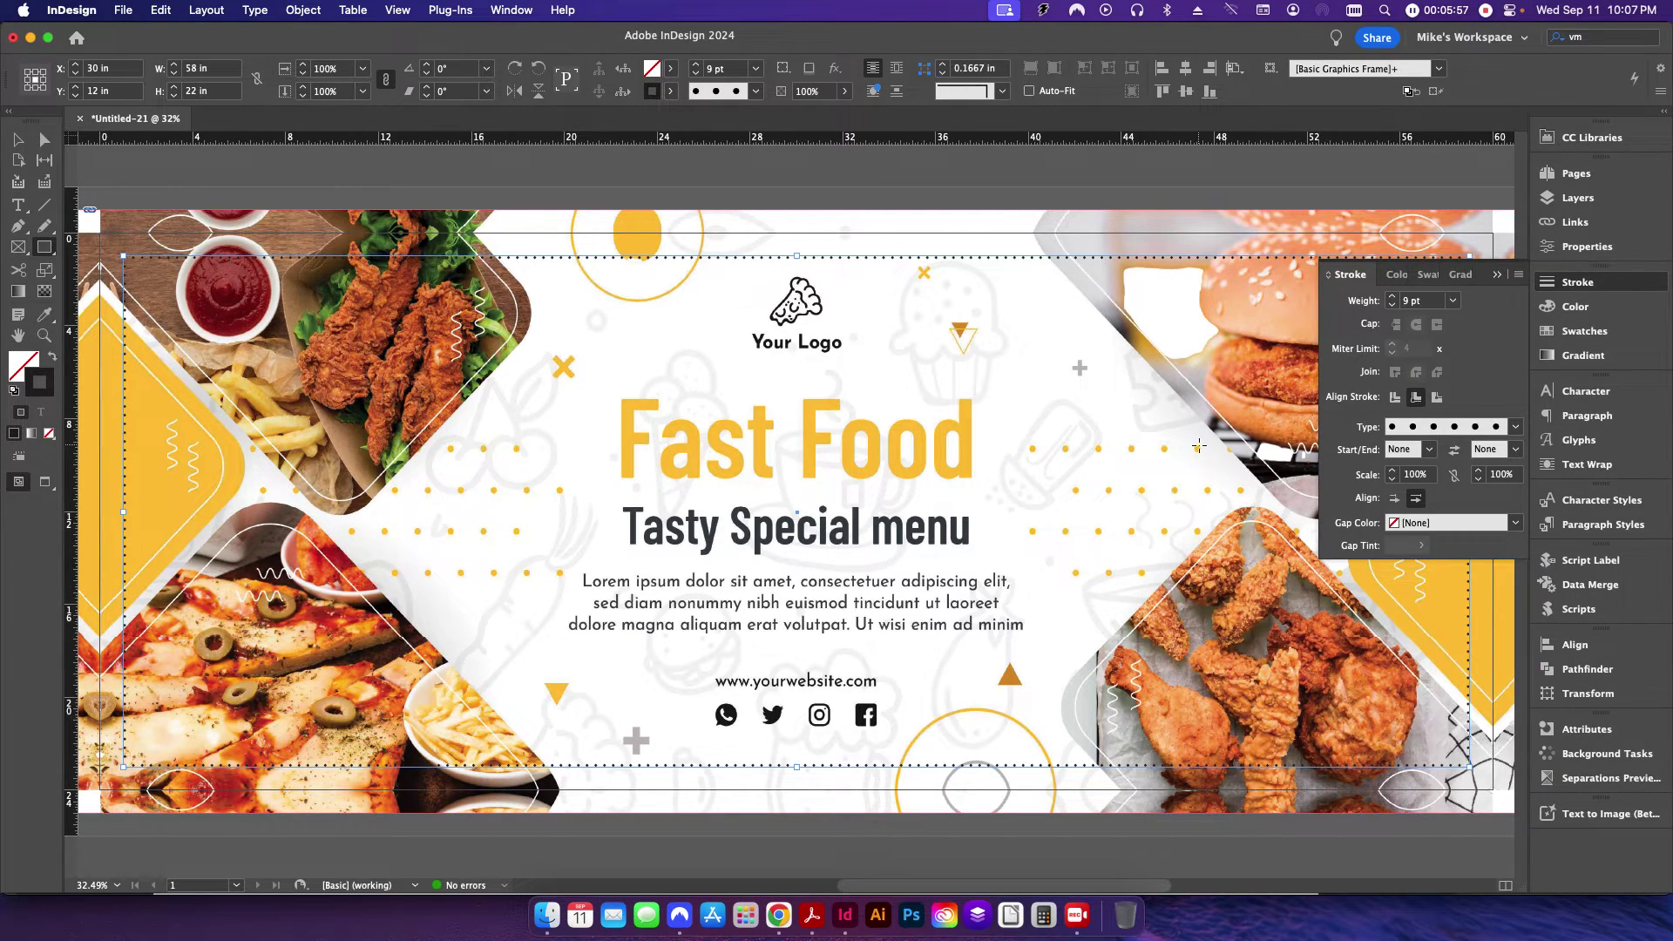
pyautogui.click(1516, 426)
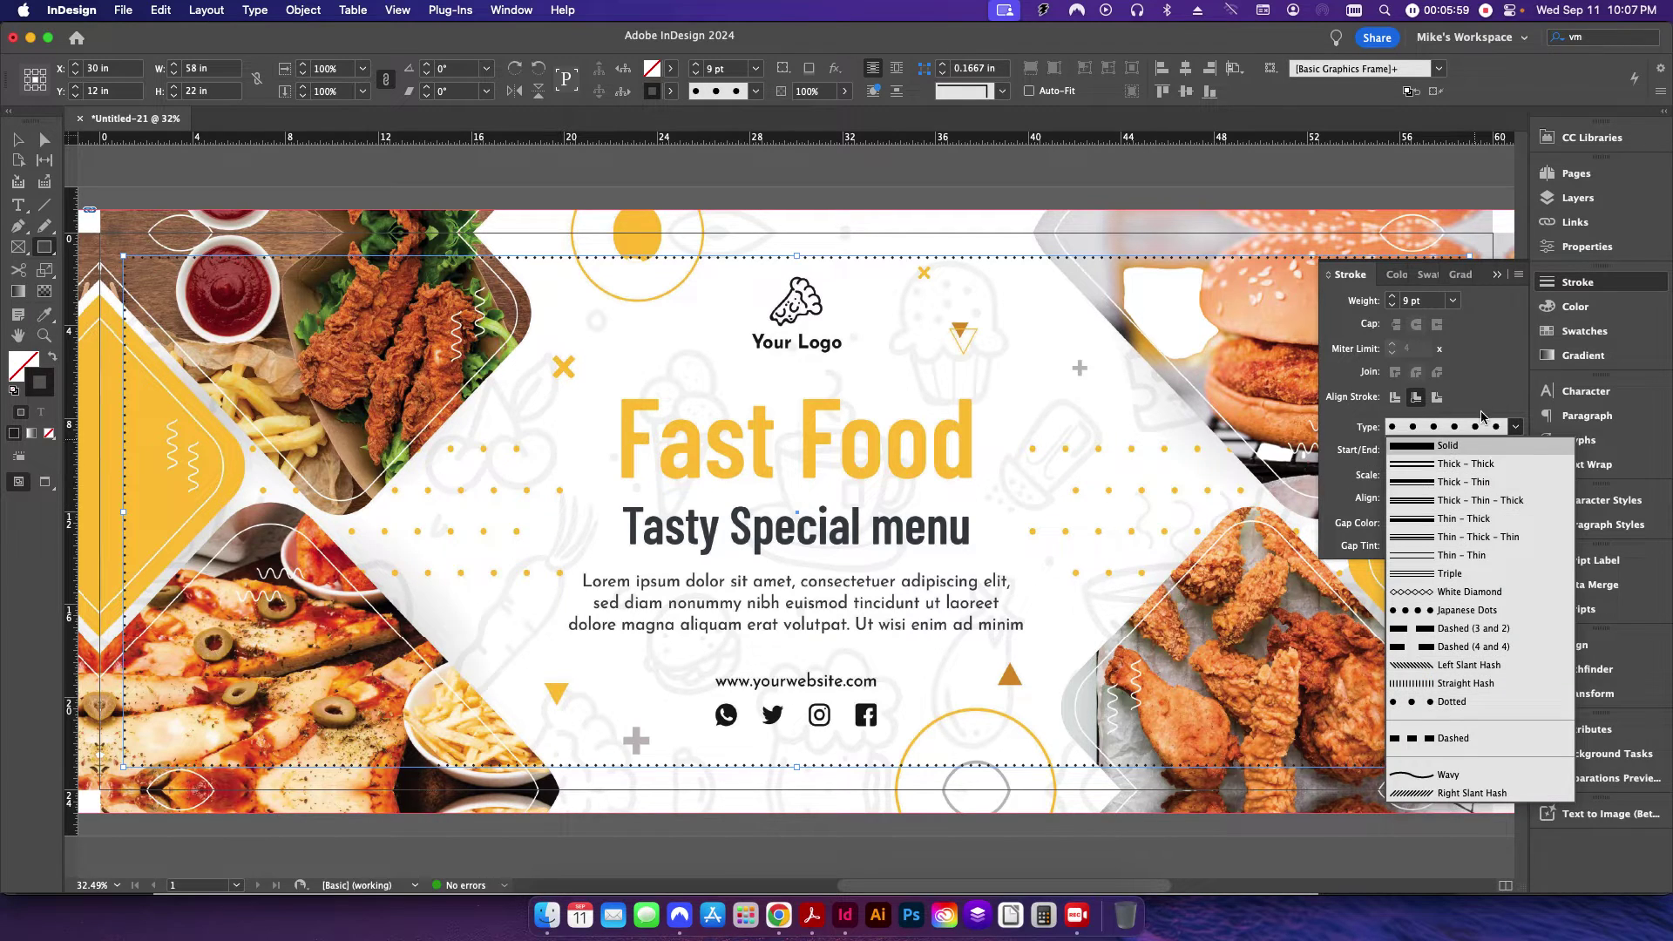
pyautogui.click(946, 315)
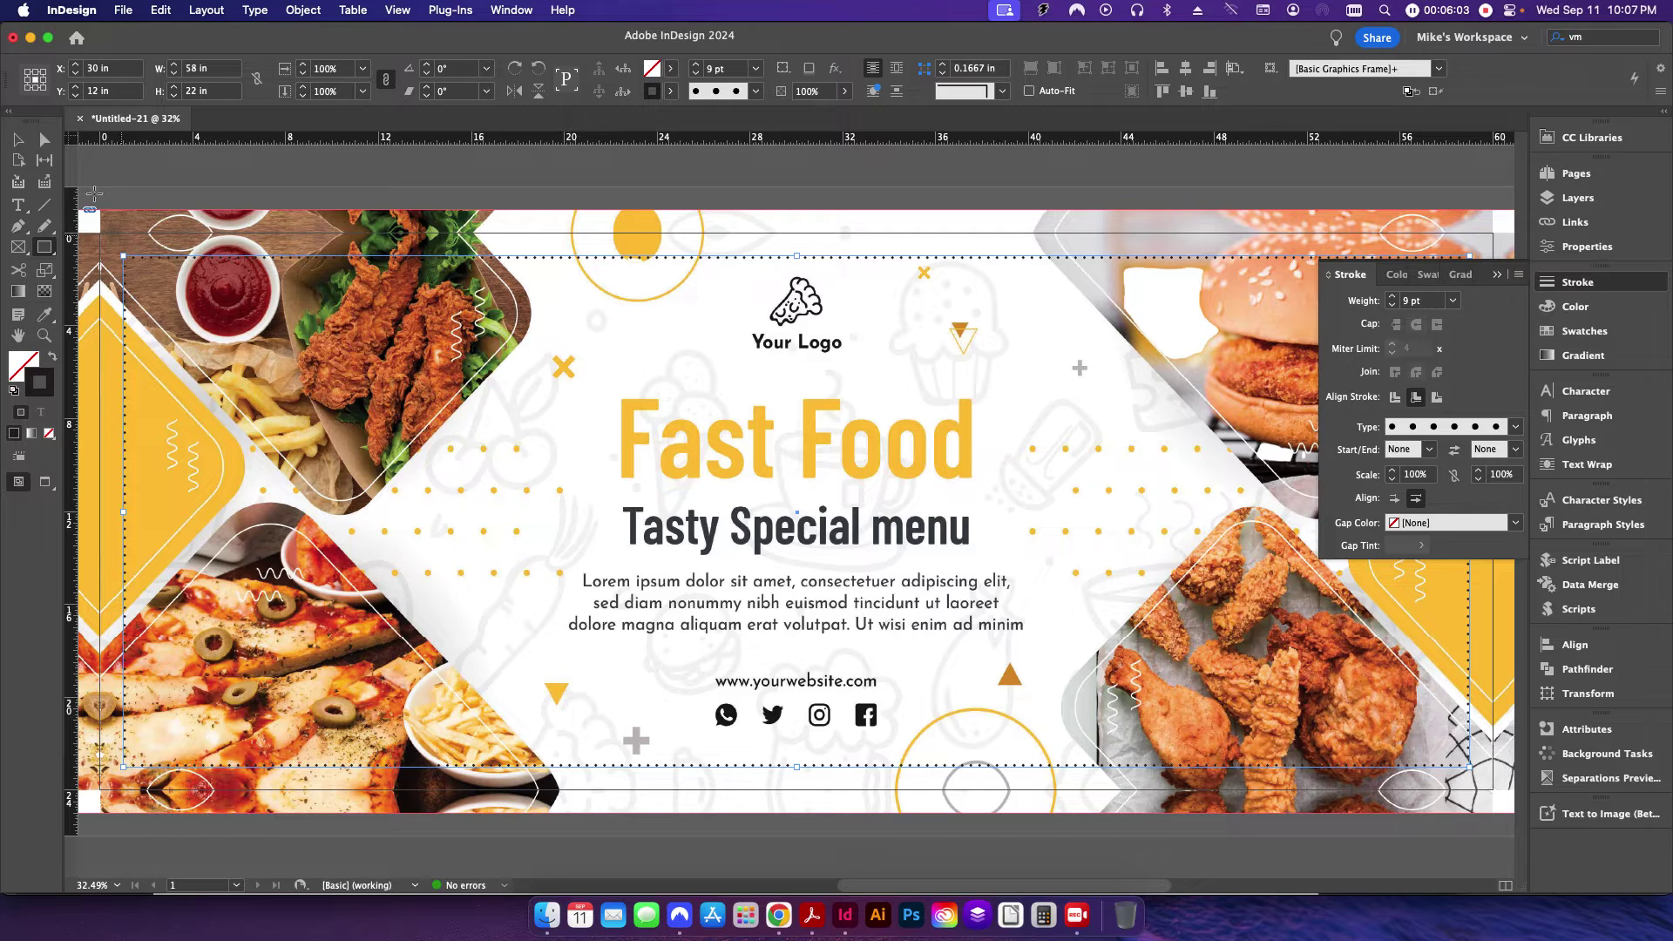
# - Create a new stroke style named "Grommets Every 2ft." of type Dotted with a 24 in pattern length
pyautogui.click(17, 139)
pyautogui.click(1518, 276)
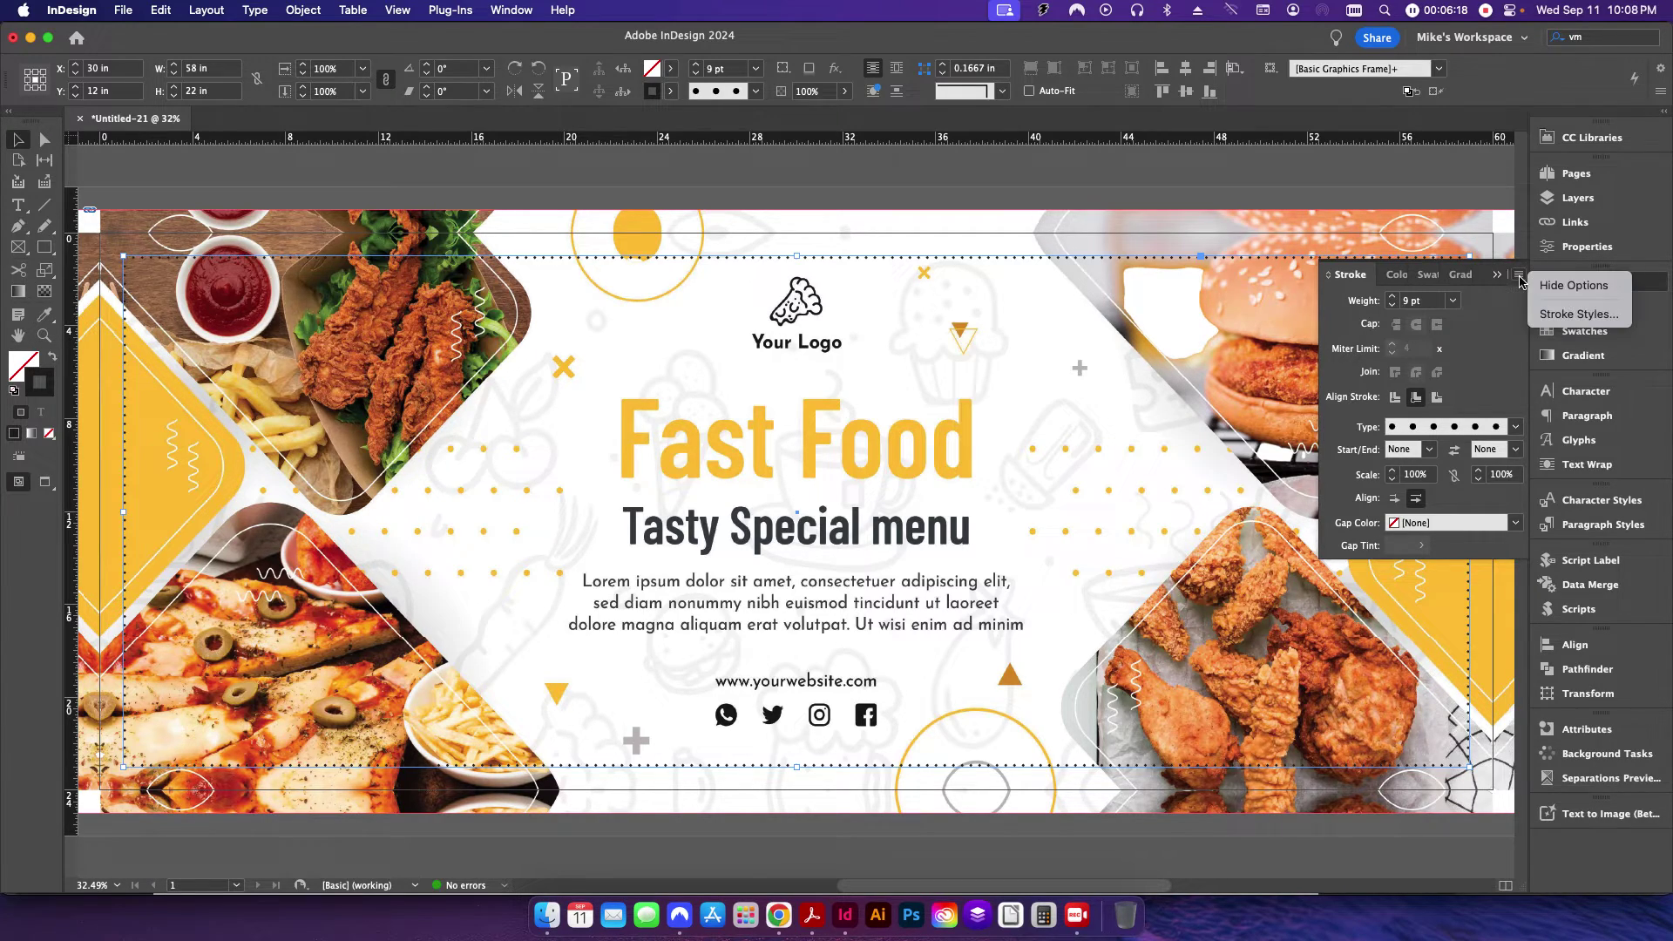
pyautogui.click(1558, 315)
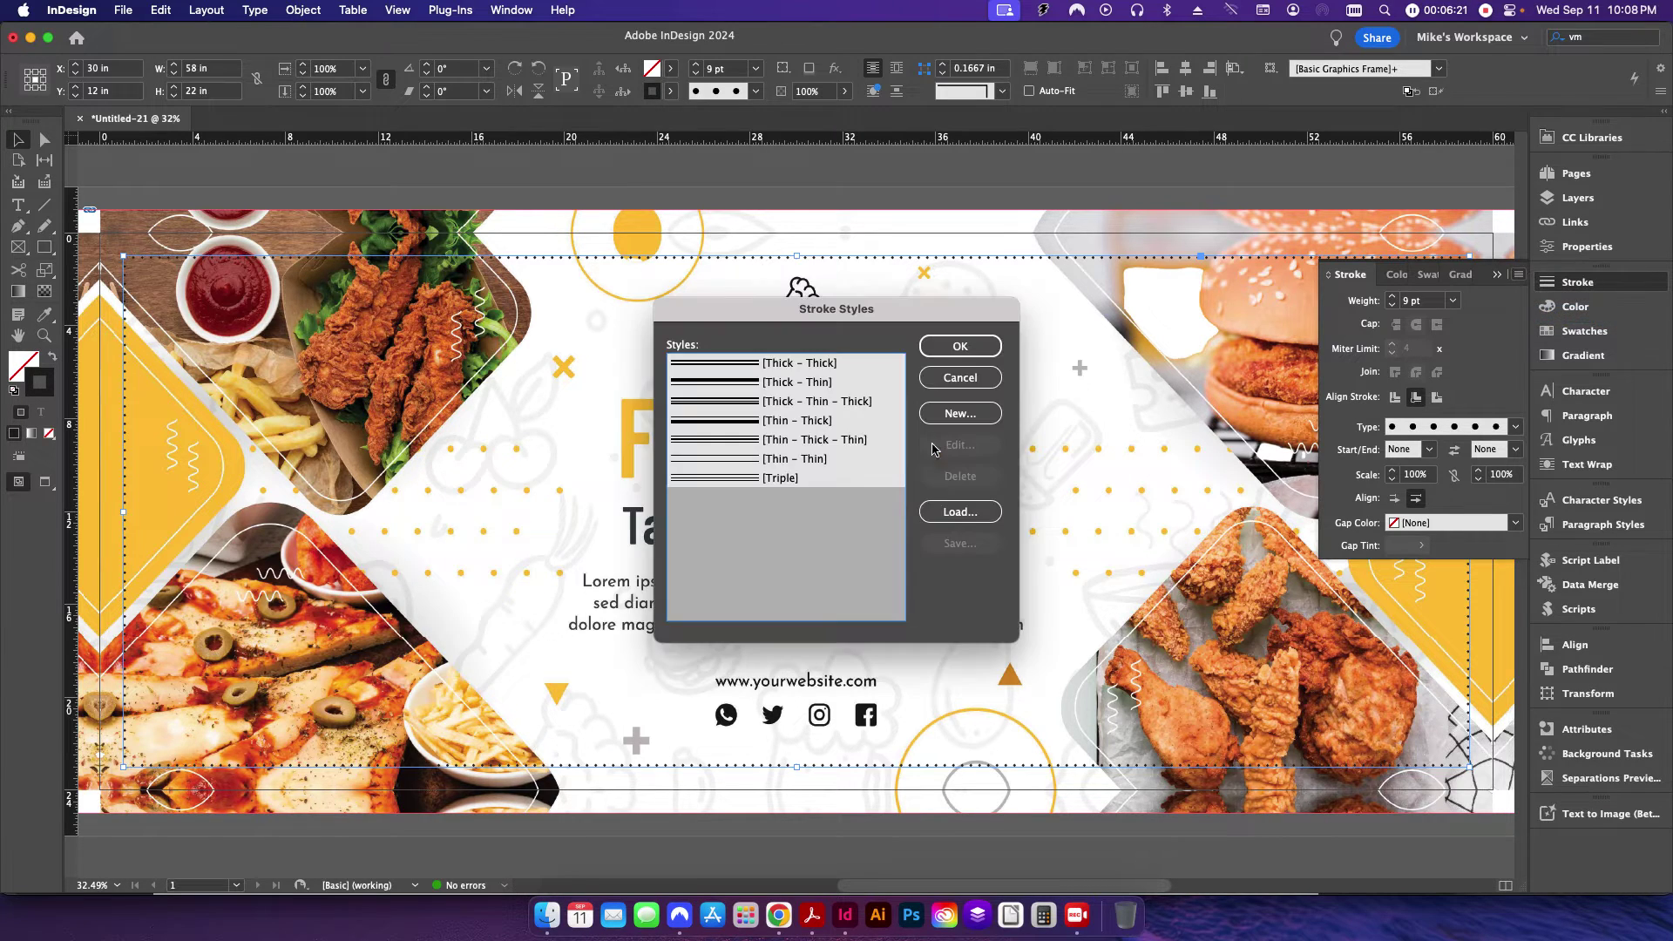
pyautogui.click(965, 411)
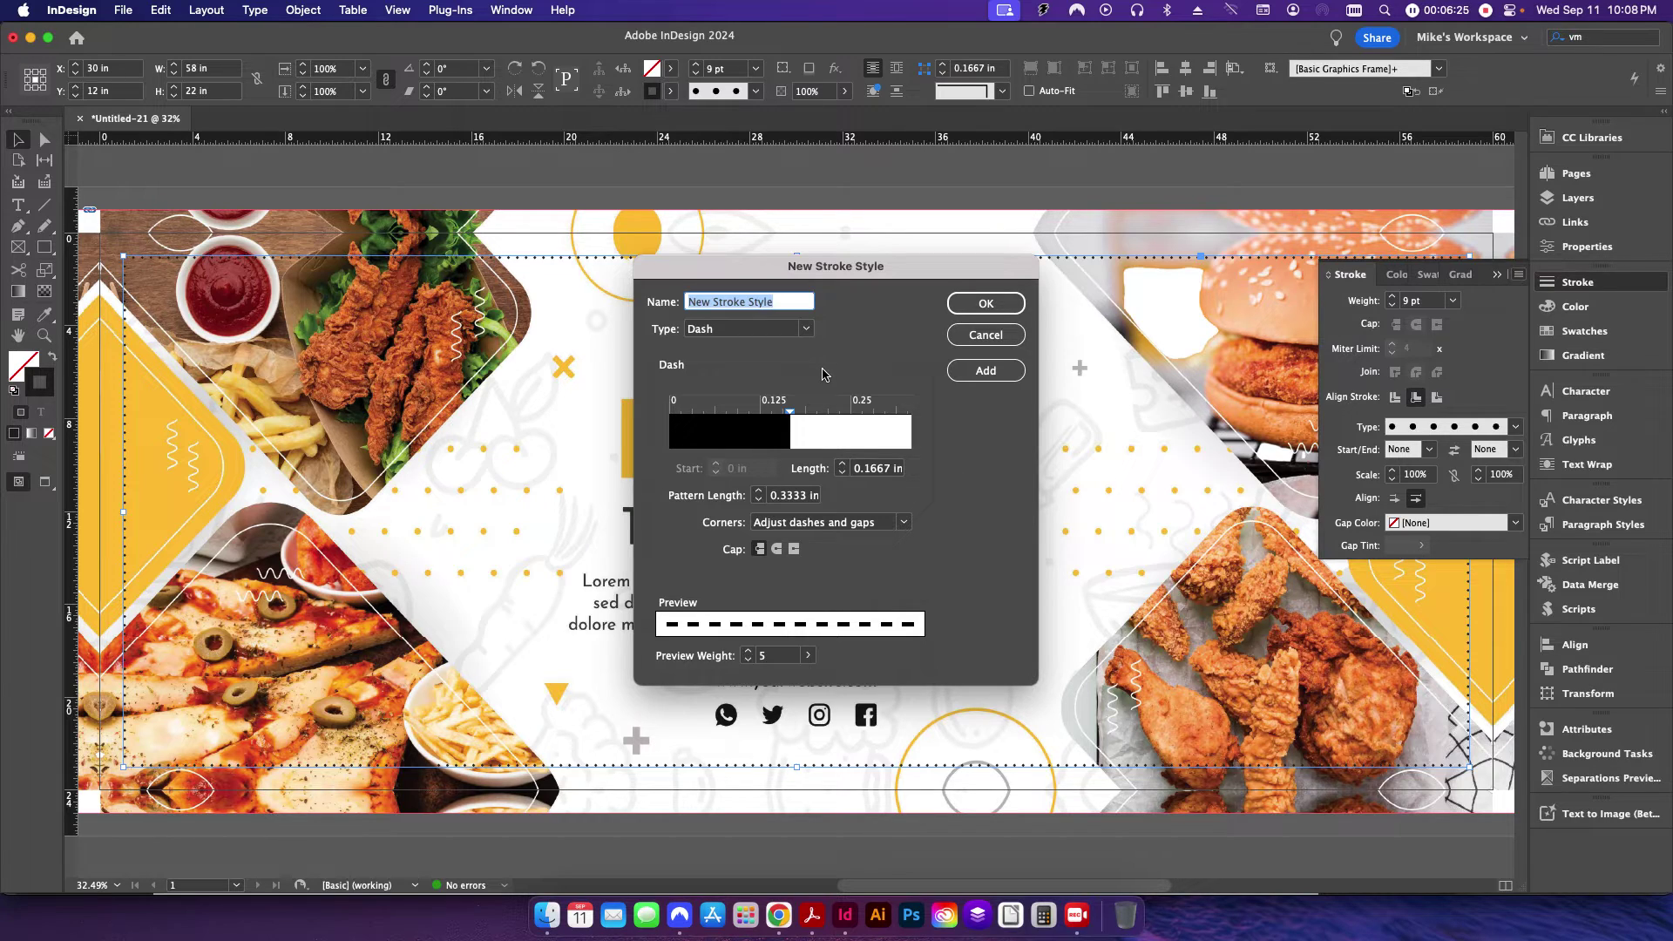
pyautogui.write('Crommets Every 2ft.')
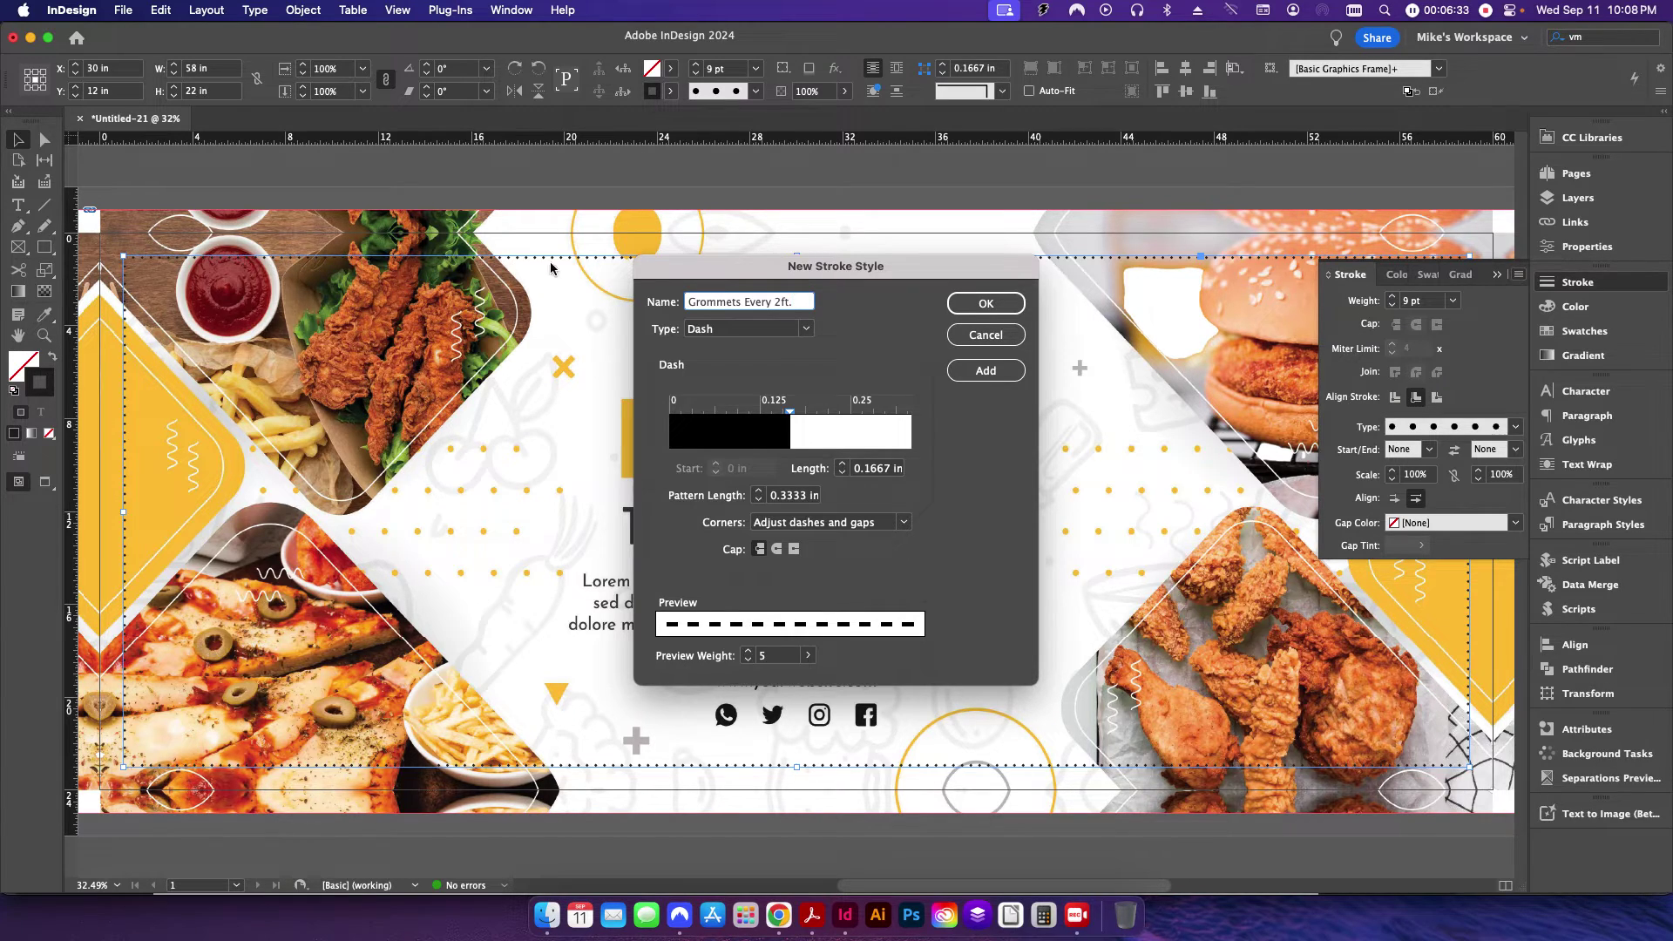
pyautogui.click(748, 330)
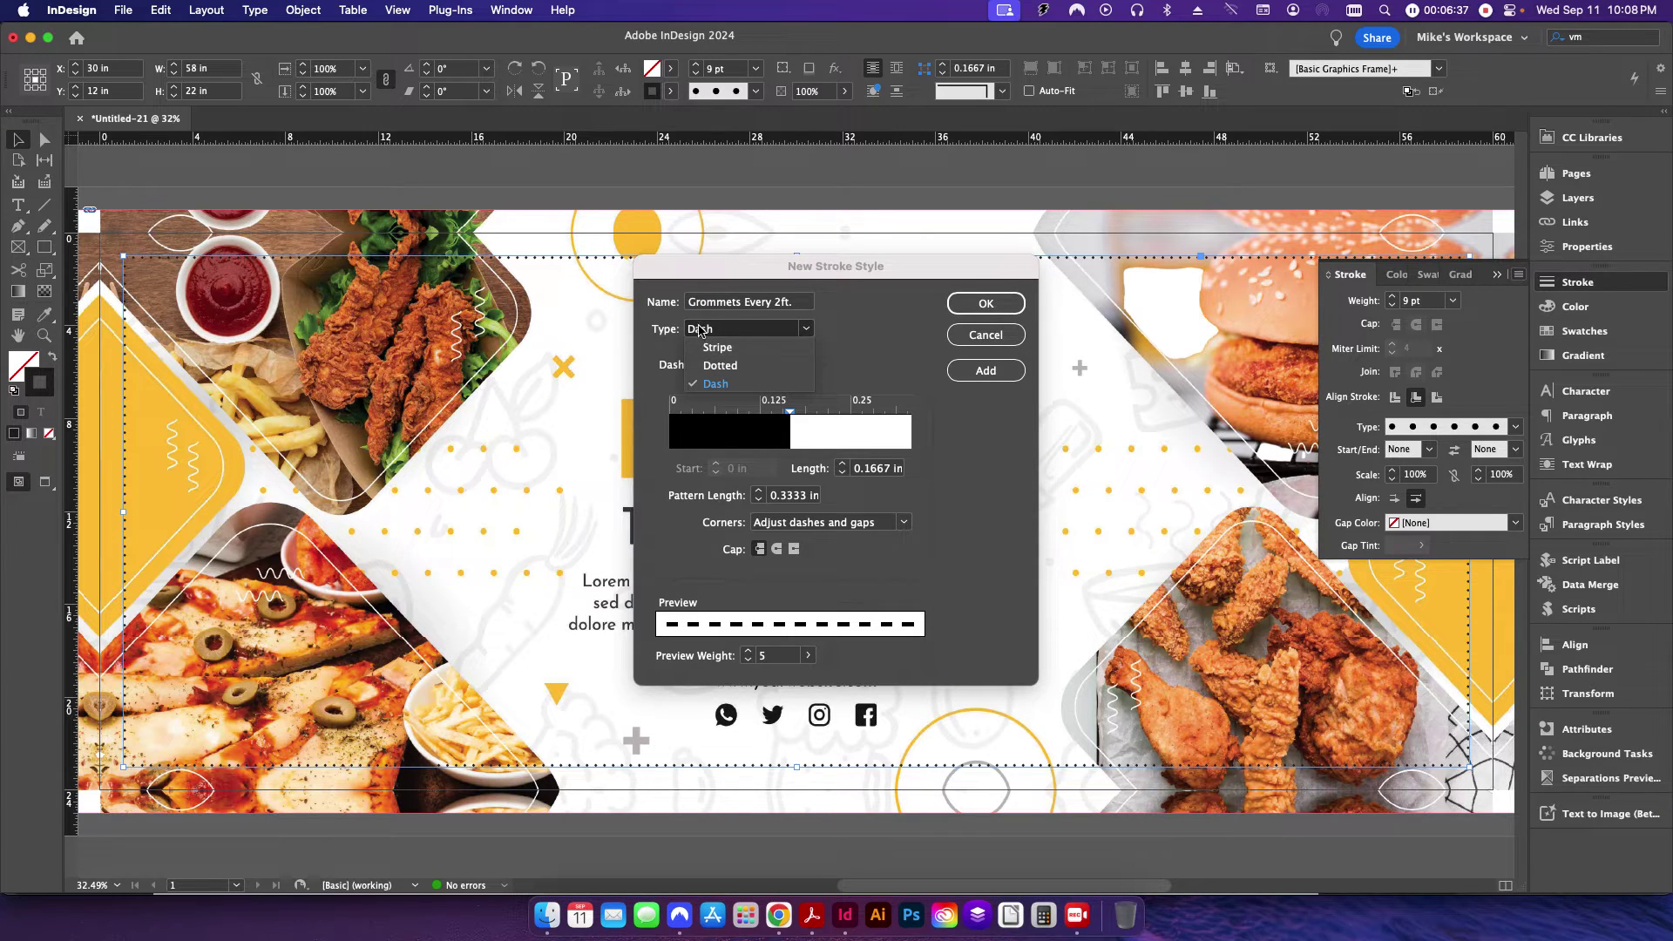
pyautogui.click(722, 365)
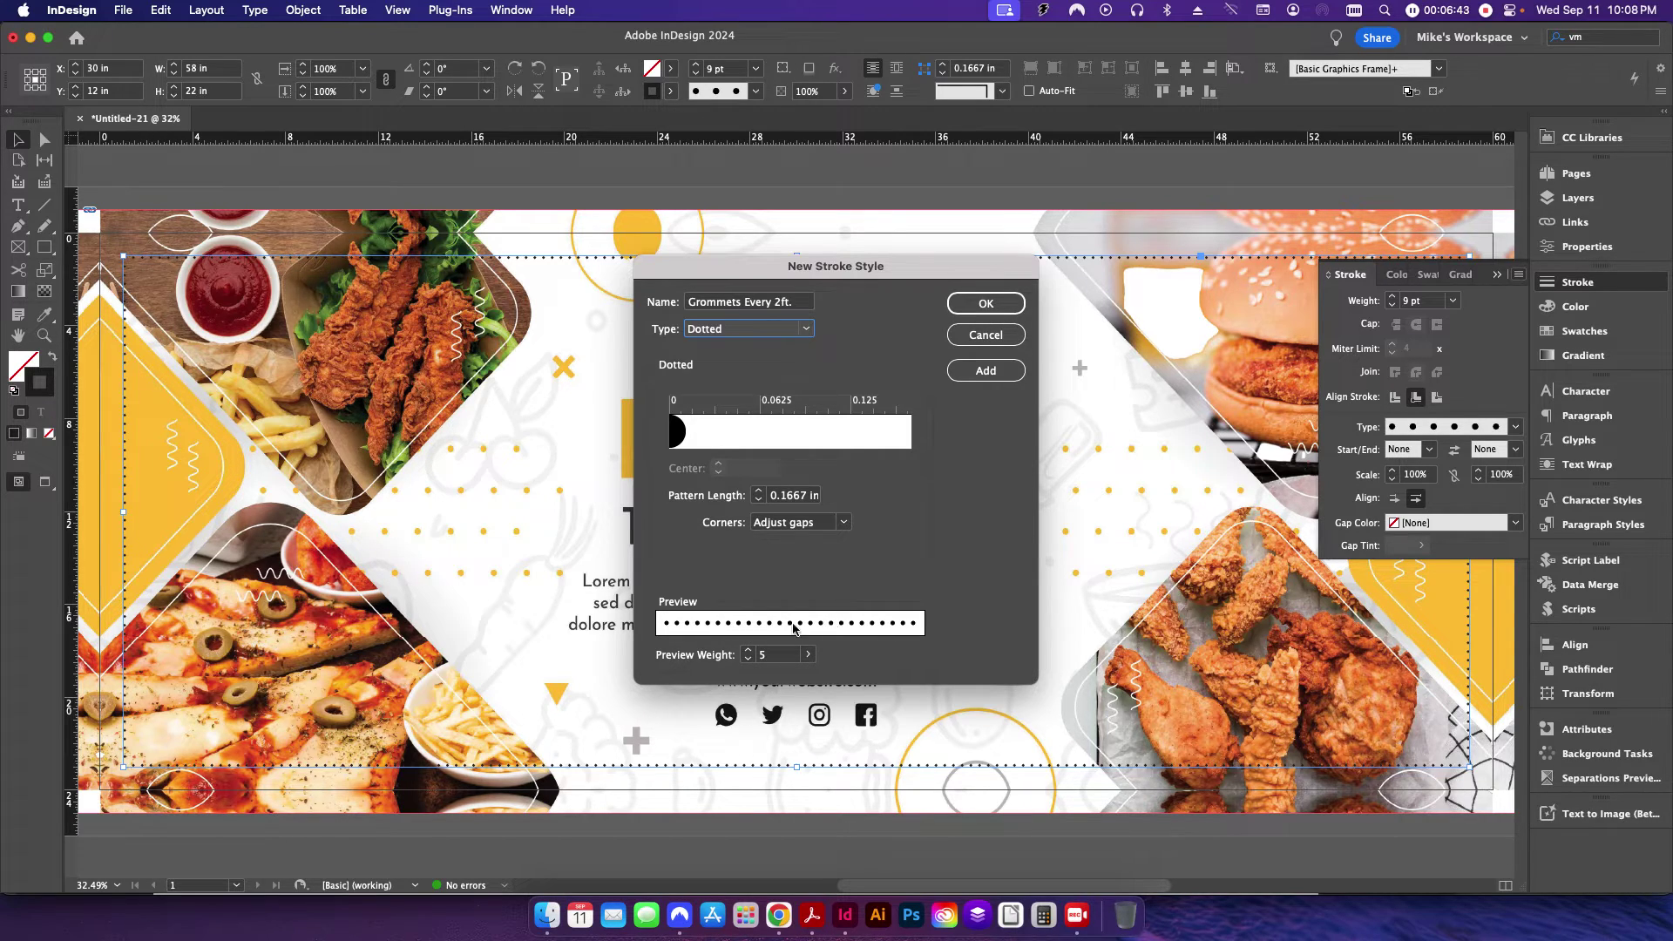
pyautogui.tripleClick(781, 498)
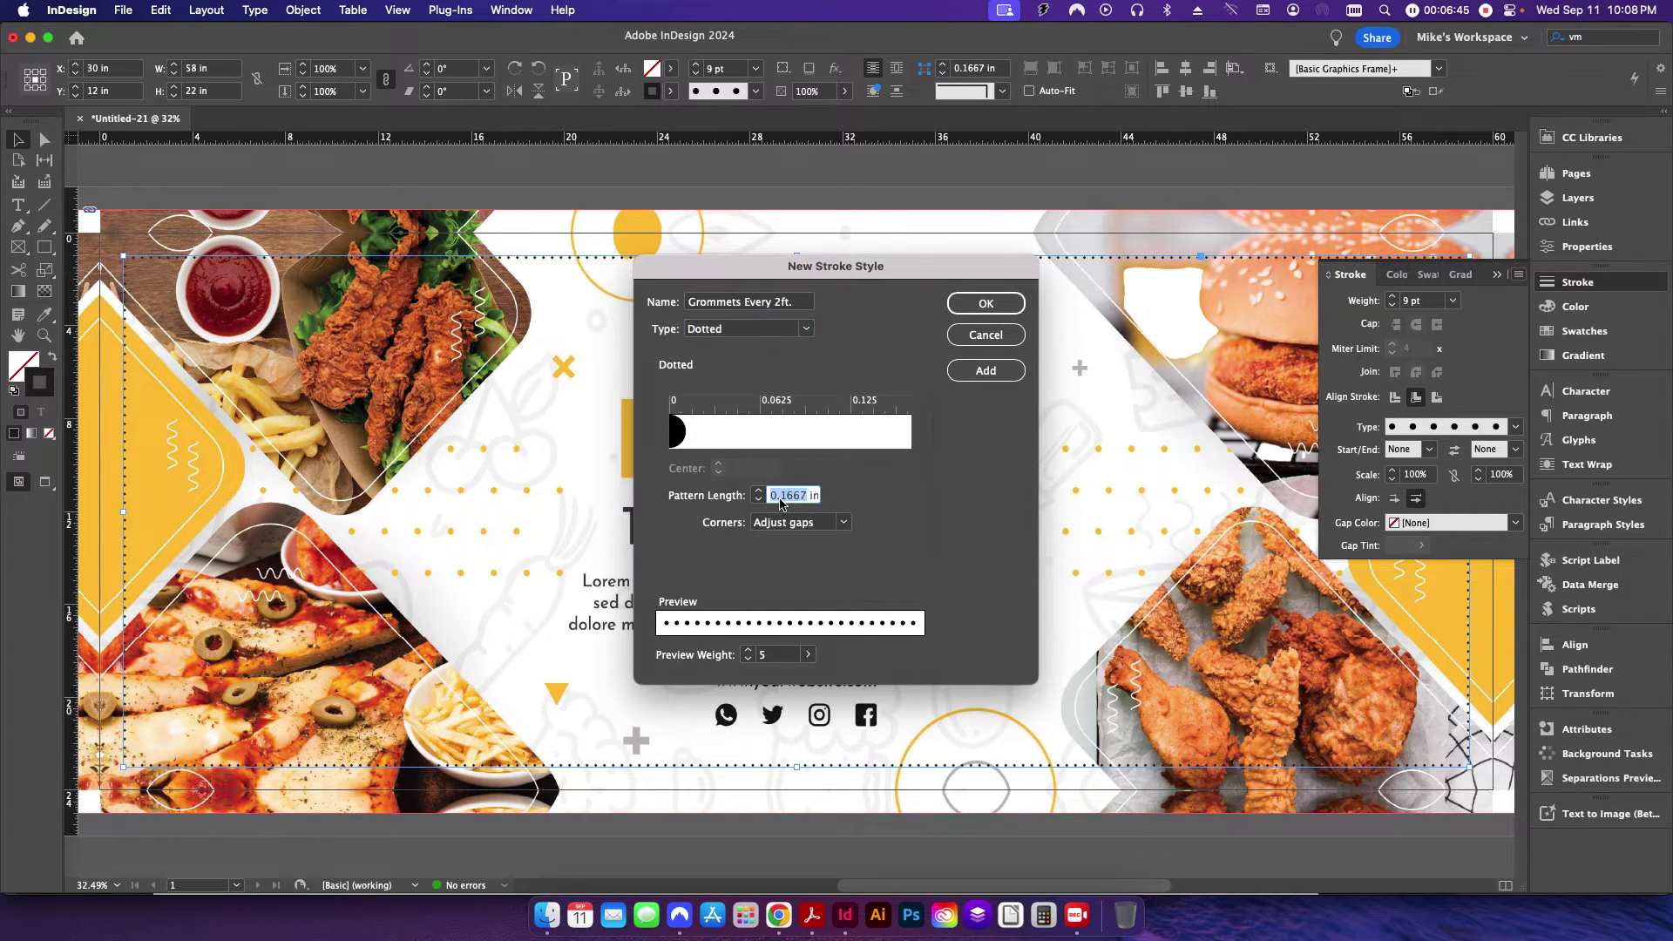
pyautogui.write('24')
pyautogui.press('Tab')
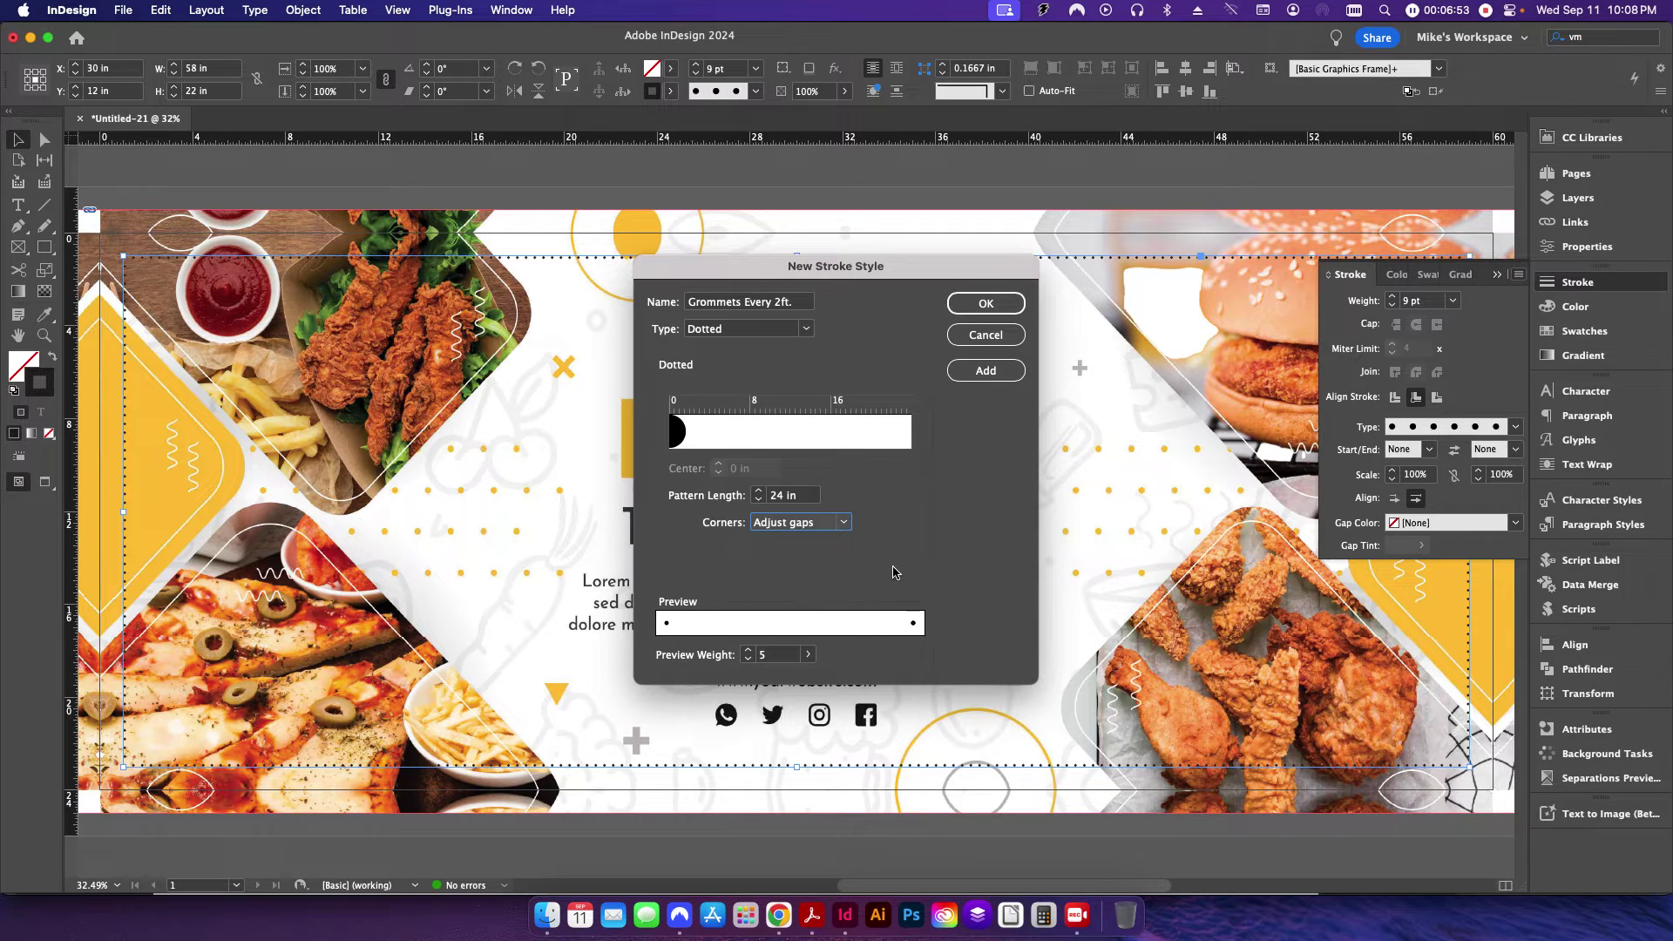
# - Try the corner setting None for the new stroke style, and restore Adjust gaps
pyautogui.click(824, 528)
pyautogui.click(826, 538)
pyautogui.click(825, 526)
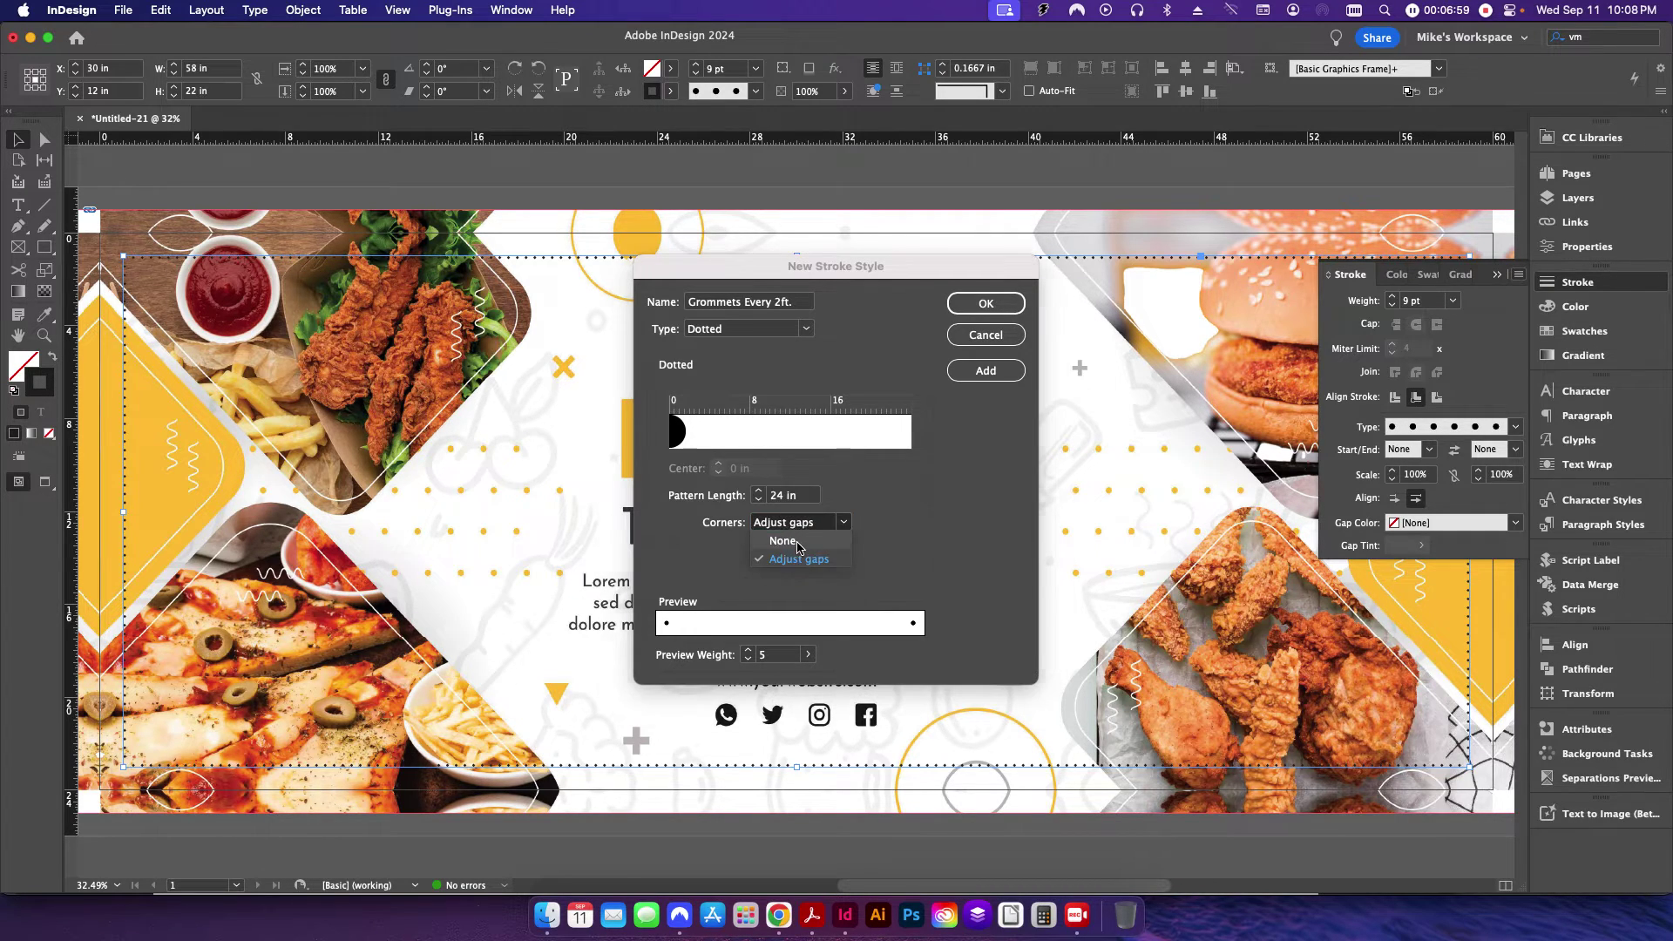
pyautogui.click(797, 542)
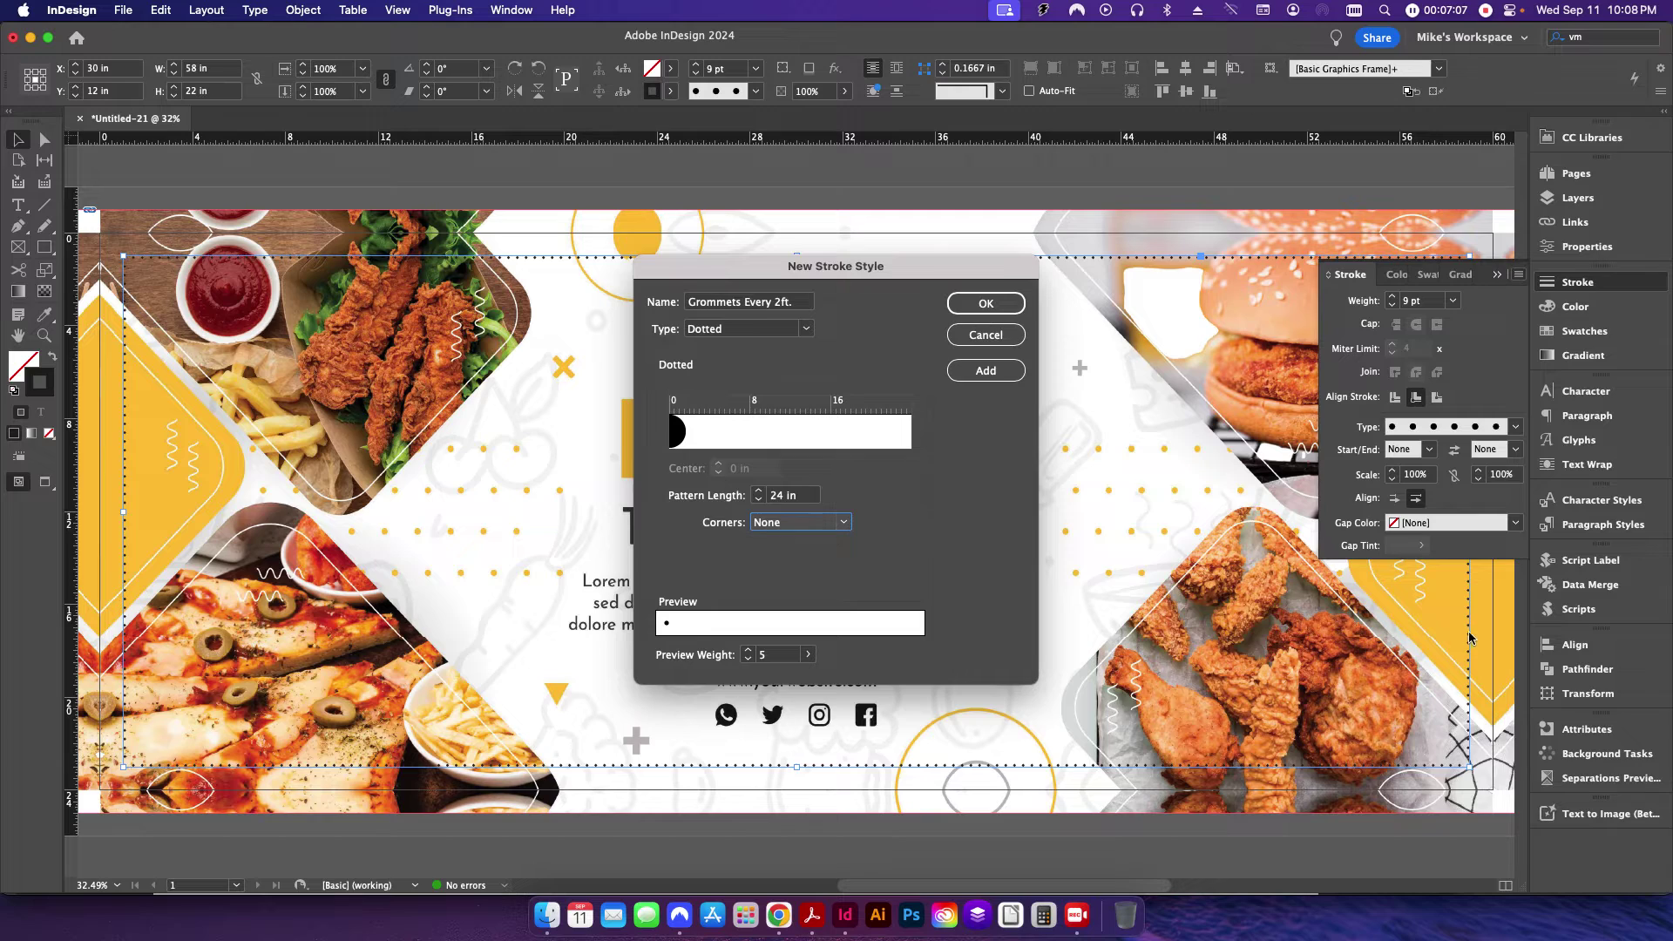
pyautogui.click(829, 524)
pyautogui.click(799, 559)
# - Add the Grommets Every 2ft. style to the stroke styles and confirm the style list
pyautogui.click(981, 371)
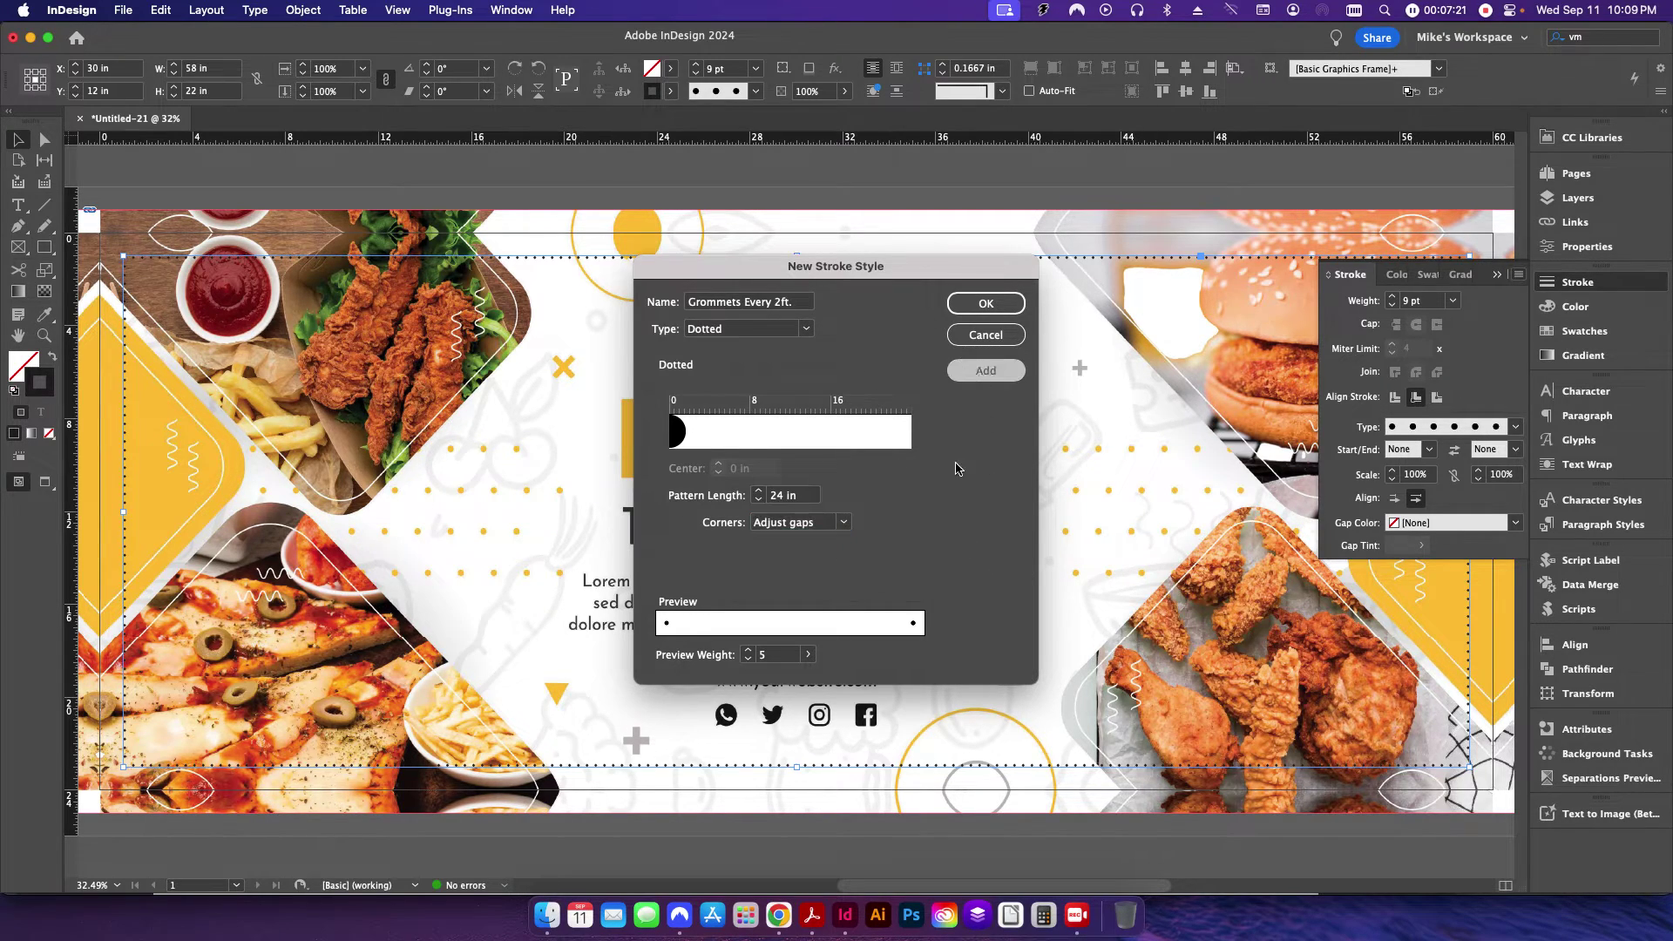
pyautogui.click(983, 304)
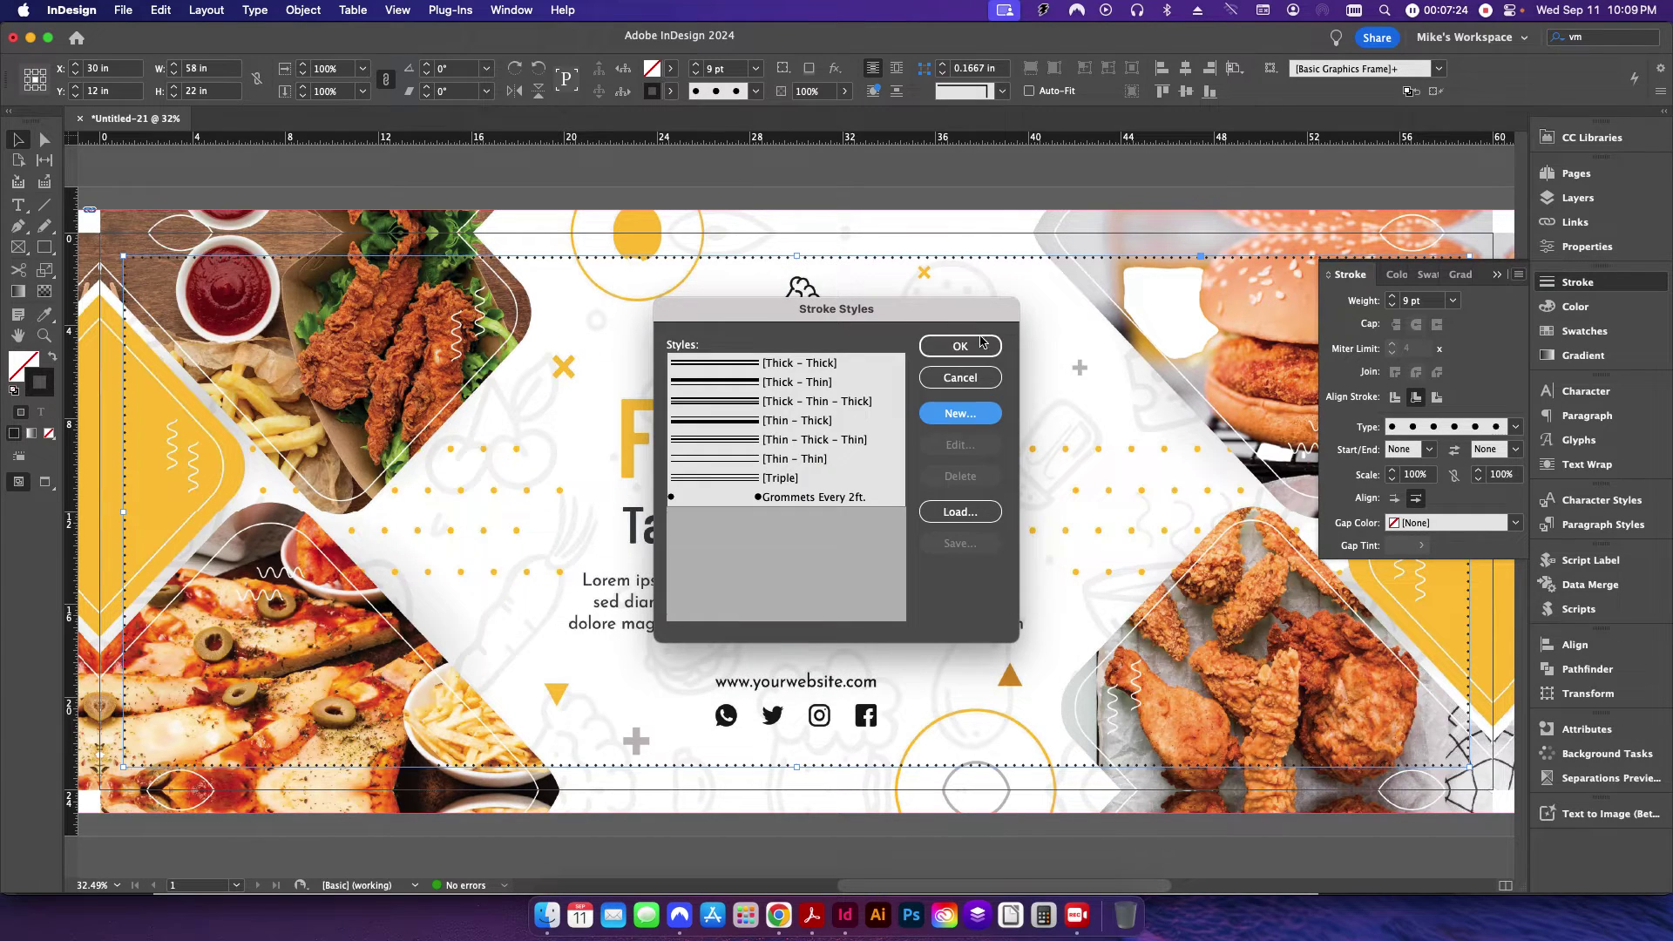
pyautogui.click(795, 497)
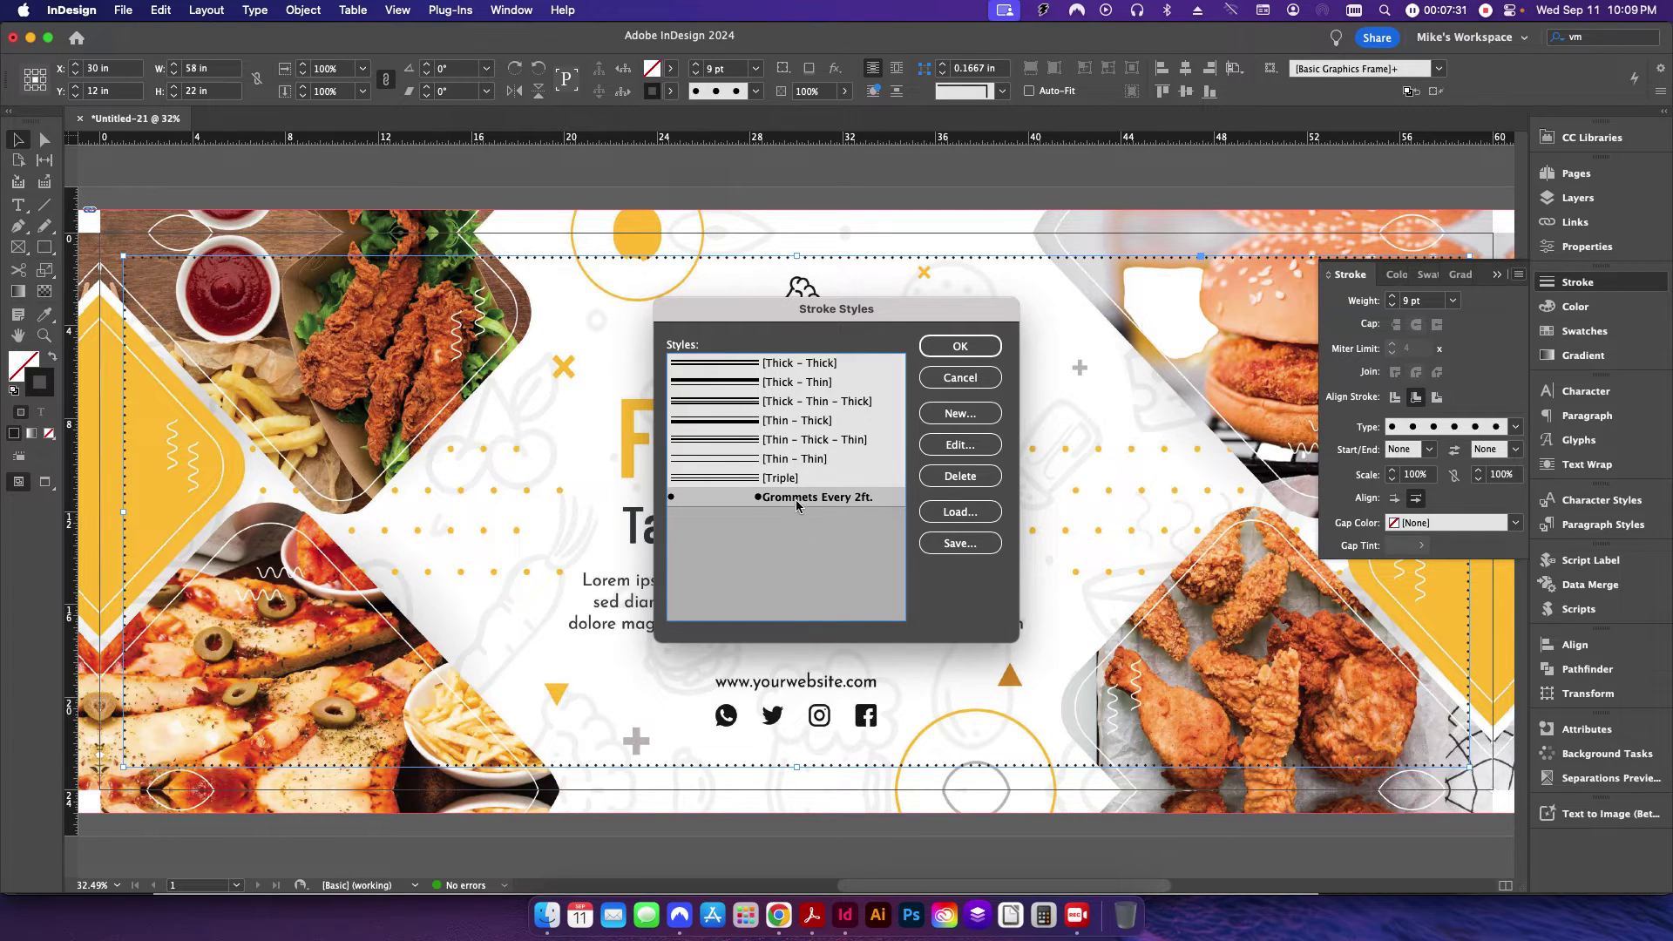
pyautogui.click(960, 346)
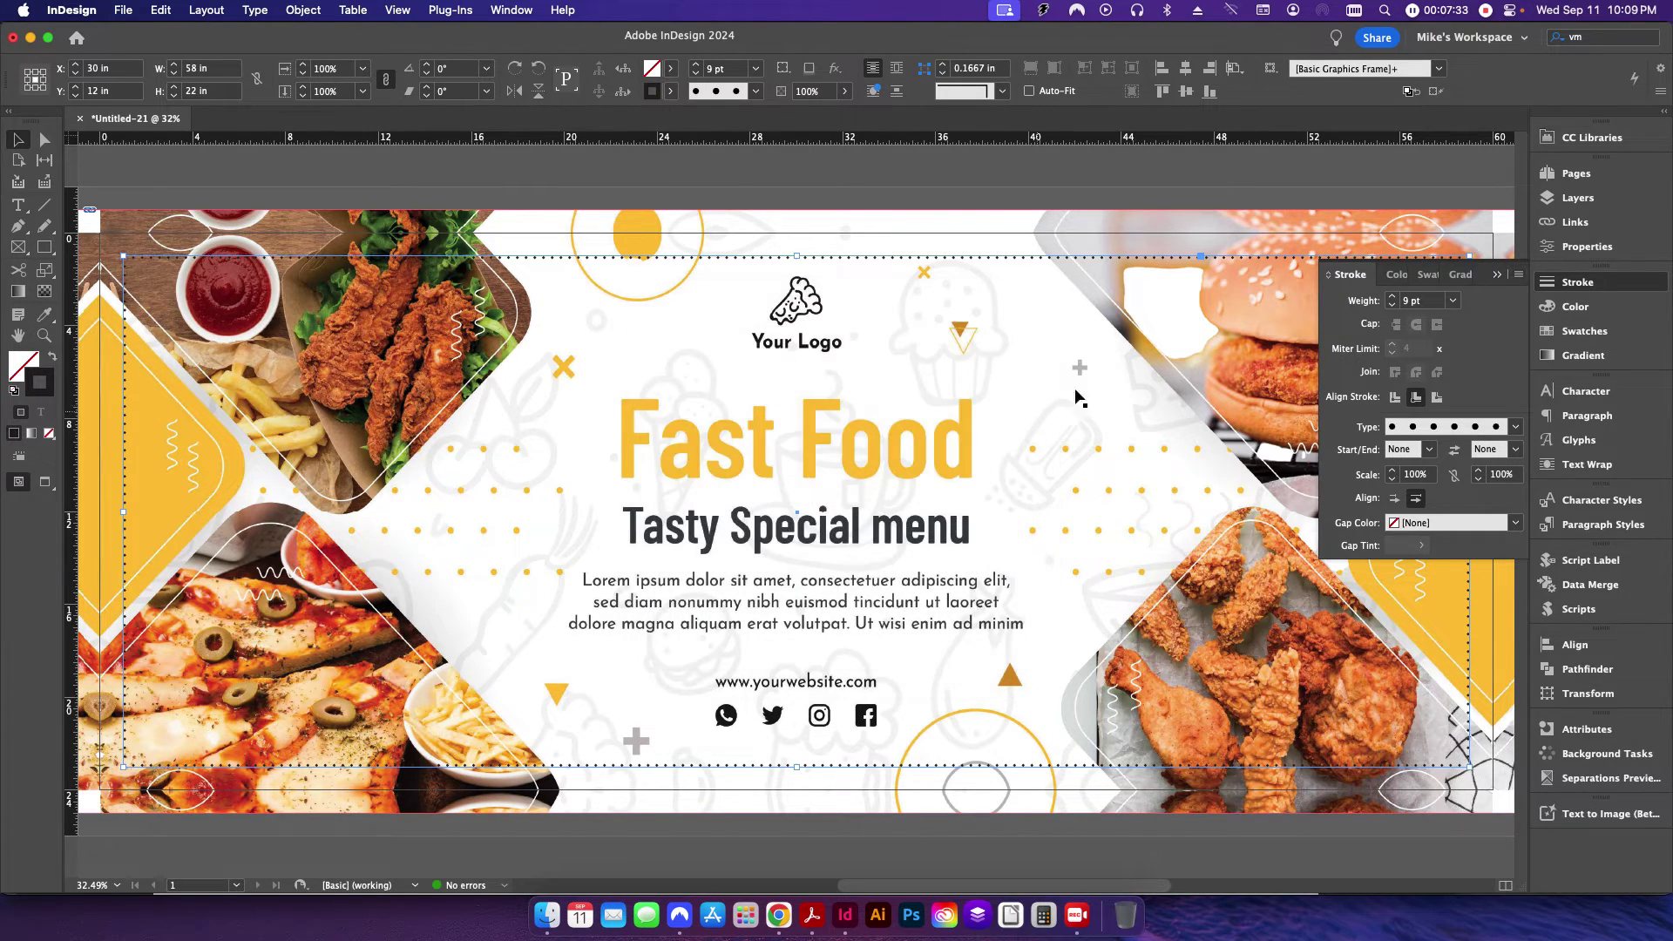
# - Apply the Grommets Every 2ft. stroke type to the margin rectangle and show the page in preview mode
pyautogui.click(1045, 202)
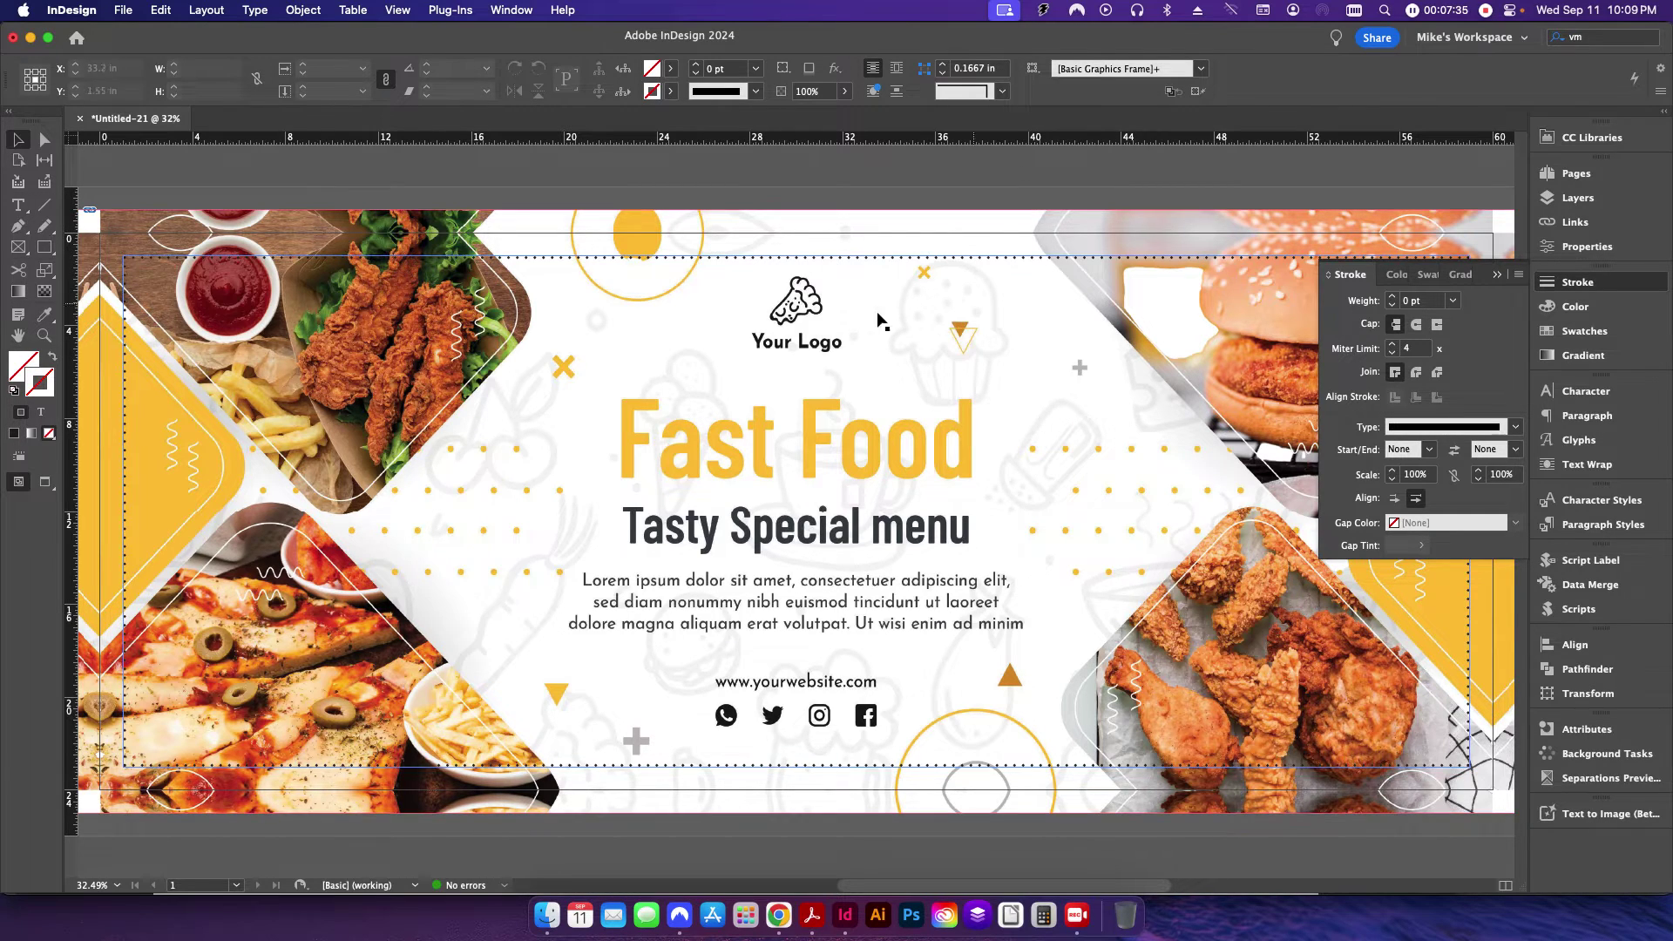
pyautogui.click(901, 340)
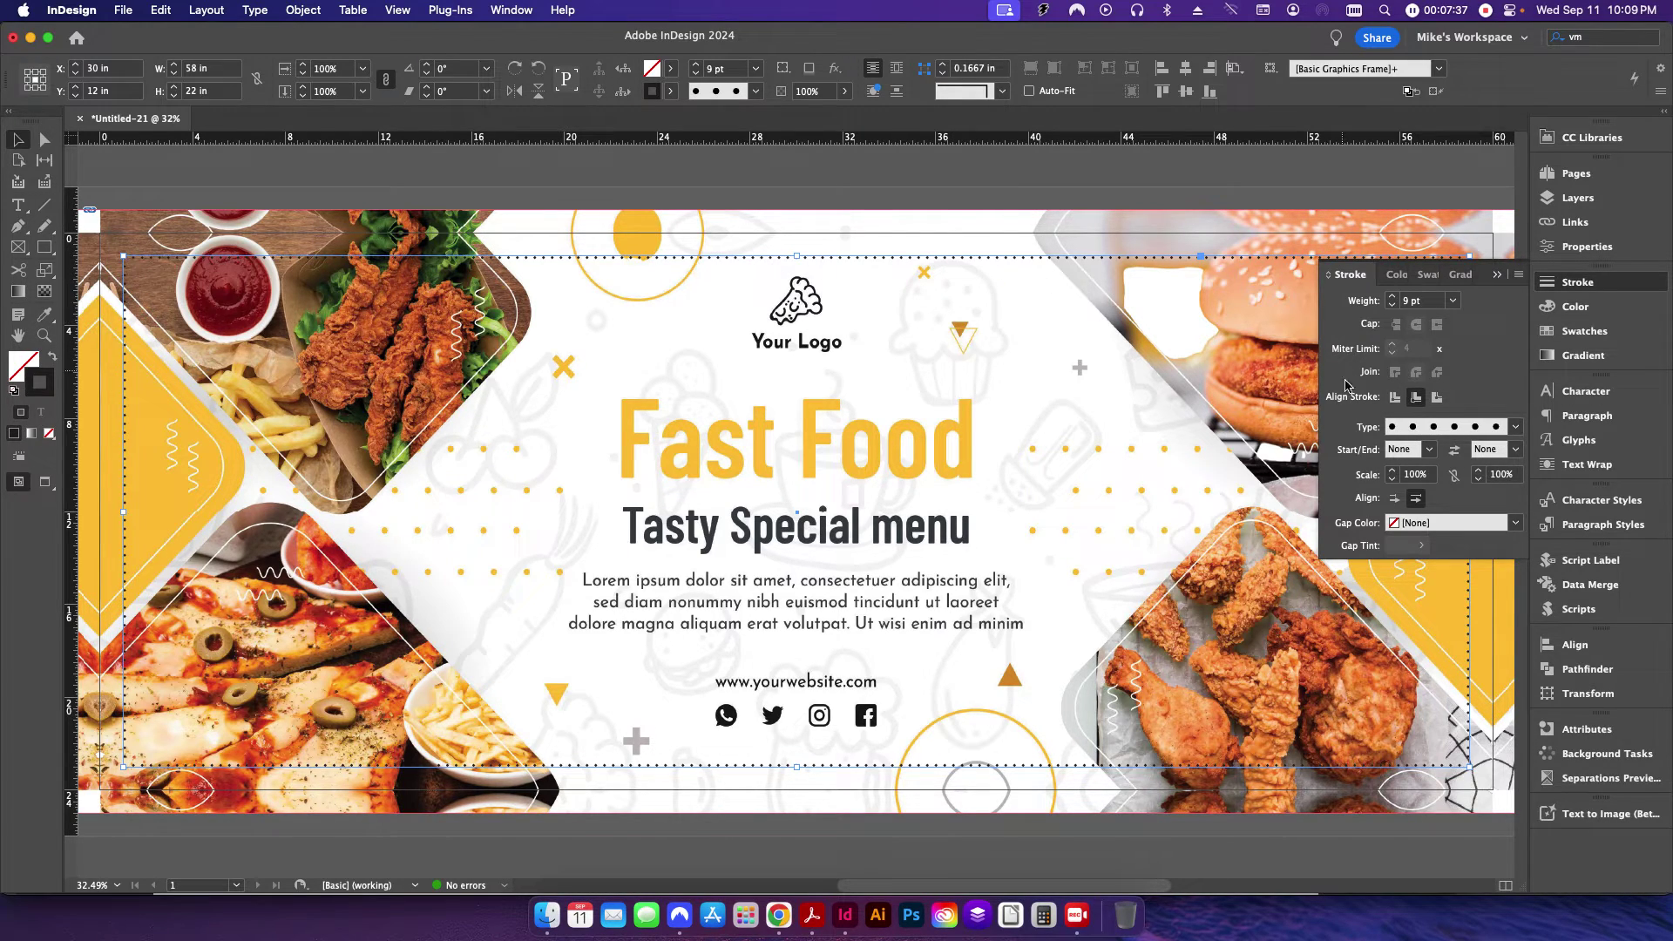
pyautogui.click(1405, 428)
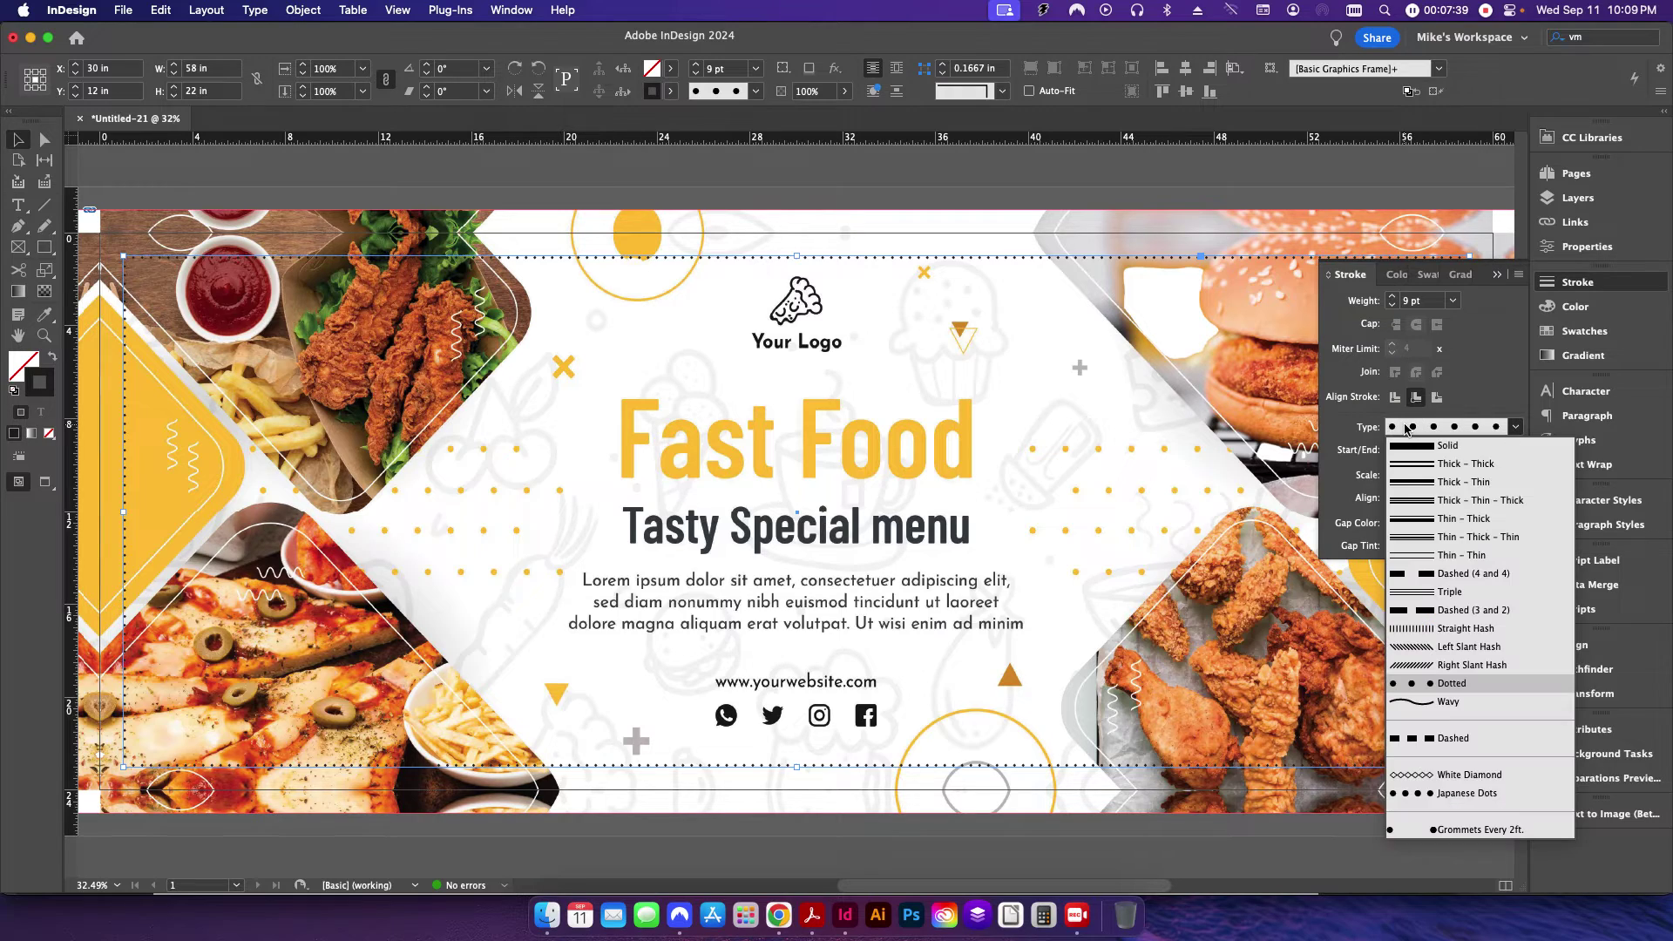
pyautogui.click(1477, 830)
pyautogui.click(962, 270)
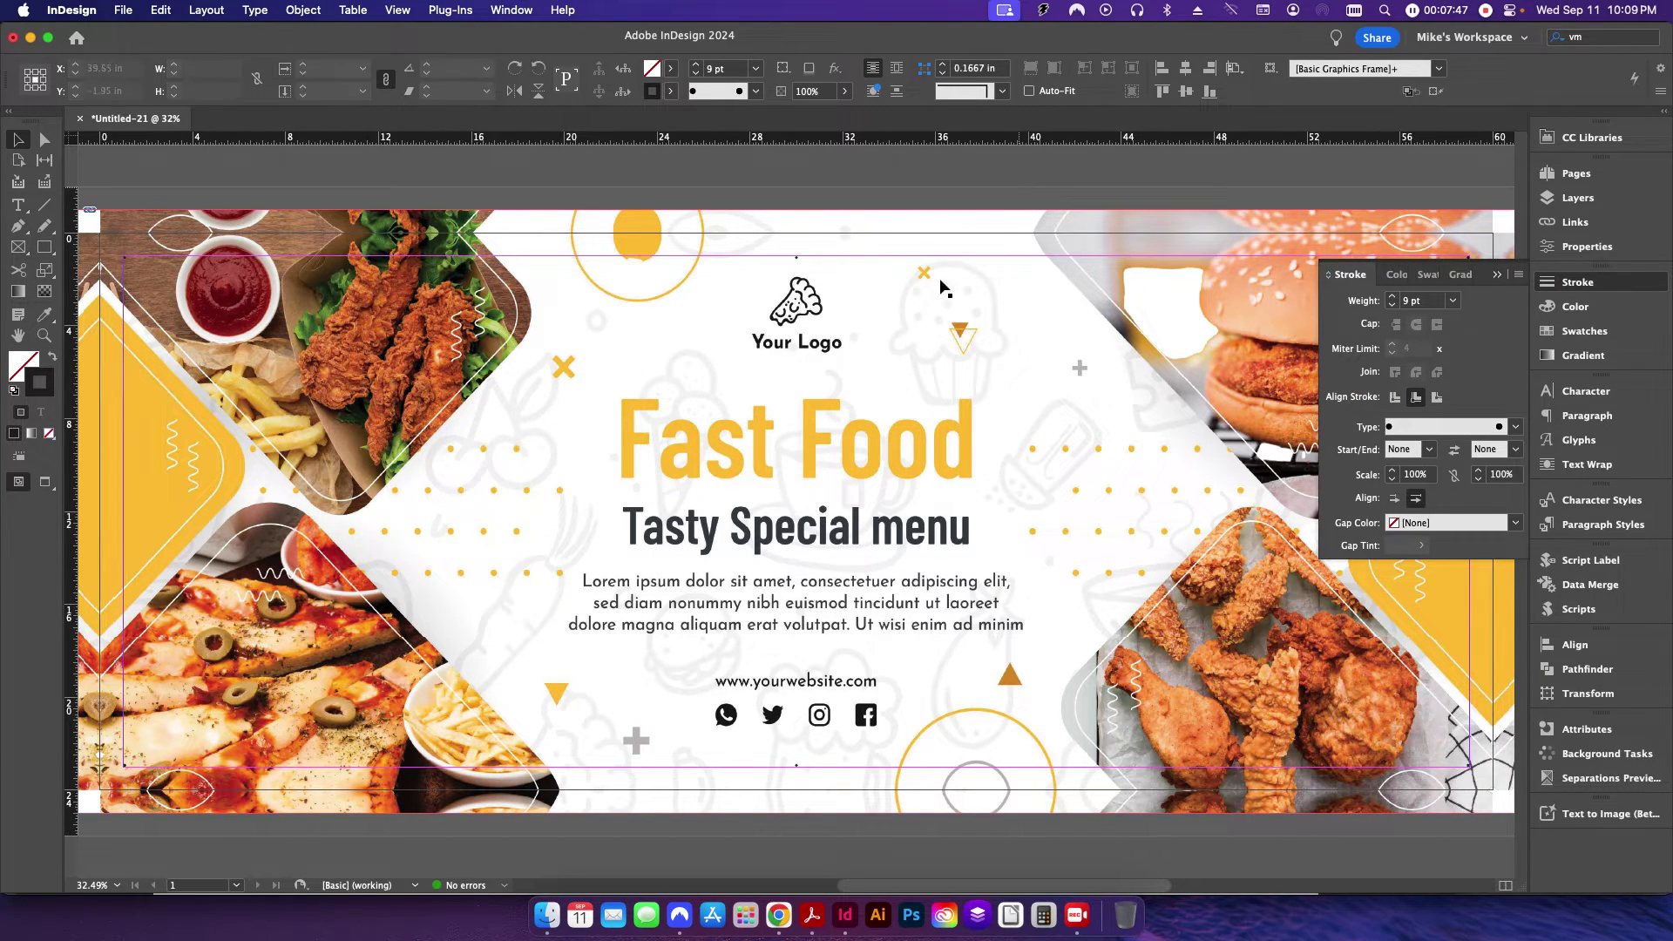
pyautogui.click(962, 270)
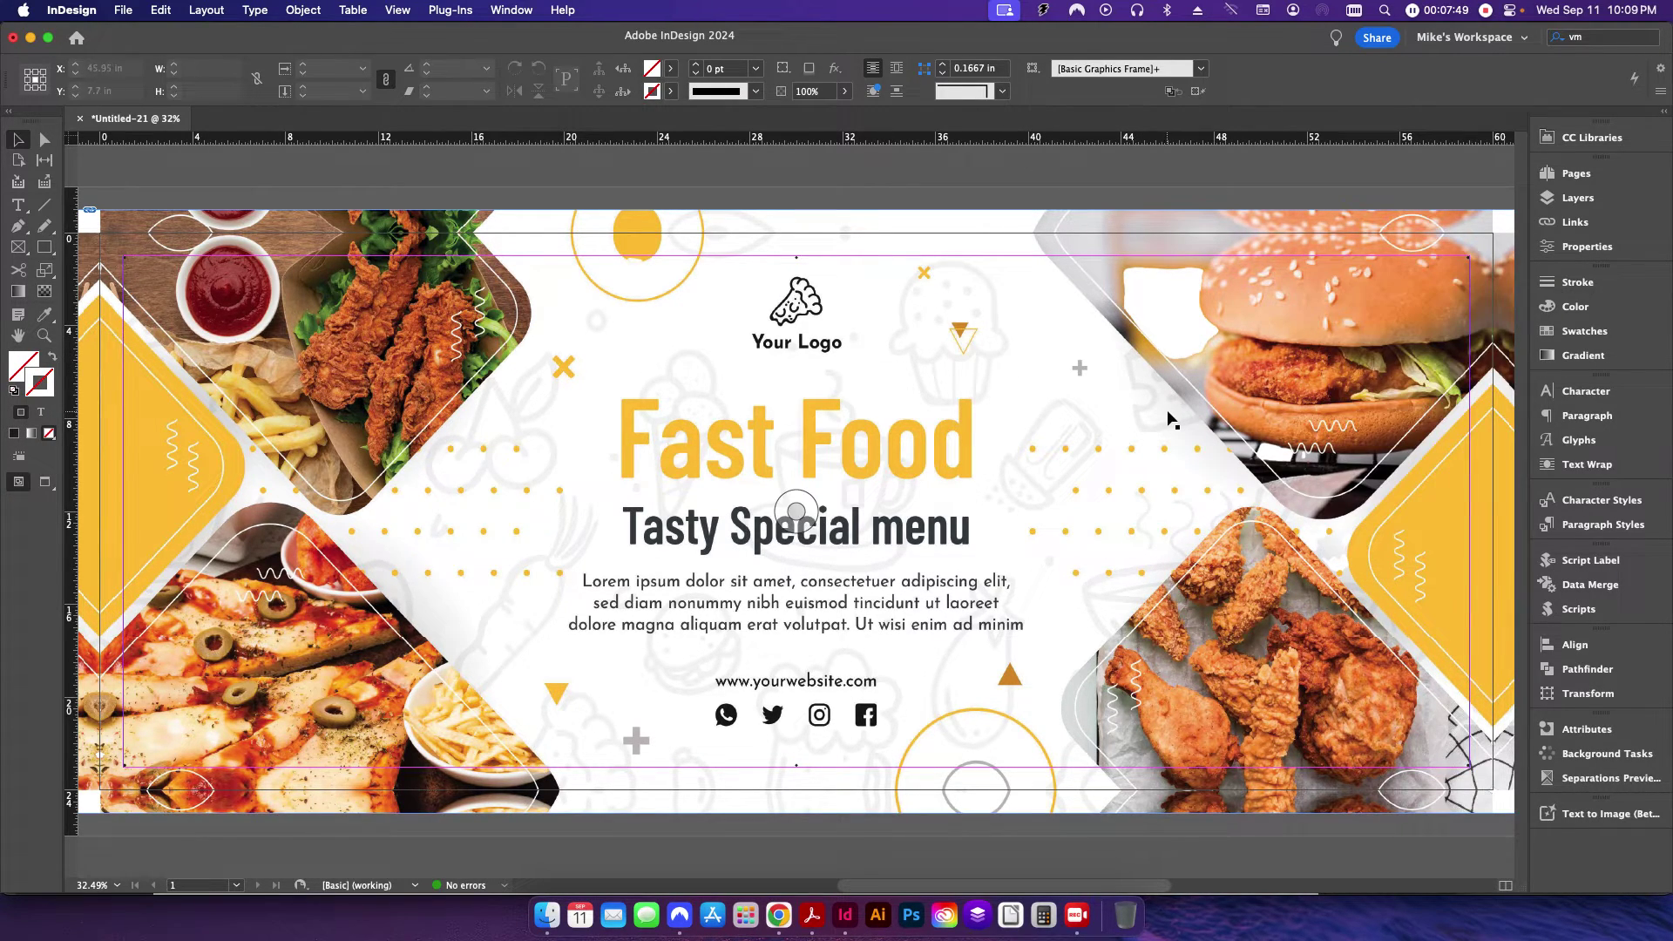
pyautogui.press('w')
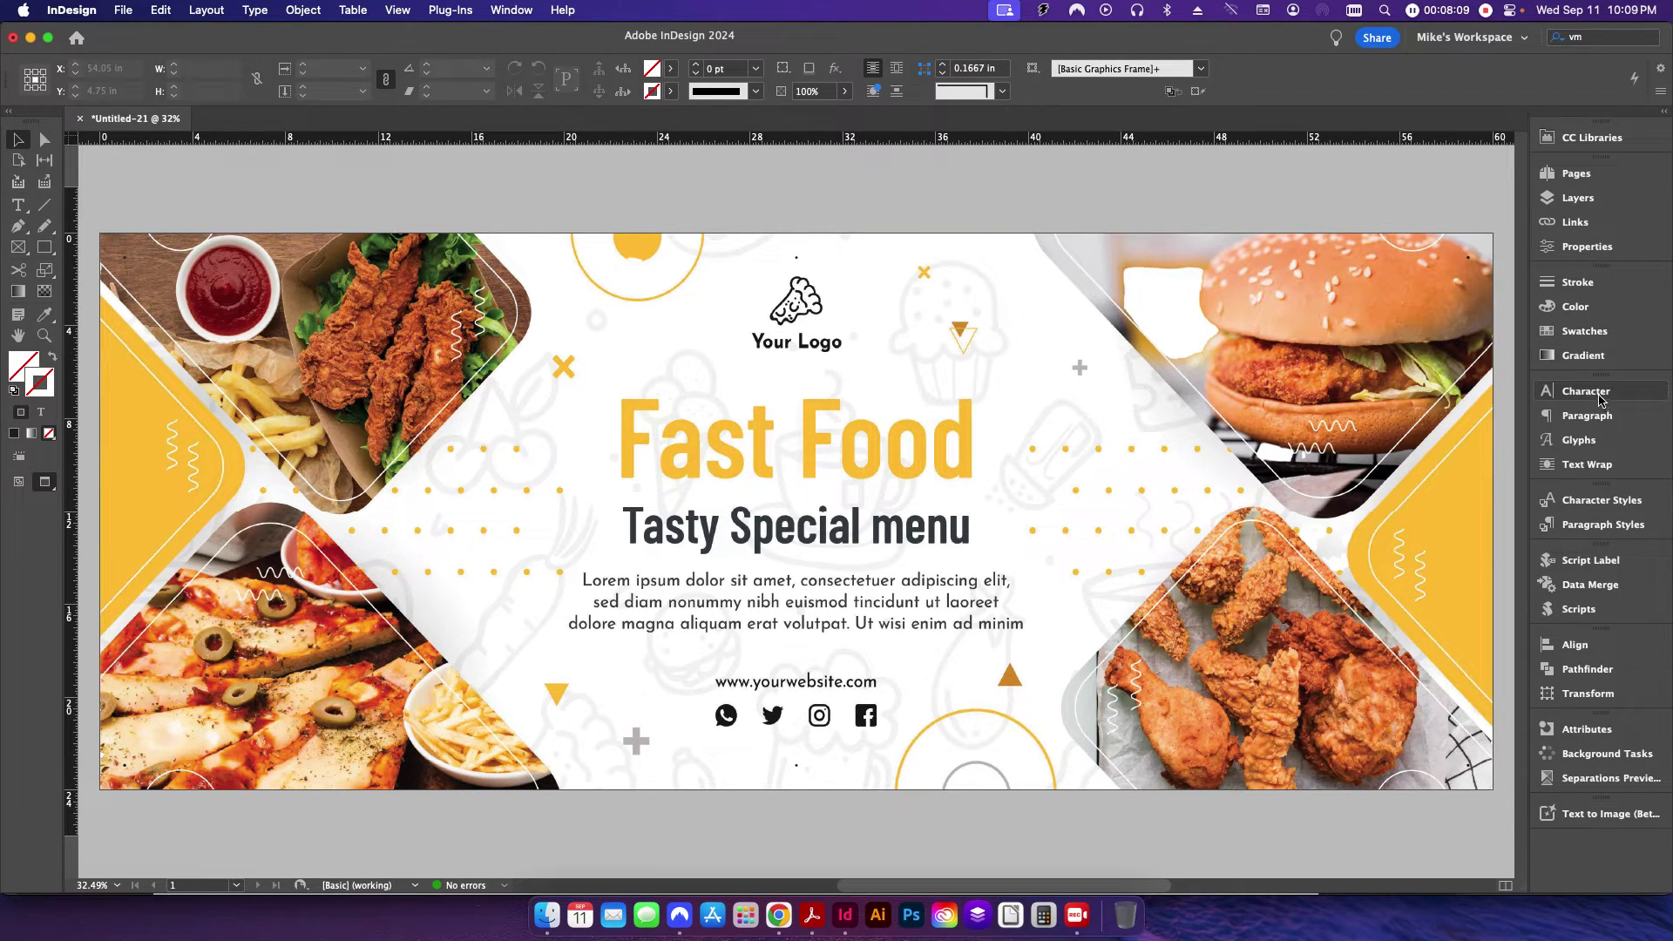
# - Open the Grommets Every 2ft. stroke style for editing and try a pattern length of 12 in
pyautogui.click(1576, 281)
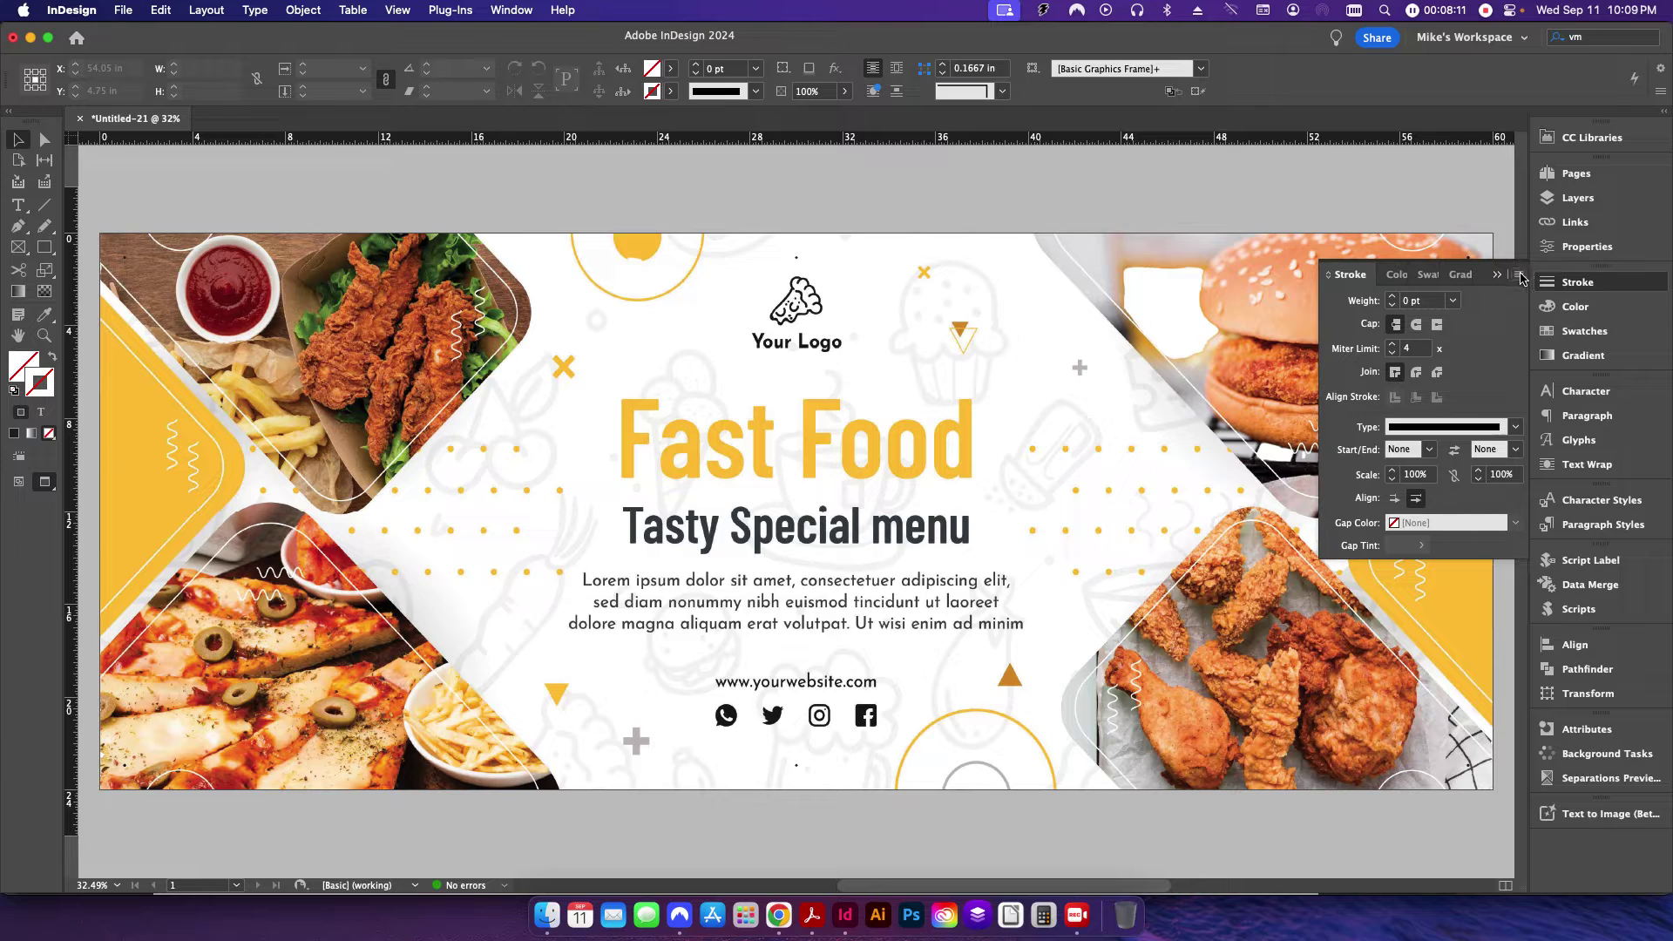
pyautogui.click(1518, 275)
pyautogui.click(1551, 316)
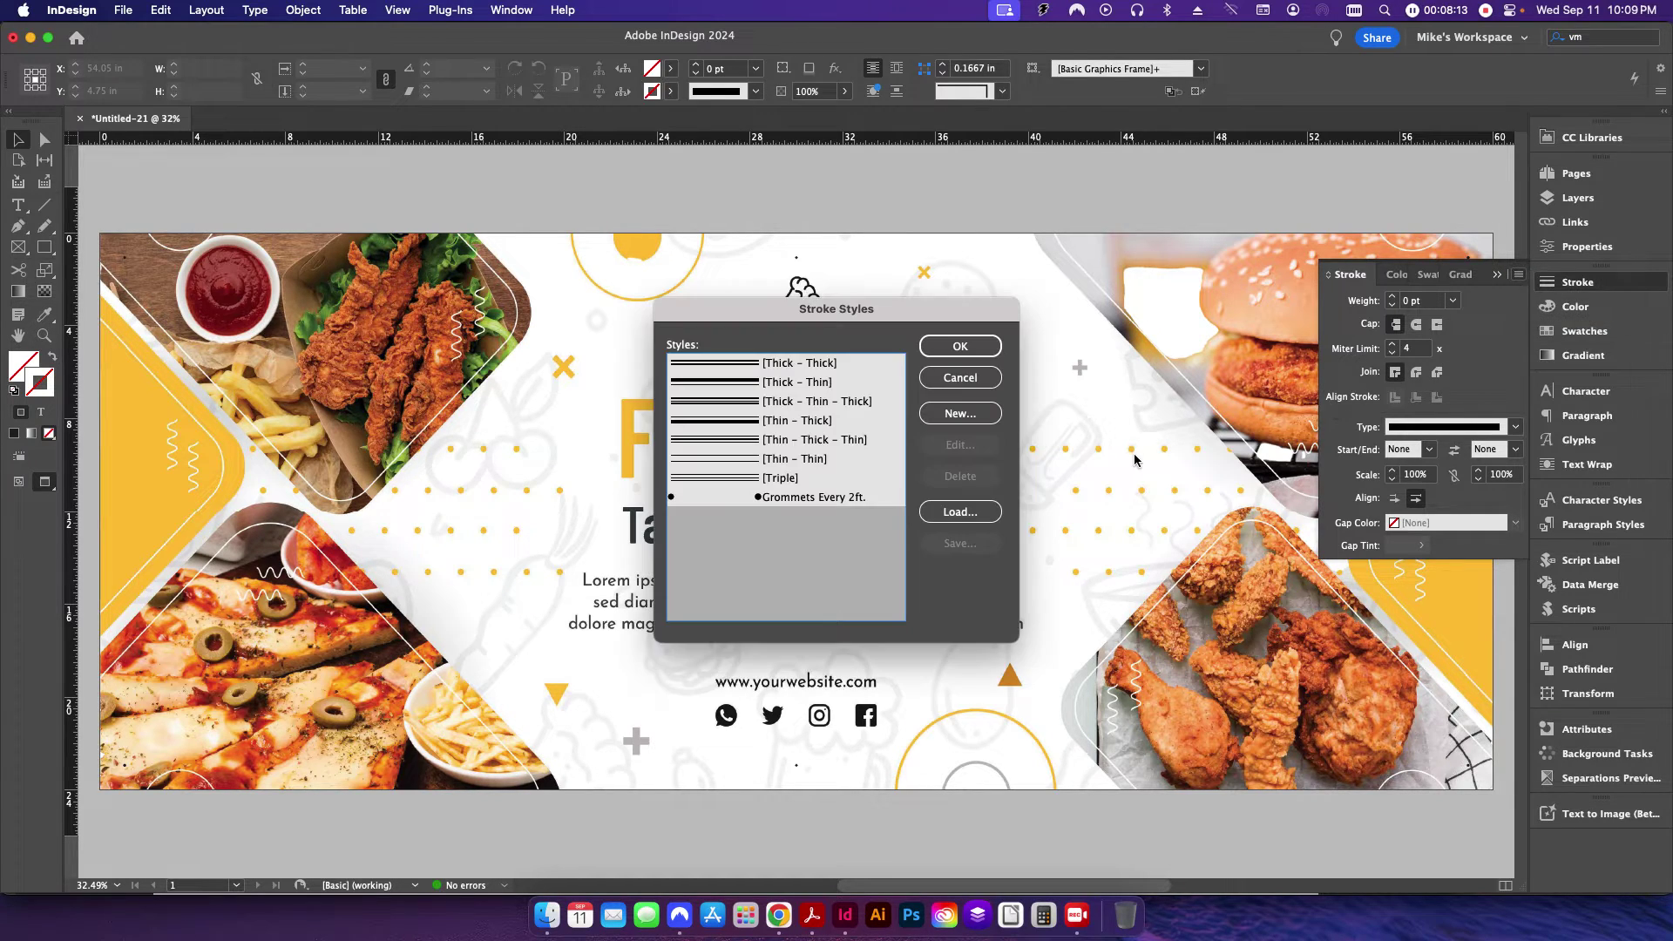
pyautogui.doubleClick(833, 498)
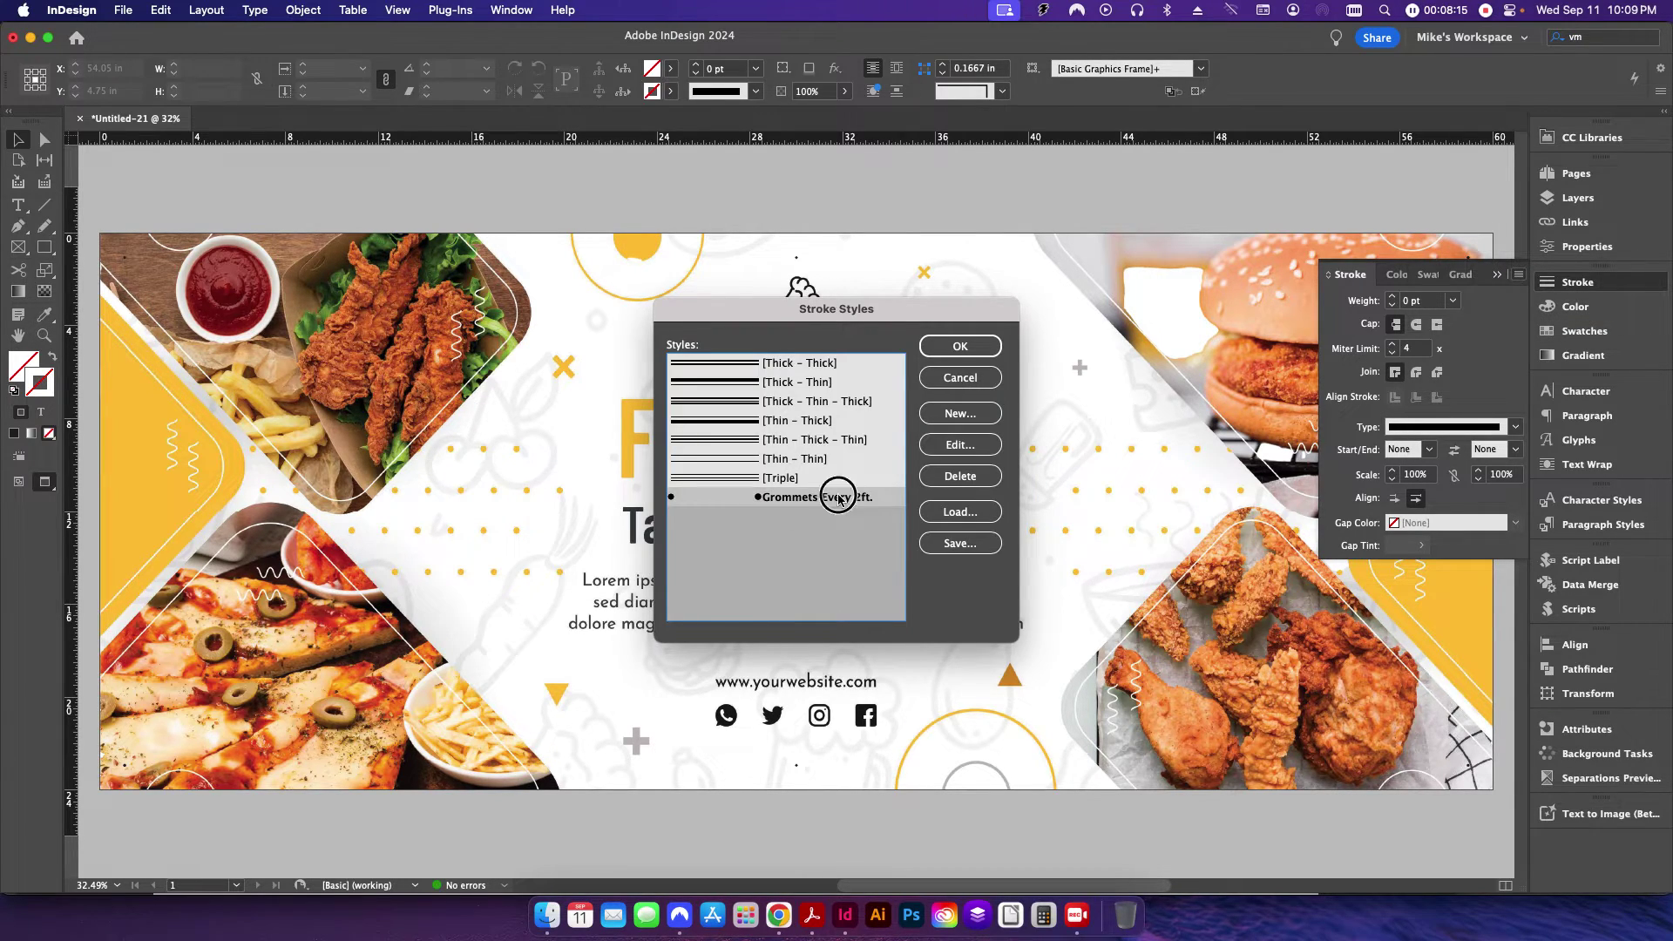
pyautogui.press('Tab')
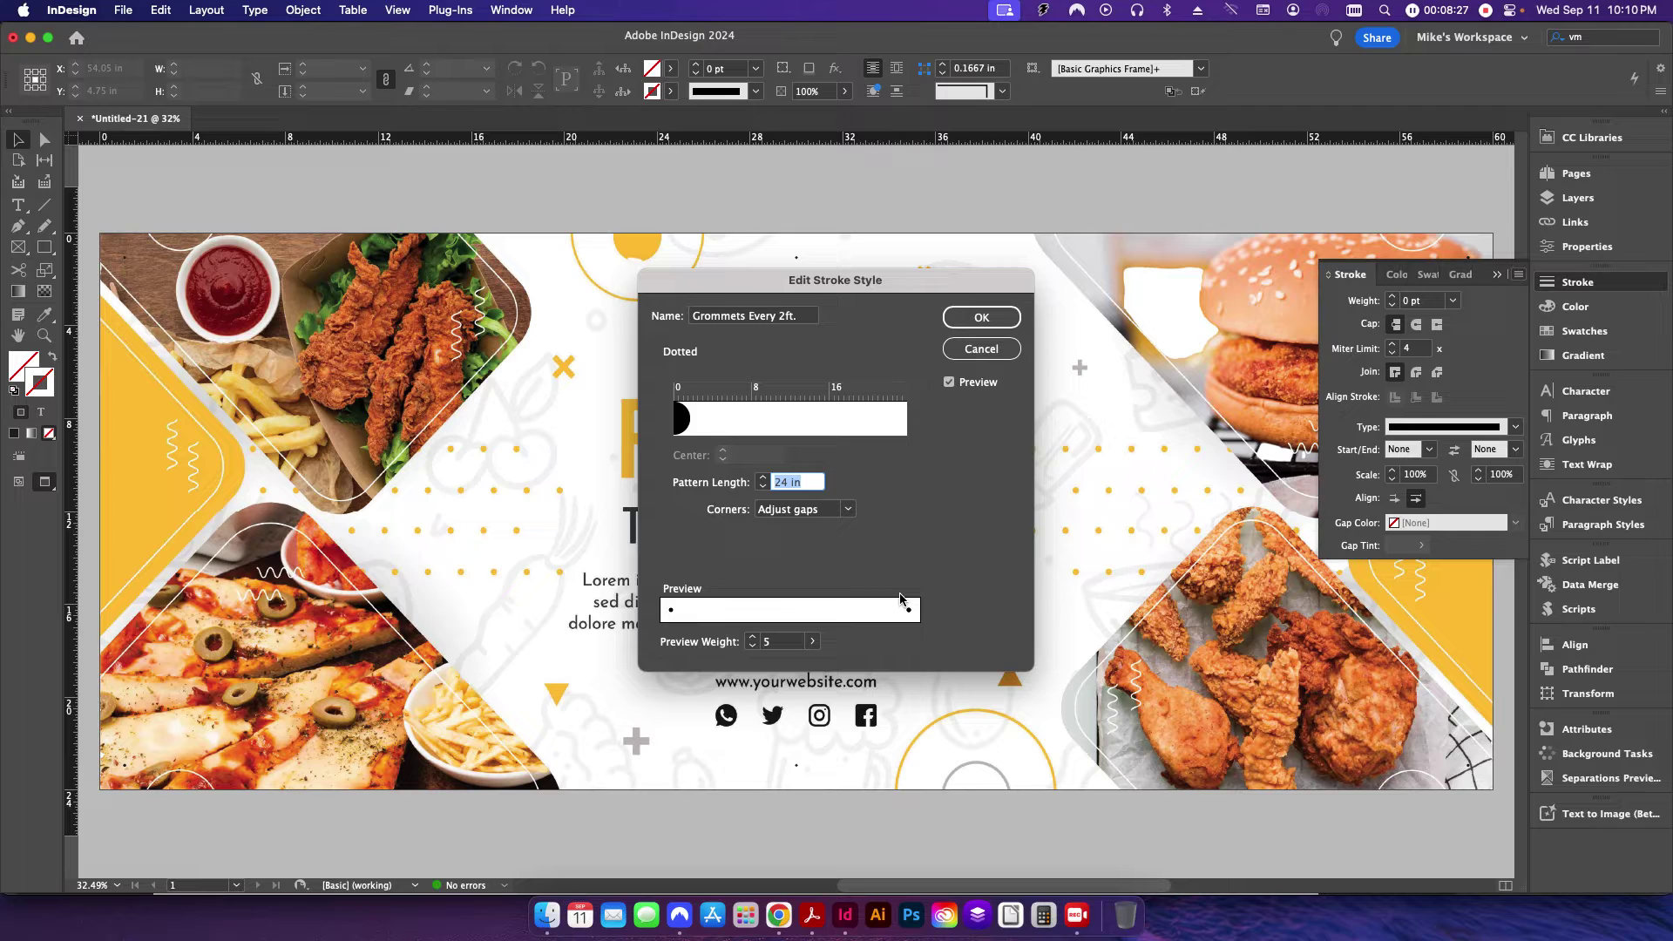
pyautogui.write('12')
pyautogui.press('Tab')
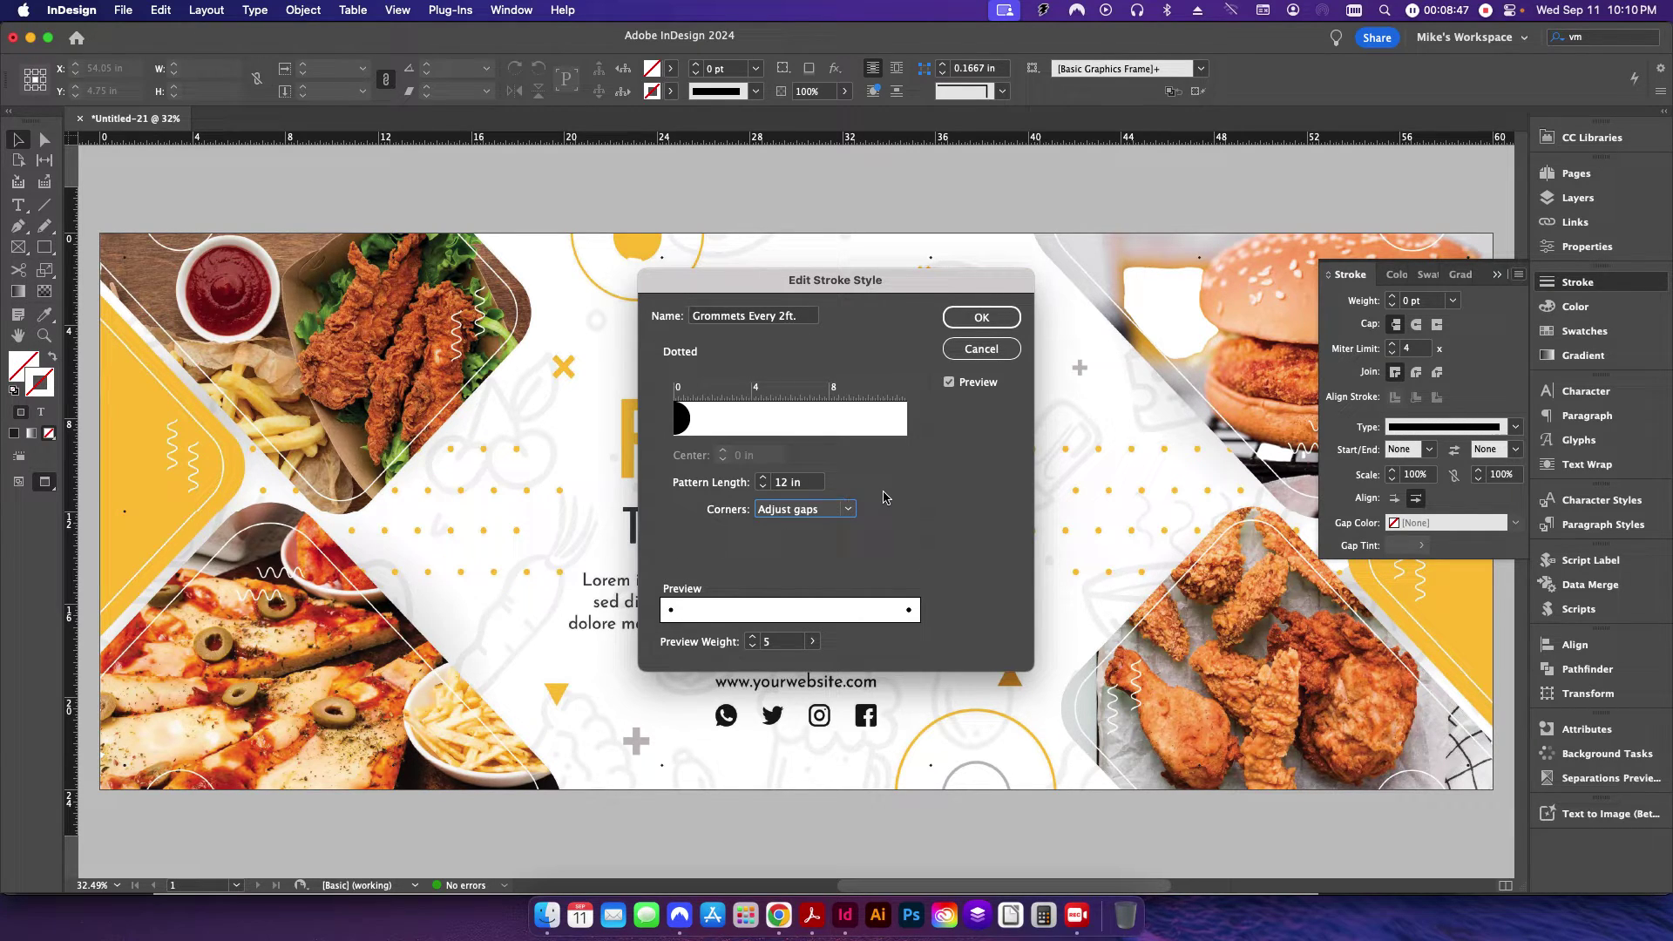
# - Try a pattern length of 16 in for the grommet stroke style
pyautogui.click(810, 484)
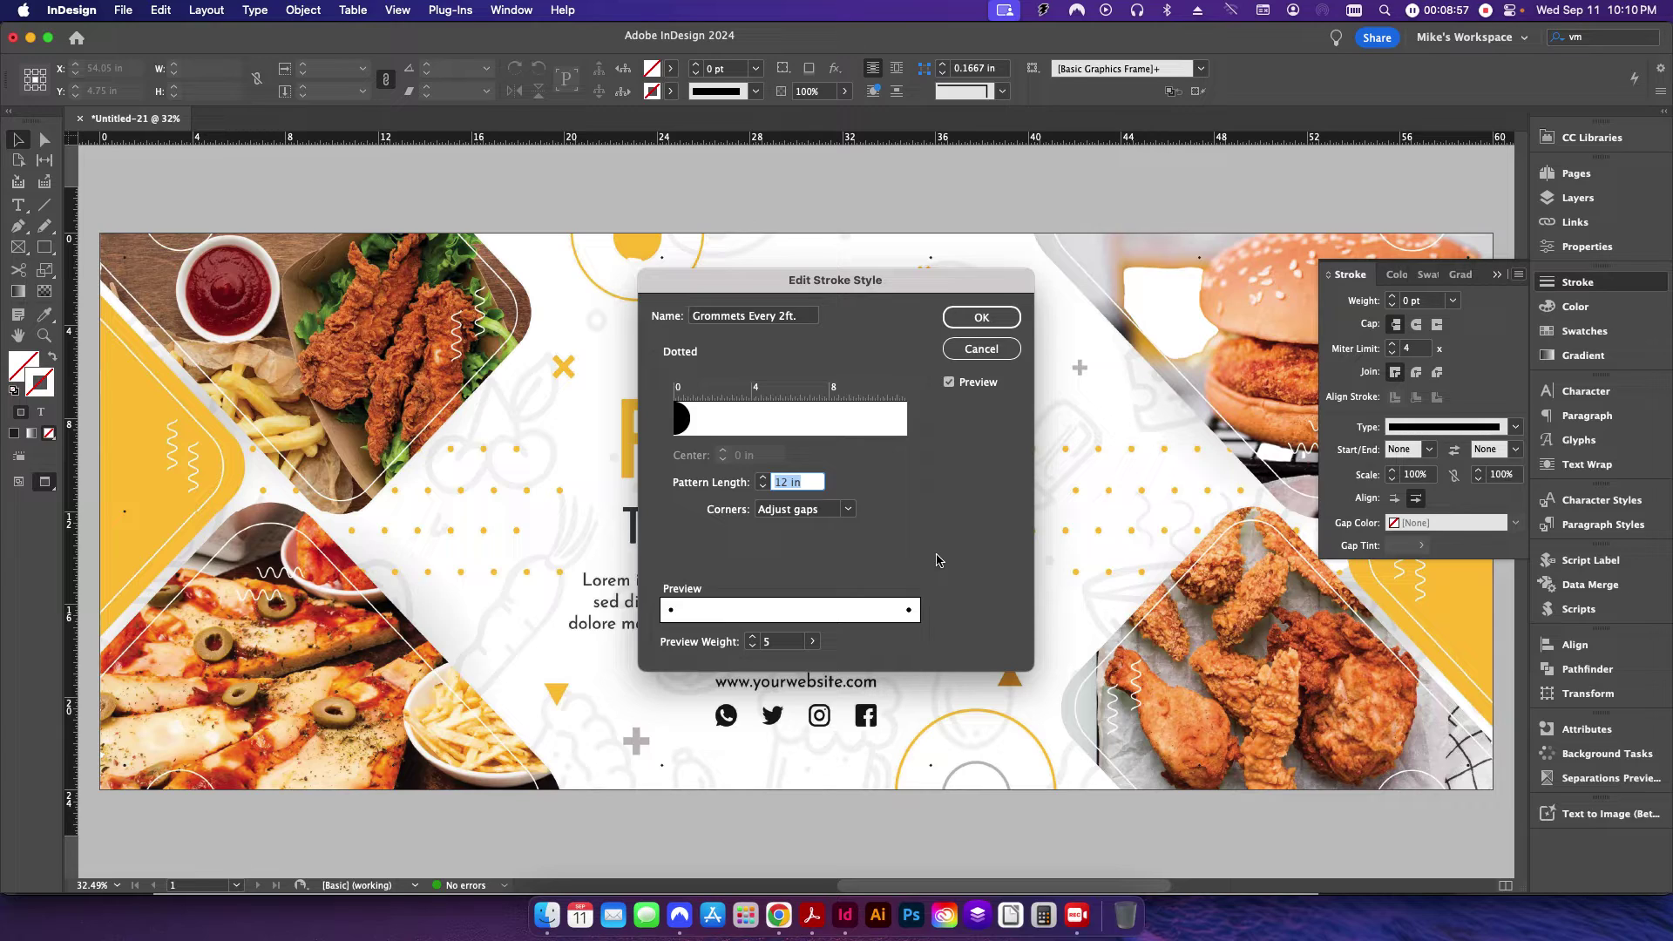
pyautogui.write('16 in')
pyautogui.press('Tab')
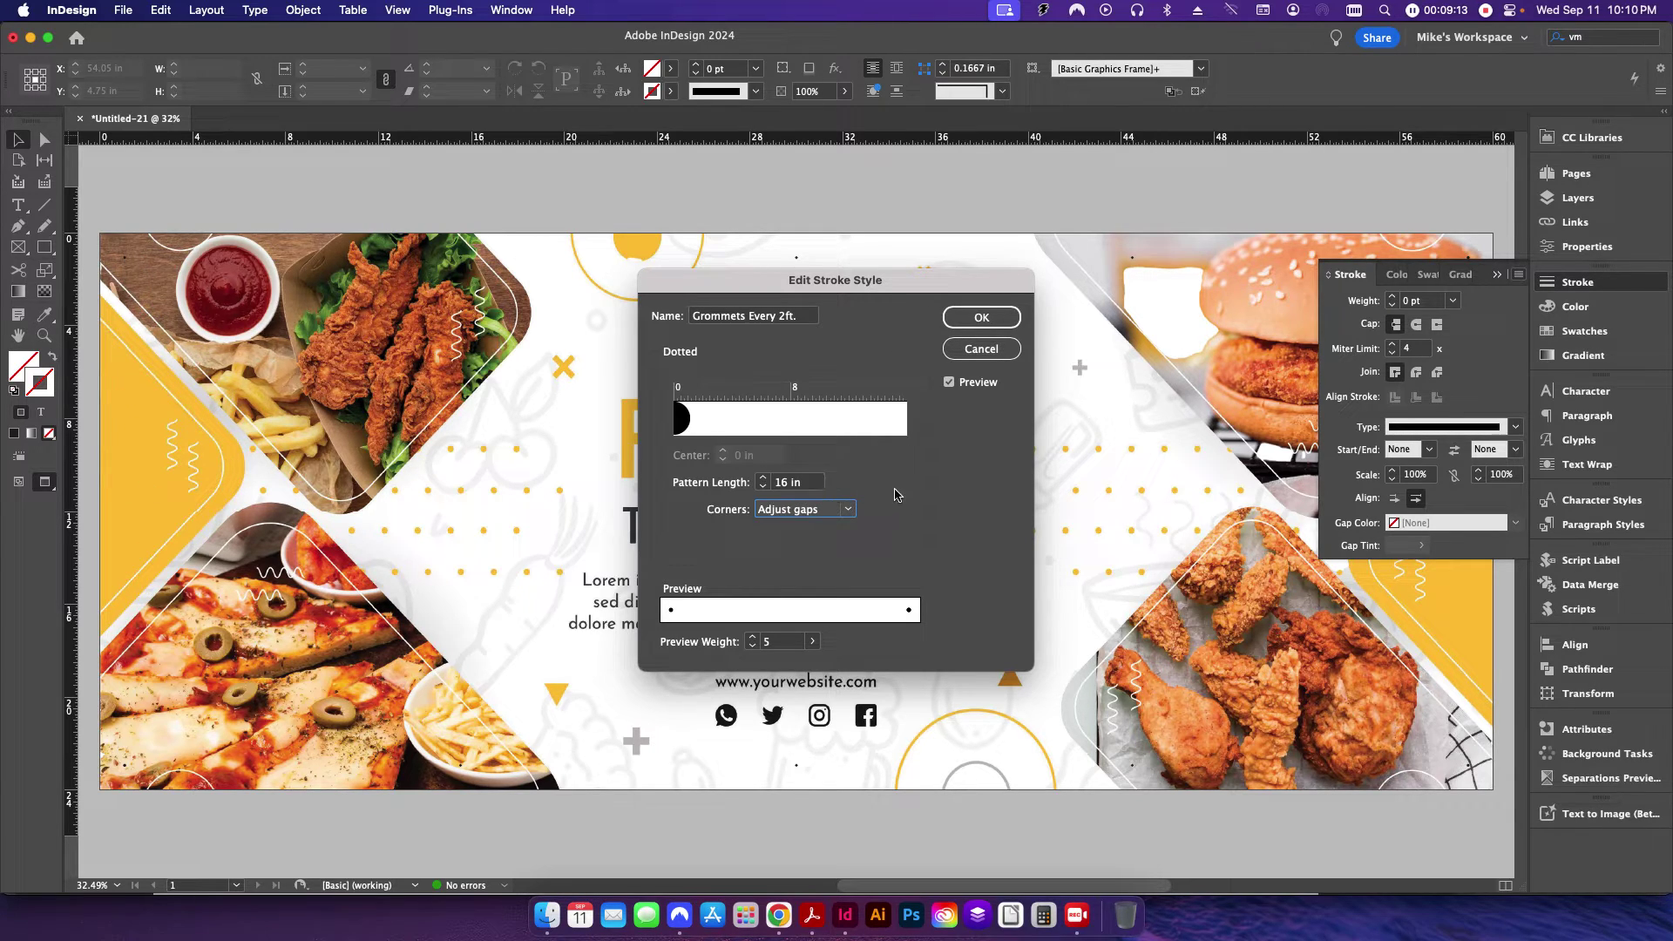
# - Set the Grommets Every 2ft. pattern length back to 24 in and confirm the stroke styles
pyautogui.tripleClick(812, 484)
pyautogui.write('24in')
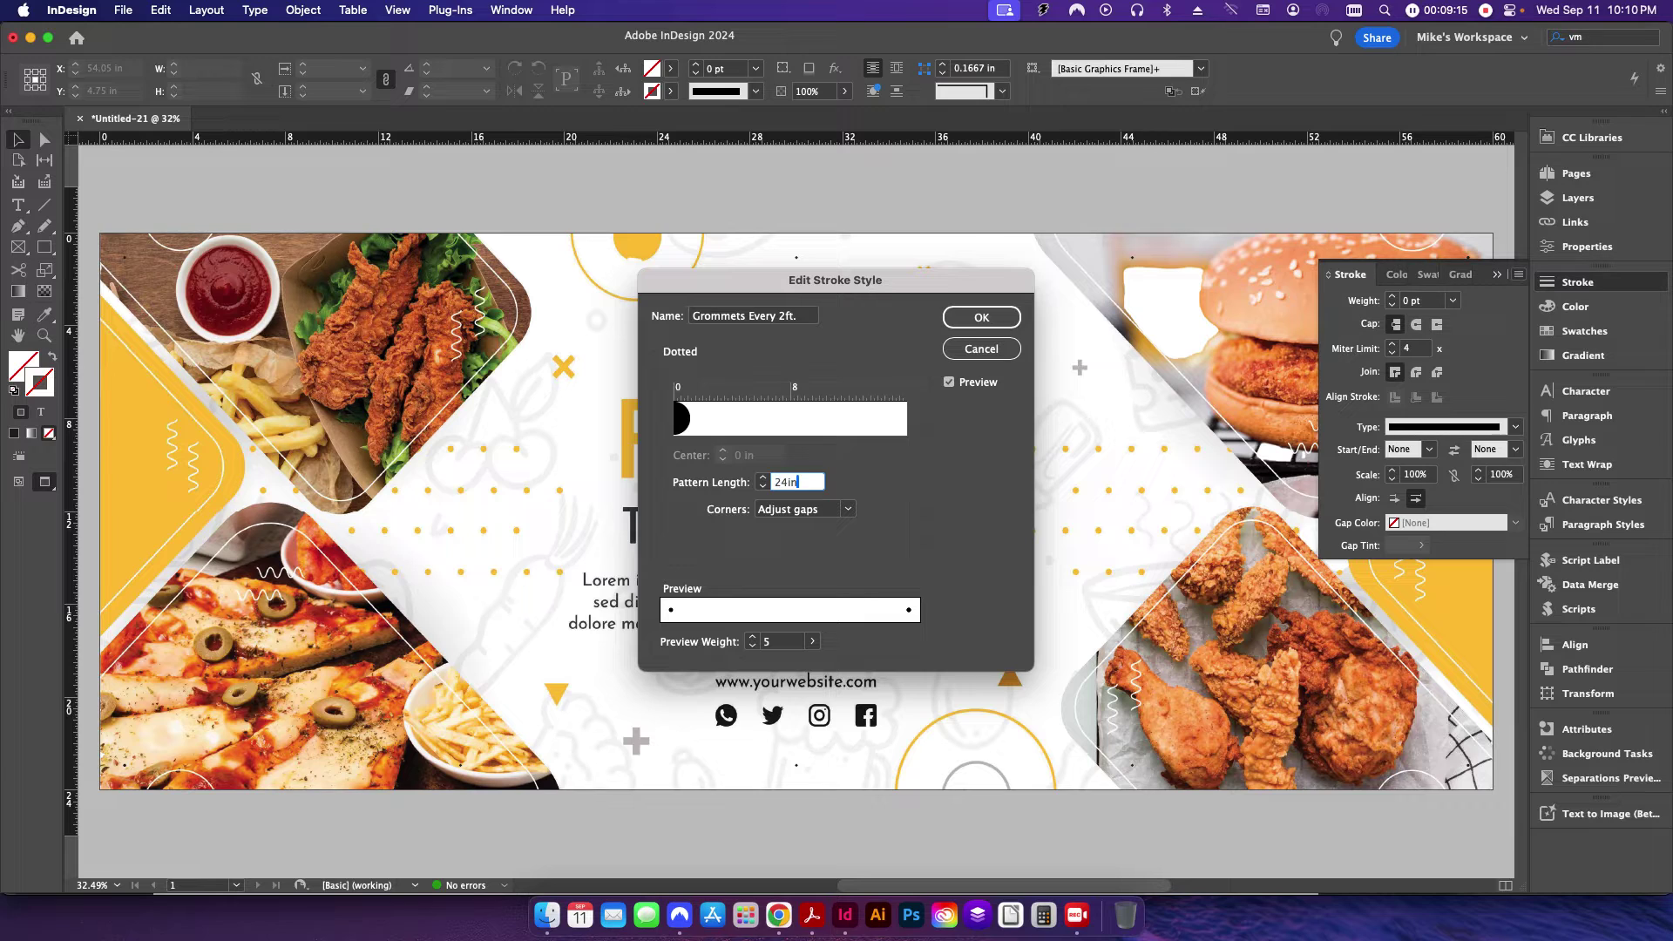
pyautogui.press('Tab')
pyautogui.click(980, 317)
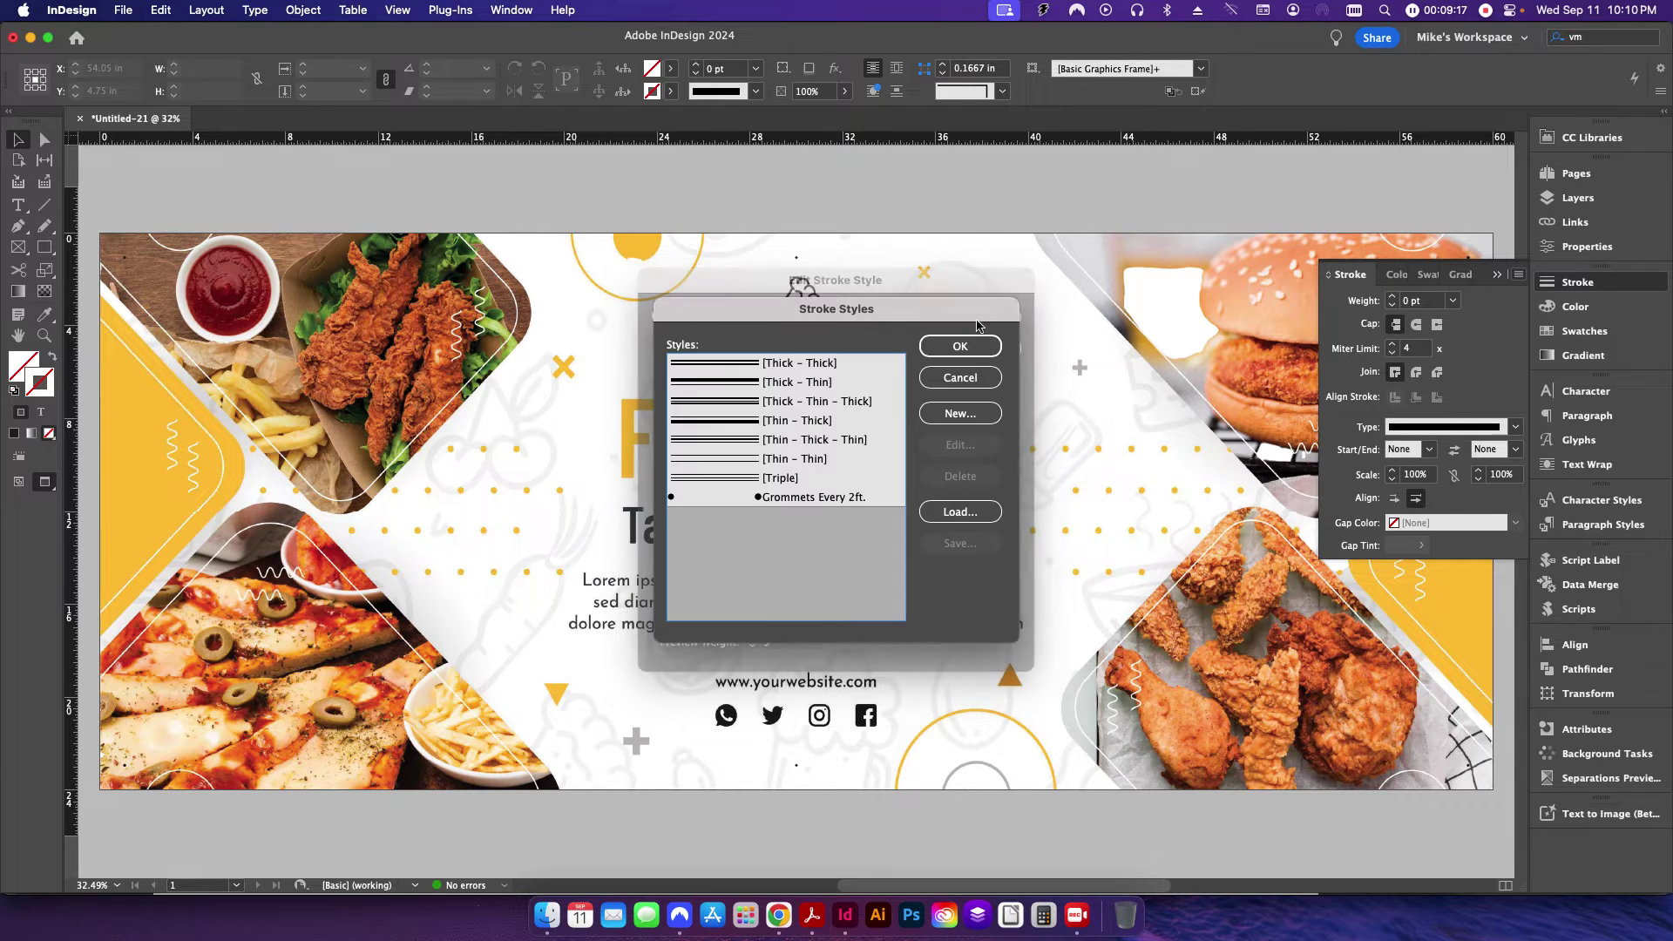
pyautogui.click(960, 346)
pyautogui.click(1496, 273)
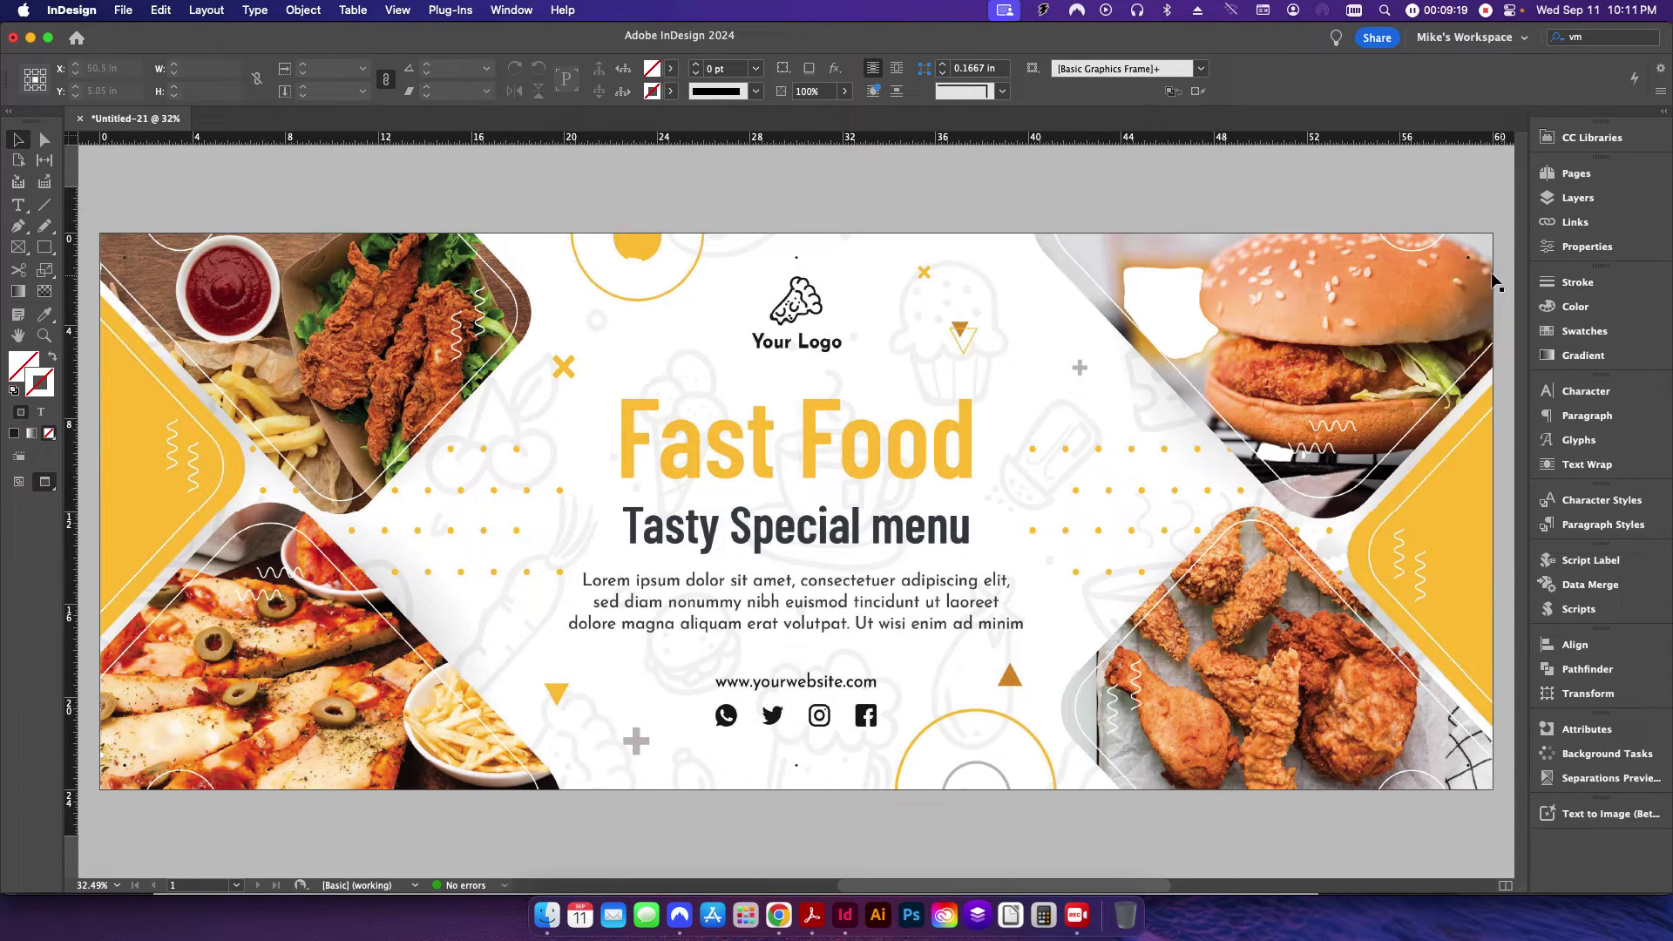
# - Save the margin rectangle's Grommets Every 2ft. stroke style as a file named "Grommets Every 2ft." in the Banner Hem Preflight folder
pyautogui.press('w')
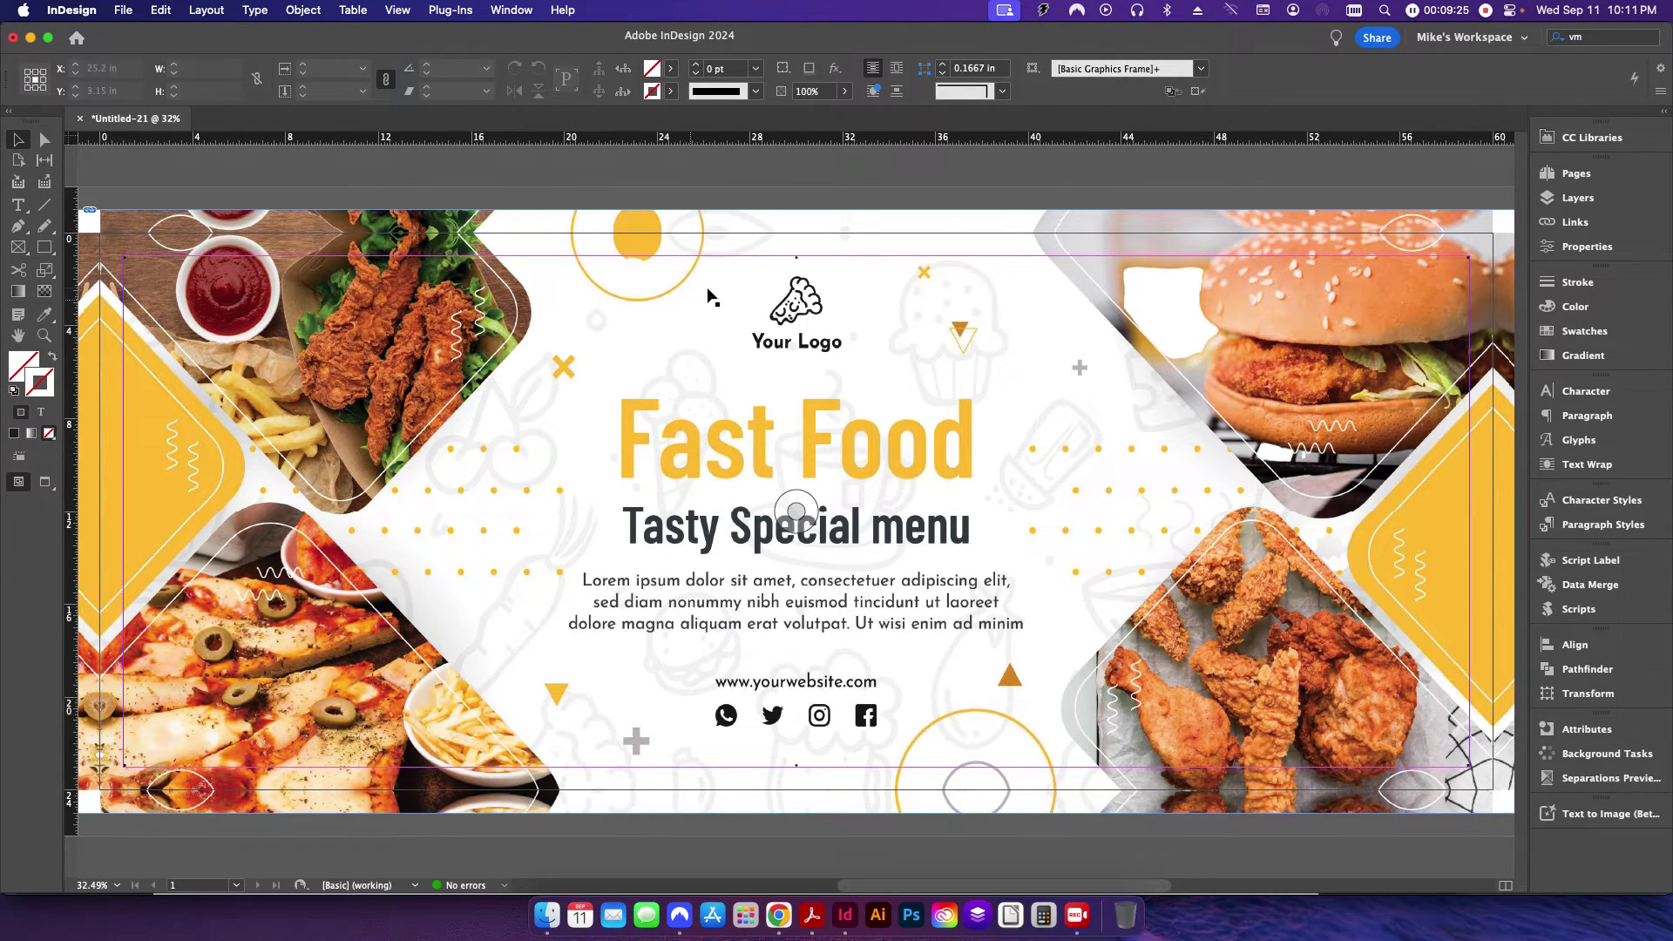
pyautogui.click(793, 258)
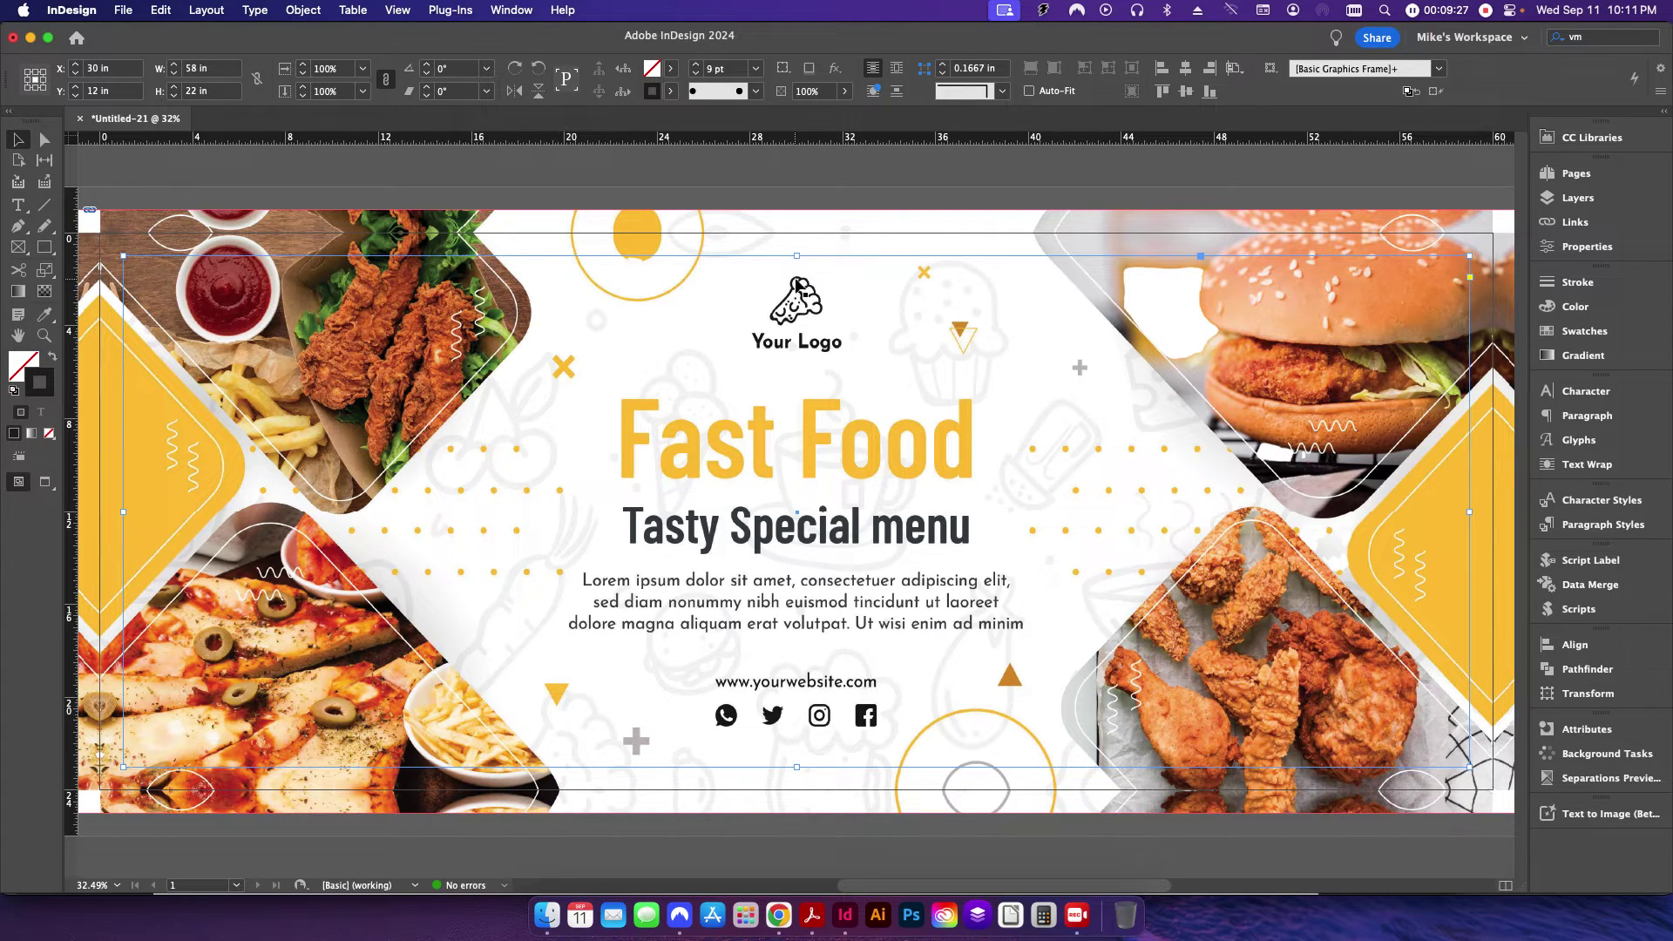
pyautogui.click(1575, 282)
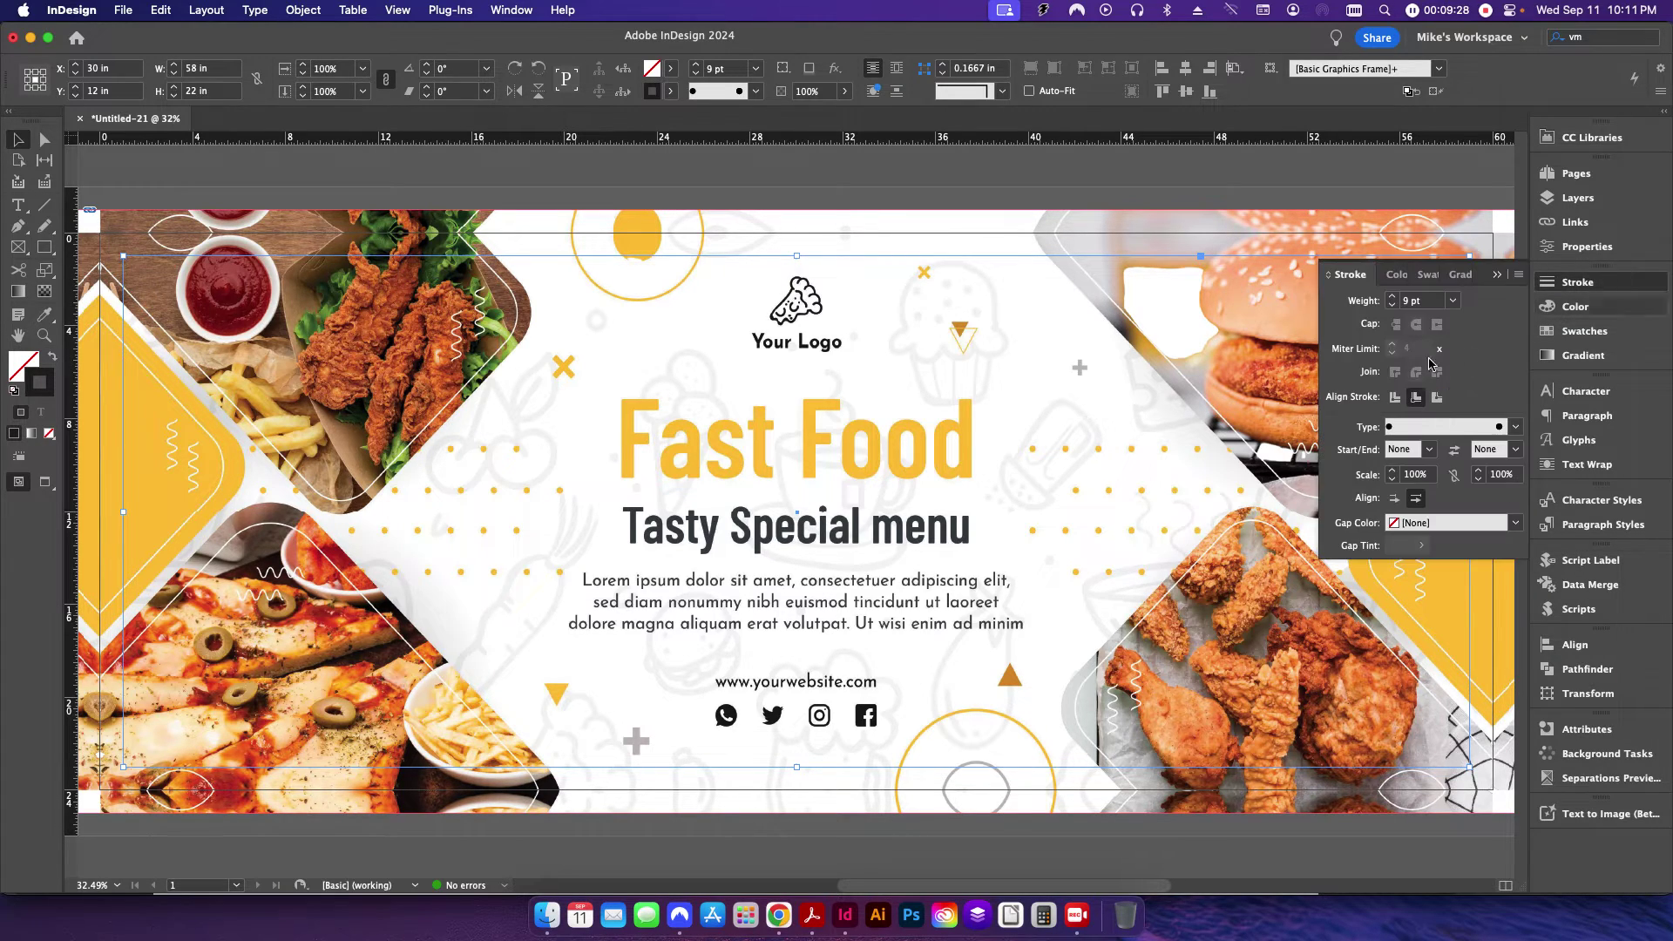
pyautogui.click(1519, 277)
pyautogui.click(1576, 318)
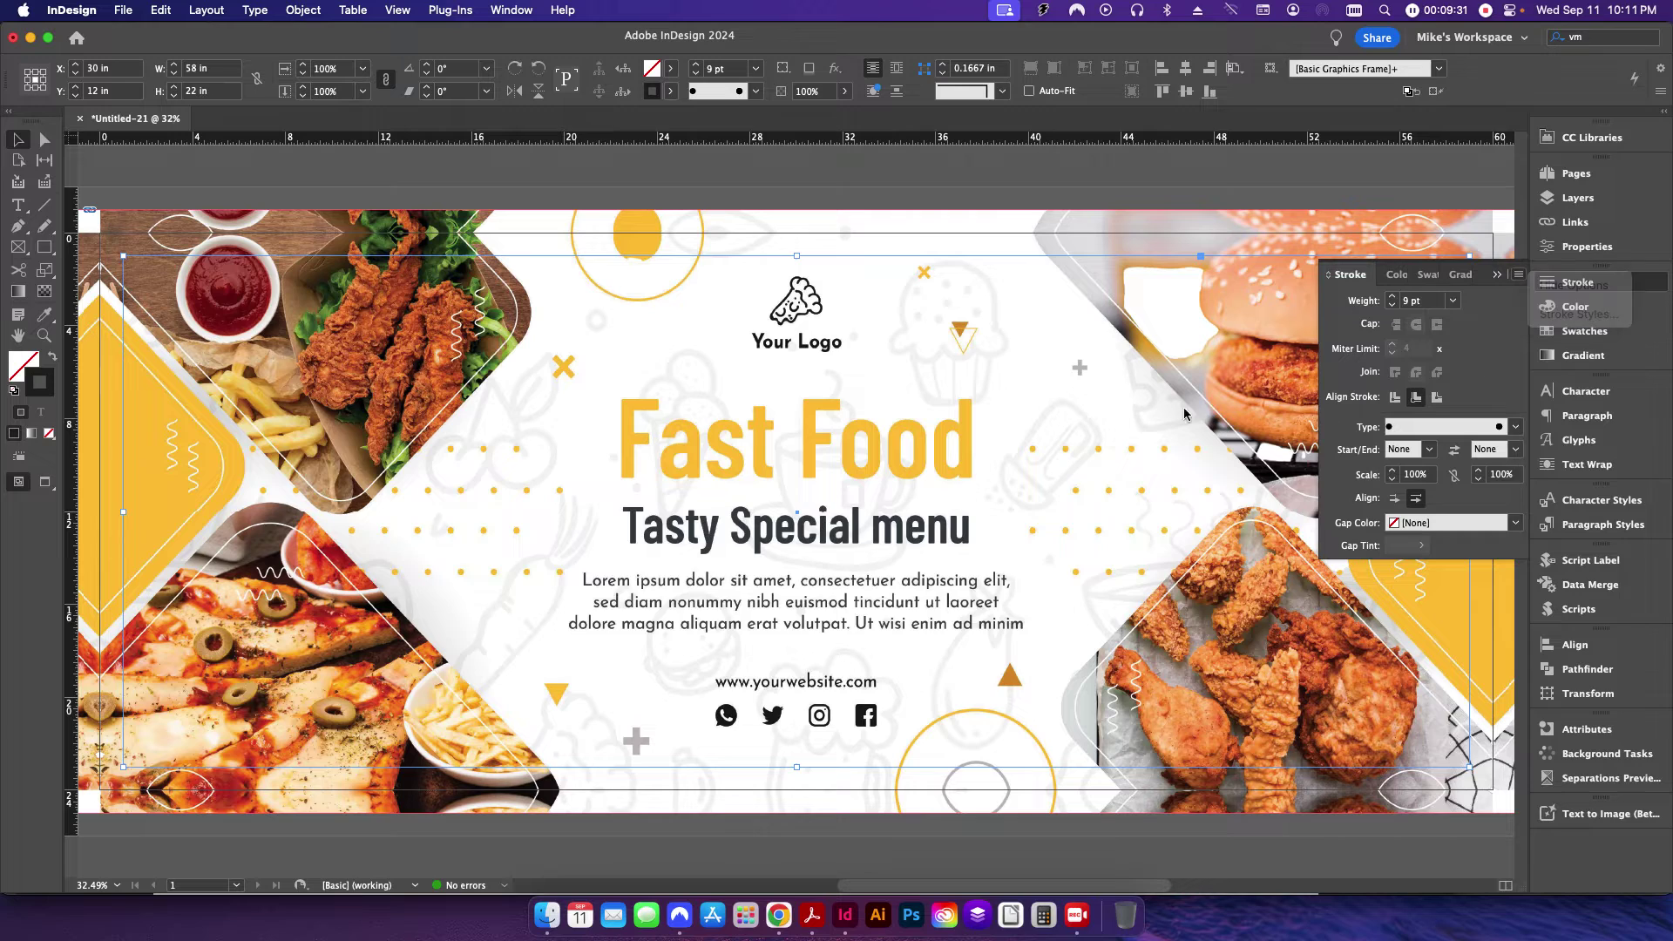
pyautogui.click(807, 497)
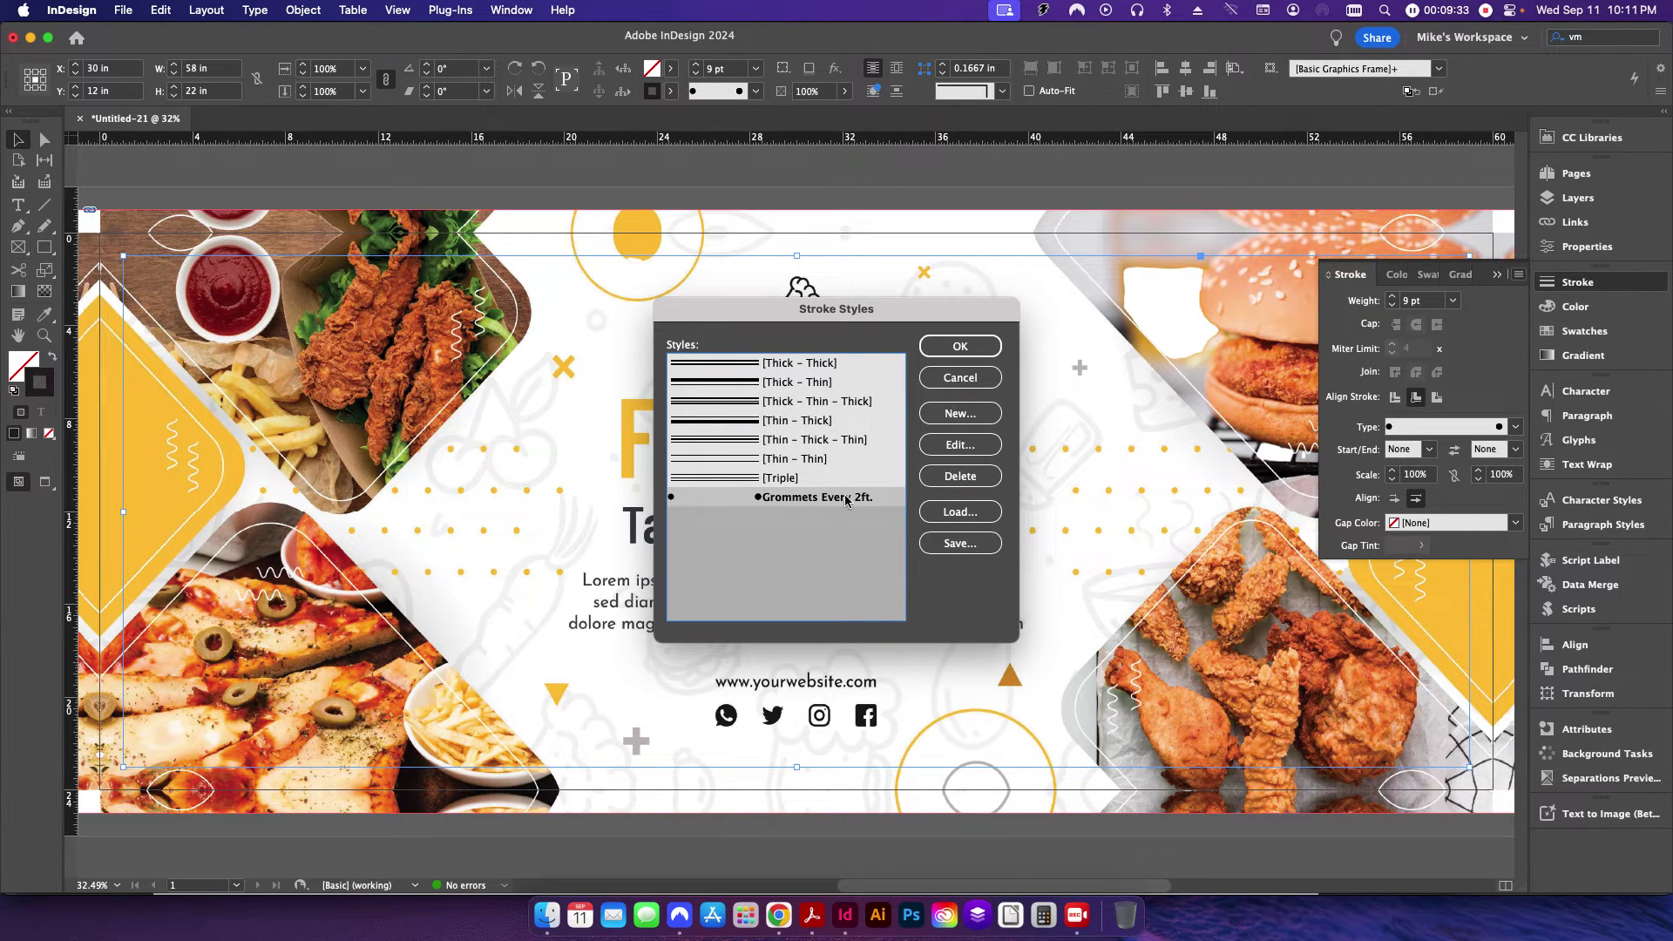
pyautogui.click(960, 542)
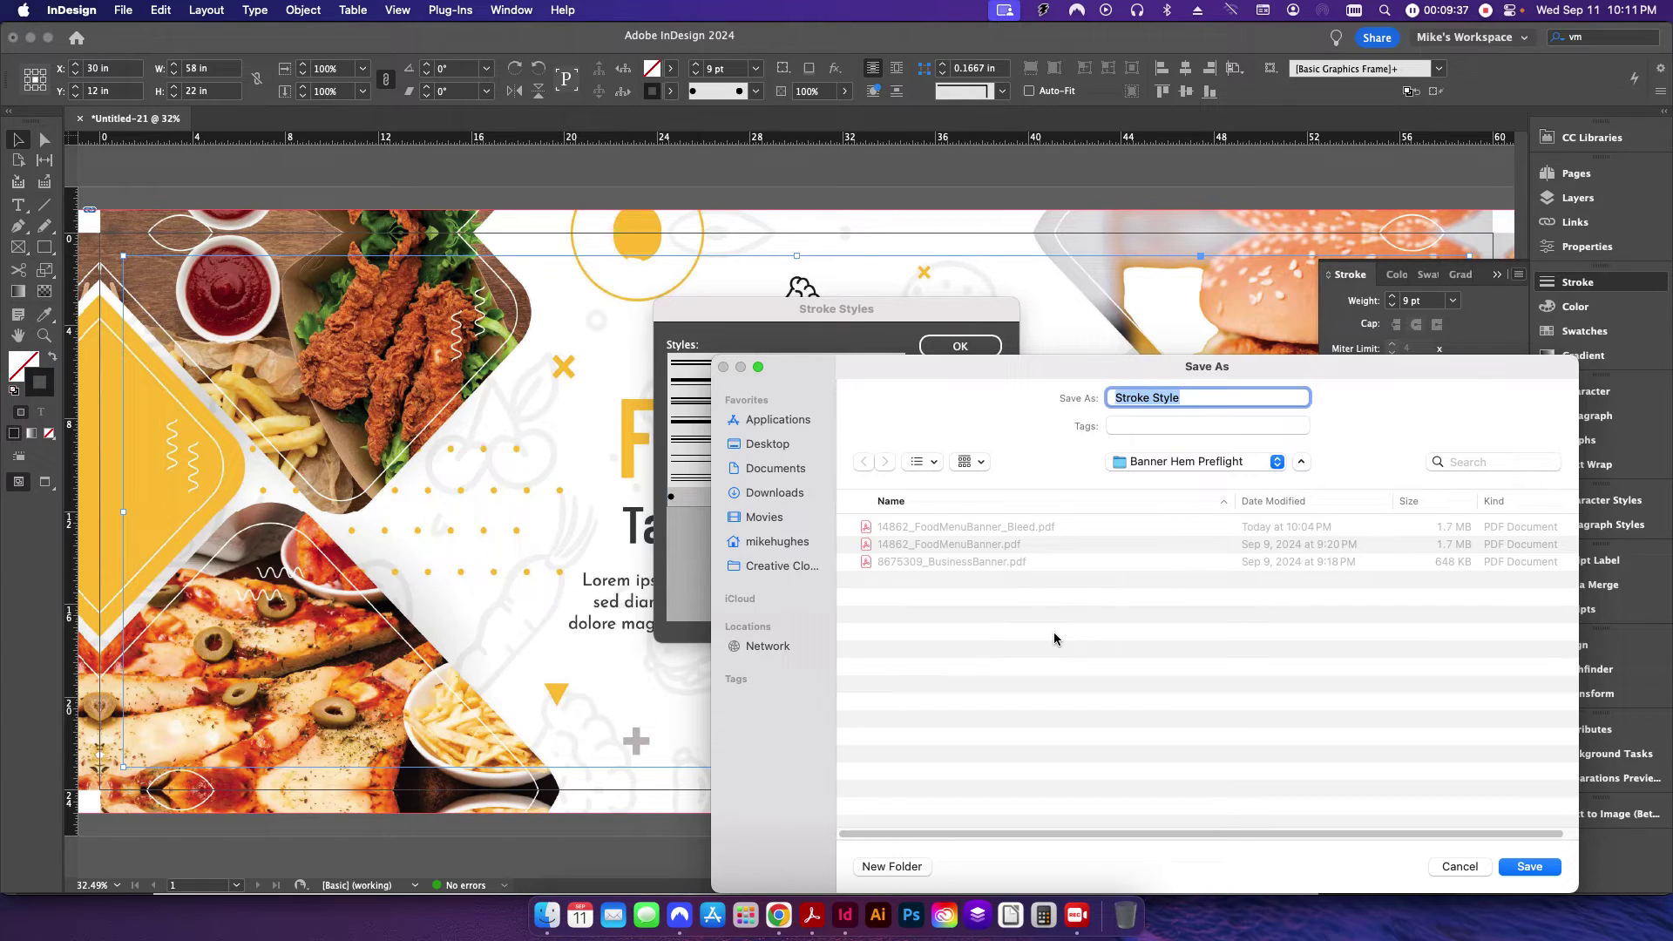
pyautogui.write('Grommets Every 2ft.')
pyautogui.click(1529, 867)
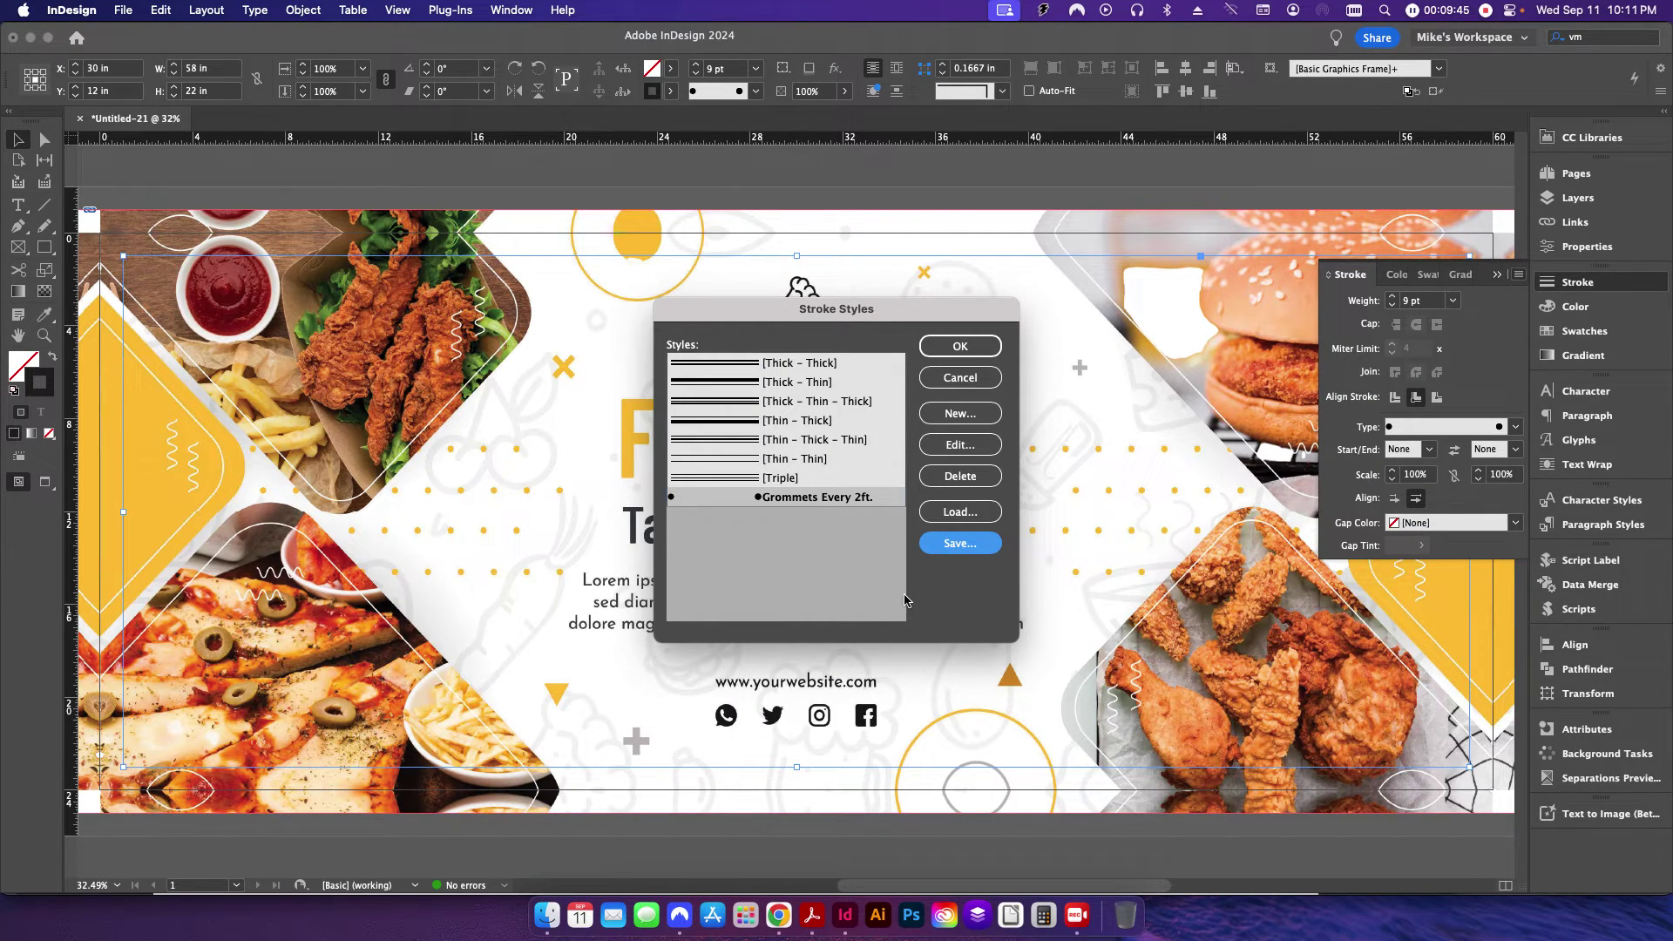
pyautogui.click(923, 347)
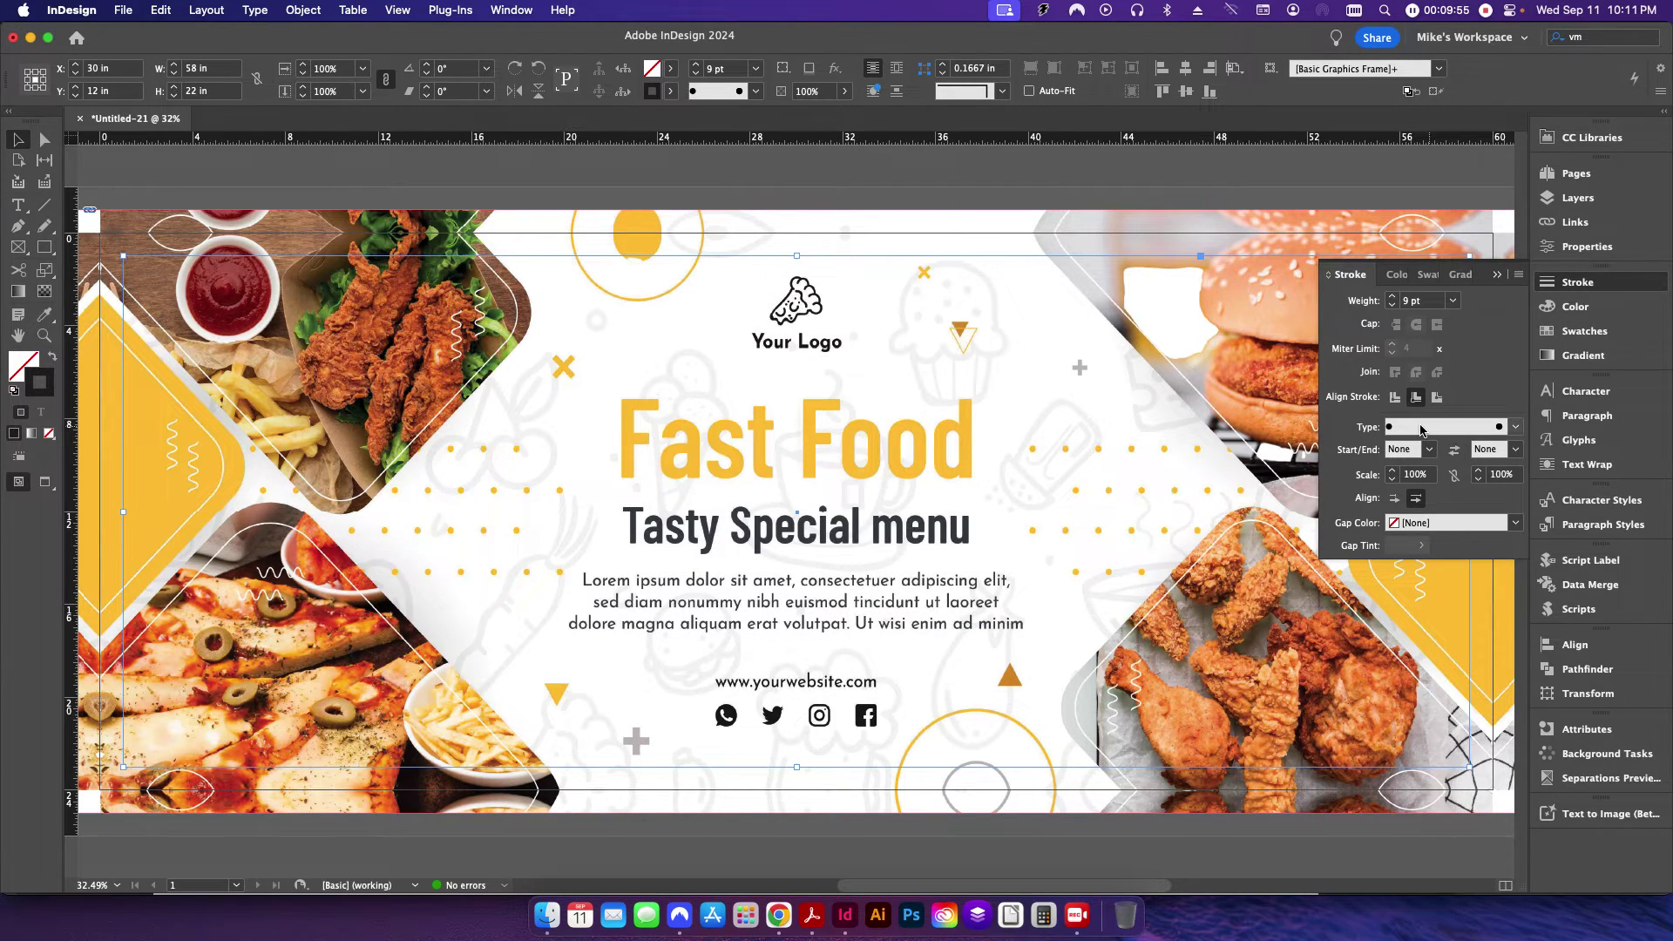
# - Review the stroke types available for the margin rectangle and deselect it
pyautogui.click(1516, 426)
pyautogui.click(1463, 739)
pyautogui.click(1497, 275)
pyautogui.click(1109, 199)
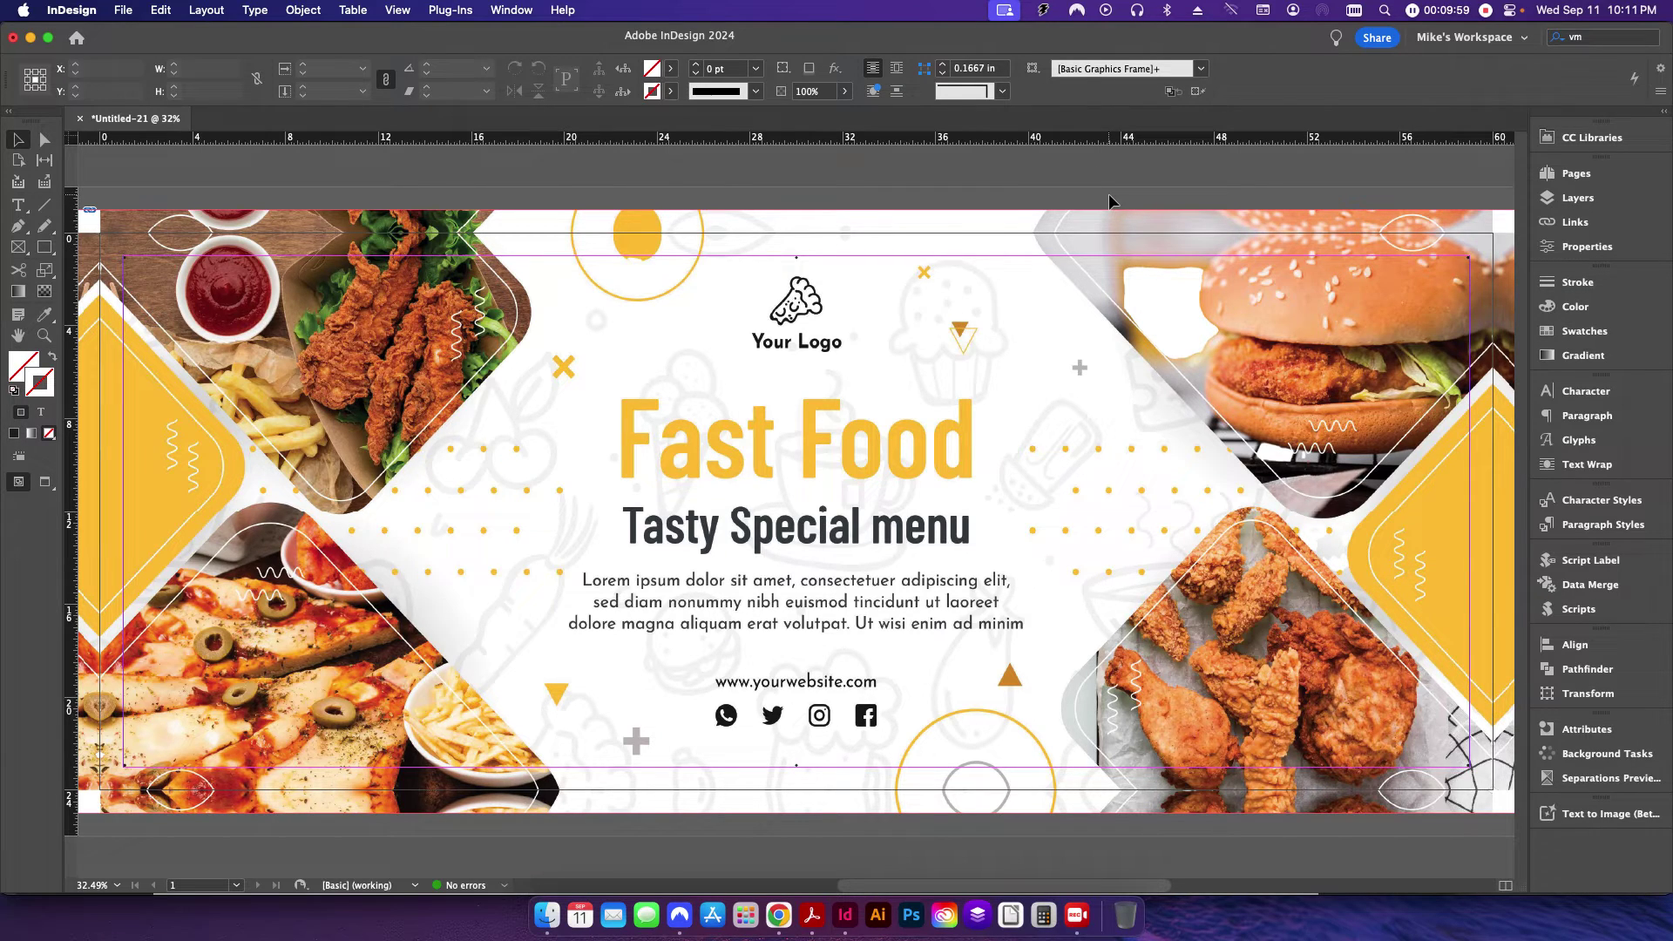
pyautogui.click(797, 513)
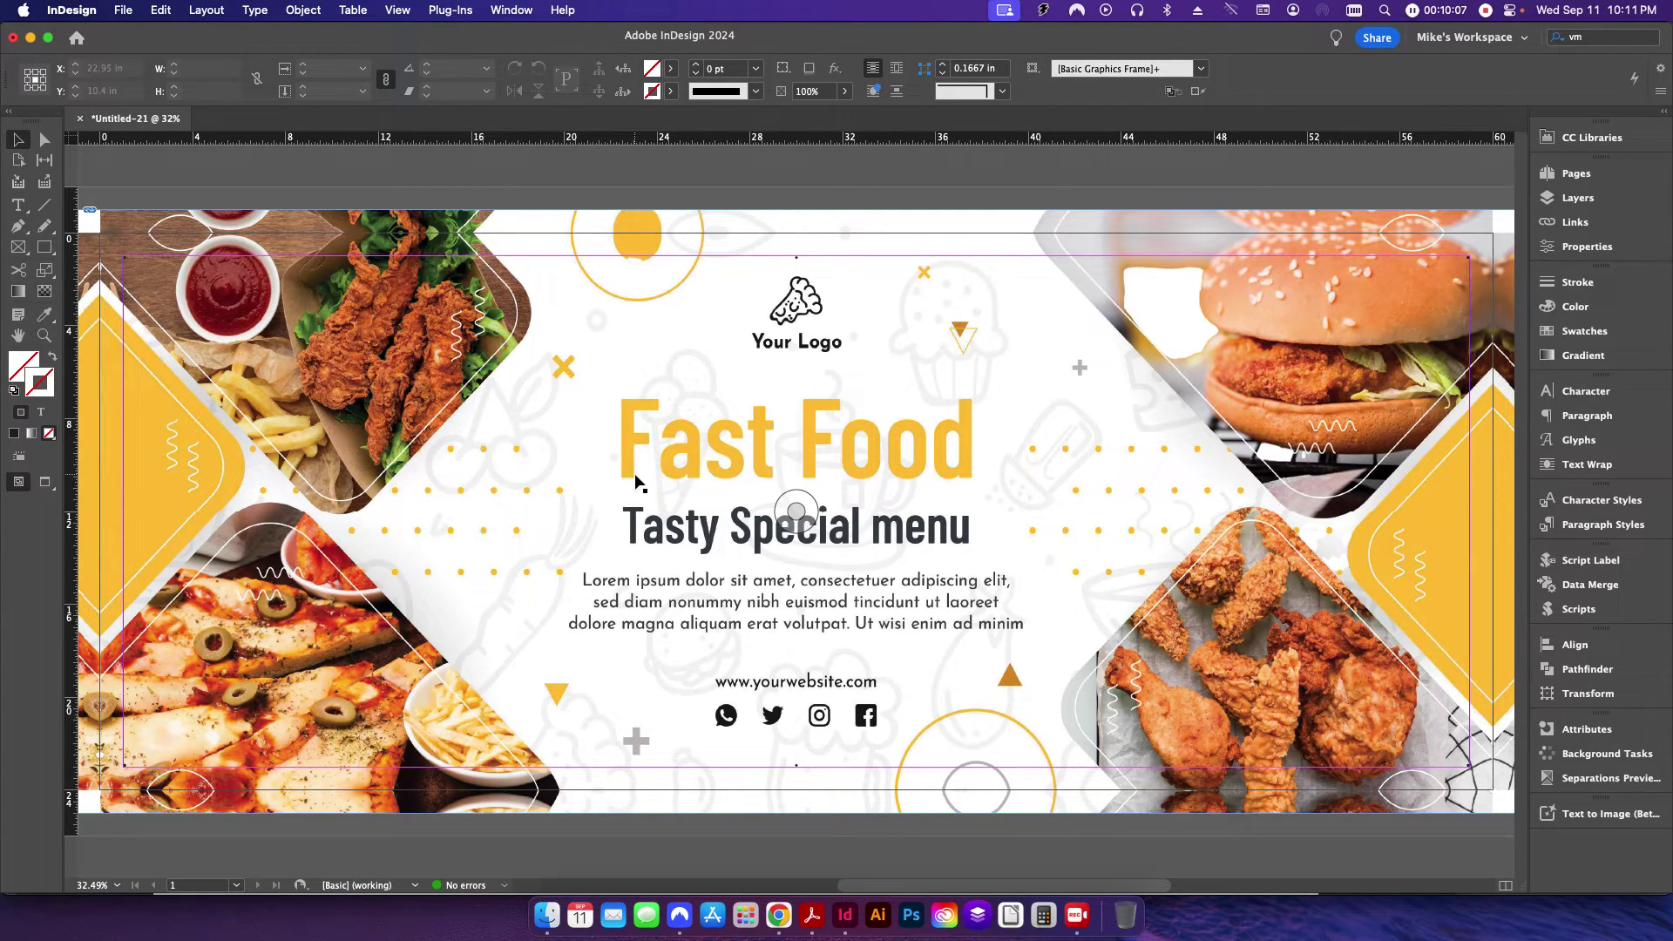
# - Open 8675309_BusinessBanner.pdf from the Banner Hem Preflight folder in Acrobat and check its page size in the document properties
pyautogui.click(547, 915)
pyautogui.doubleClick(294, 526)
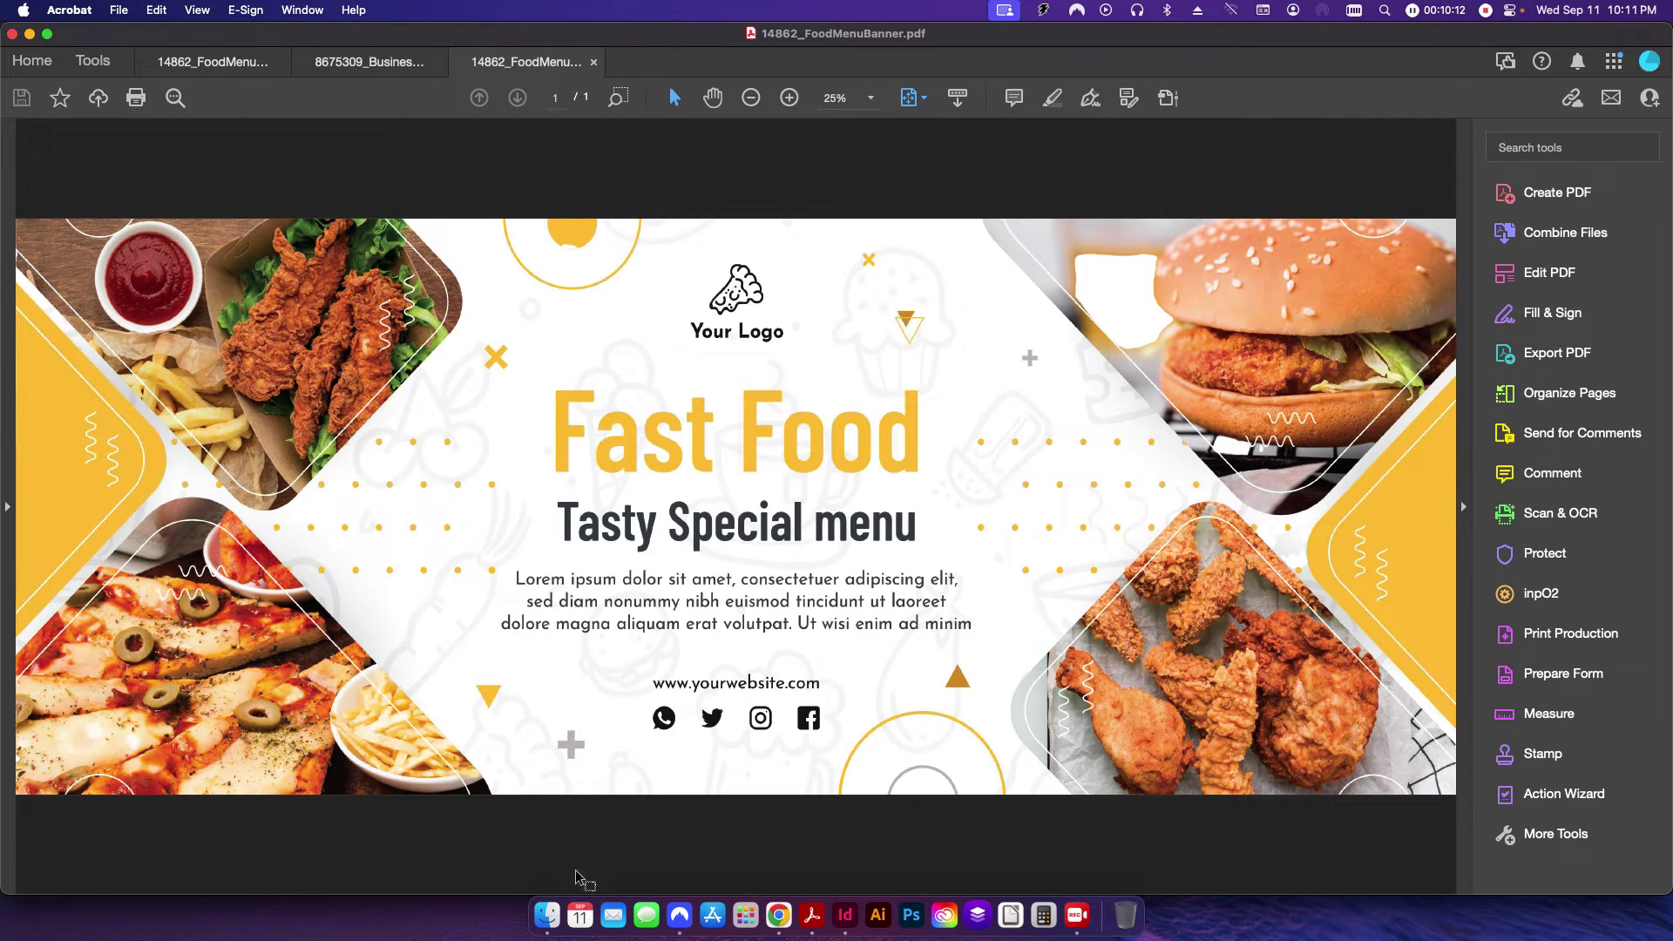
pyautogui.click(547, 915)
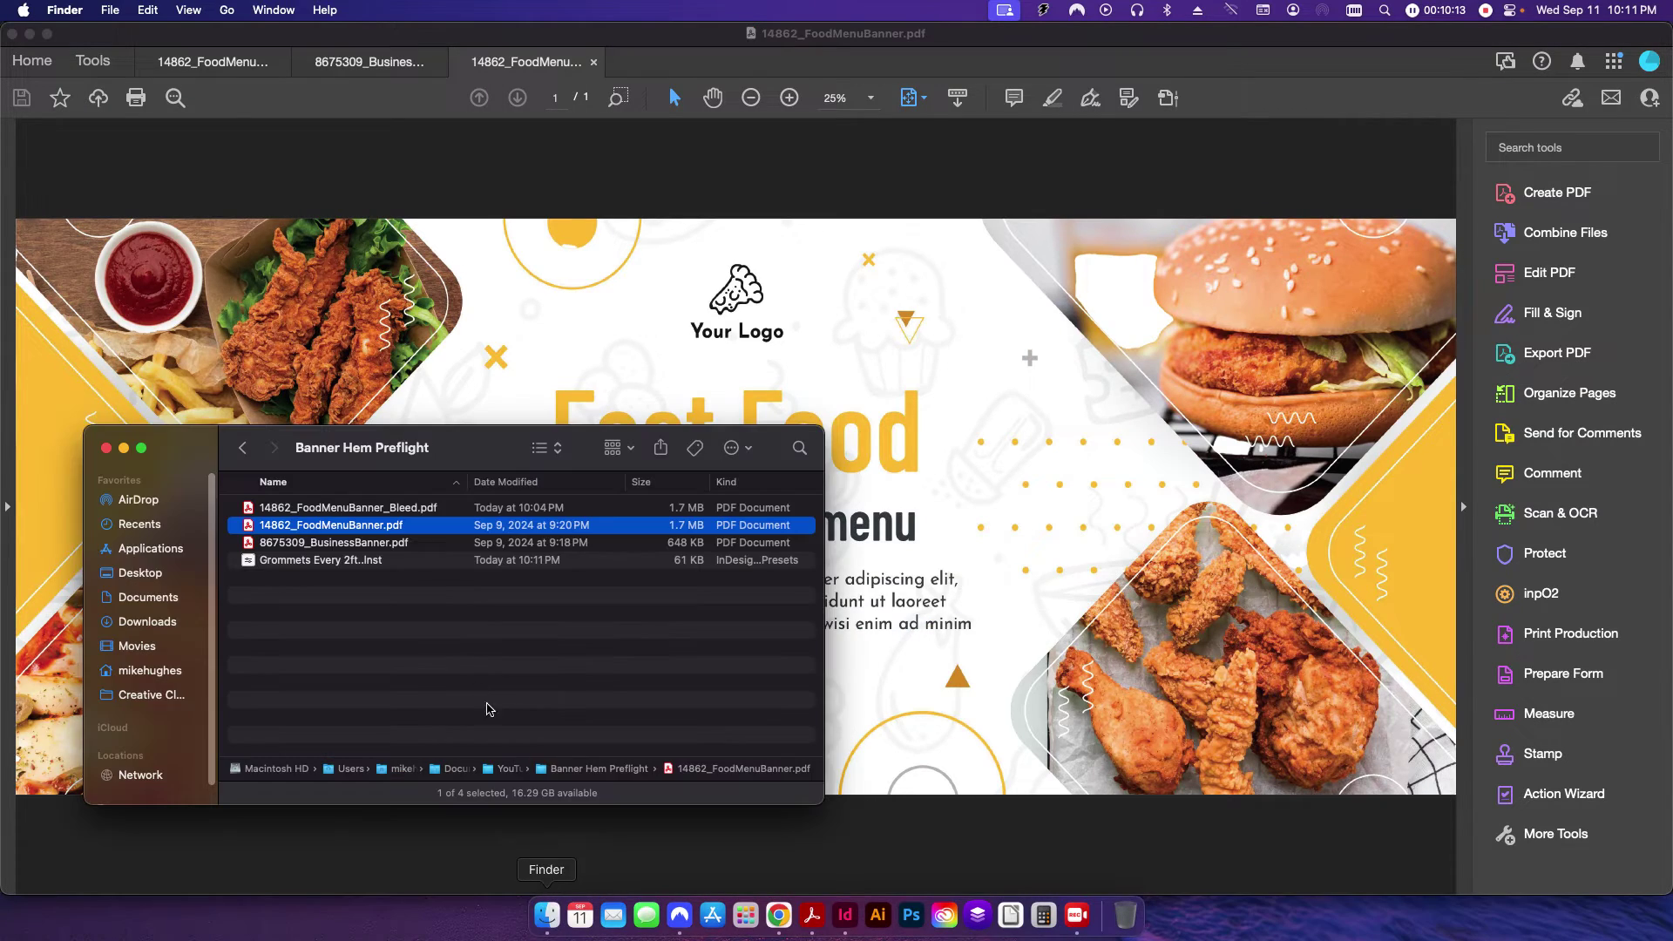
pyautogui.doubleClick(370, 528)
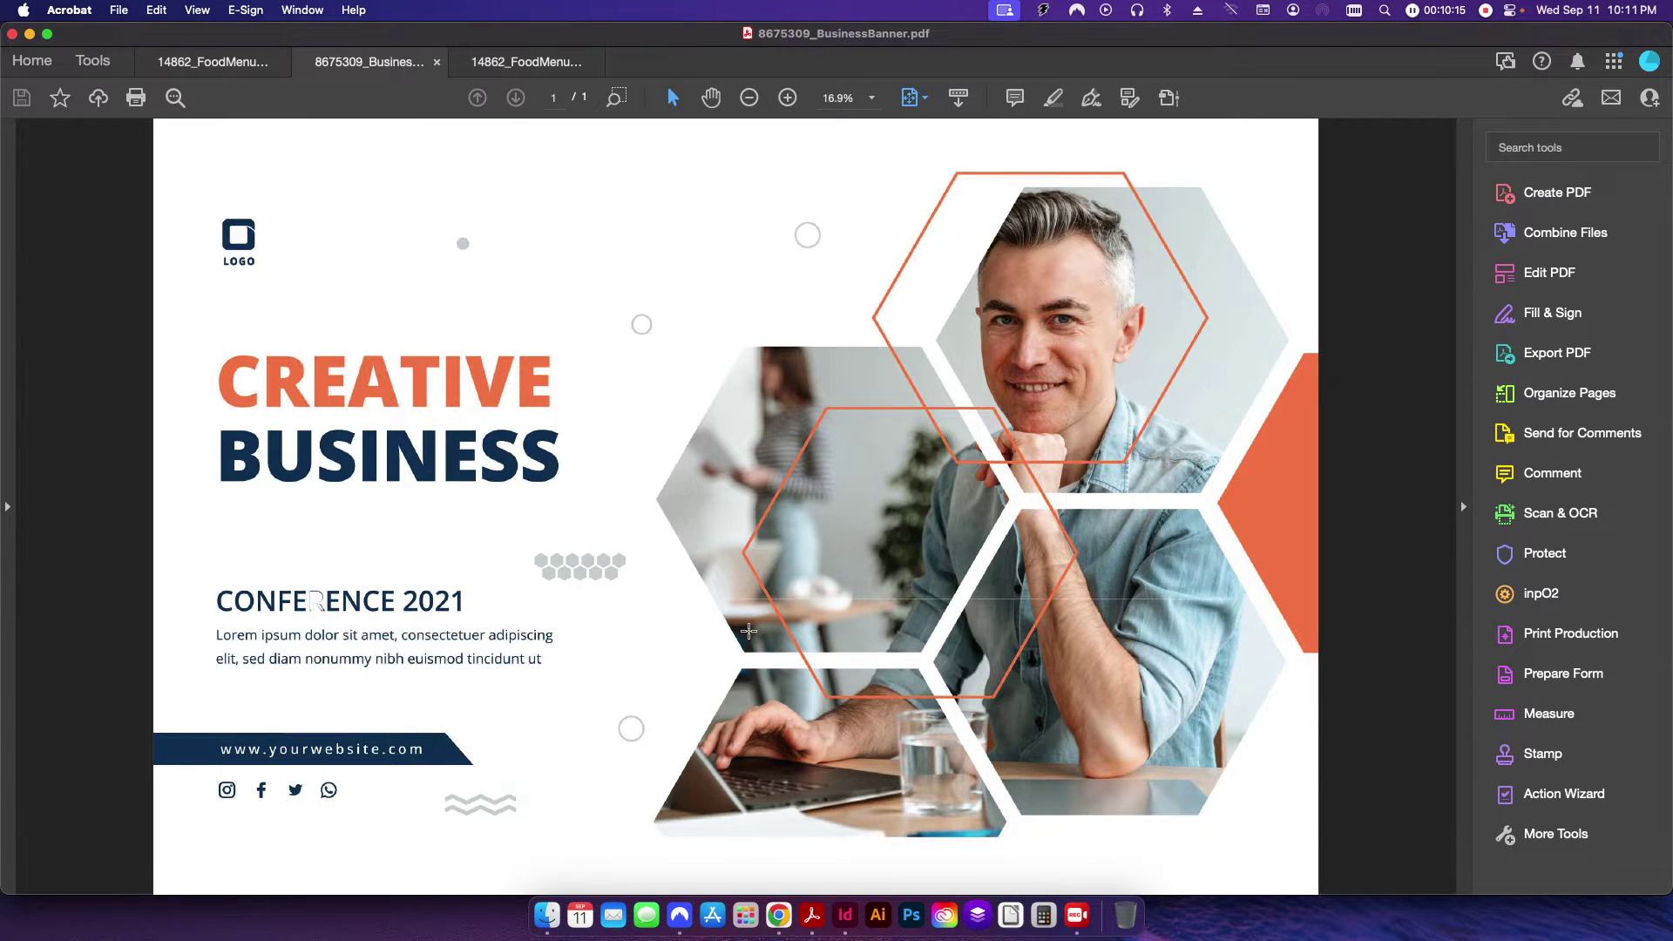
pyautogui.press('super+d')
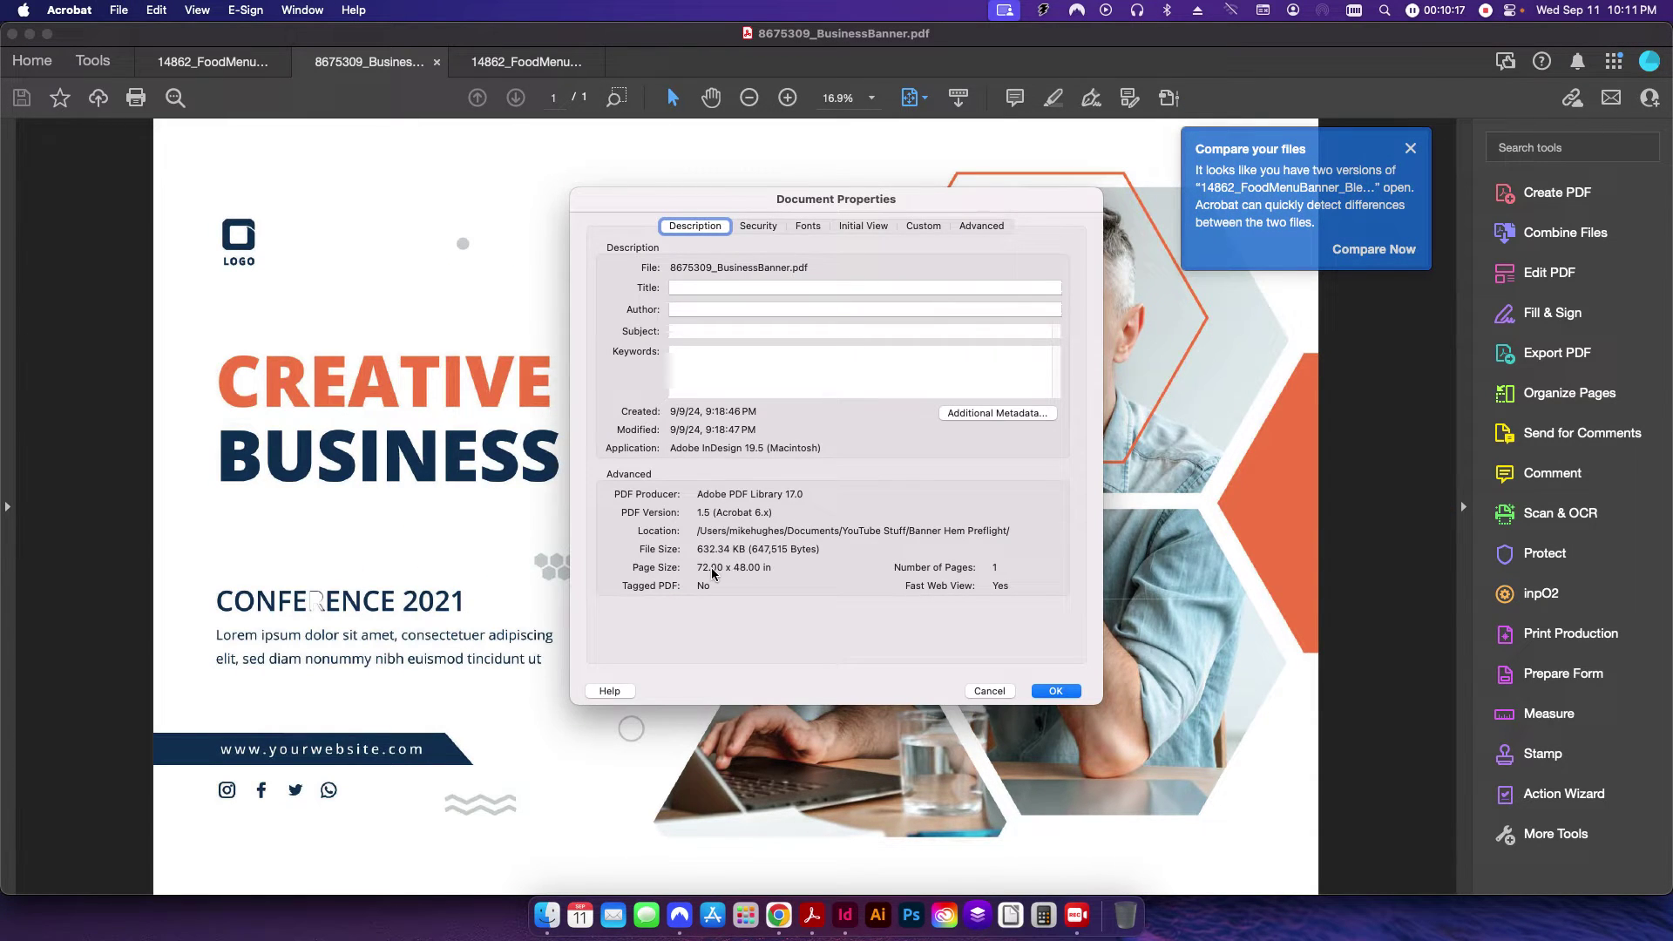
pyautogui.click(989, 691)
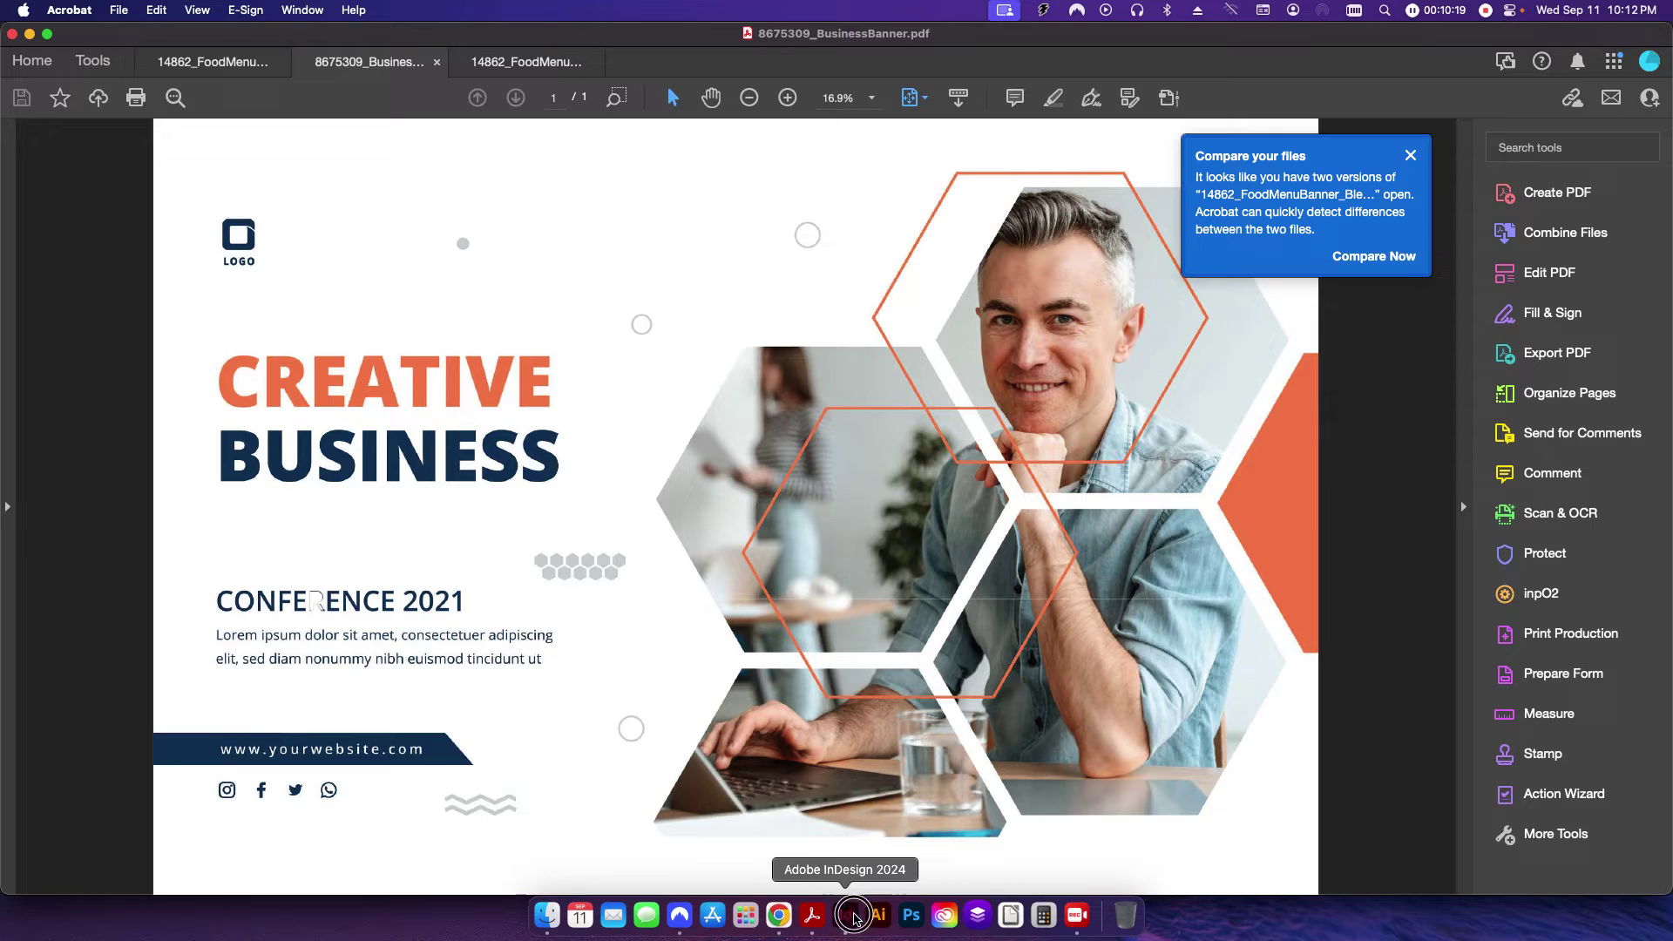
# - Switch back to InDesign and change the document page size to 72 in wide by 48 in high
pyautogui.click(844, 914)
pyautogui.press('super+alt+p')
pyautogui.press('Tab')
pyautogui.press('Tab')
pyautogui.press('Tab')
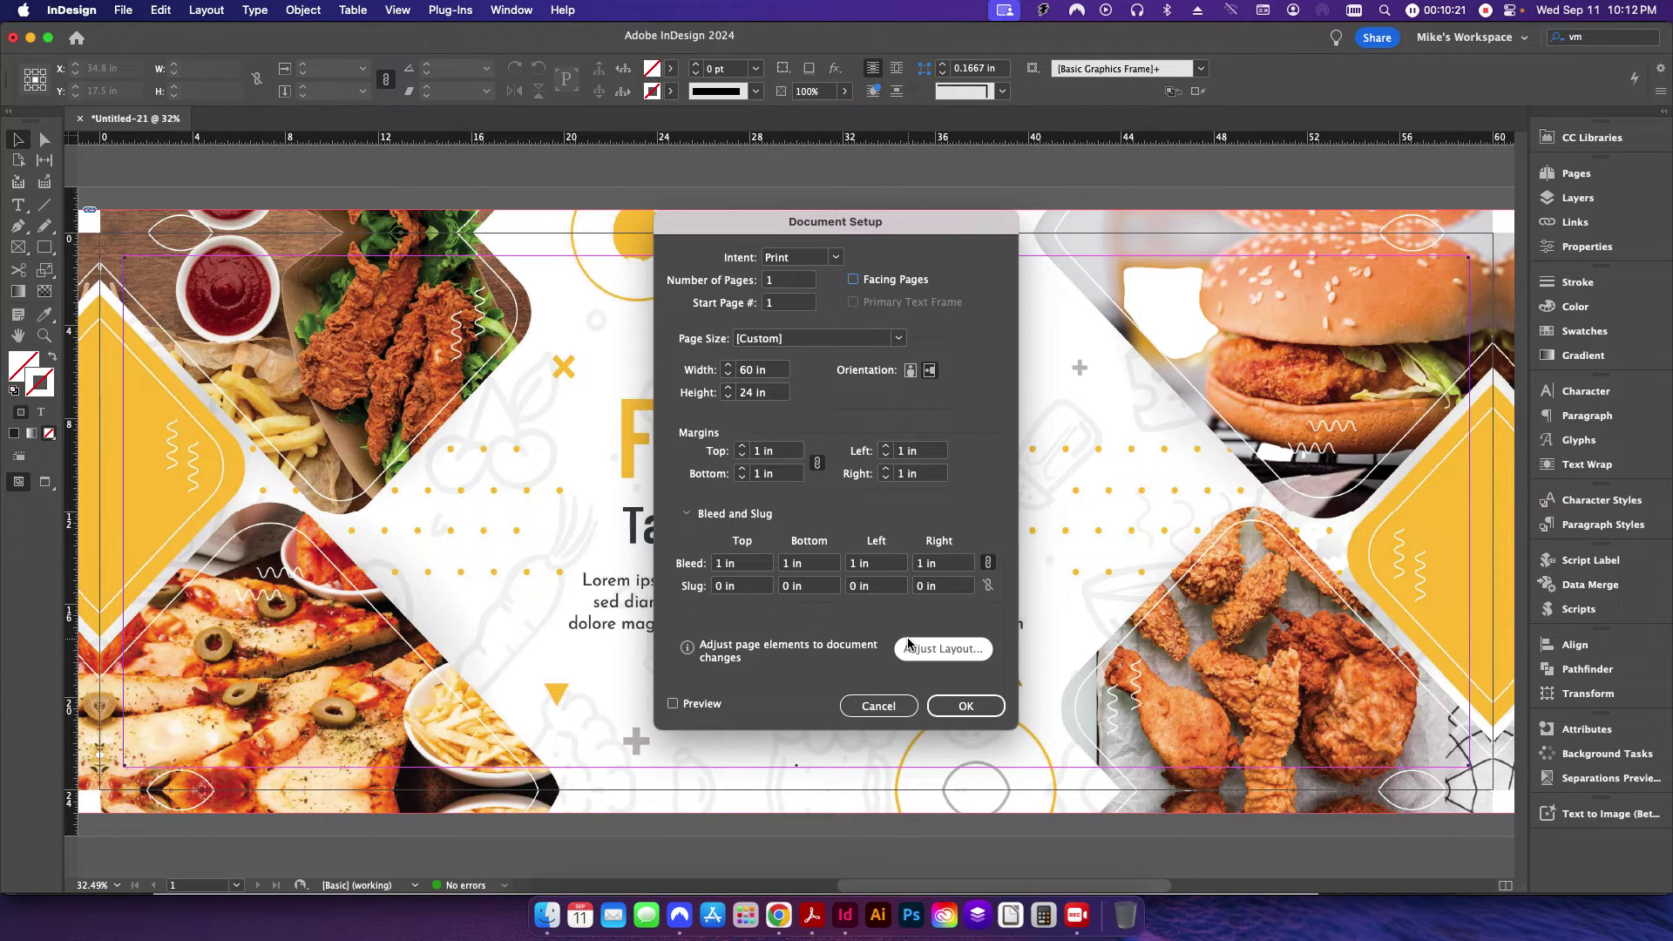
pyautogui.write('72')
pyautogui.press('Tab')
pyautogui.press('Return')
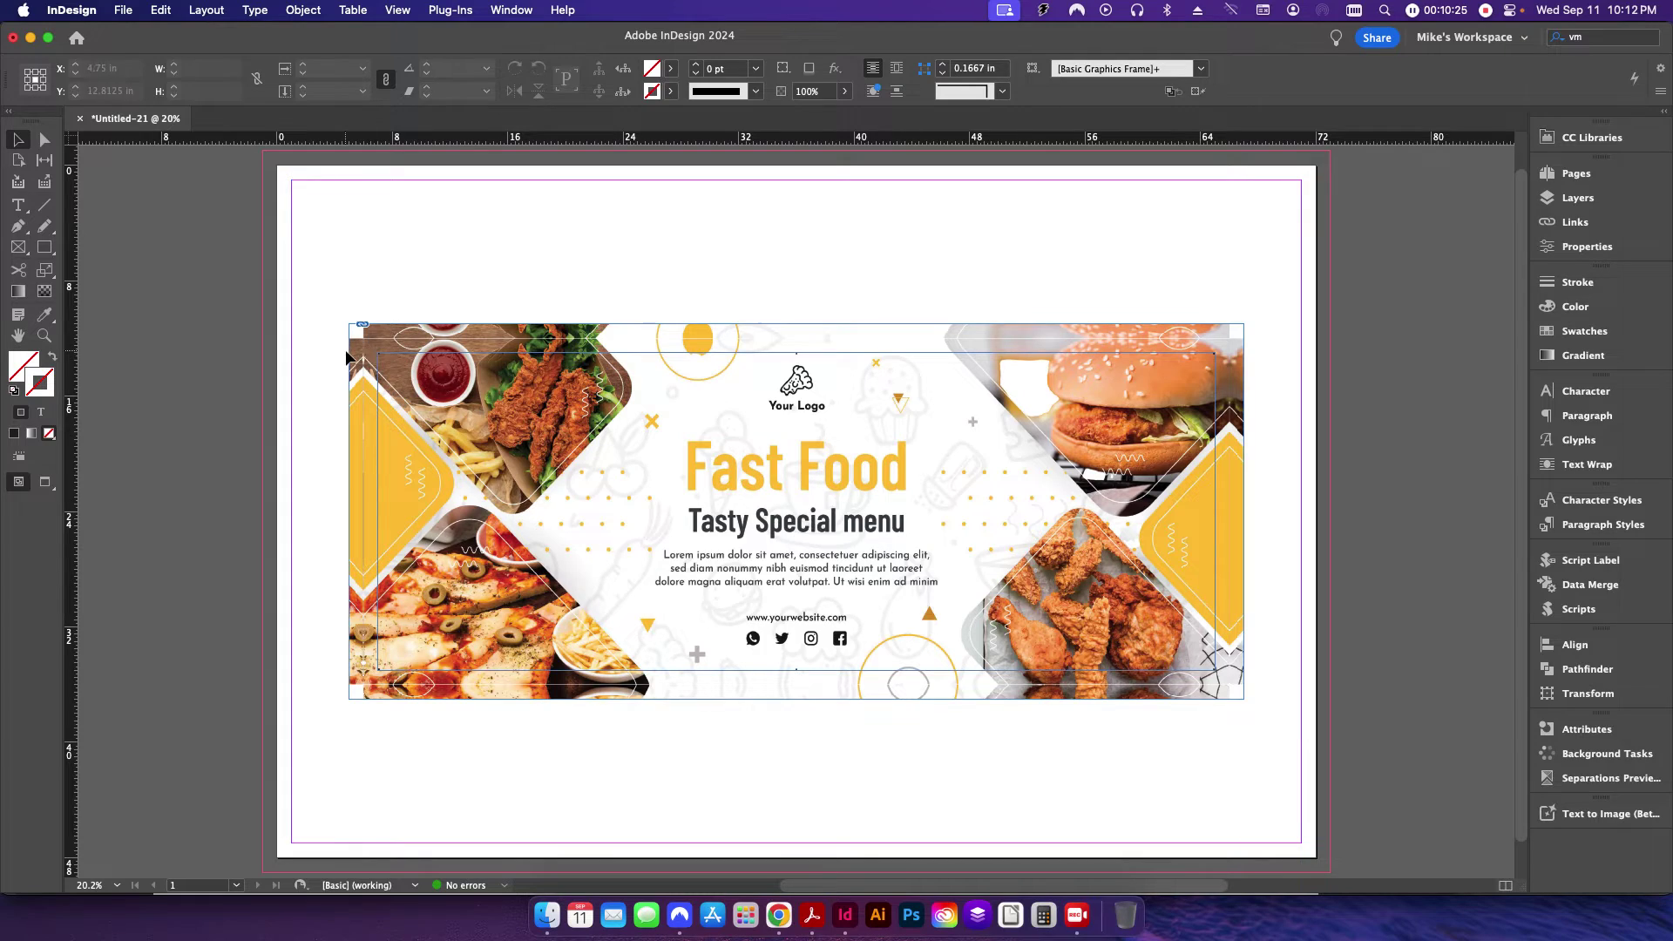
# - Delete the food menu artwork and place 8675309_BusinessBanner.pdf at full size on the page
pyautogui.click(427, 414)
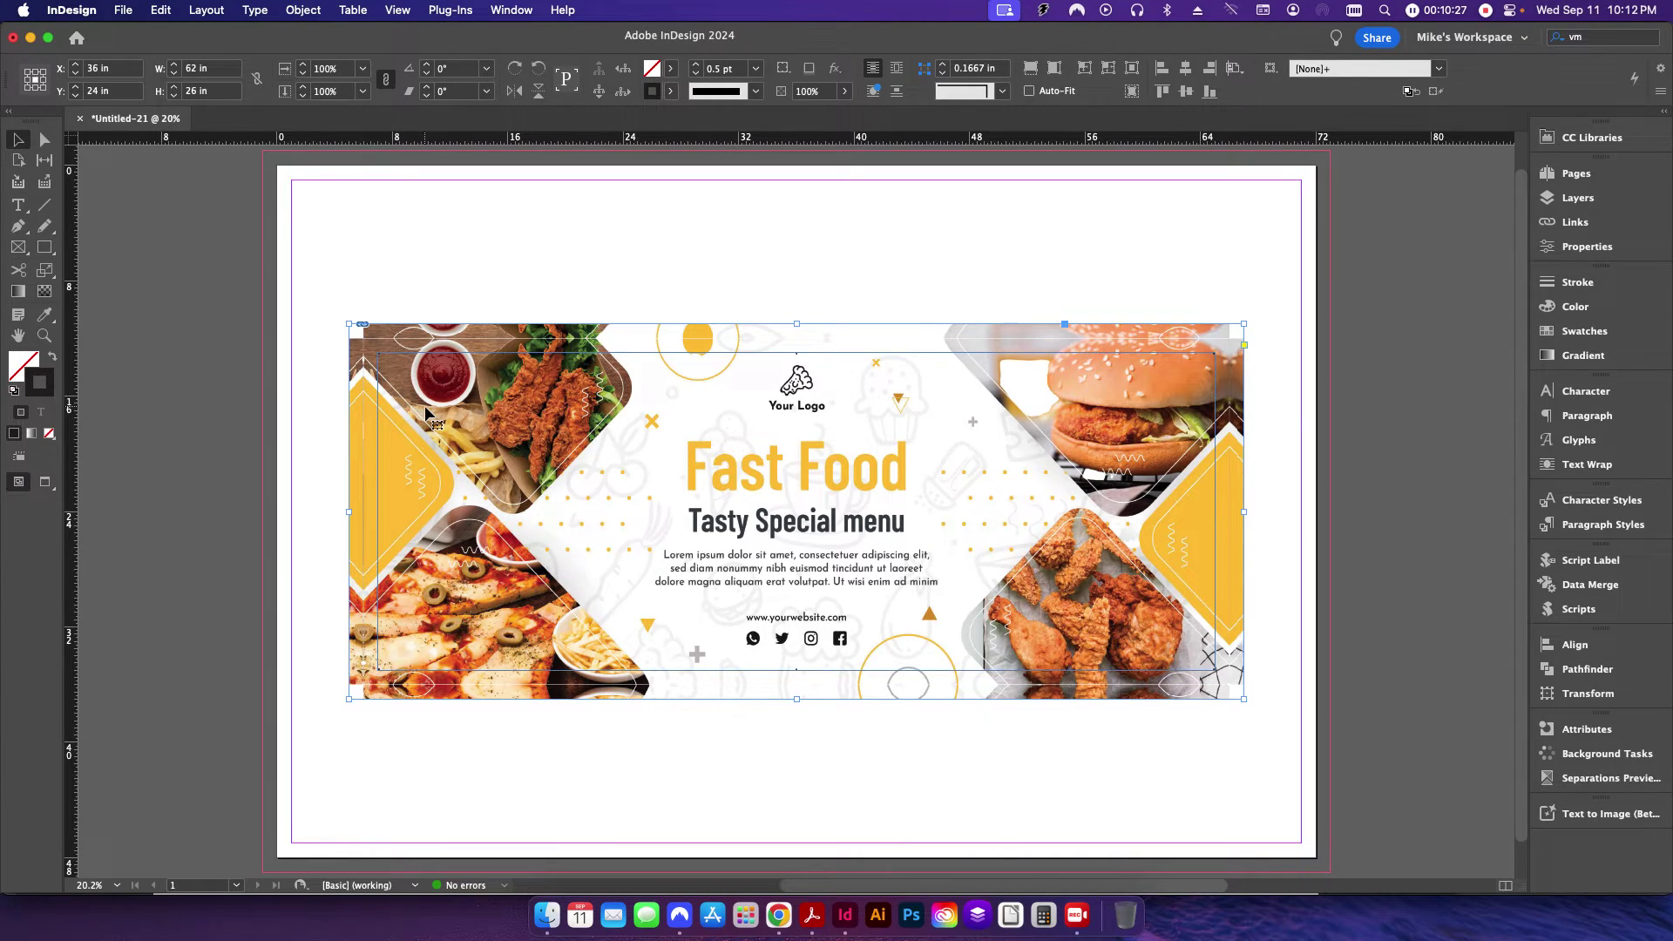
pyautogui.press('Delete')
pyautogui.press('super+d')
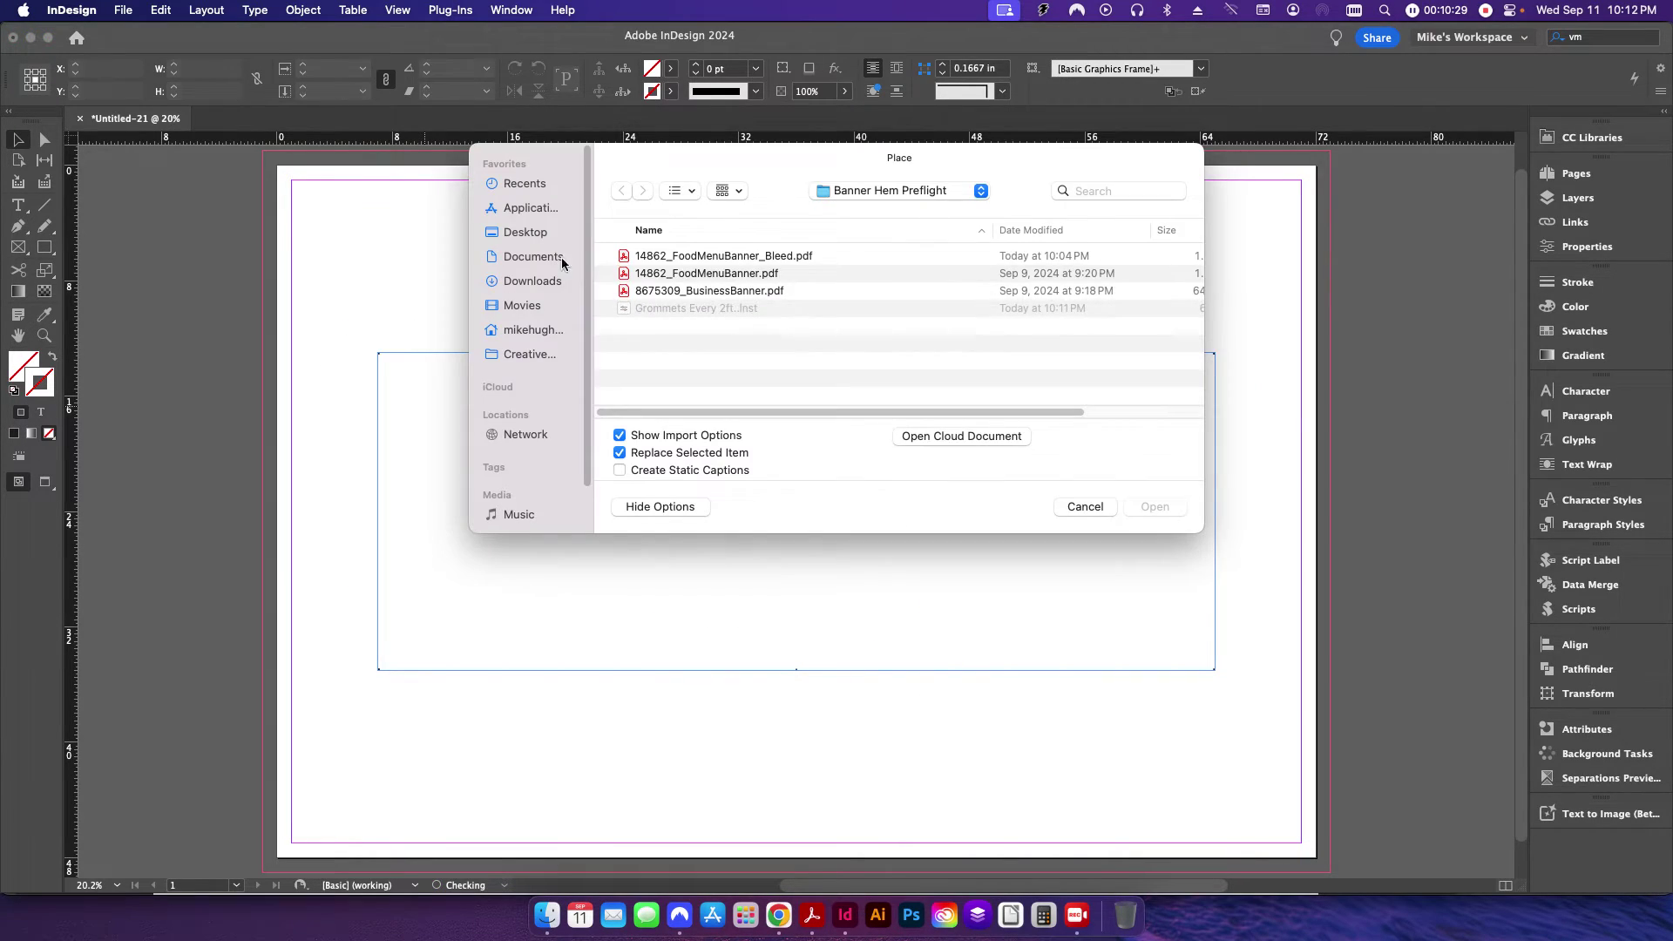
pyautogui.doubleClick(665, 291)
pyautogui.press('Return')
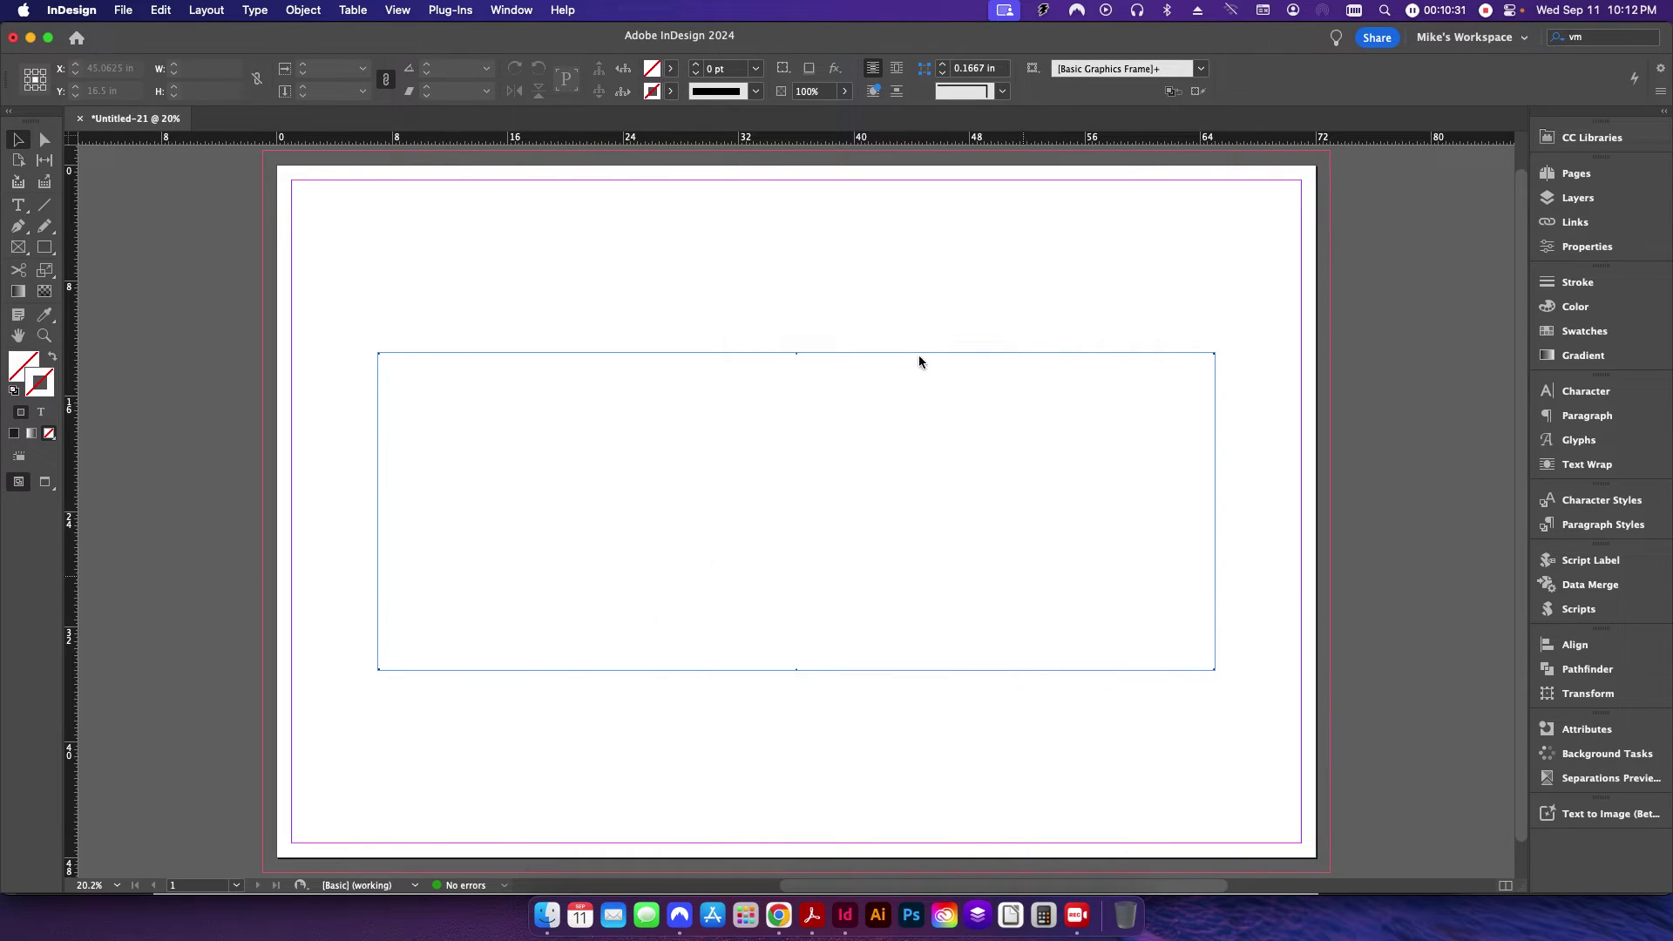
pyautogui.click(1102, 158)
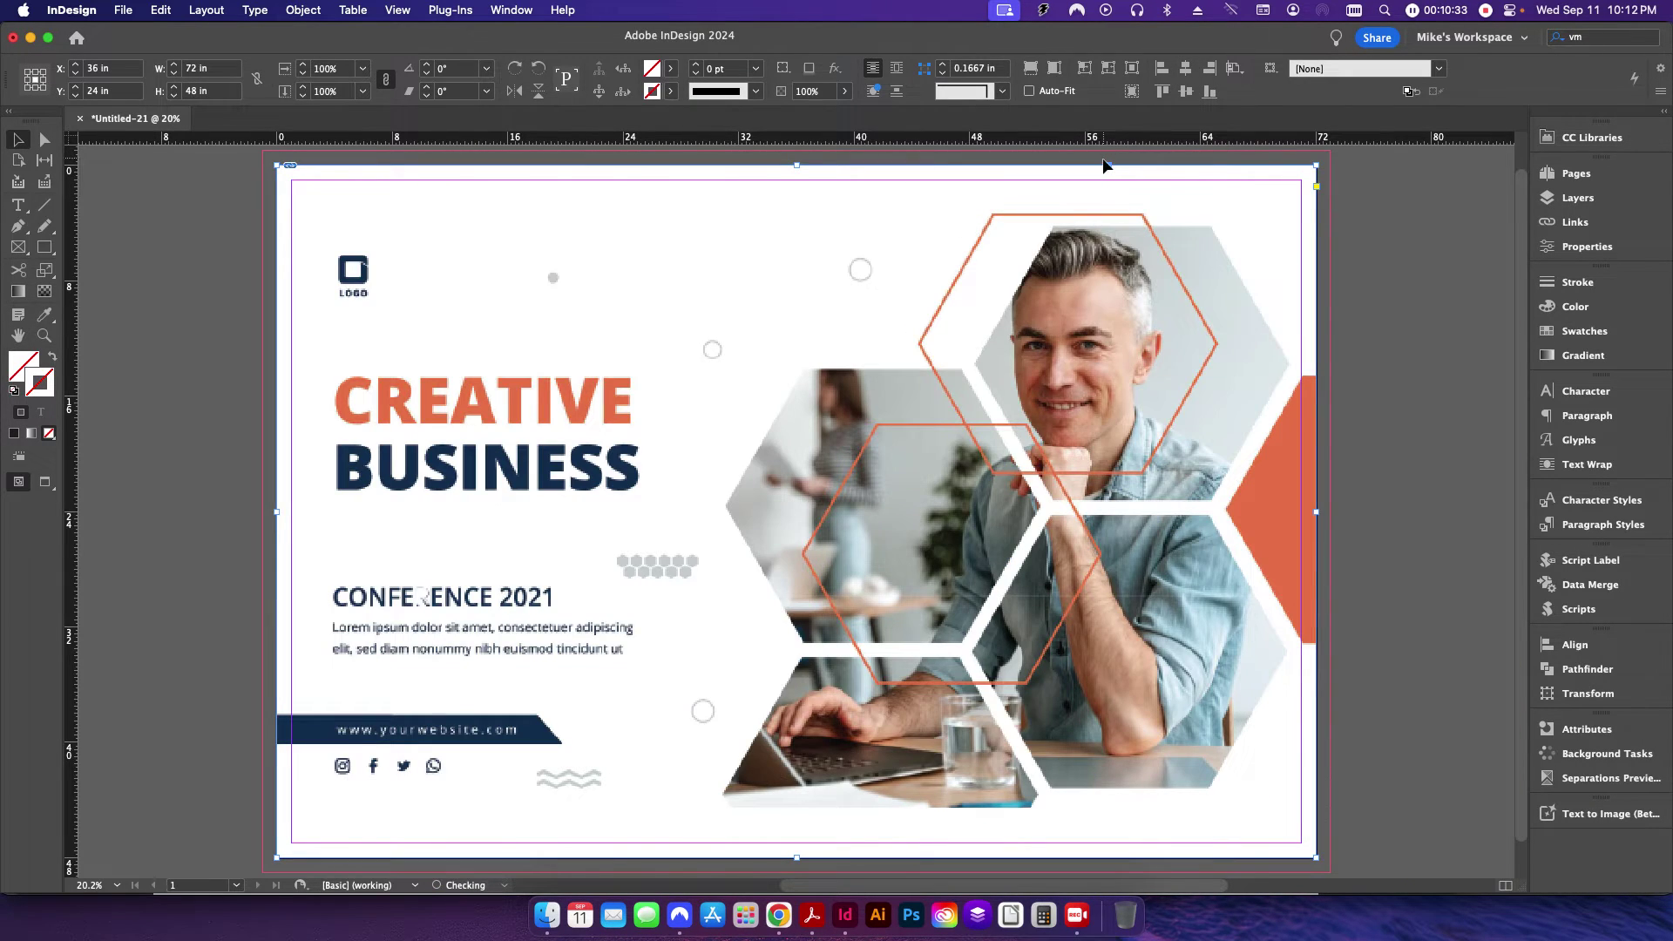
# - Fit the grommet rectangle to the page margins at 70 by 46 in and show the page in preview mode
pyautogui.click(507, 352)
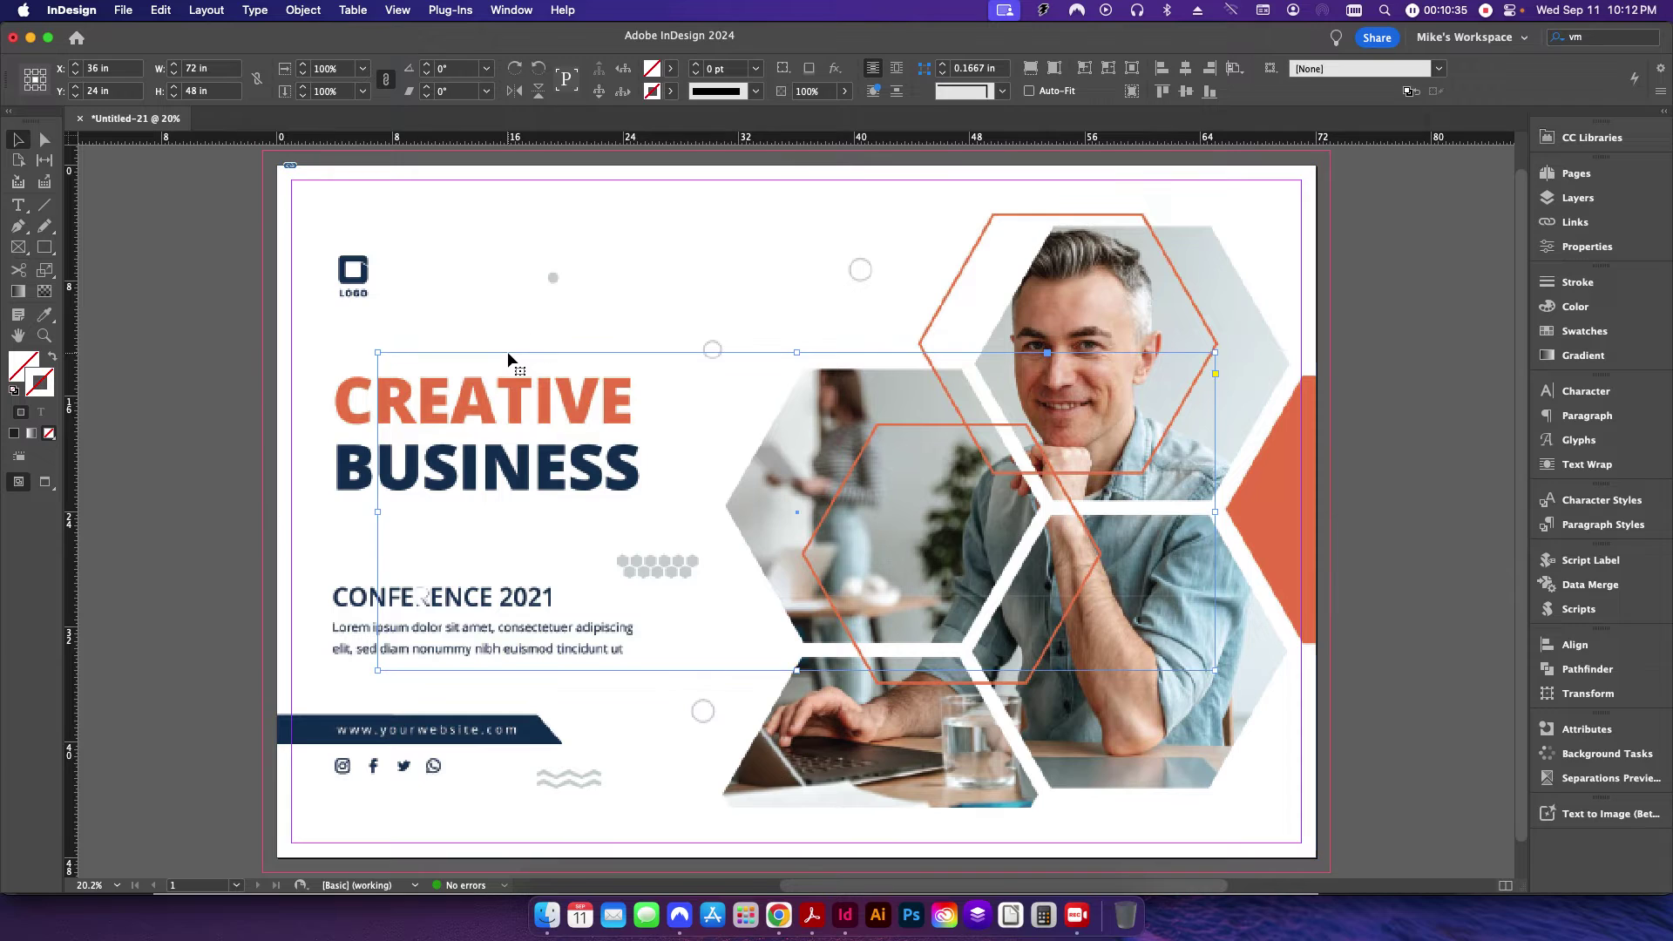
pyautogui.moveTo(421, 353); pyautogui.dragTo(334, 180)
pyautogui.moveTo(1130, 500); pyautogui.dragTo(1300, 846)
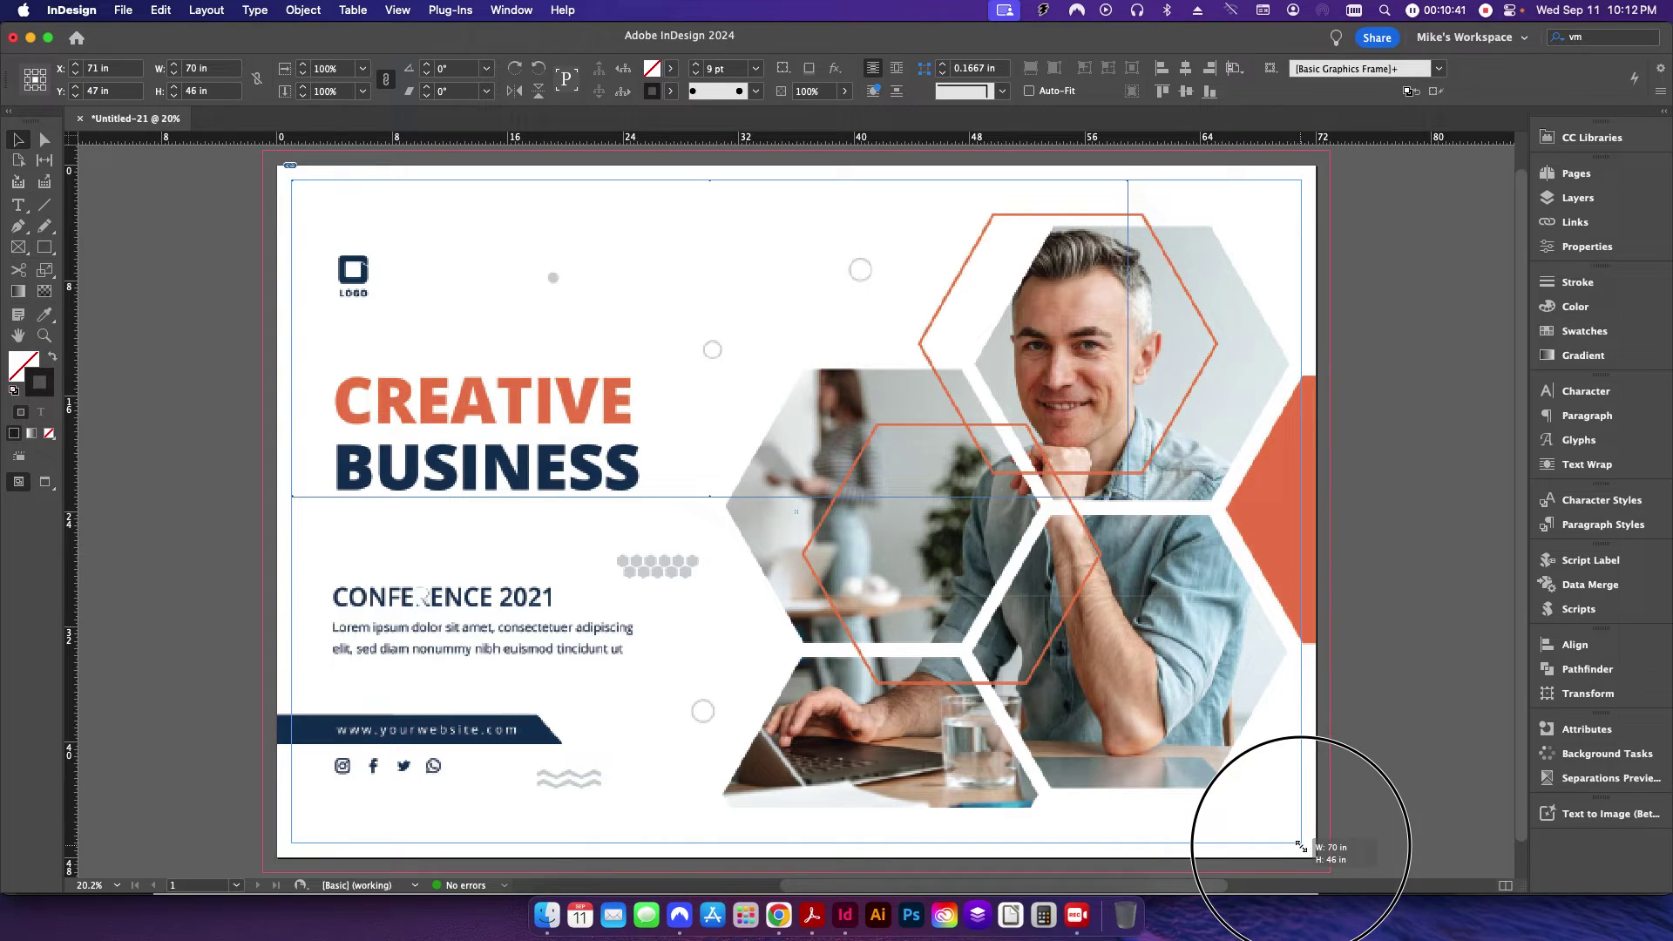
pyautogui.click(233, 270)
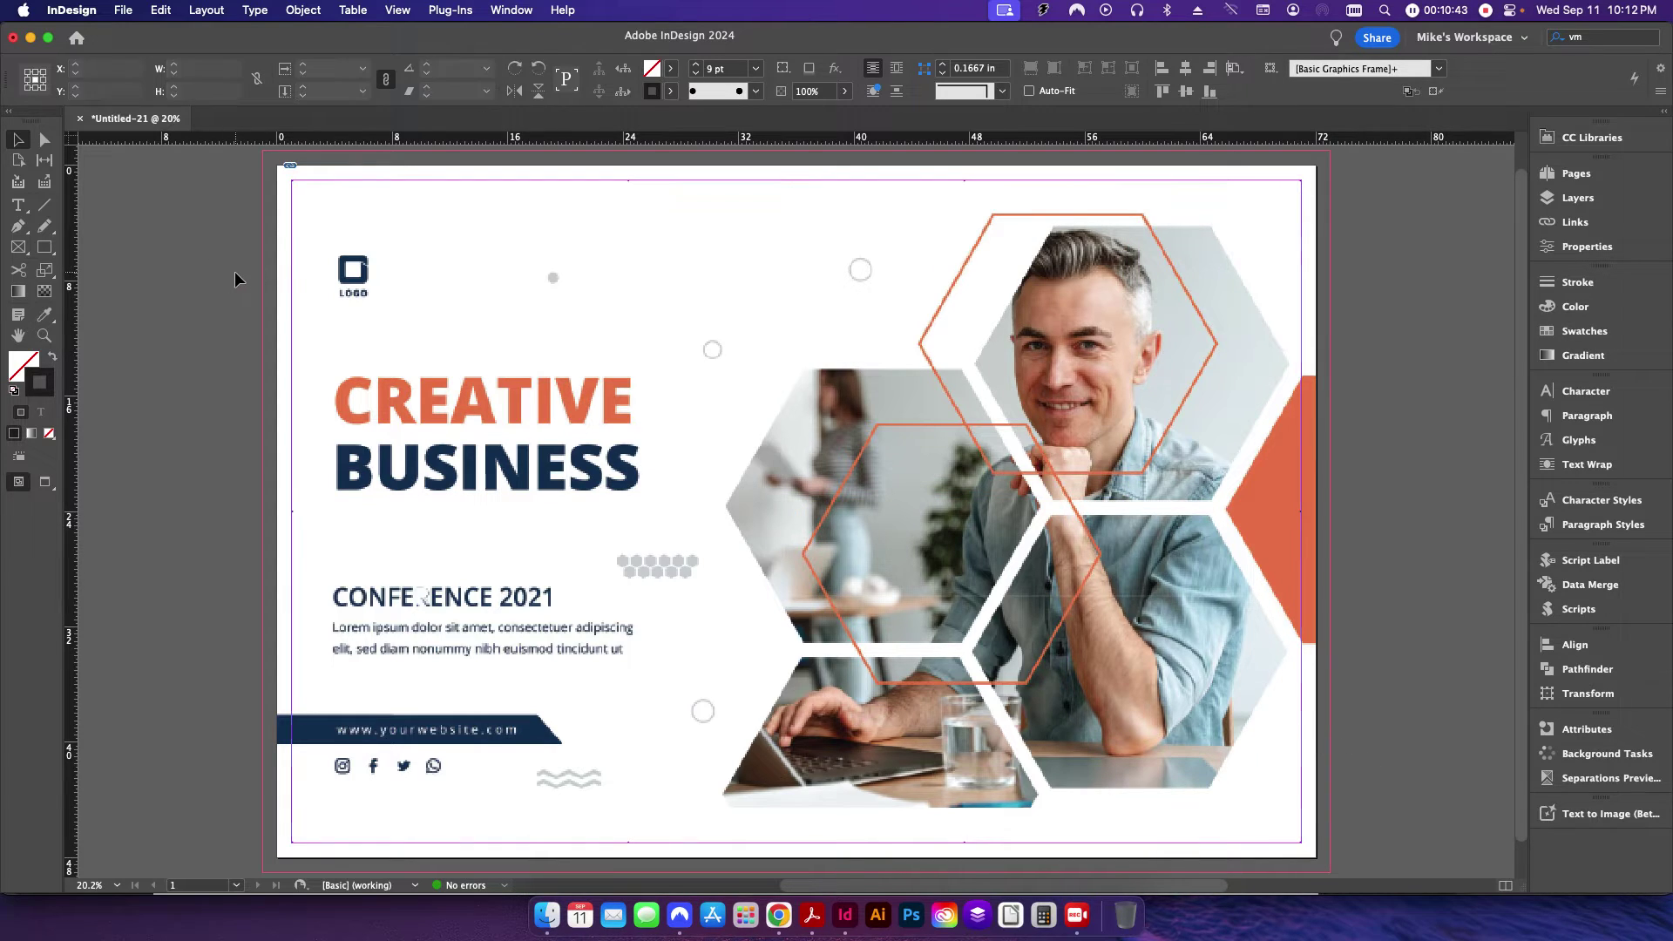
pyautogui.press('w')
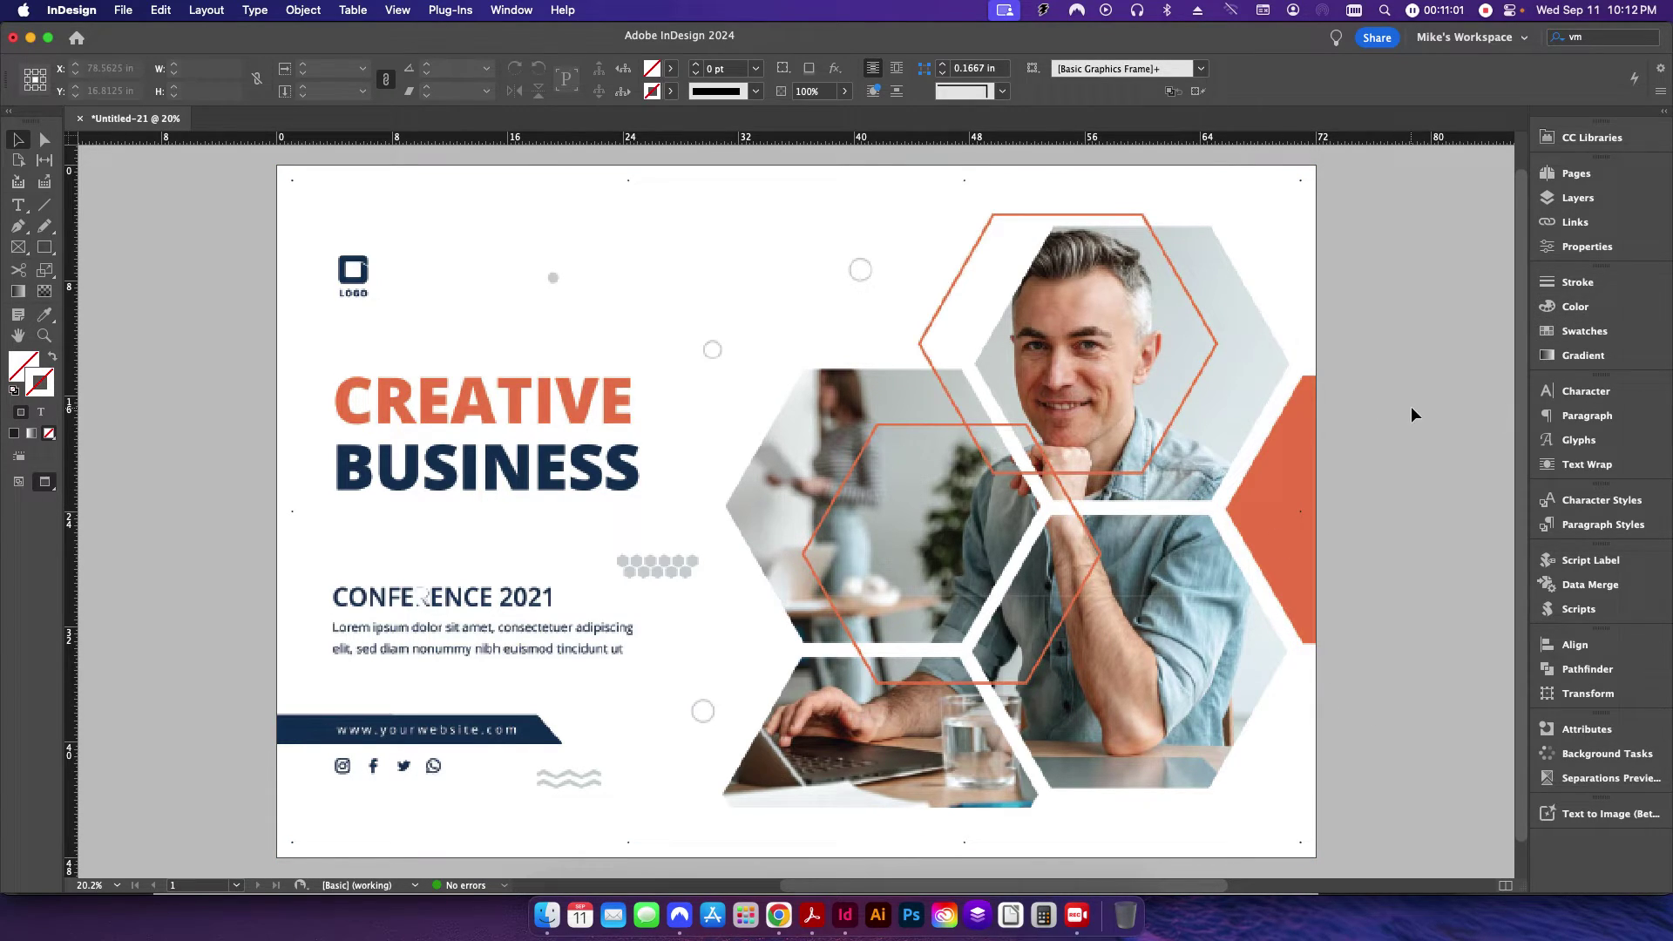
# - Undo the artwork swap and page resize back to the food menu banner, and show it in normal view
pyautogui.press('super+z')
pyautogui.press('super+z')
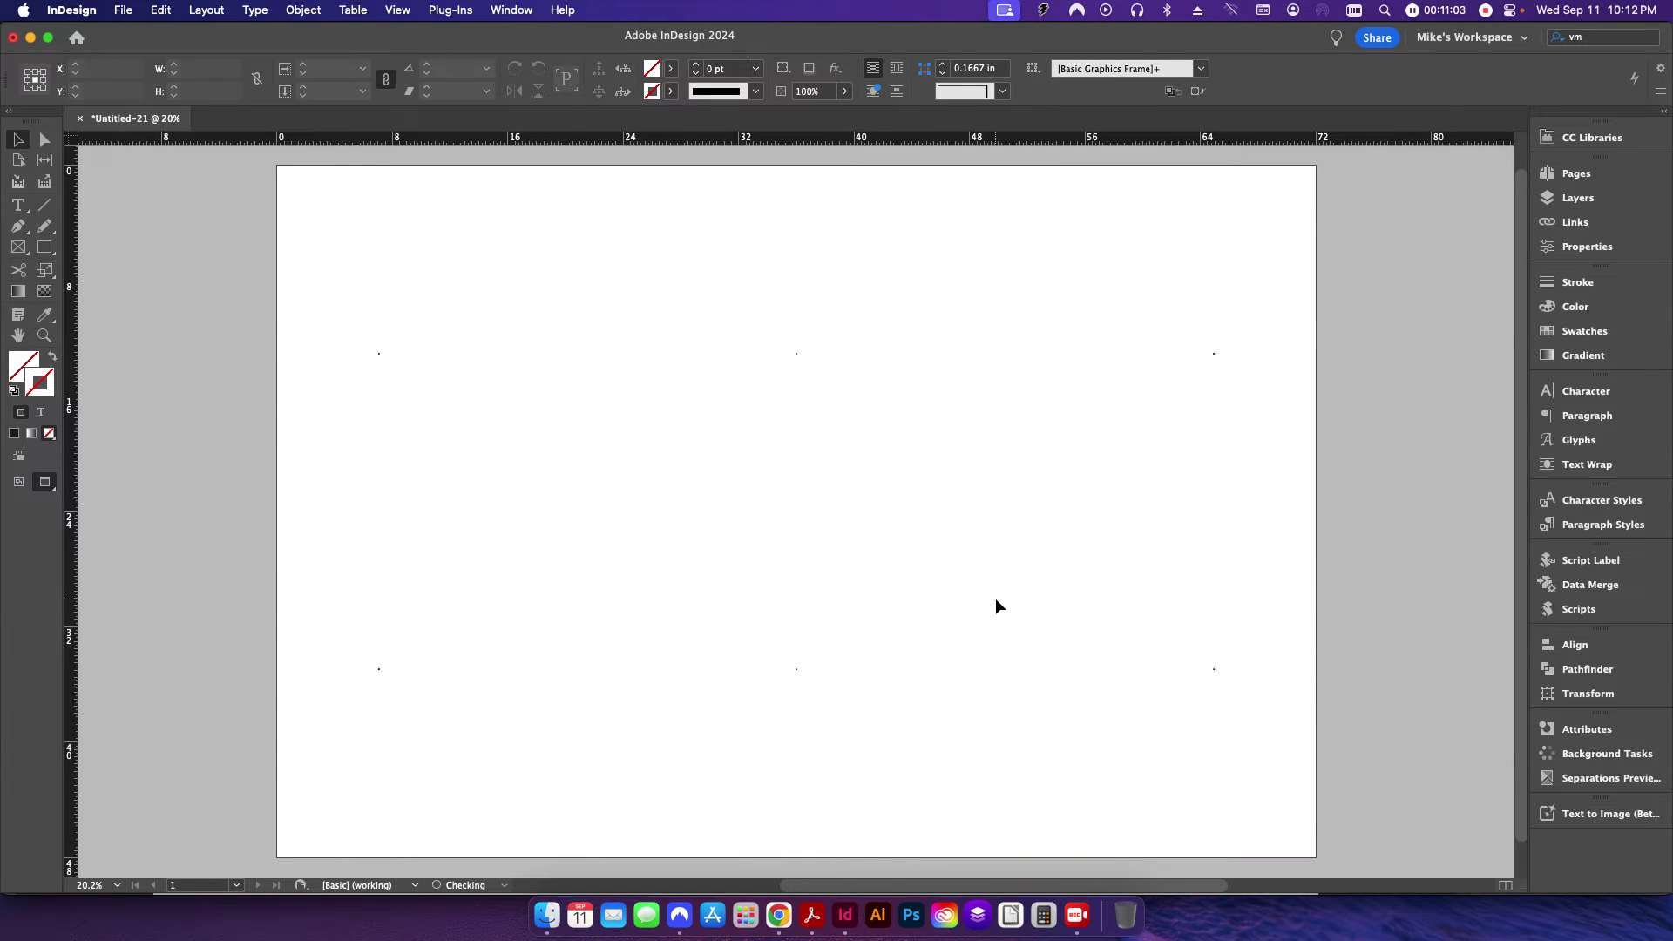
pyautogui.press('super+shift+z')
pyautogui.press('super+shift+z')
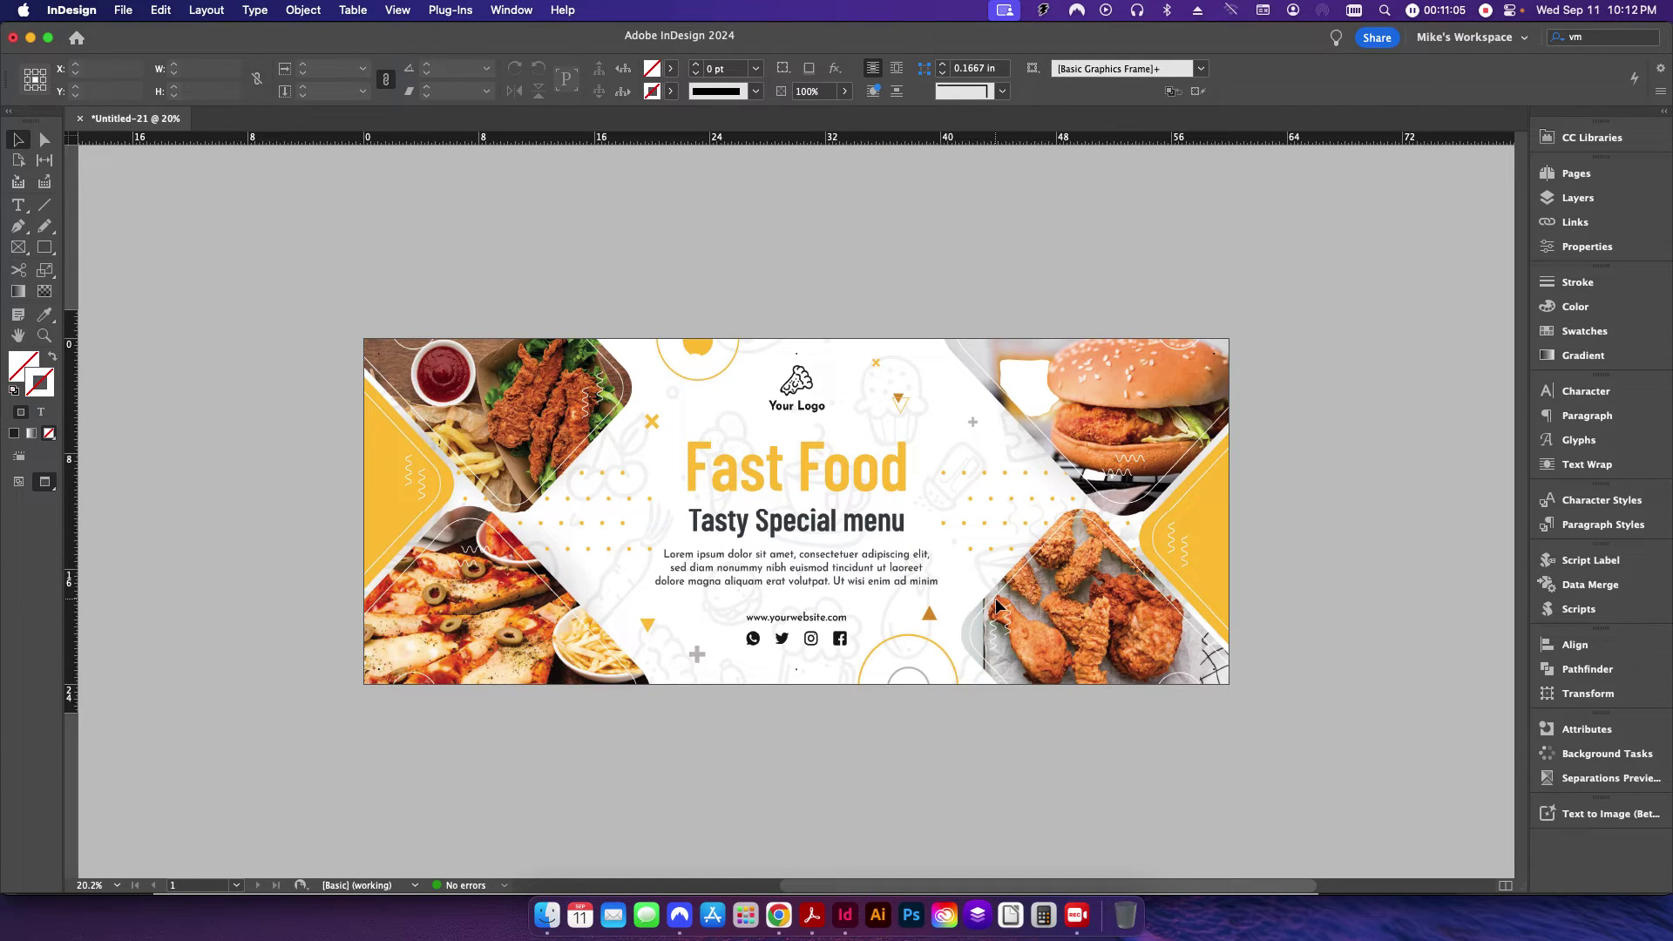
pyautogui.press('w')
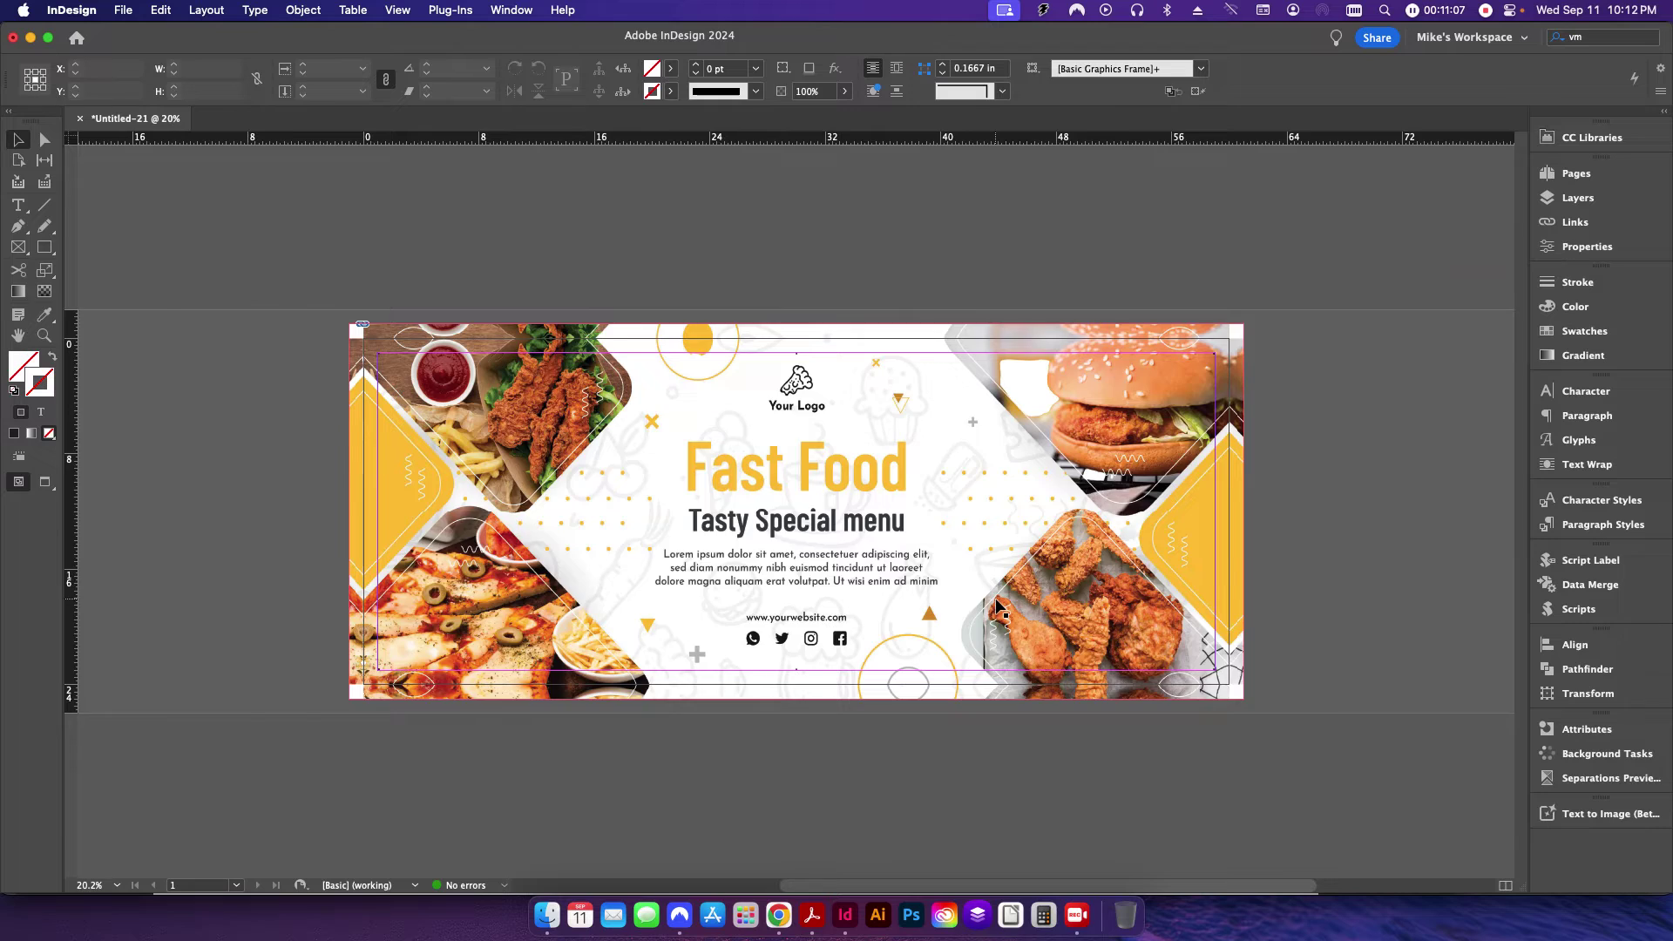
pyautogui.press('super+0')
# - Draw a text frame across the middle of the food menu banner and set its type size to 24 pt
pyautogui.press('t')
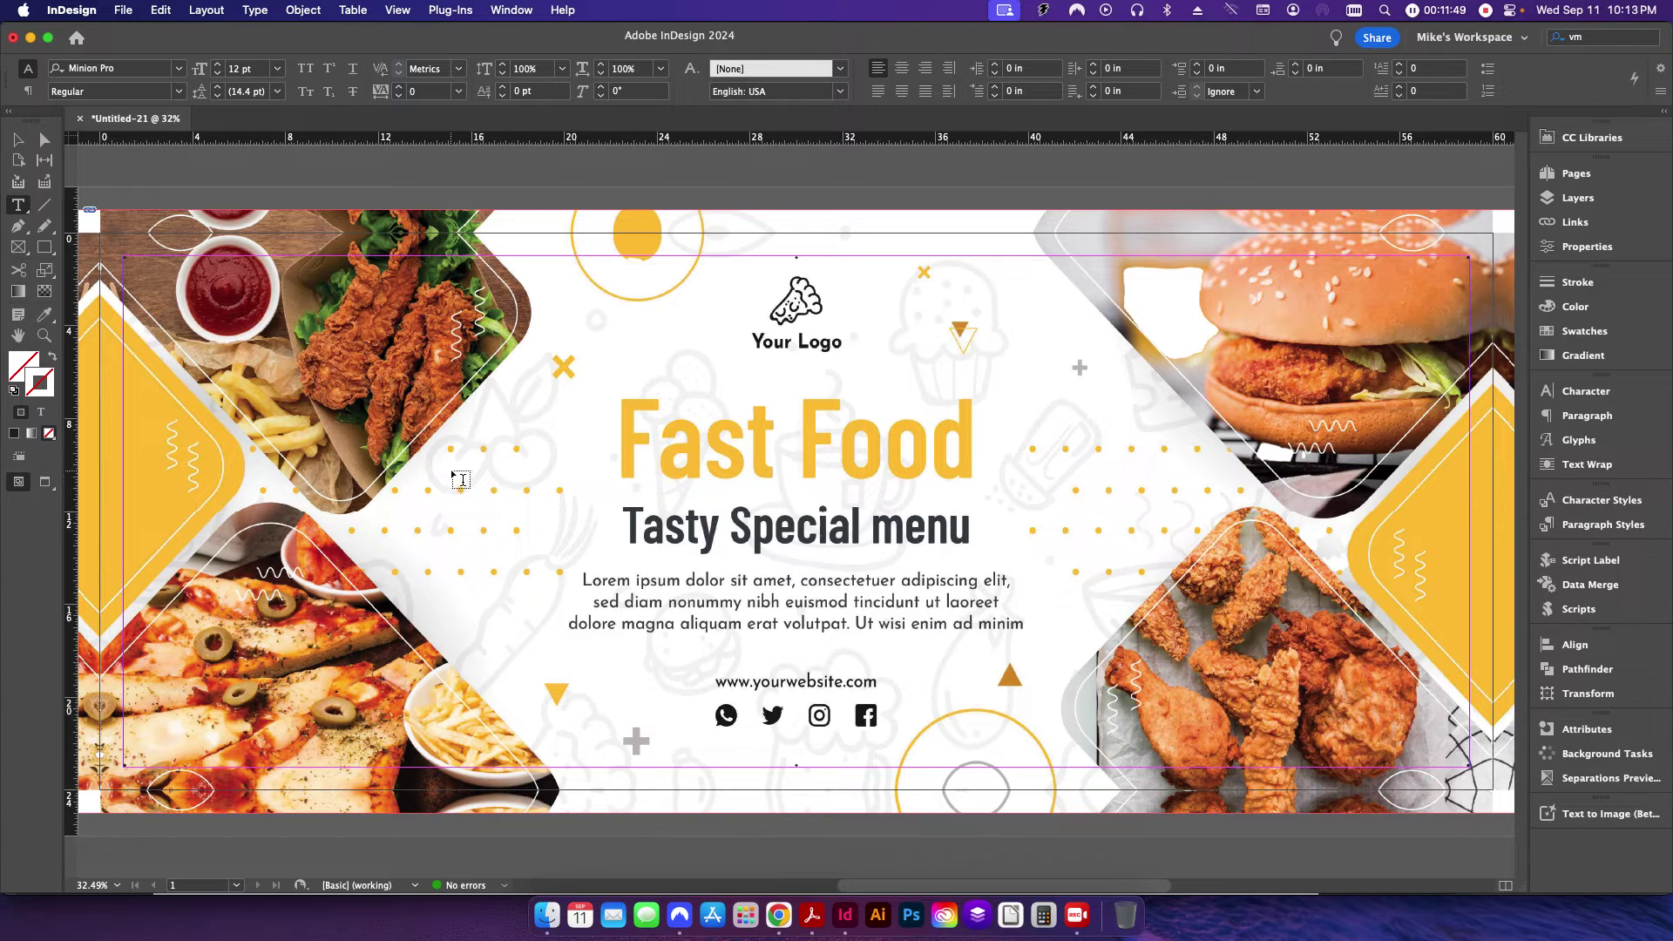
pyautogui.moveTo(470, 452); pyautogui.dragTo(1014, 704)
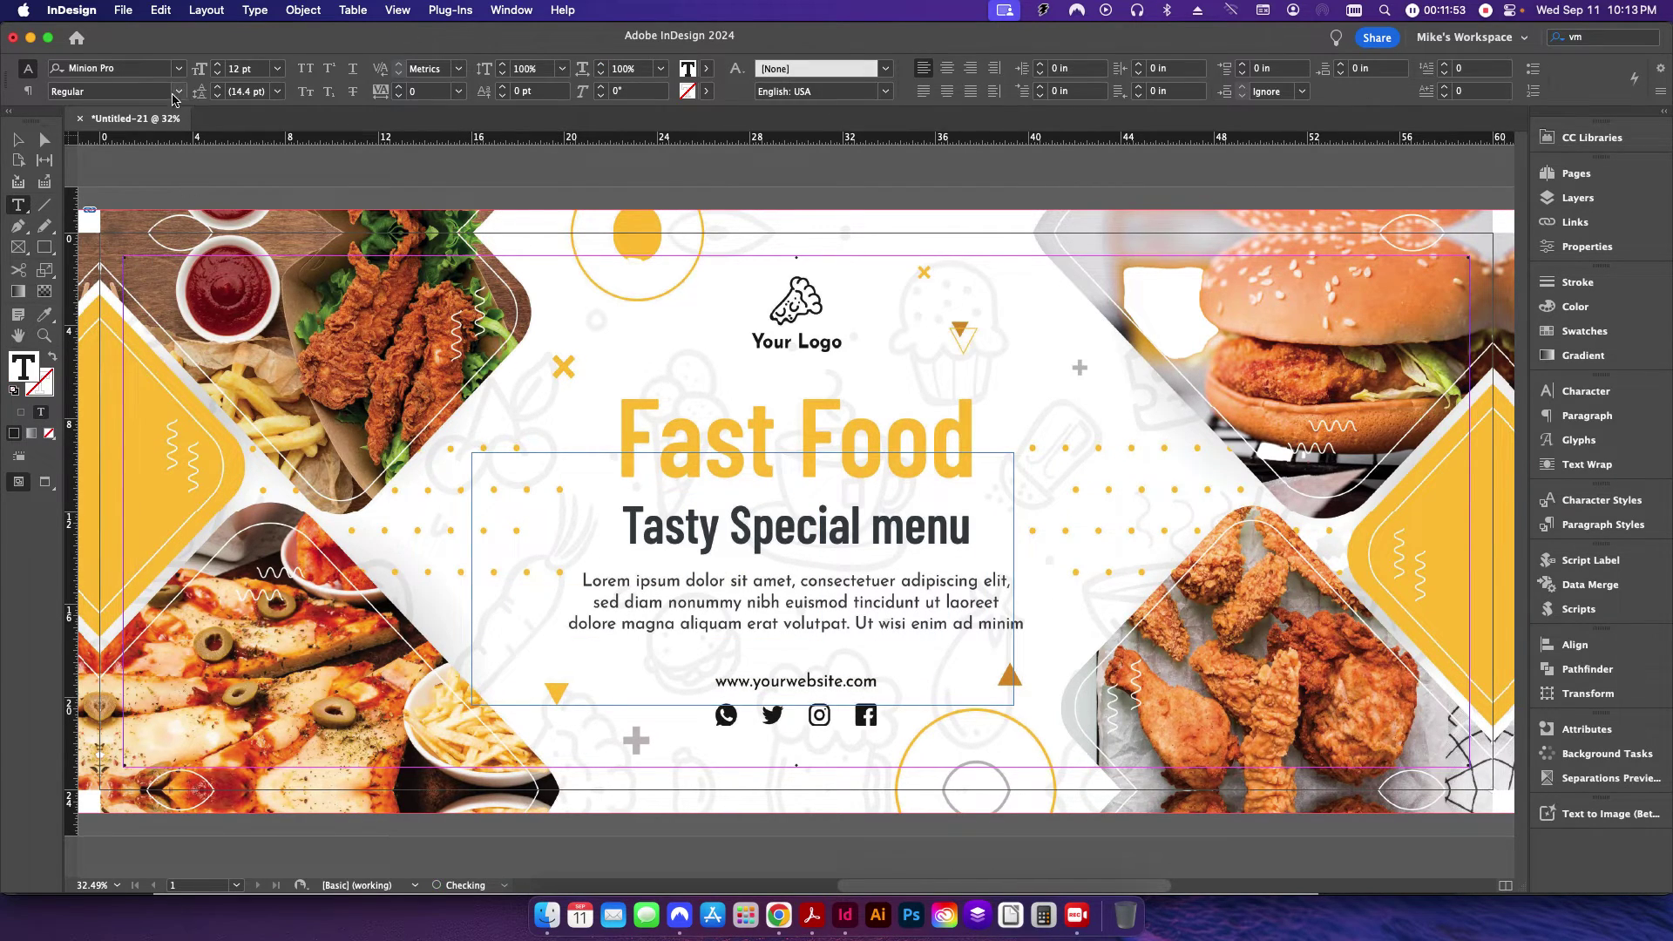
pyautogui.click(255, 73)
pyautogui.write('24')
pyautogui.press('Return')
# - Set the new text frame's font to Helvetica Neue Bold
pyautogui.click(177, 69)
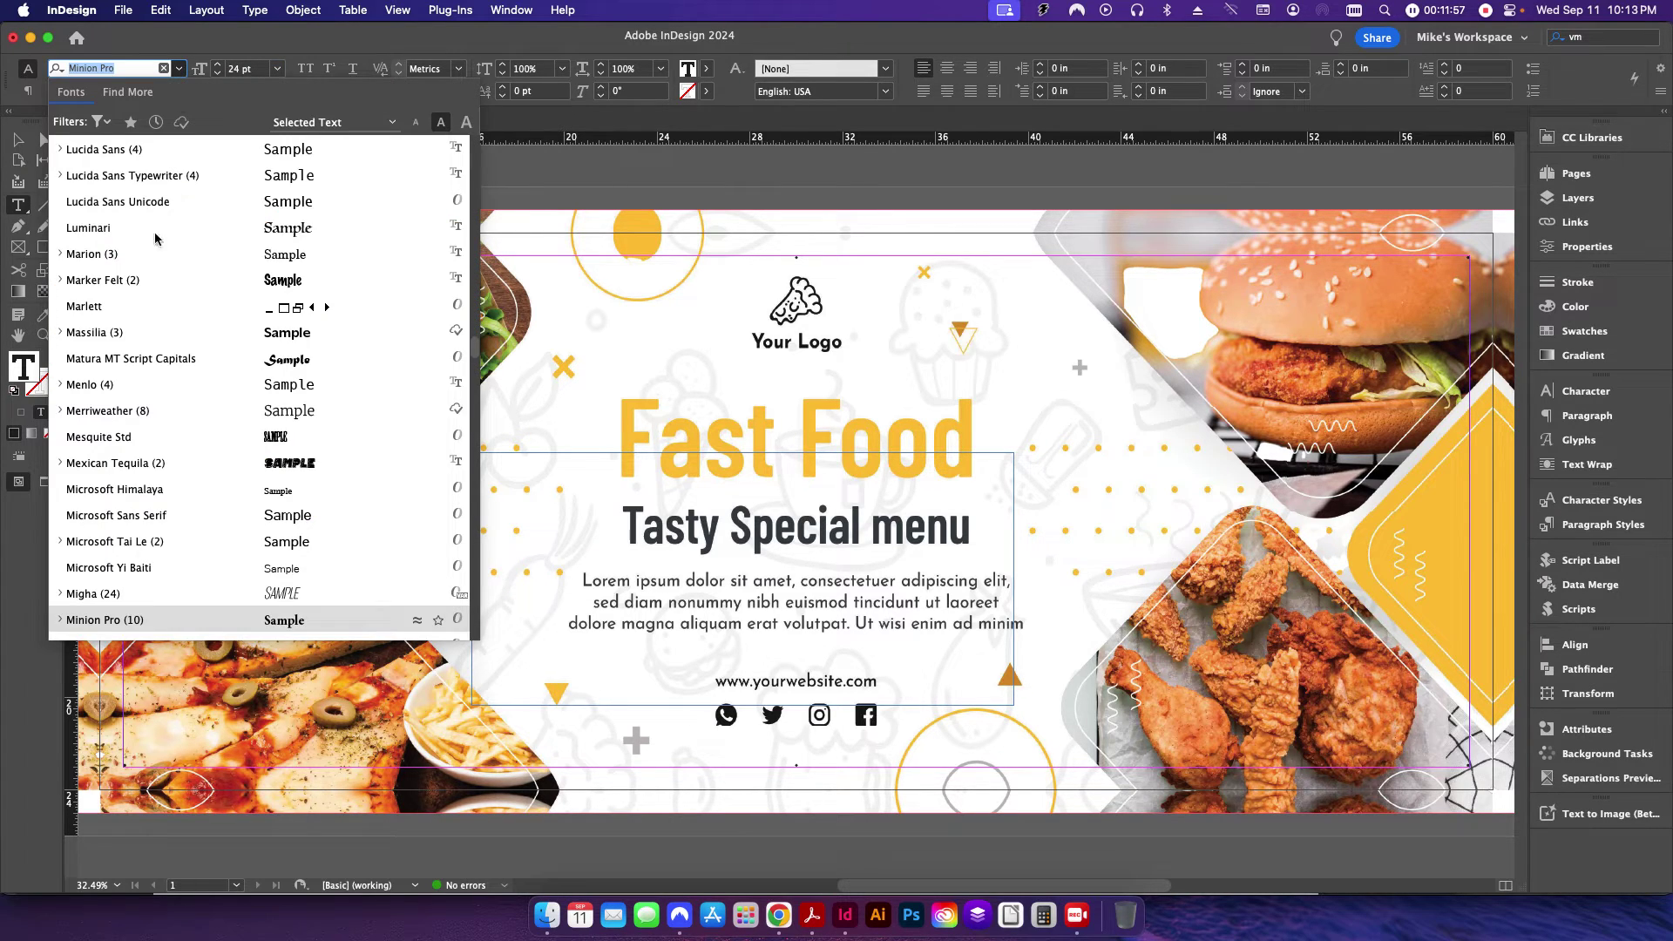
pyautogui.scroll(10, 146, 392)
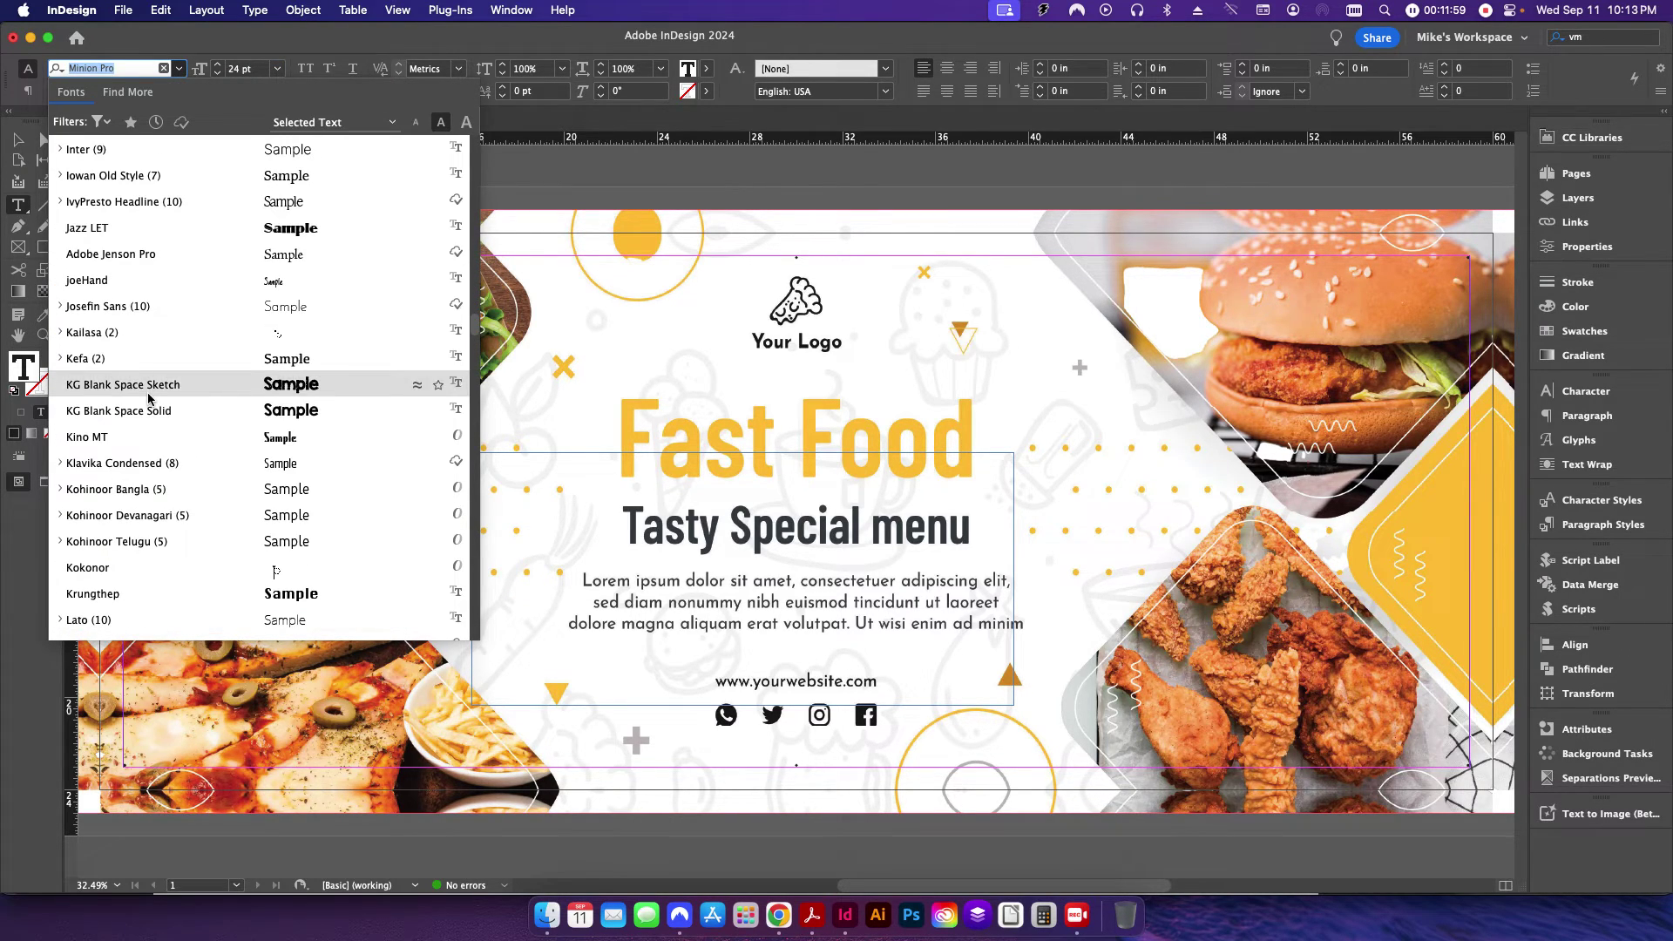
pyautogui.scroll(10, 146, 401)
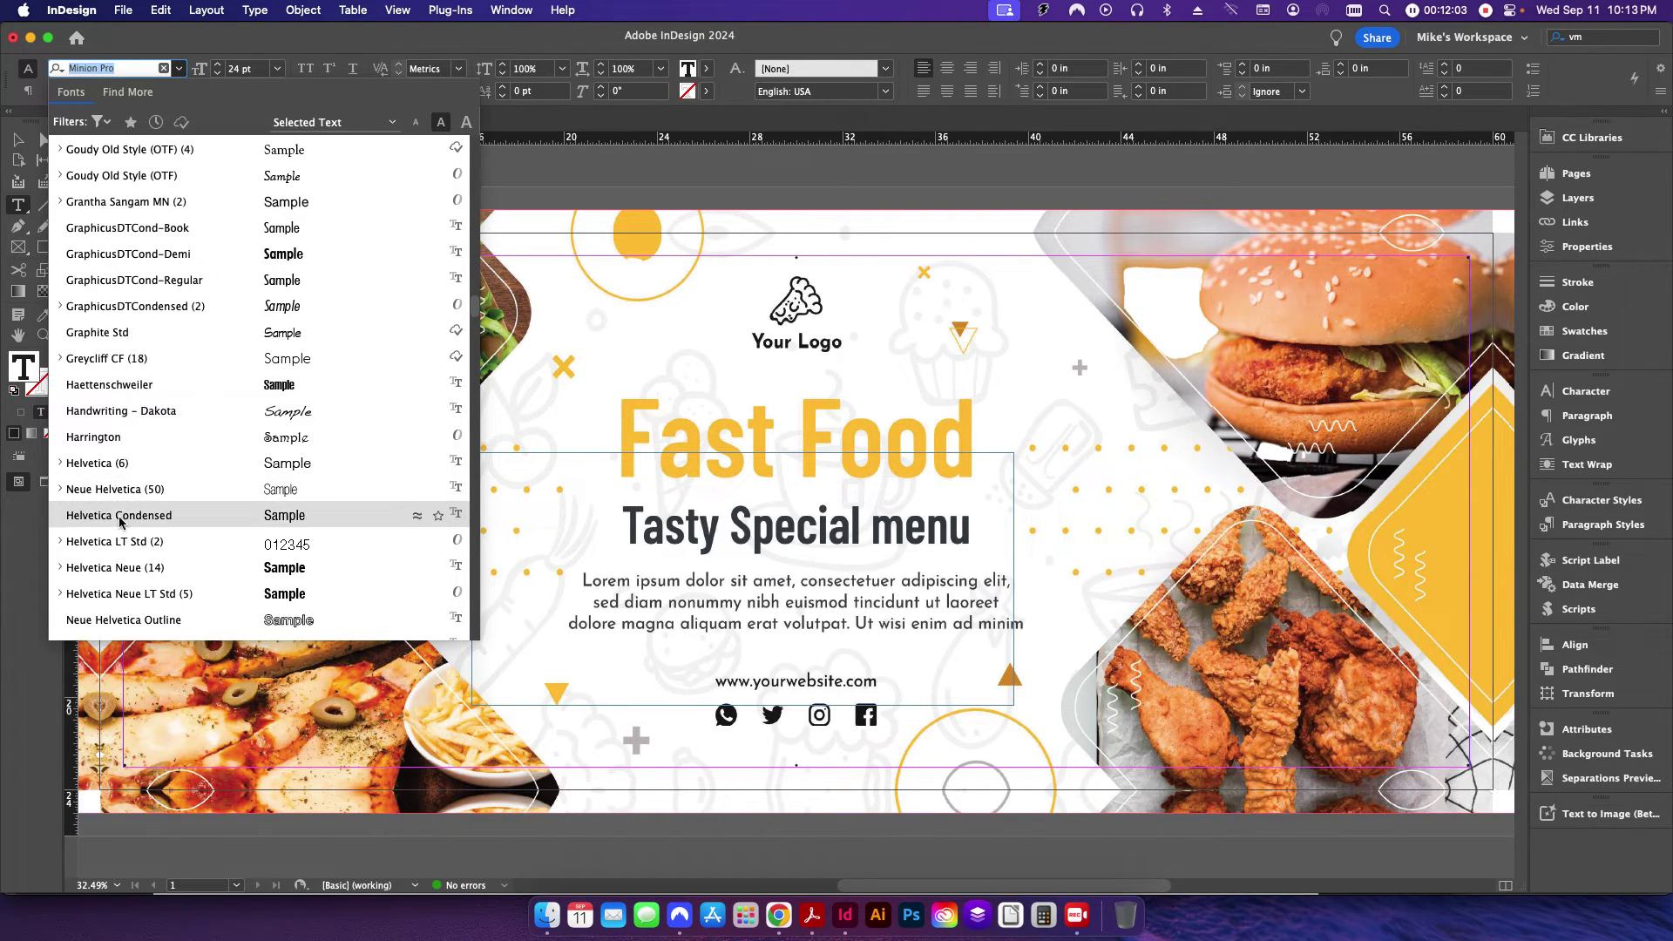
pyautogui.click(121, 567)
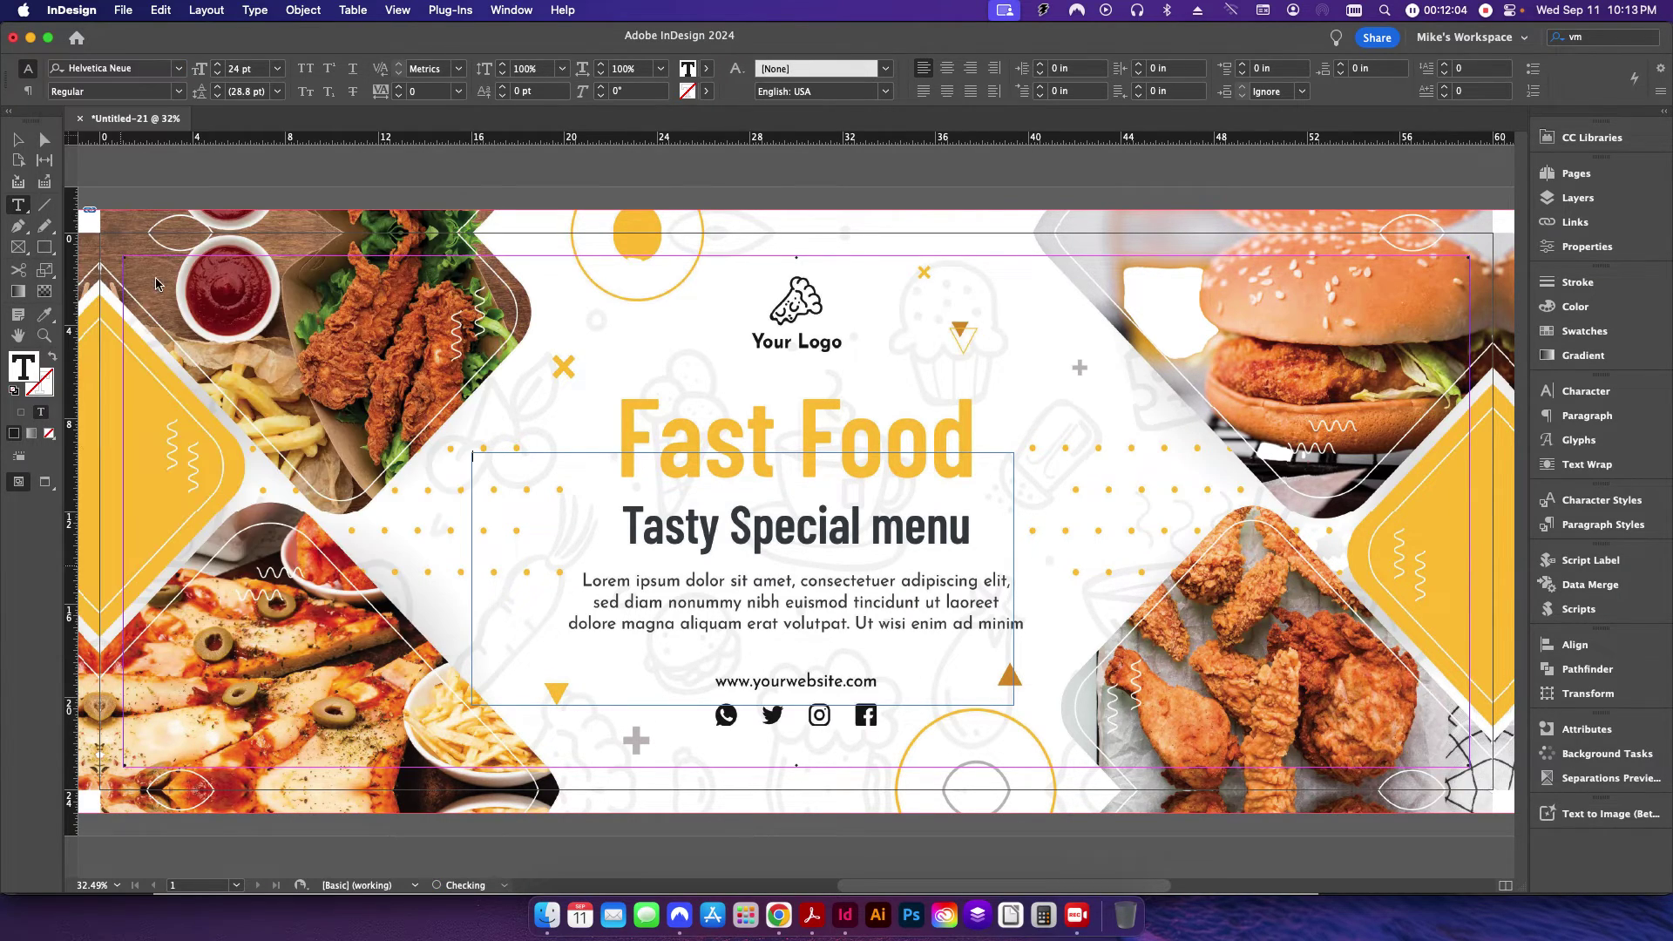
pyautogui.click(179, 91)
pyautogui.click(112, 331)
pyautogui.write('Test')
pyautogui.press('super+a')
pyautogui.press('BackSpace')
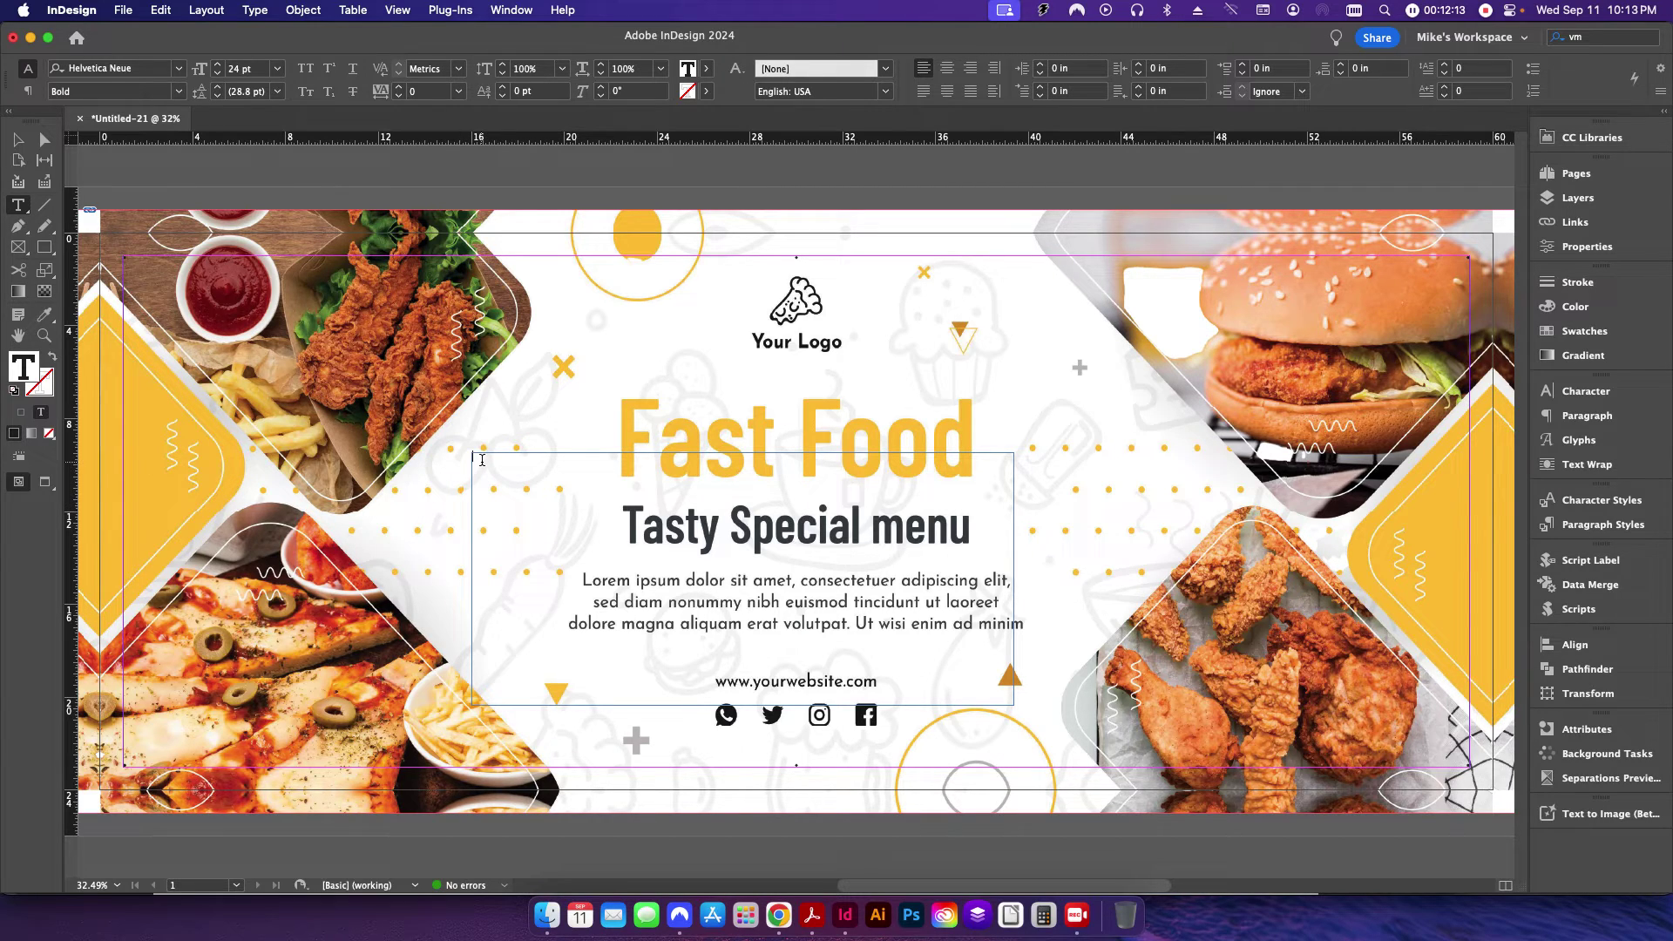
# - Define a new text variable named Imported File Name with the type Metadata Caption
pyautogui.click(254, 10)
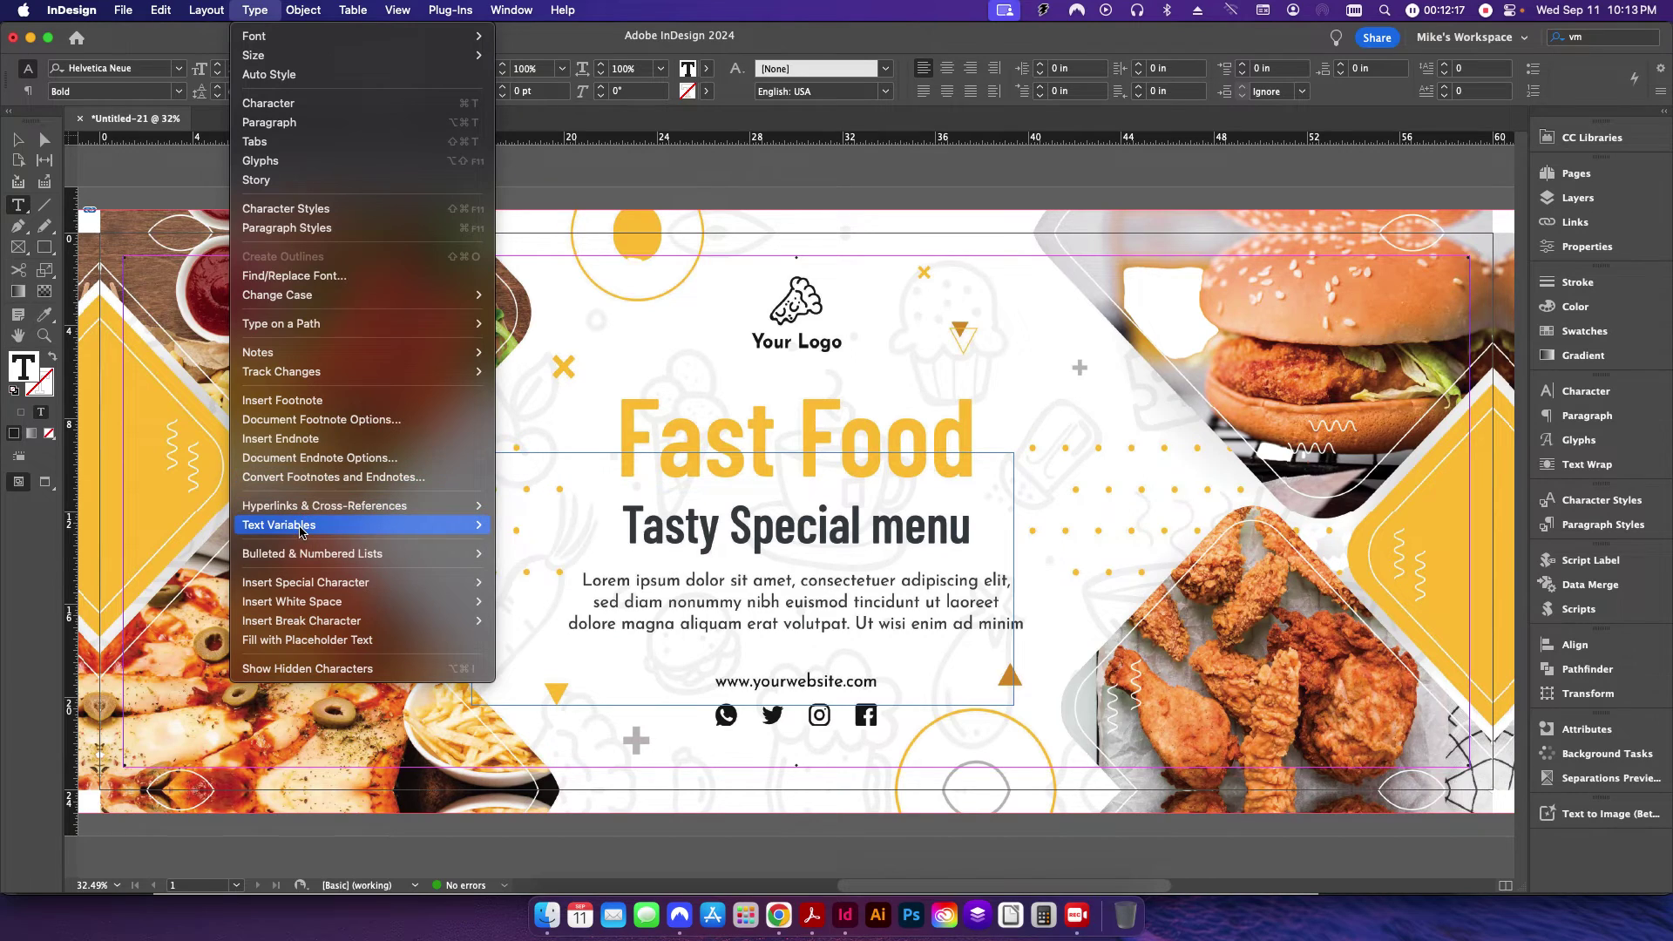
pyautogui.moveTo(301, 530)
pyautogui.click(527, 526)
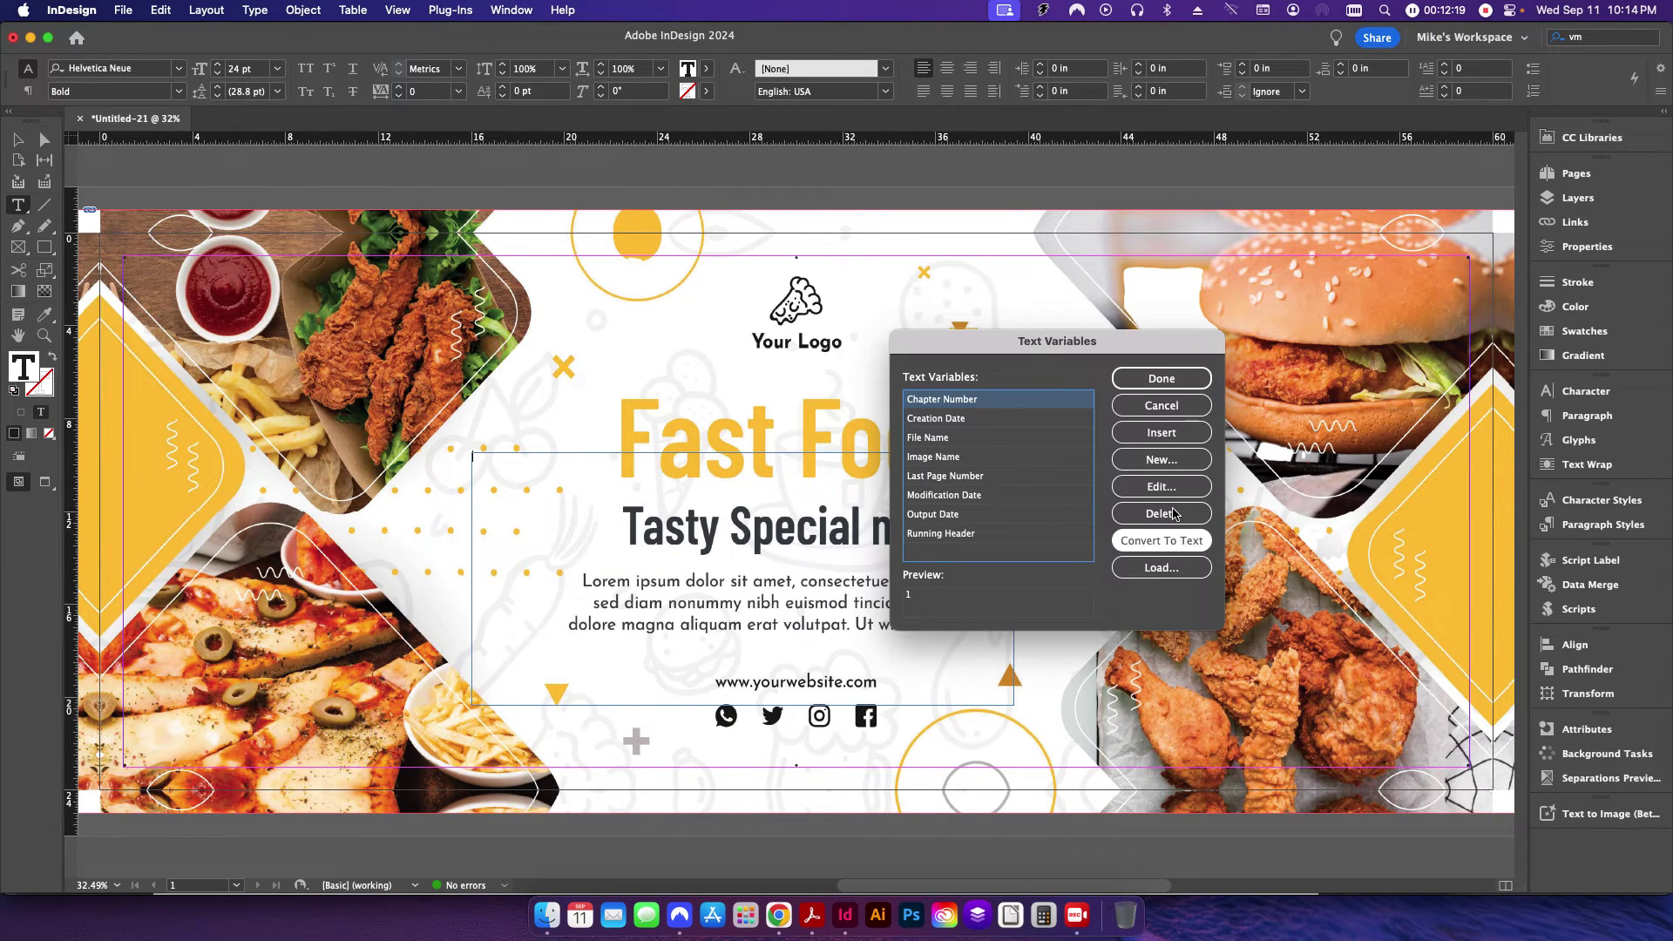
pyautogui.moveTo(1046, 342); pyautogui.dragTo(1274, 366)
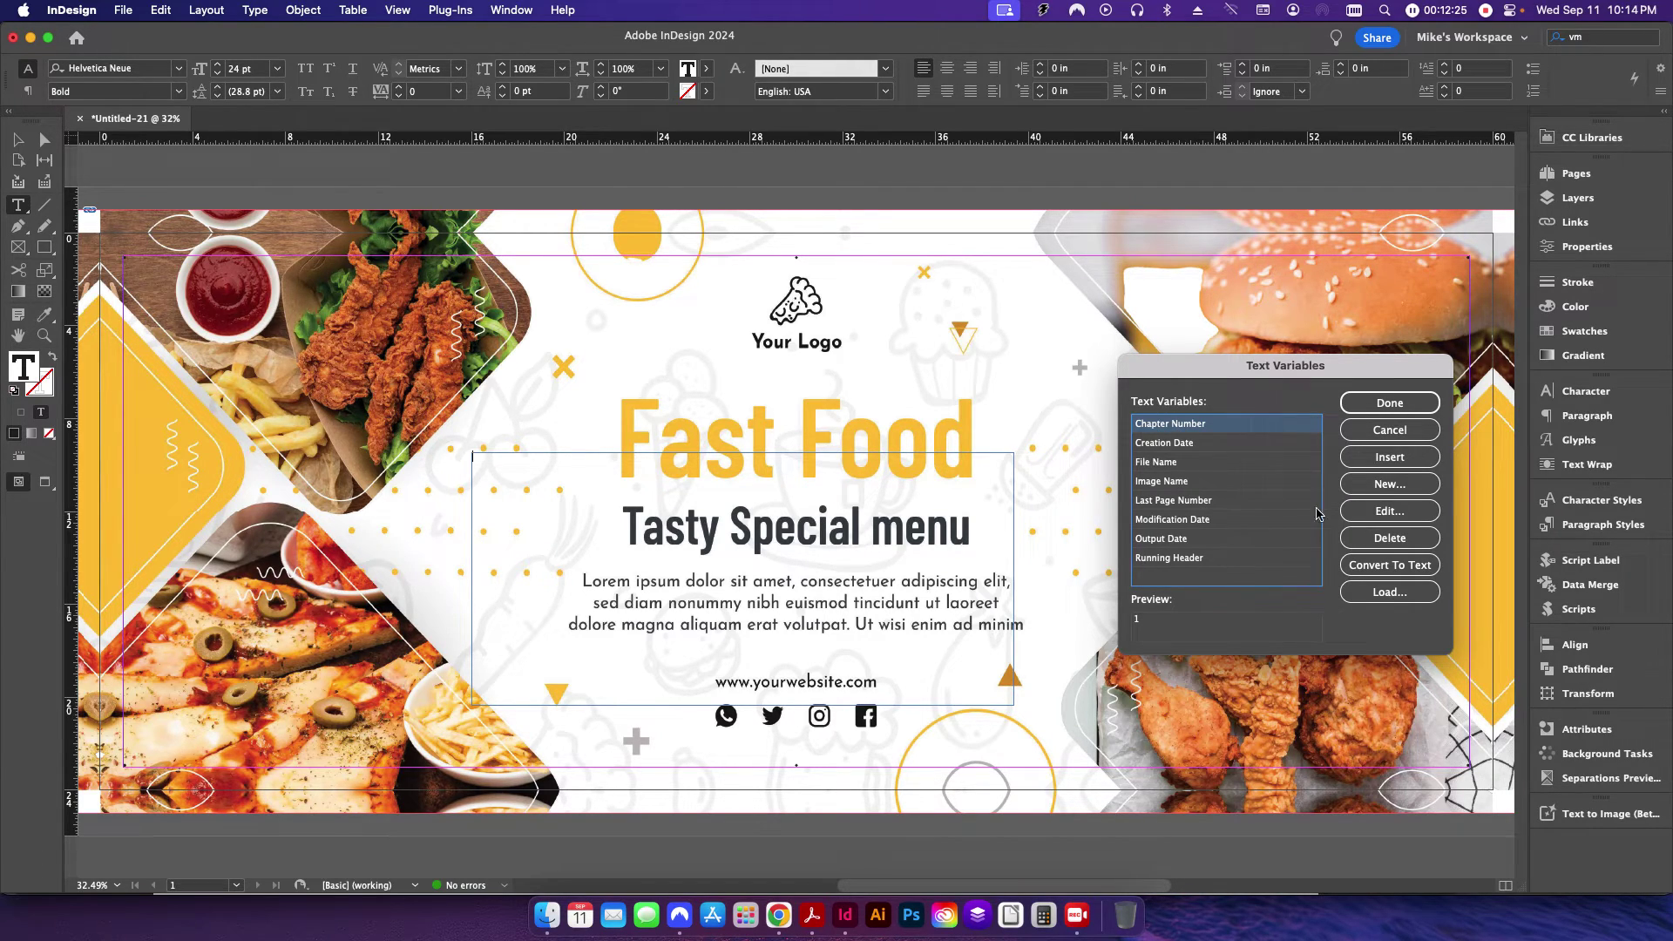
pyautogui.click(1385, 483)
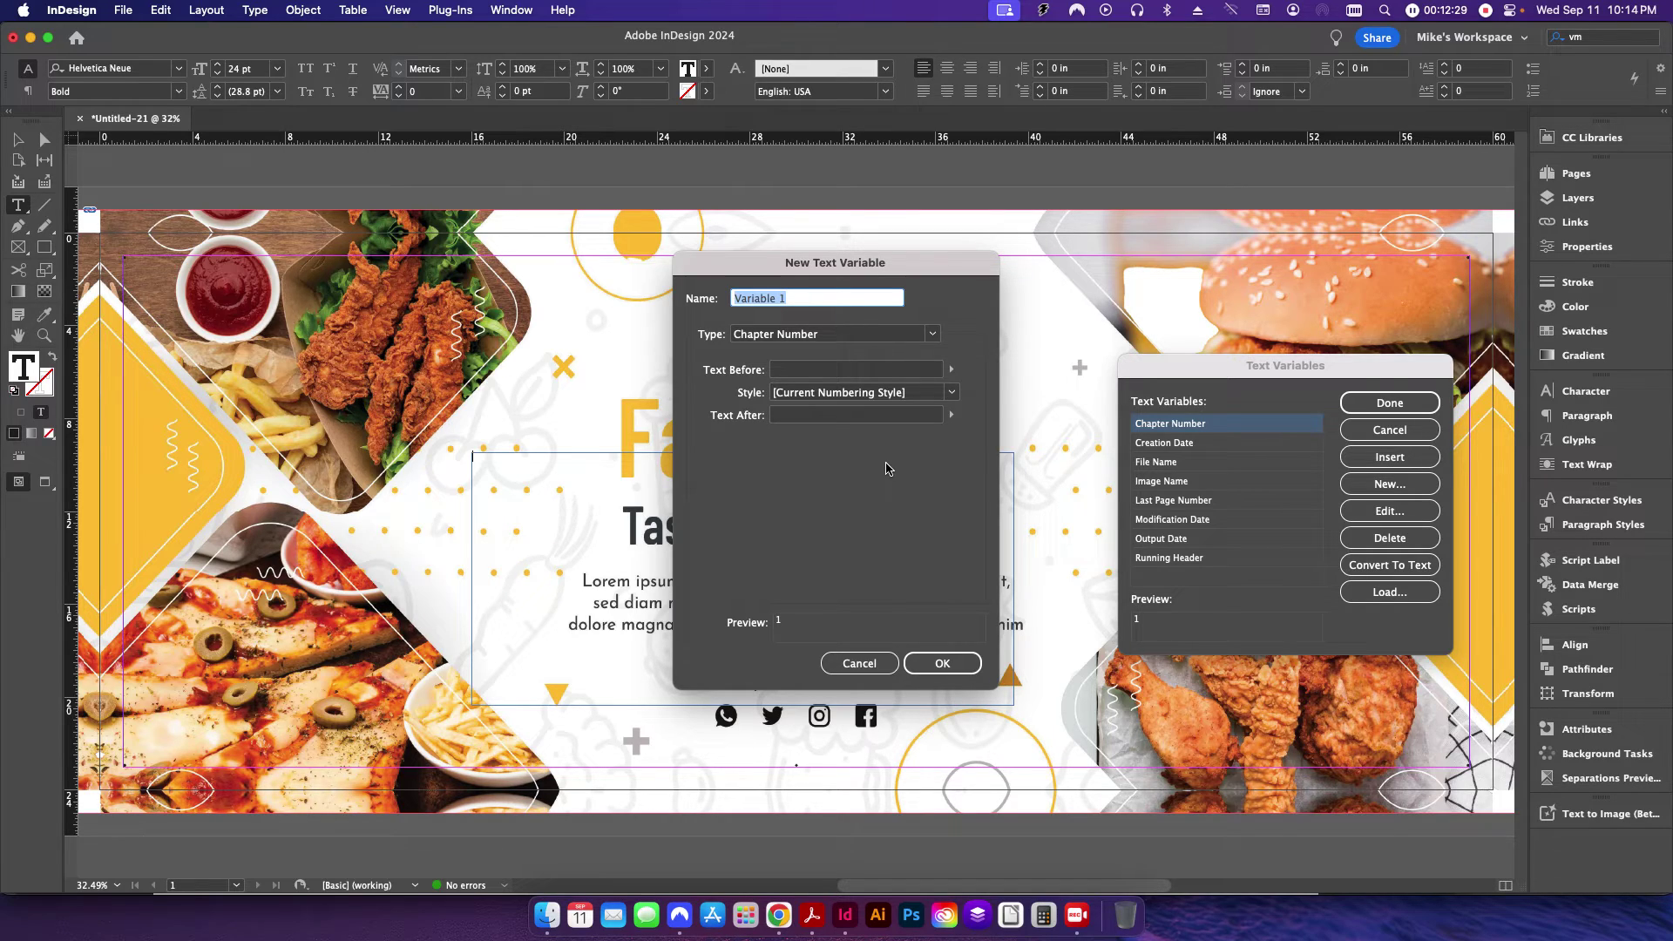
pyautogui.write('F')
pyautogui.click(849, 335)
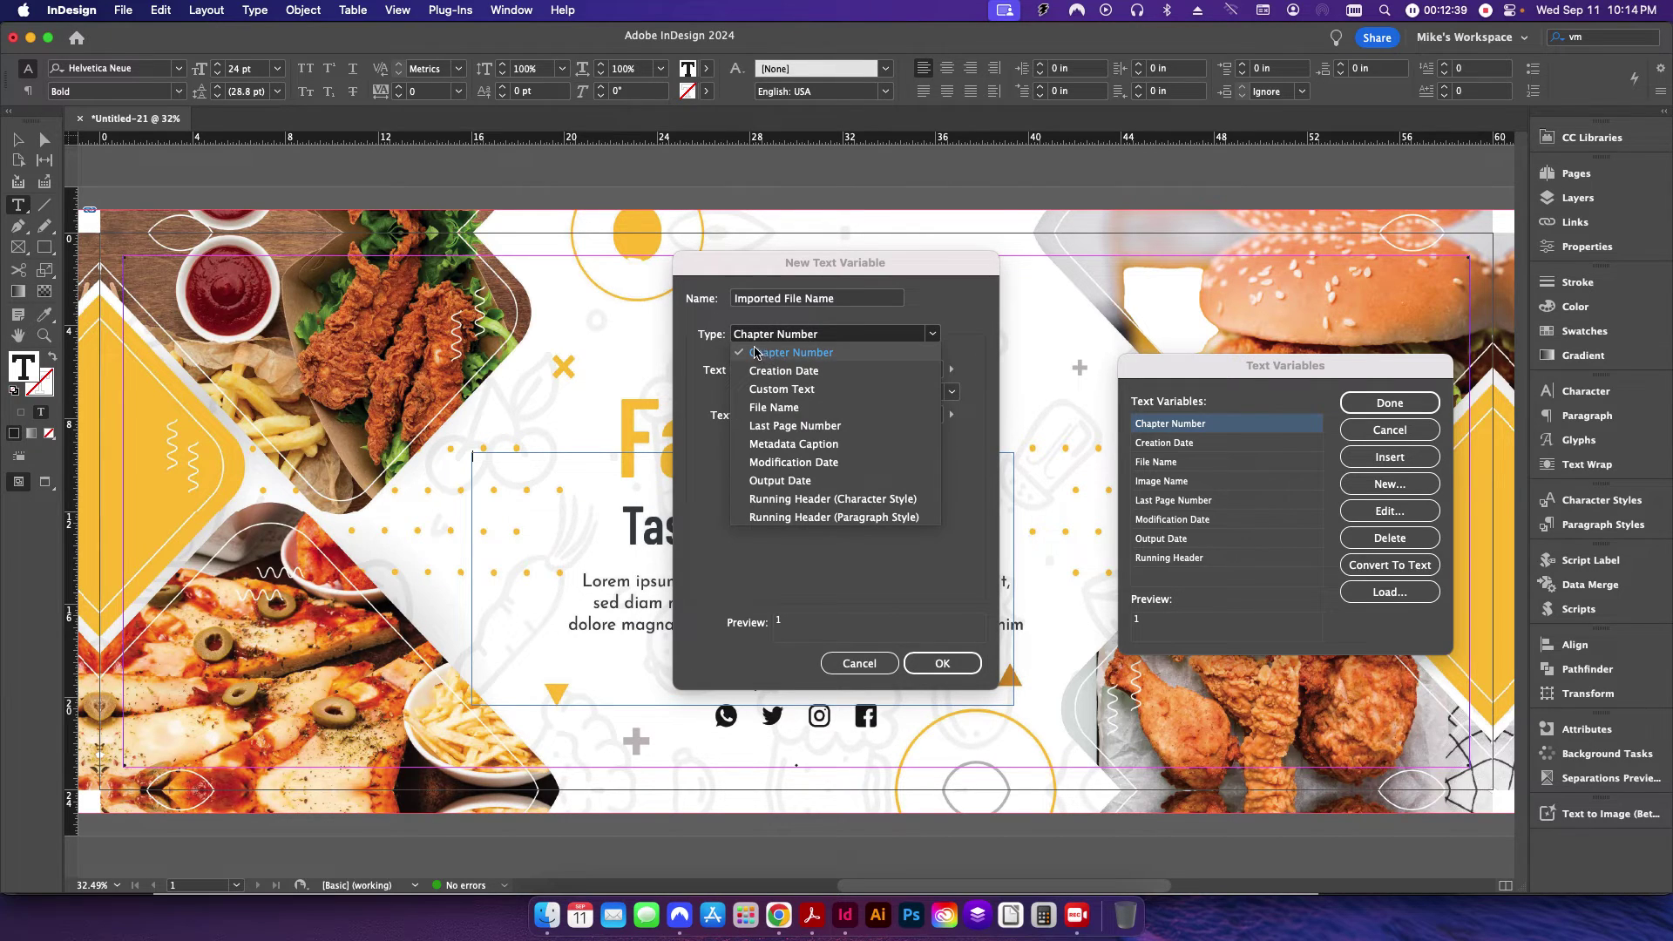
pyautogui.click(794, 445)
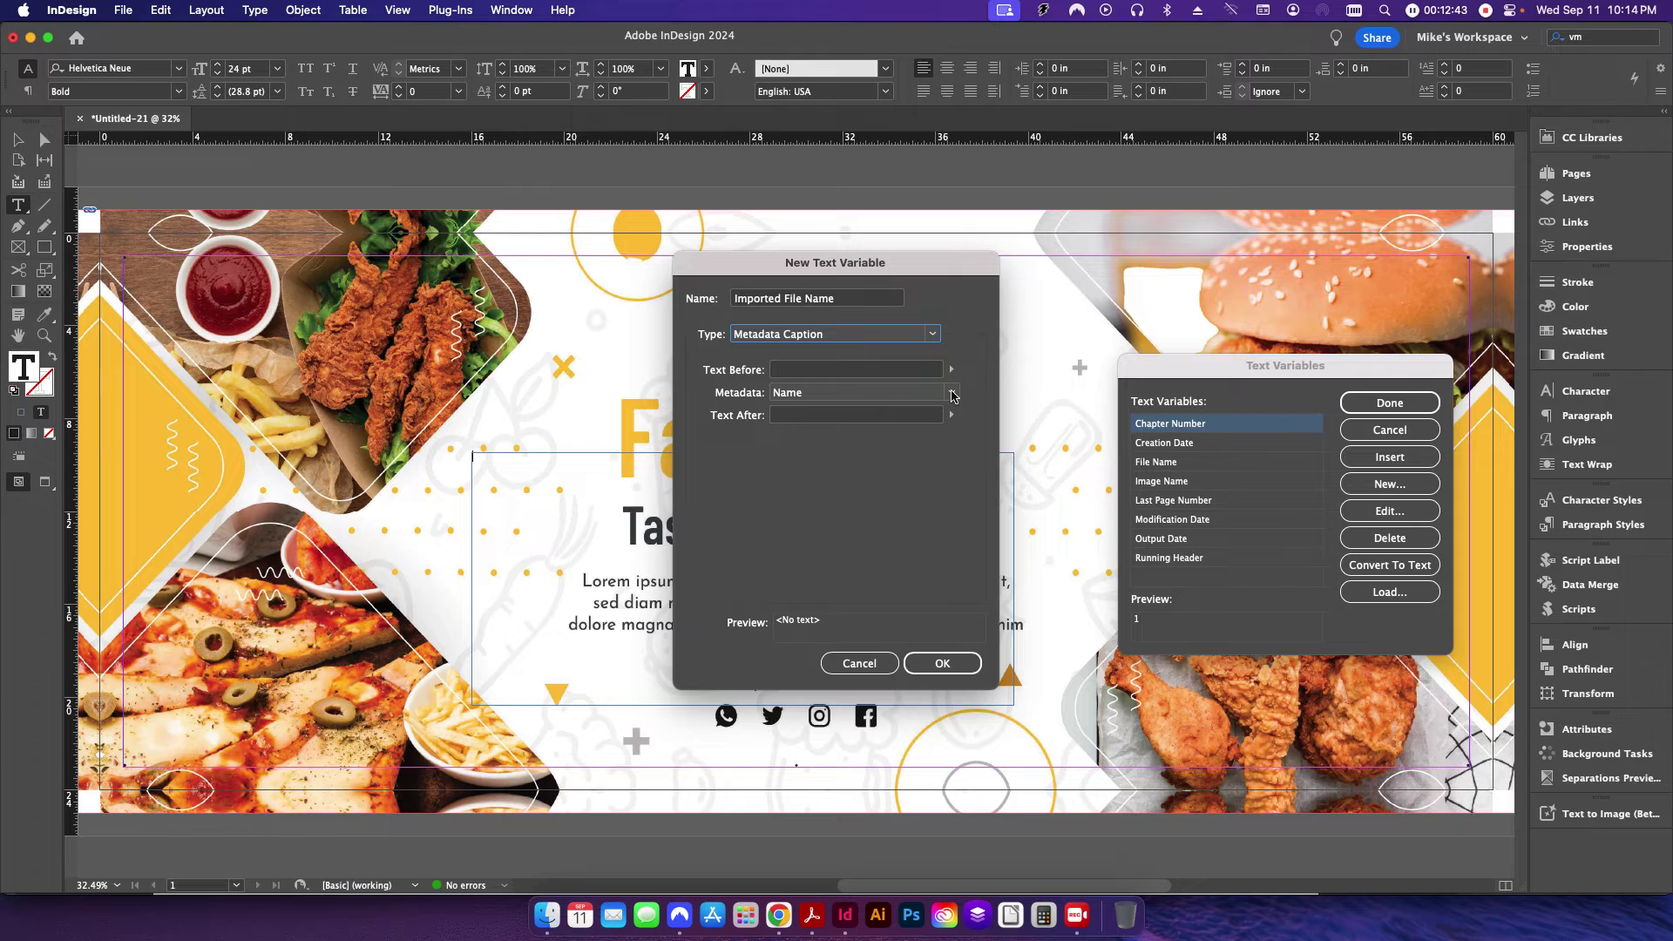
# - Use the Name metadata for the variable, put "Filename:" before it, and save the variable
pyautogui.click(793, 399)
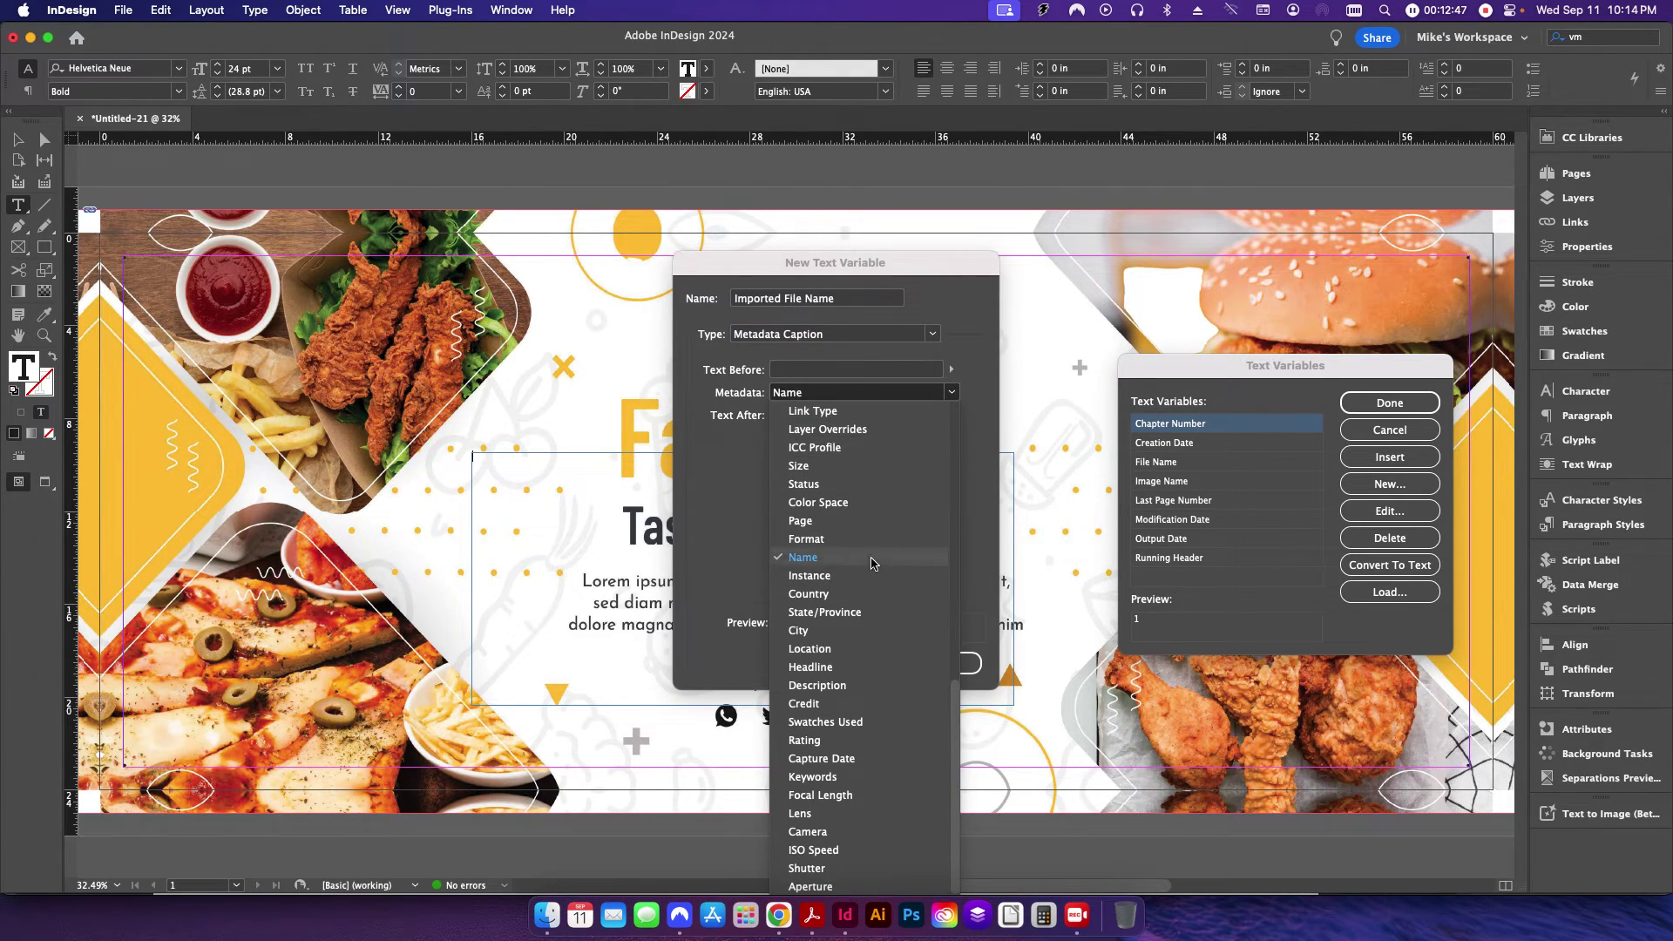
pyautogui.click(802, 562)
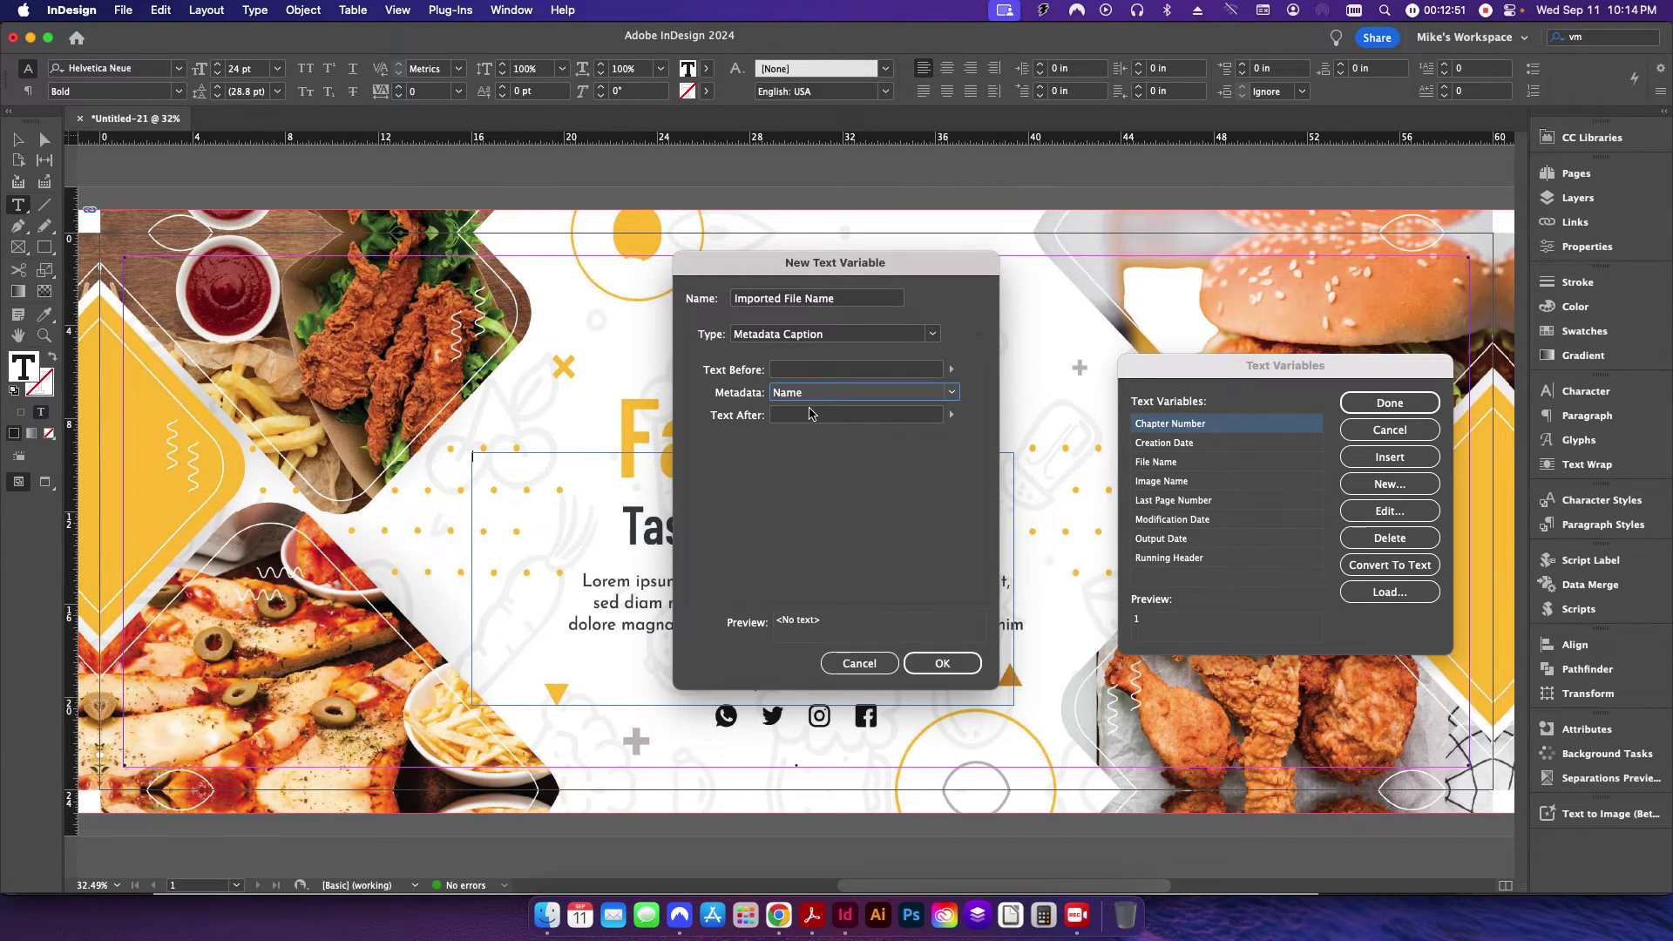
pyautogui.click(798, 369)
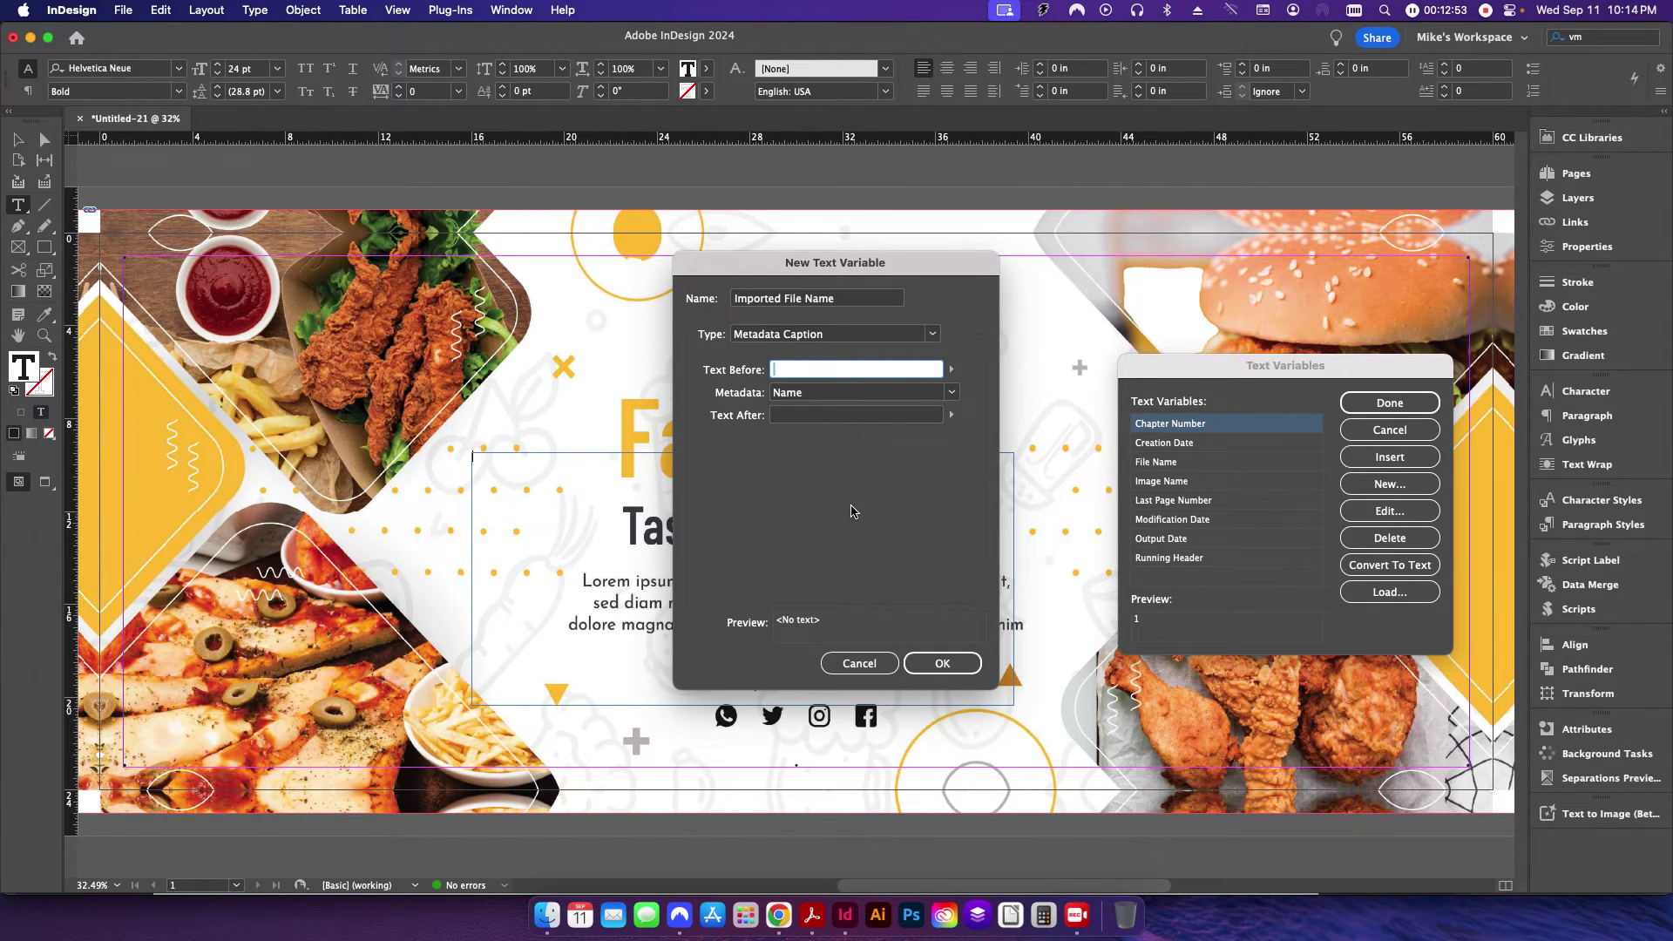
pyautogui.write('Filename:')
pyautogui.click(939, 664)
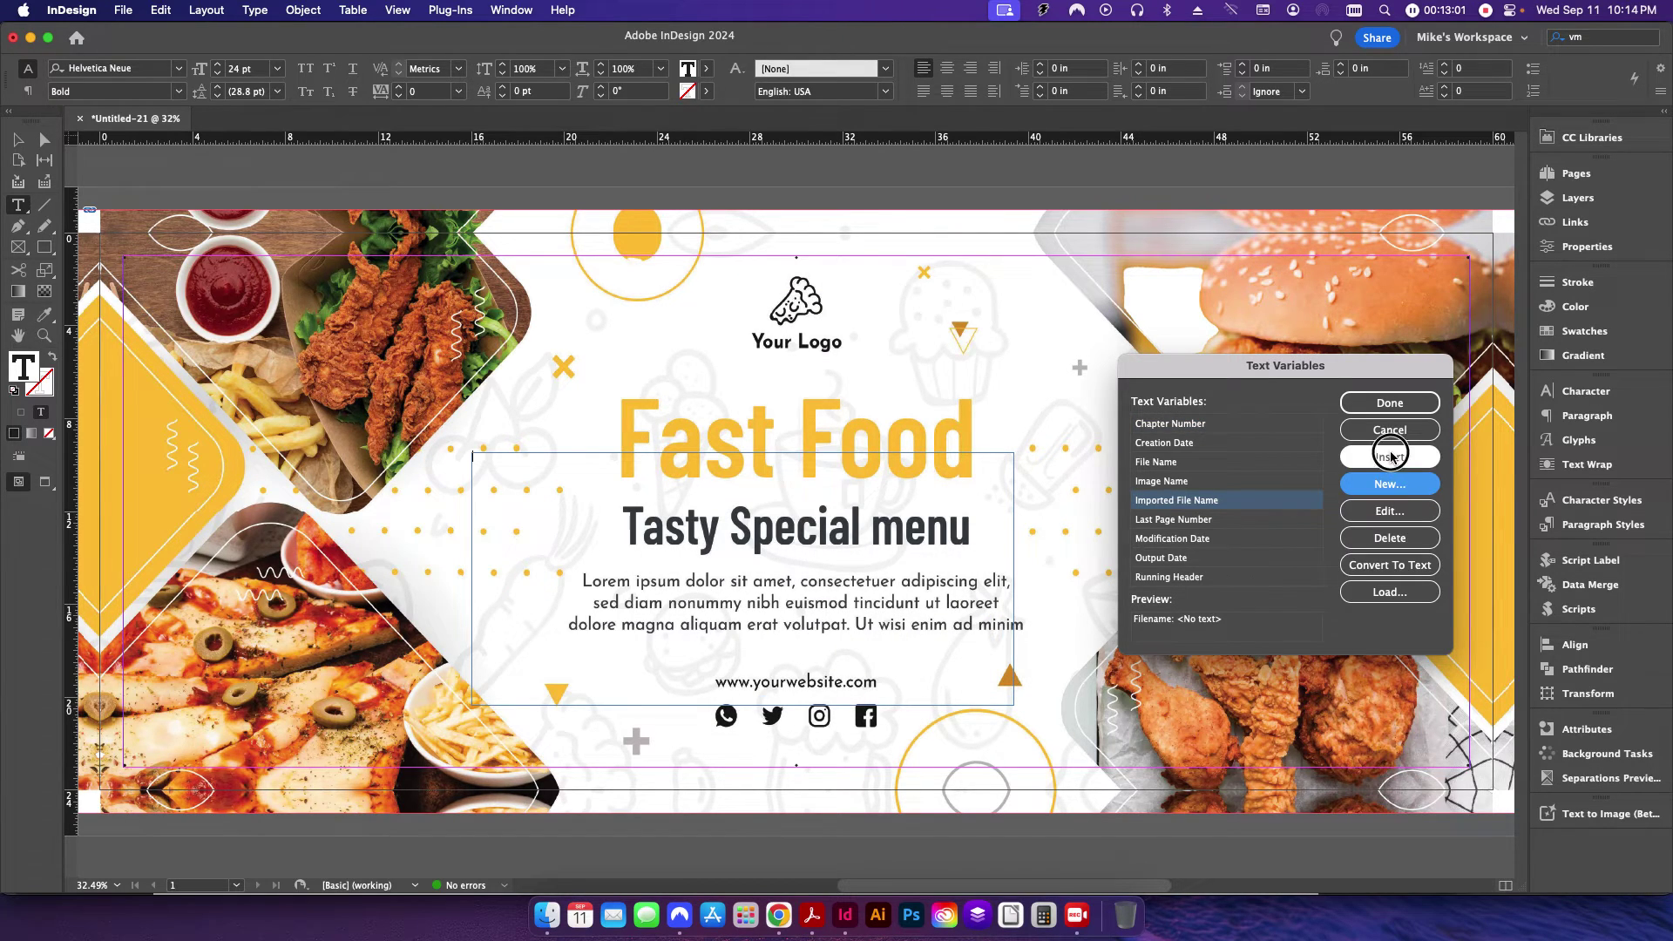
# - Insert the Imported File Name variable in the text frame and compare it with 14862_FoodMenuBanner_Bleed.pdf in the Banner Hem Preflight folder in Finder
pyautogui.click(1389, 456)
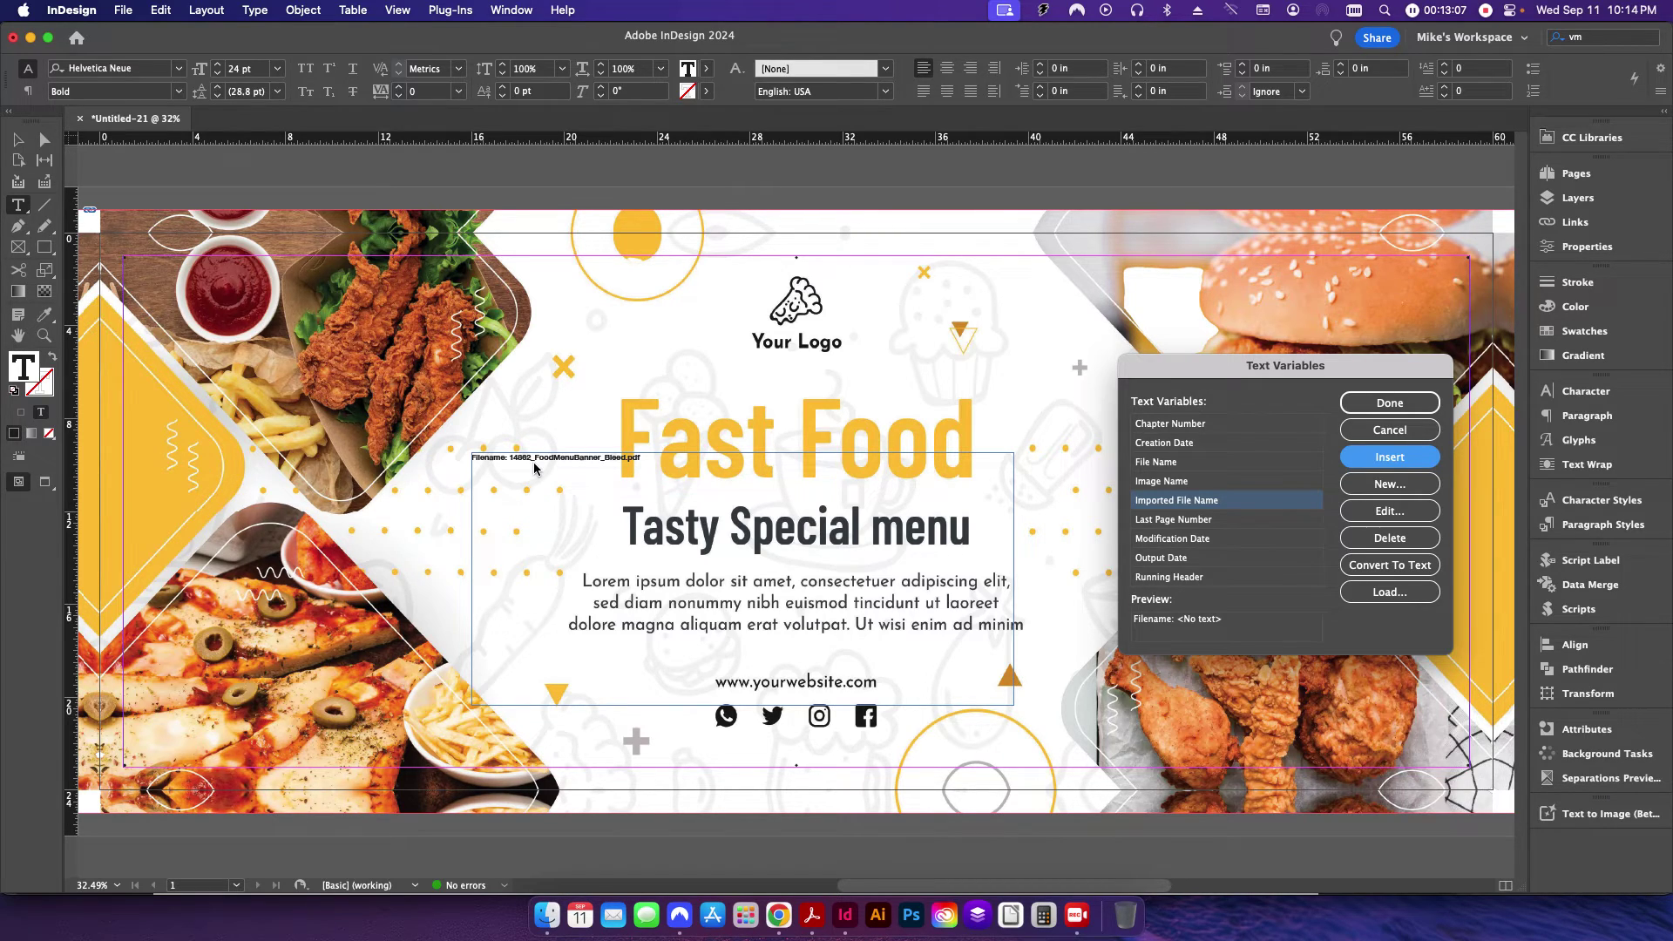
pyautogui.click(546, 915)
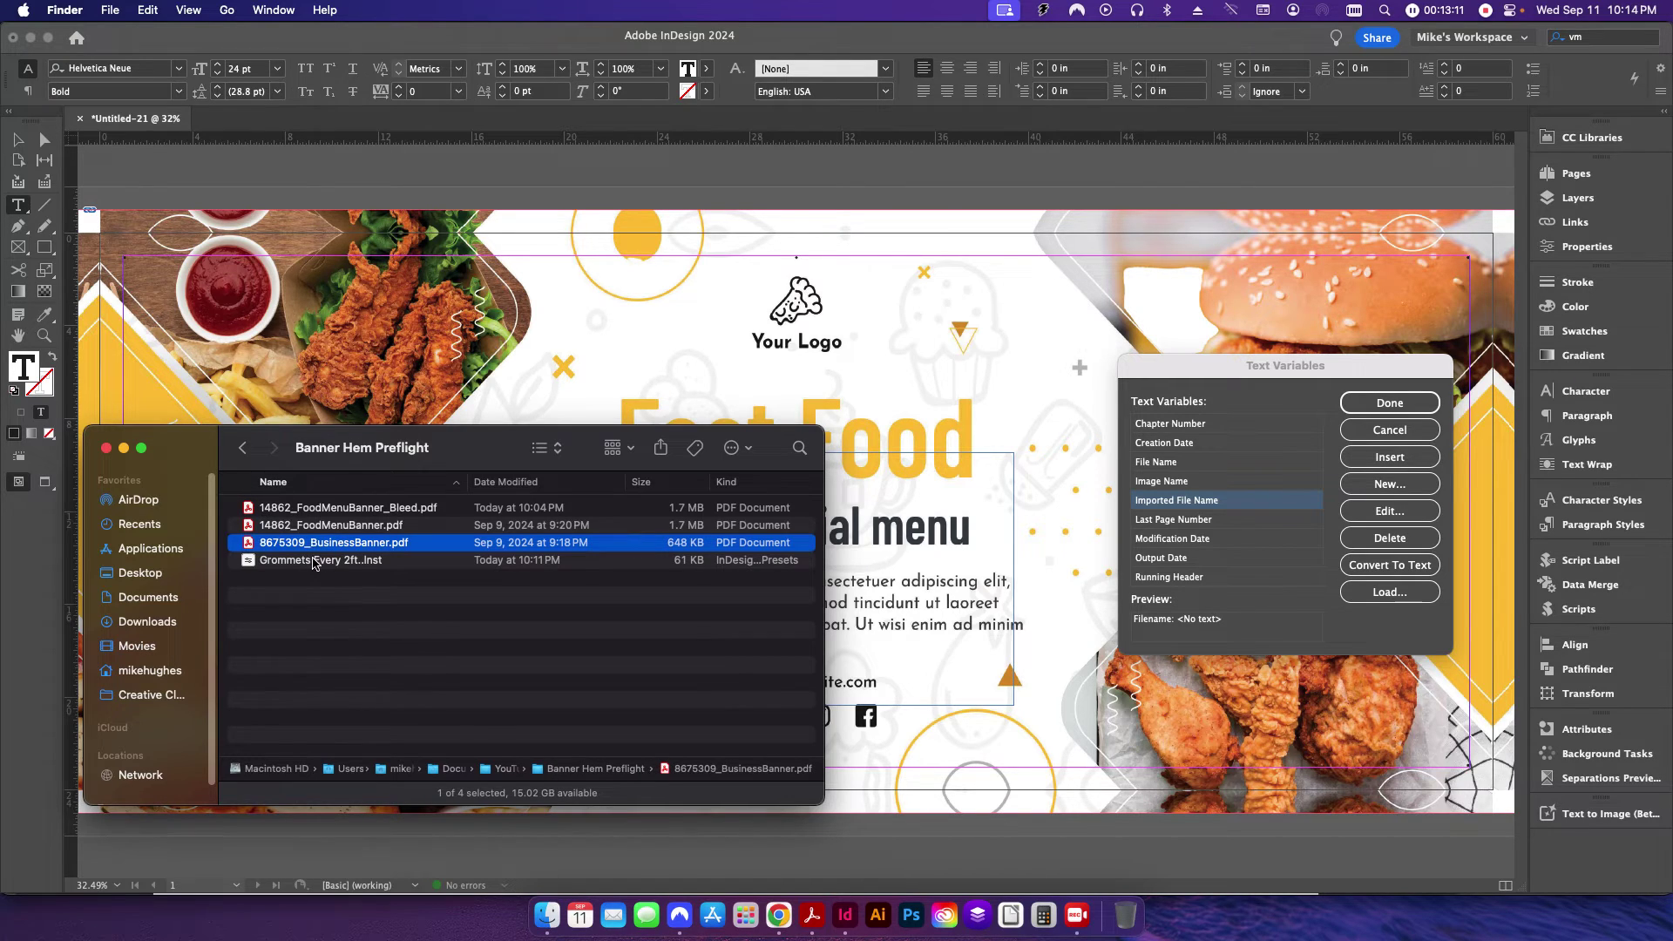
pyautogui.click(318, 509)
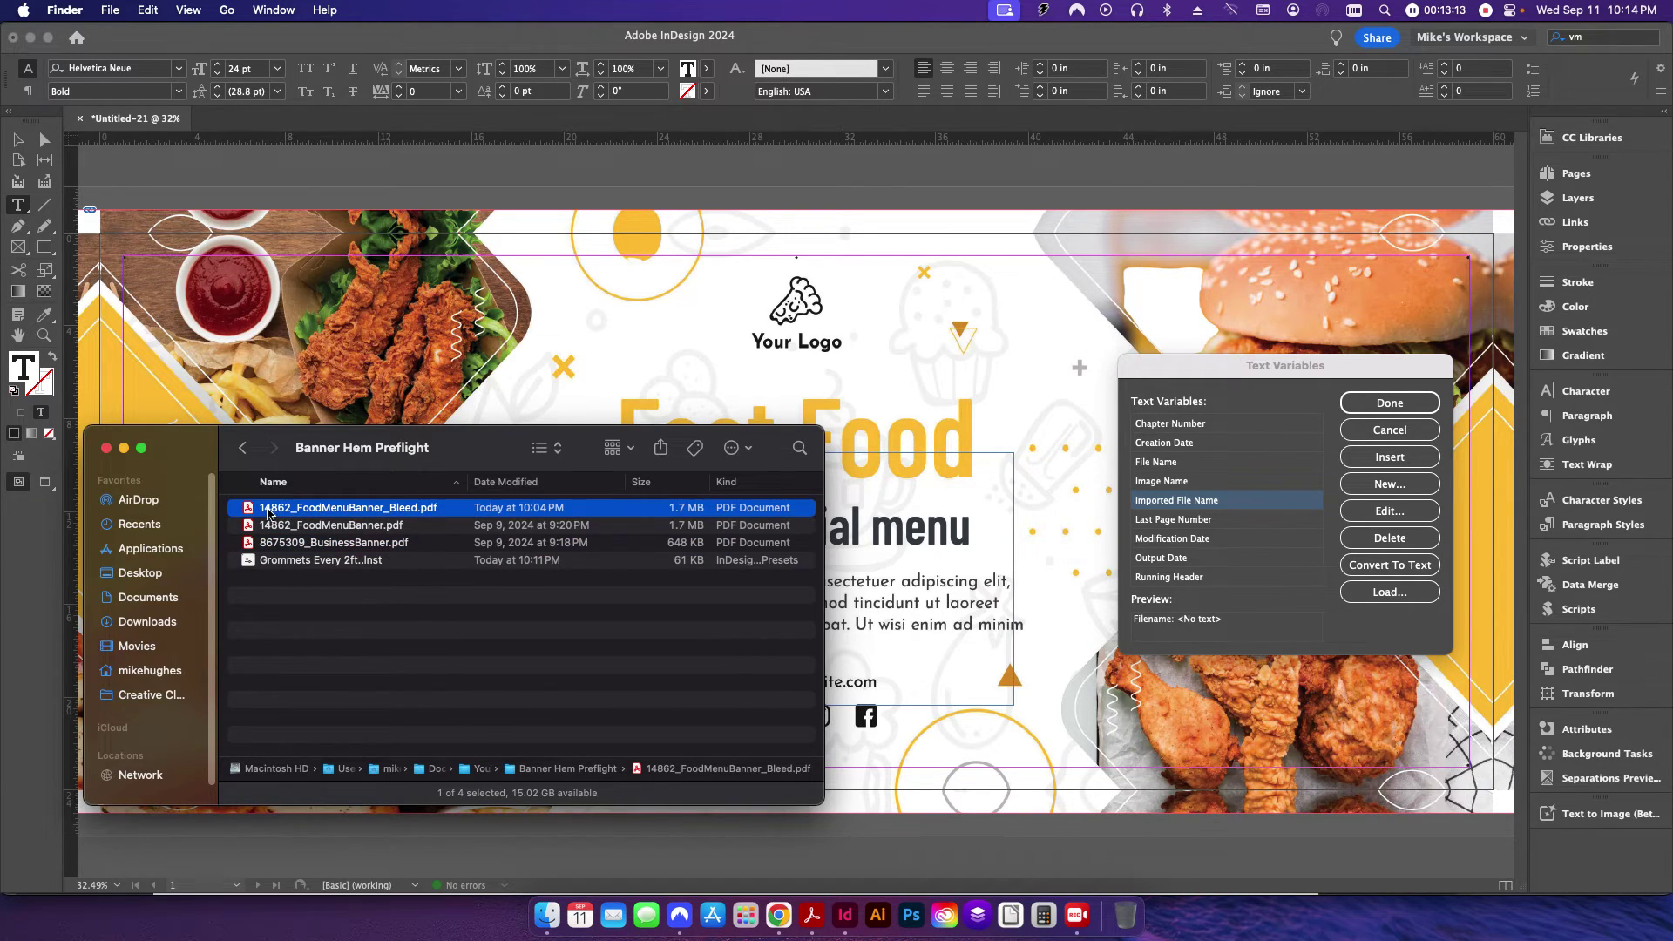
pyautogui.click(844, 915)
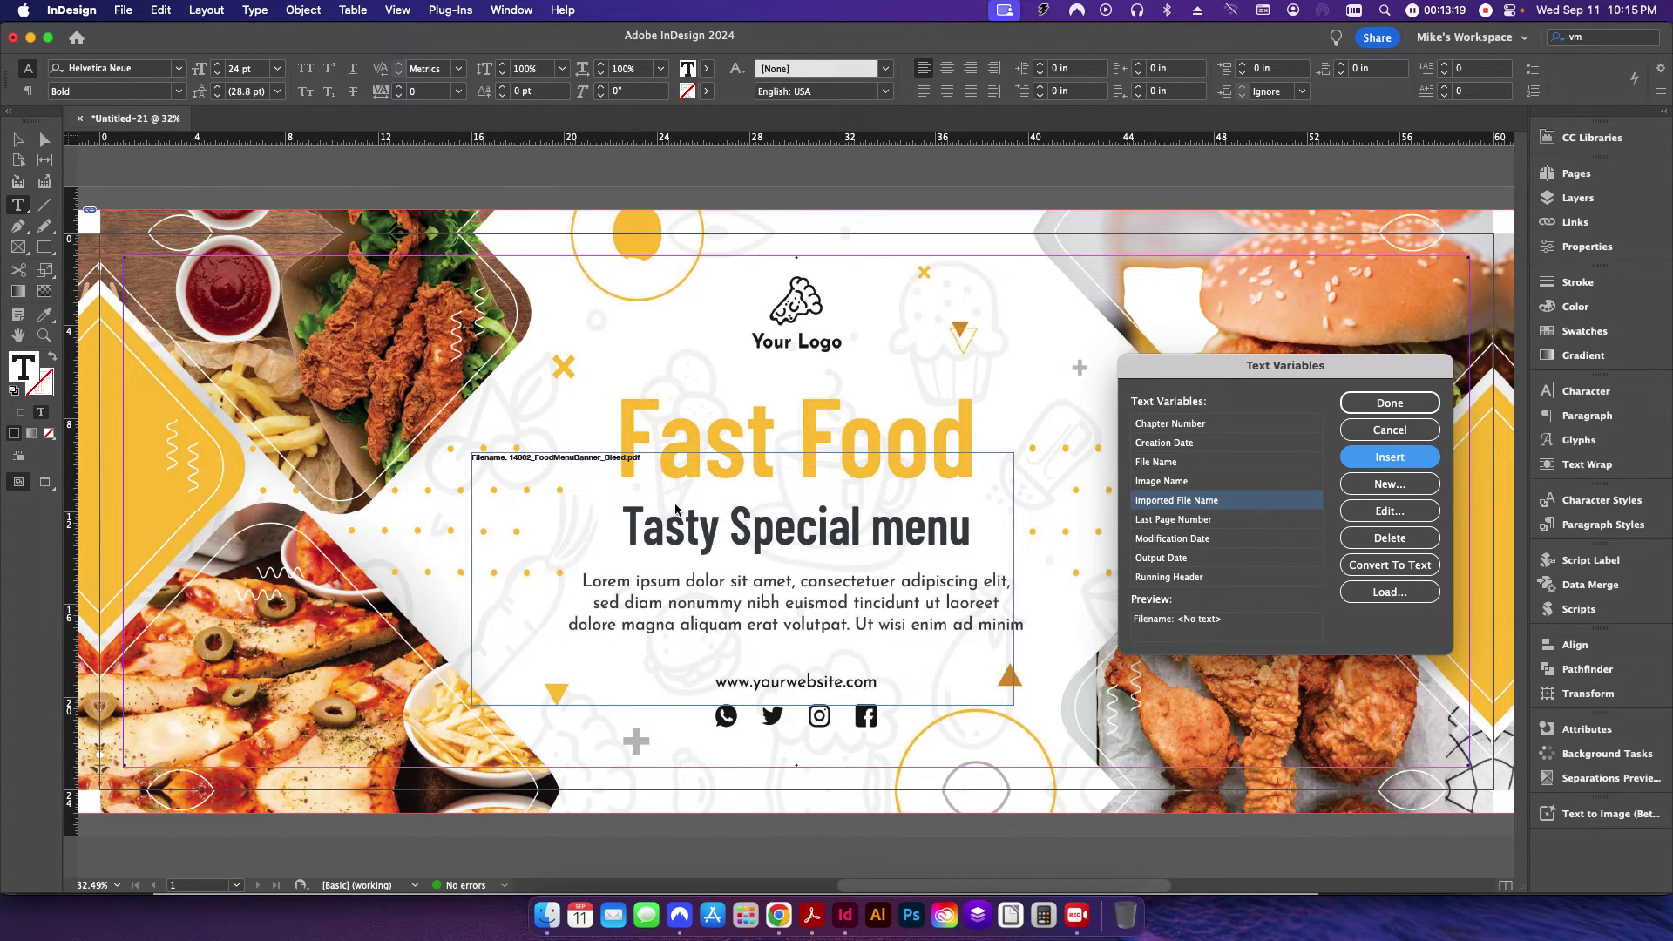
pyautogui.click(1365, 406)
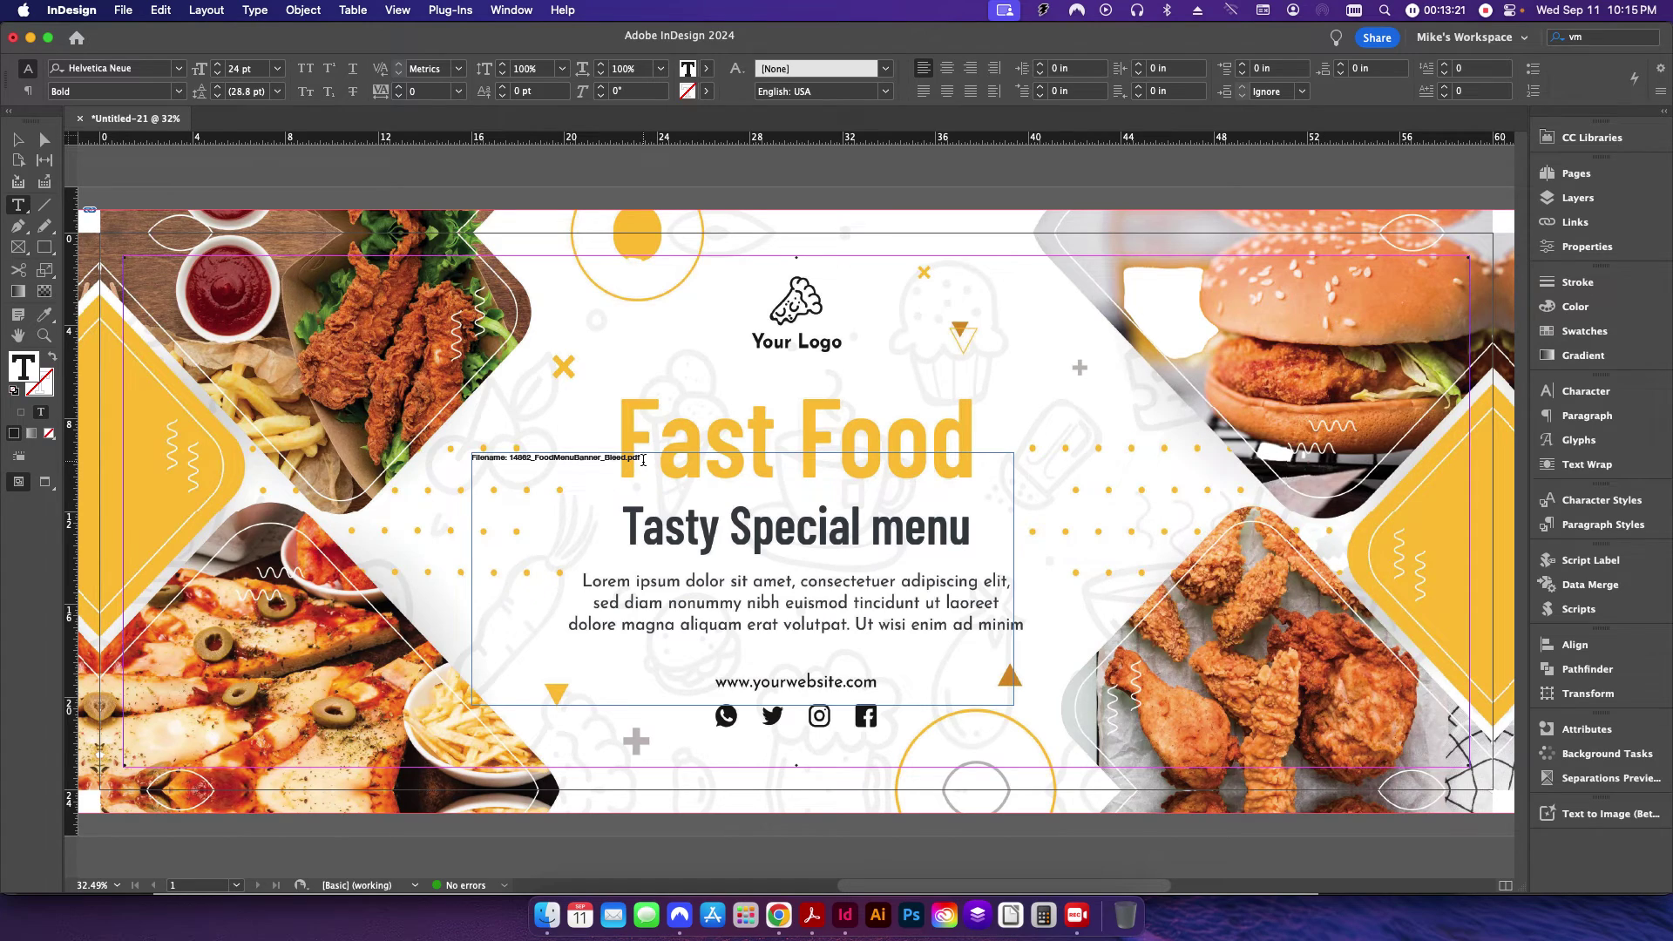
# - Define another text variable of the type Output Date and name it Printed Date
pyautogui.click(261, 10)
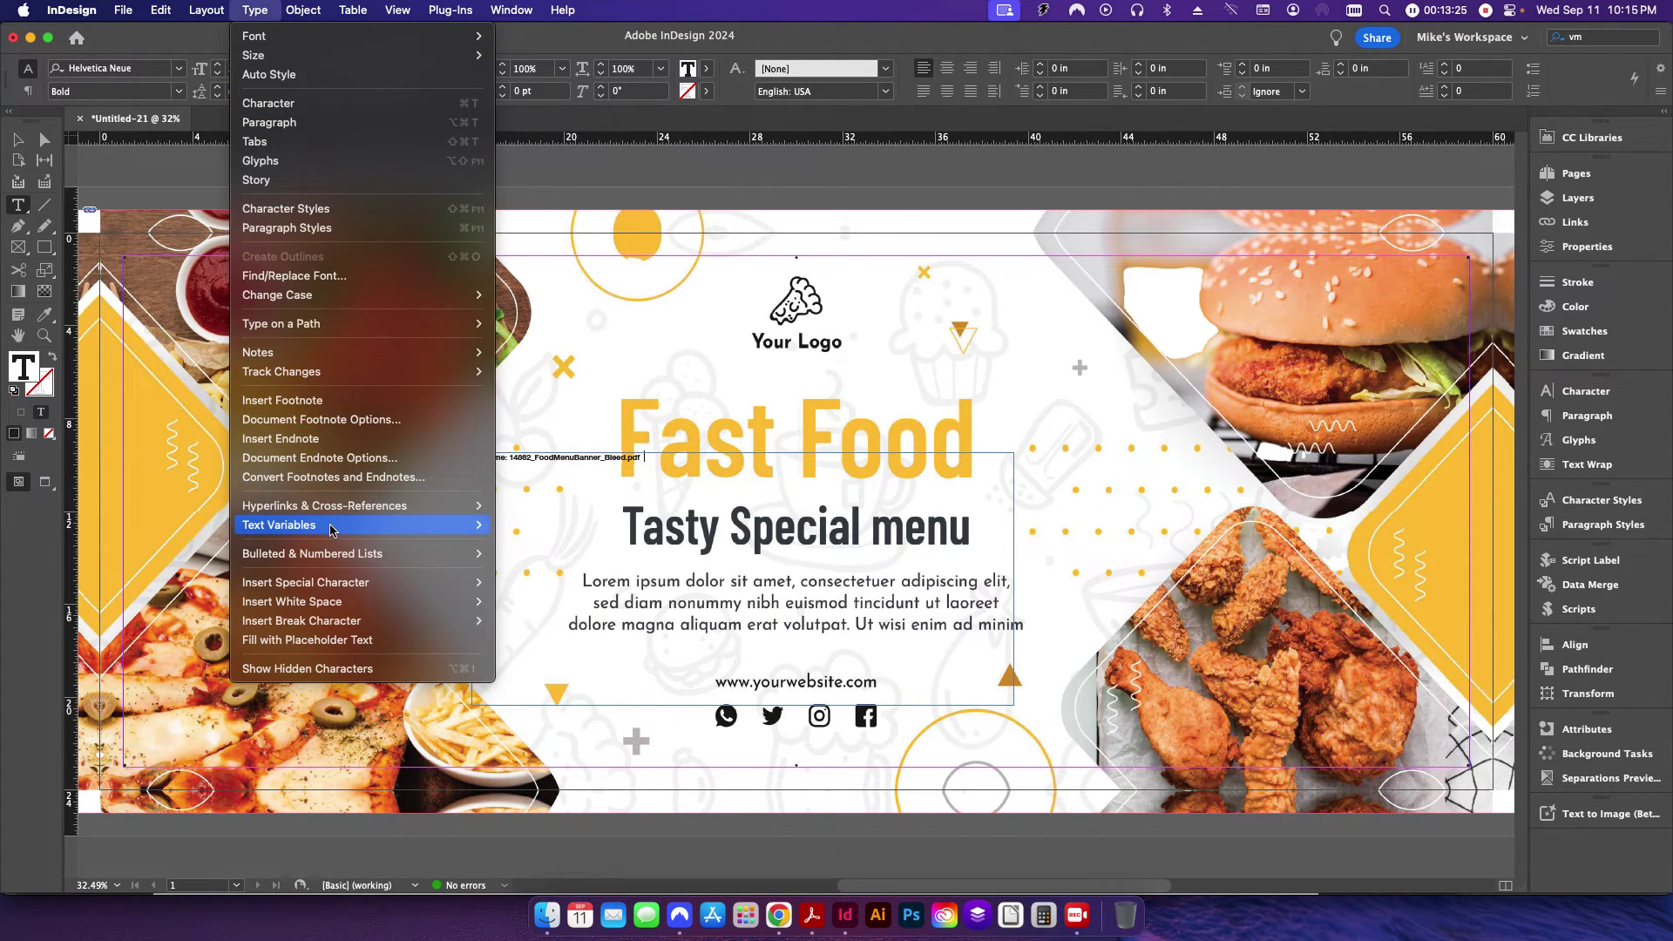
pyautogui.moveTo(334, 525)
pyautogui.click(527, 525)
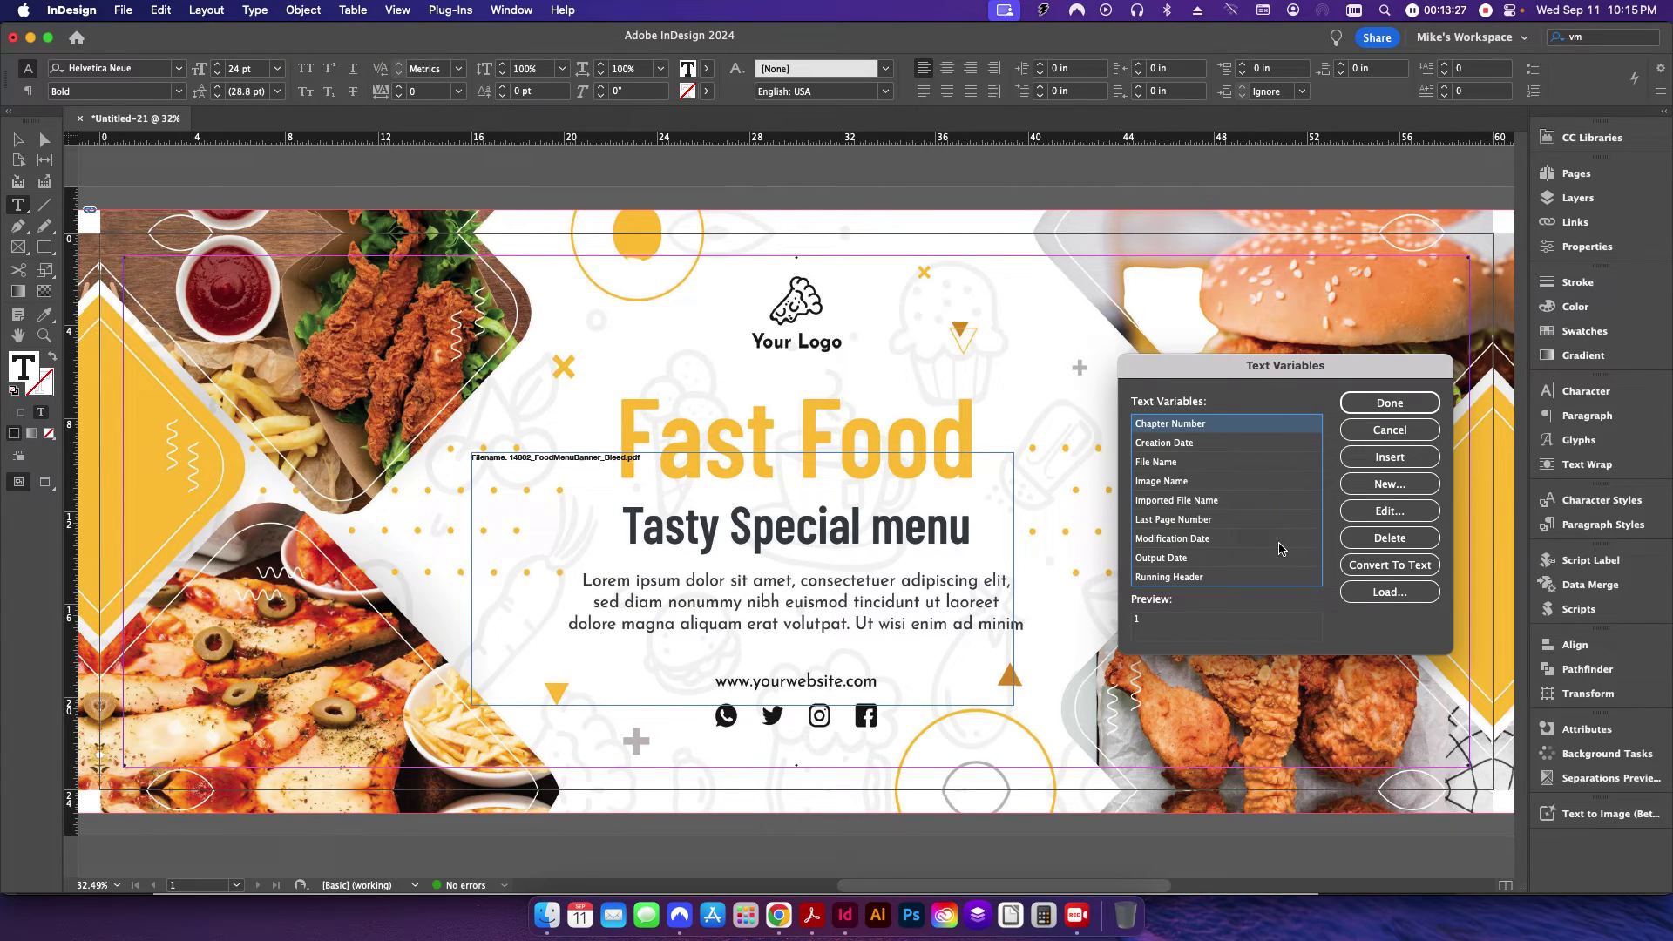
pyautogui.click(1370, 481)
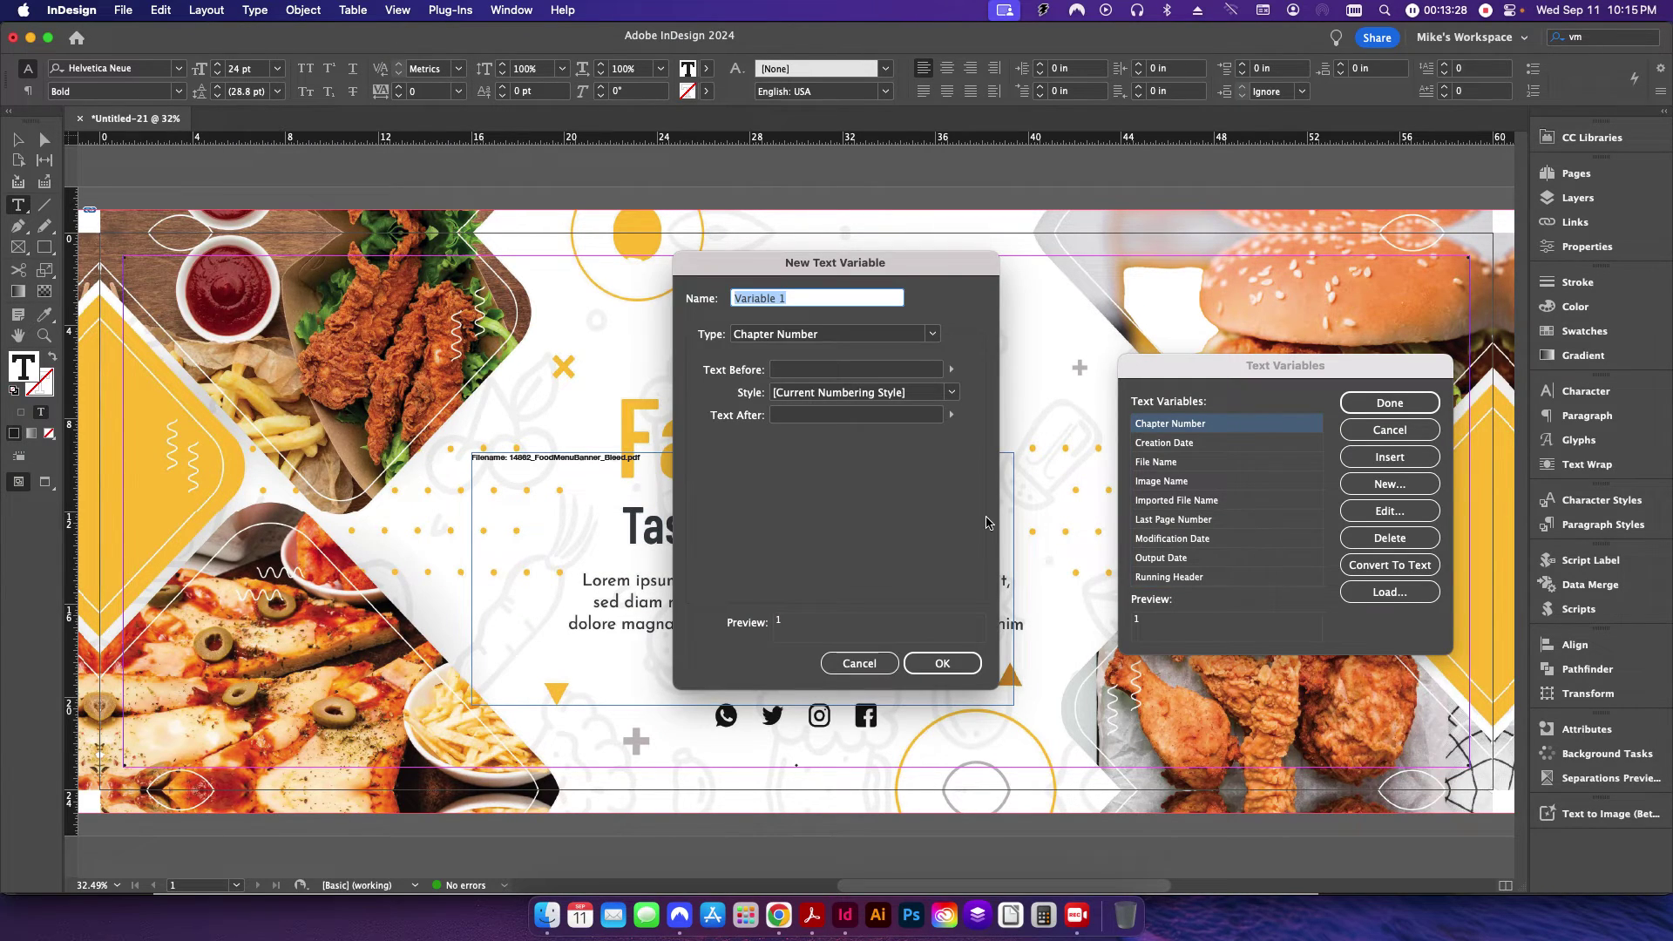
pyautogui.click(811, 335)
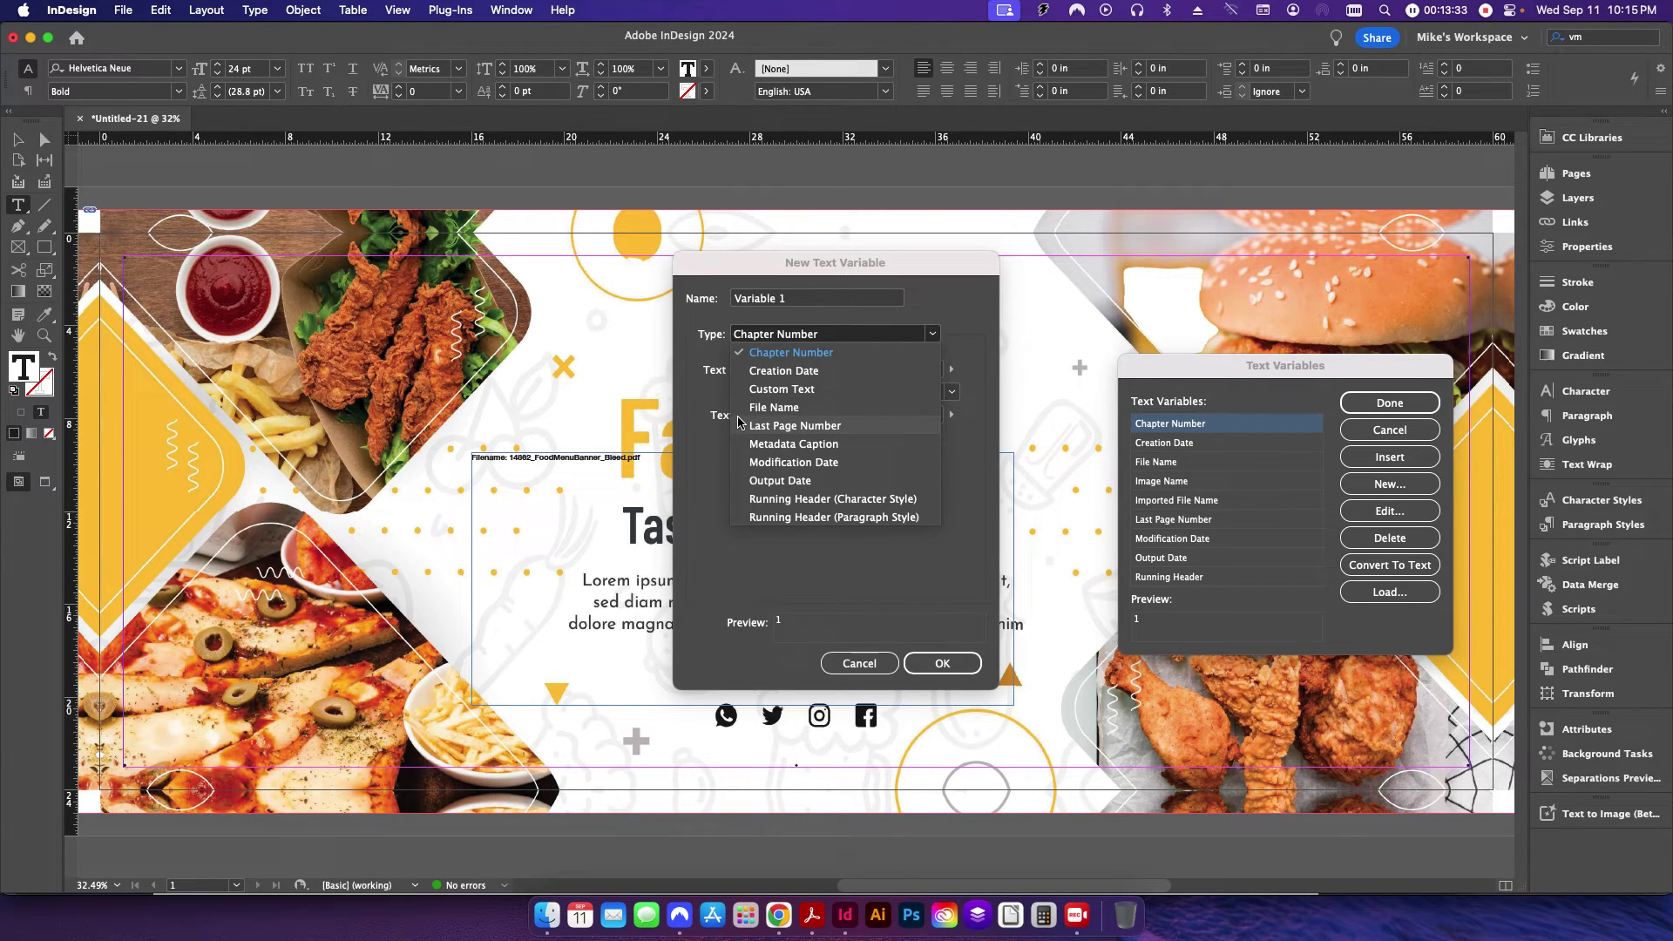
pyautogui.click(754, 482)
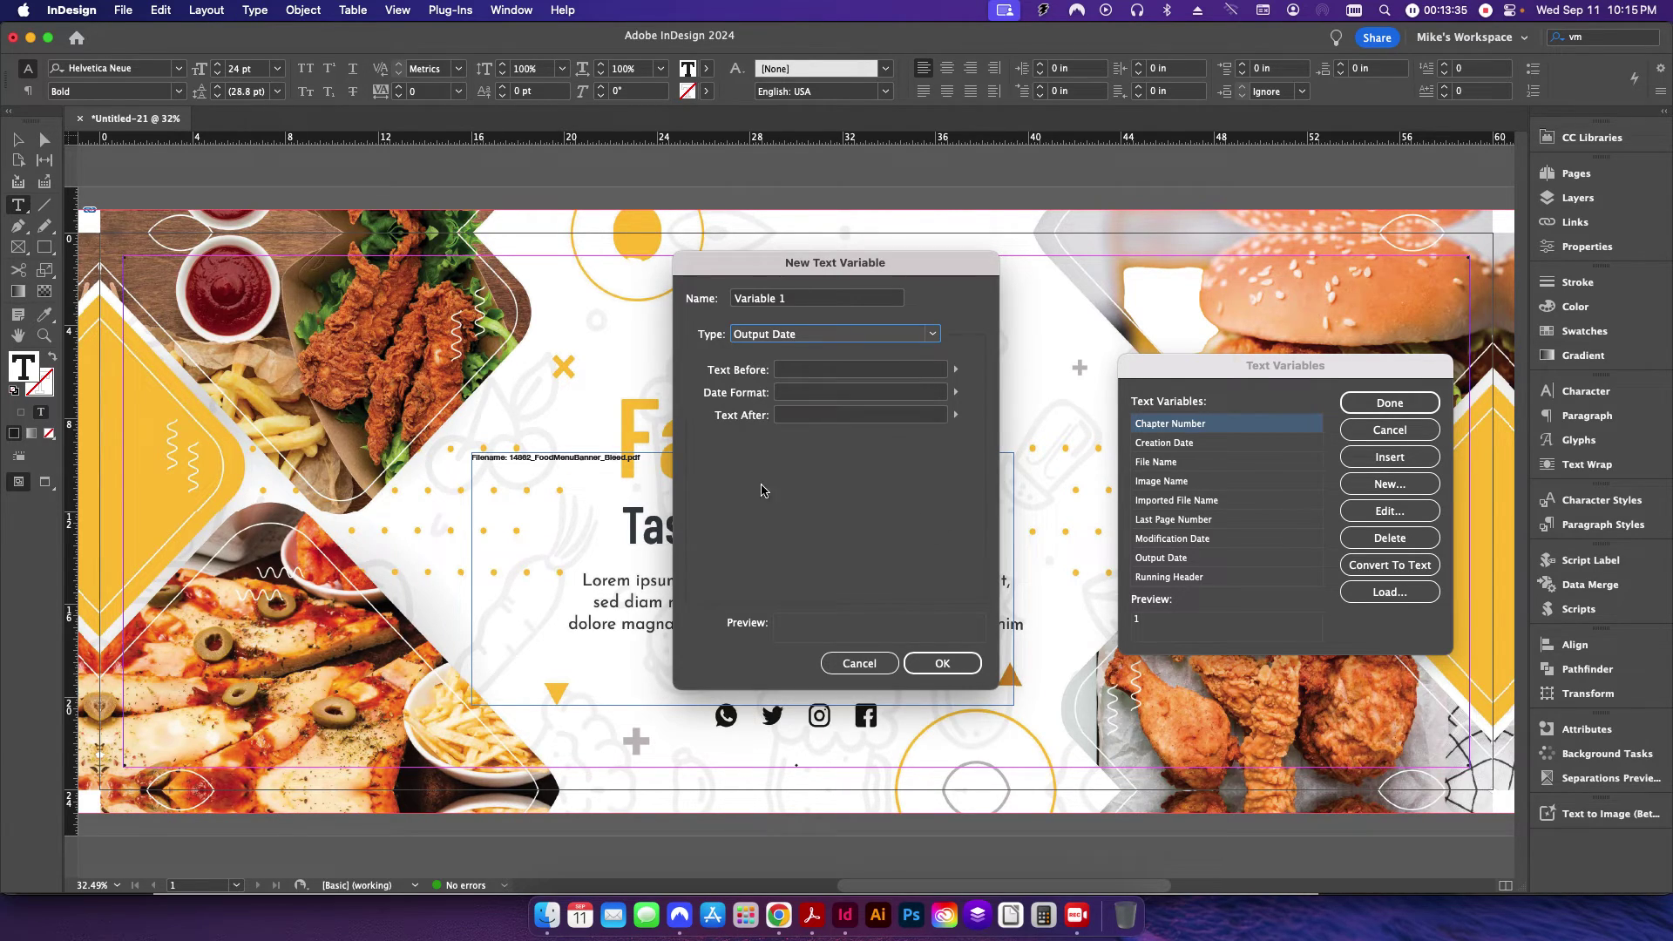
pyautogui.click(784, 298)
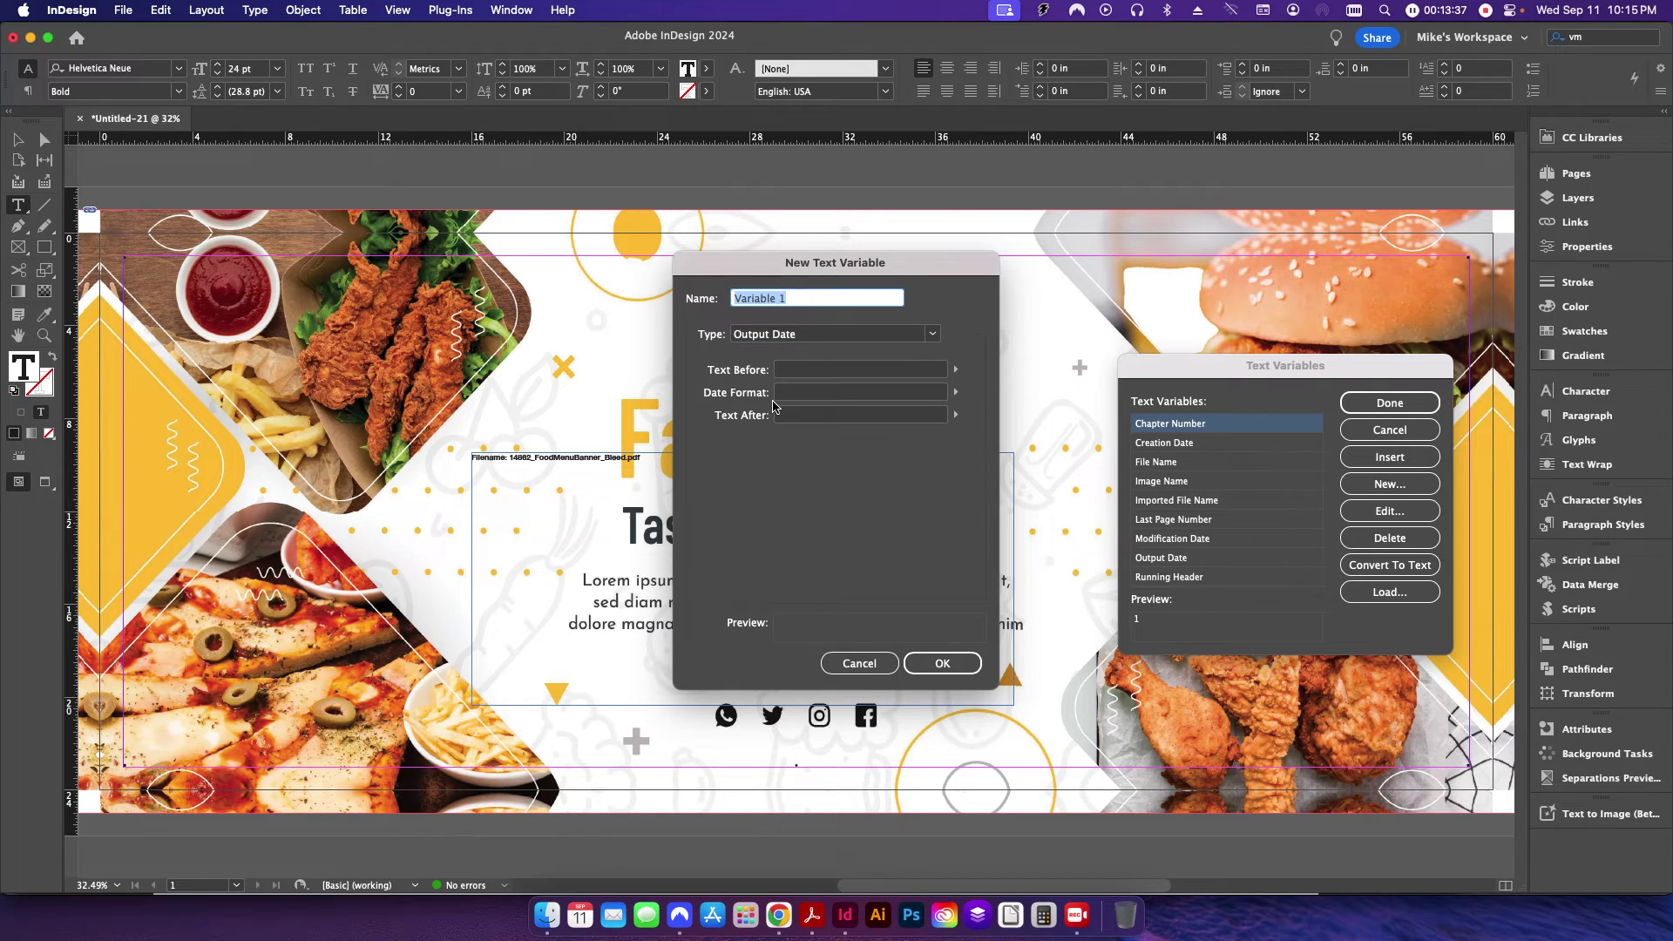
pyautogui.write('Printed Date')
# - Put the text "Printed On:" before the date in the Printed Date variable
pyautogui.click(808, 367)
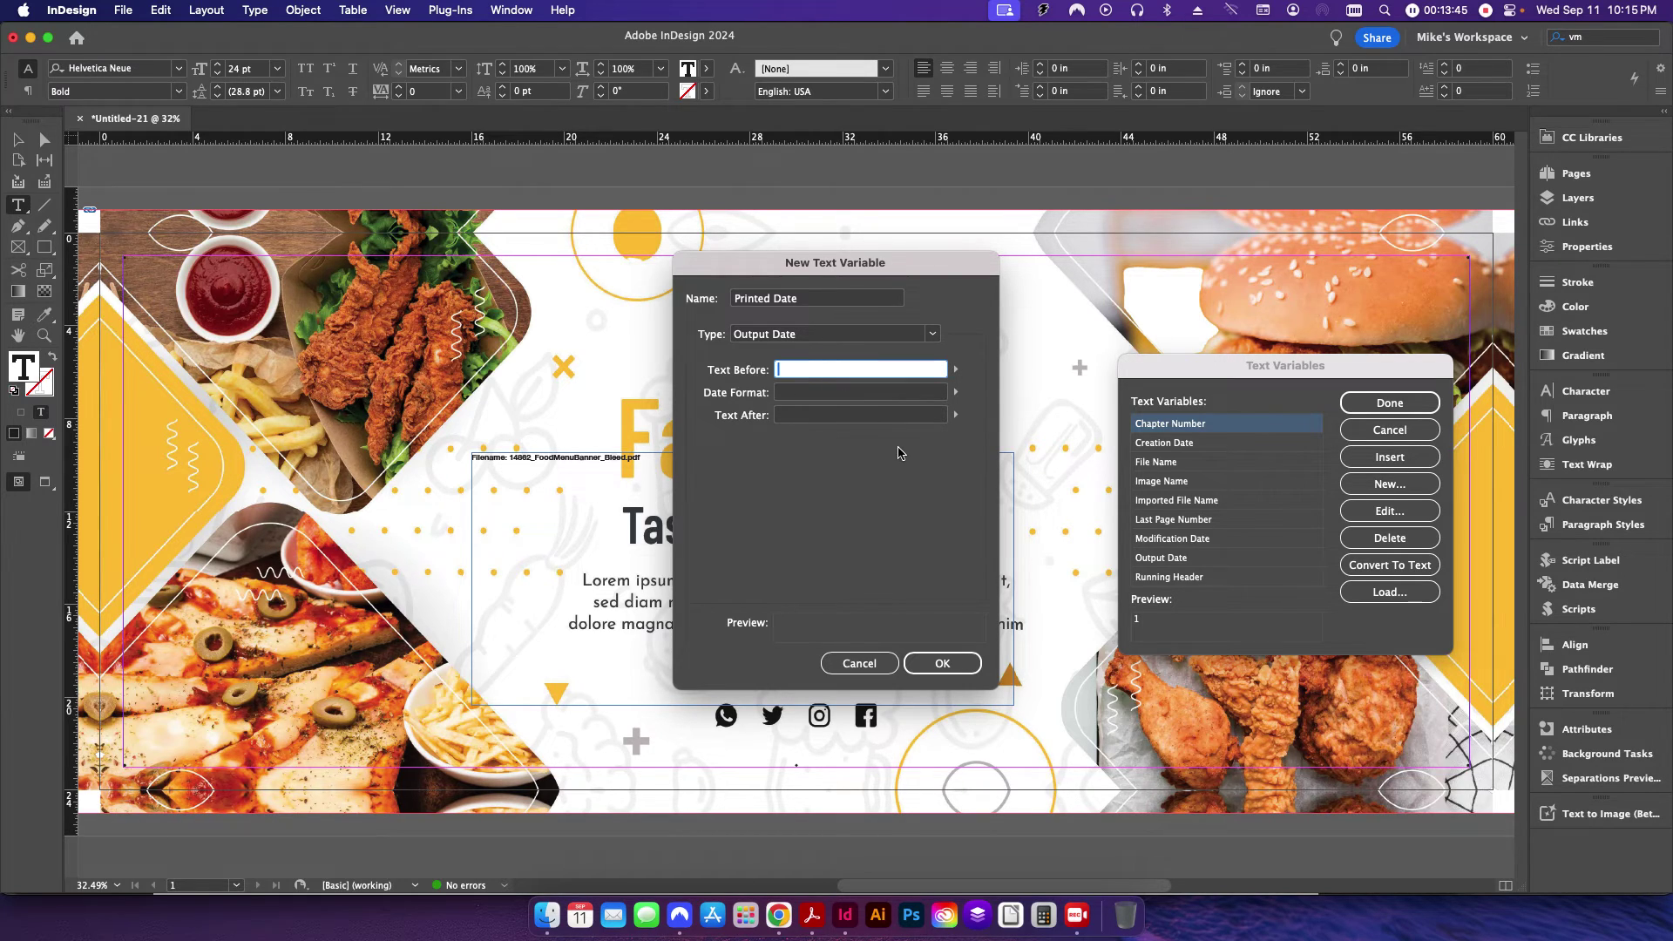
pyautogui.write('Printed On:')
pyautogui.press('Tab')
# - Build the time part of the date format as hh:mm a, using two-digit hour, two-digit minute and AM/PM
pyautogui.click(956, 391)
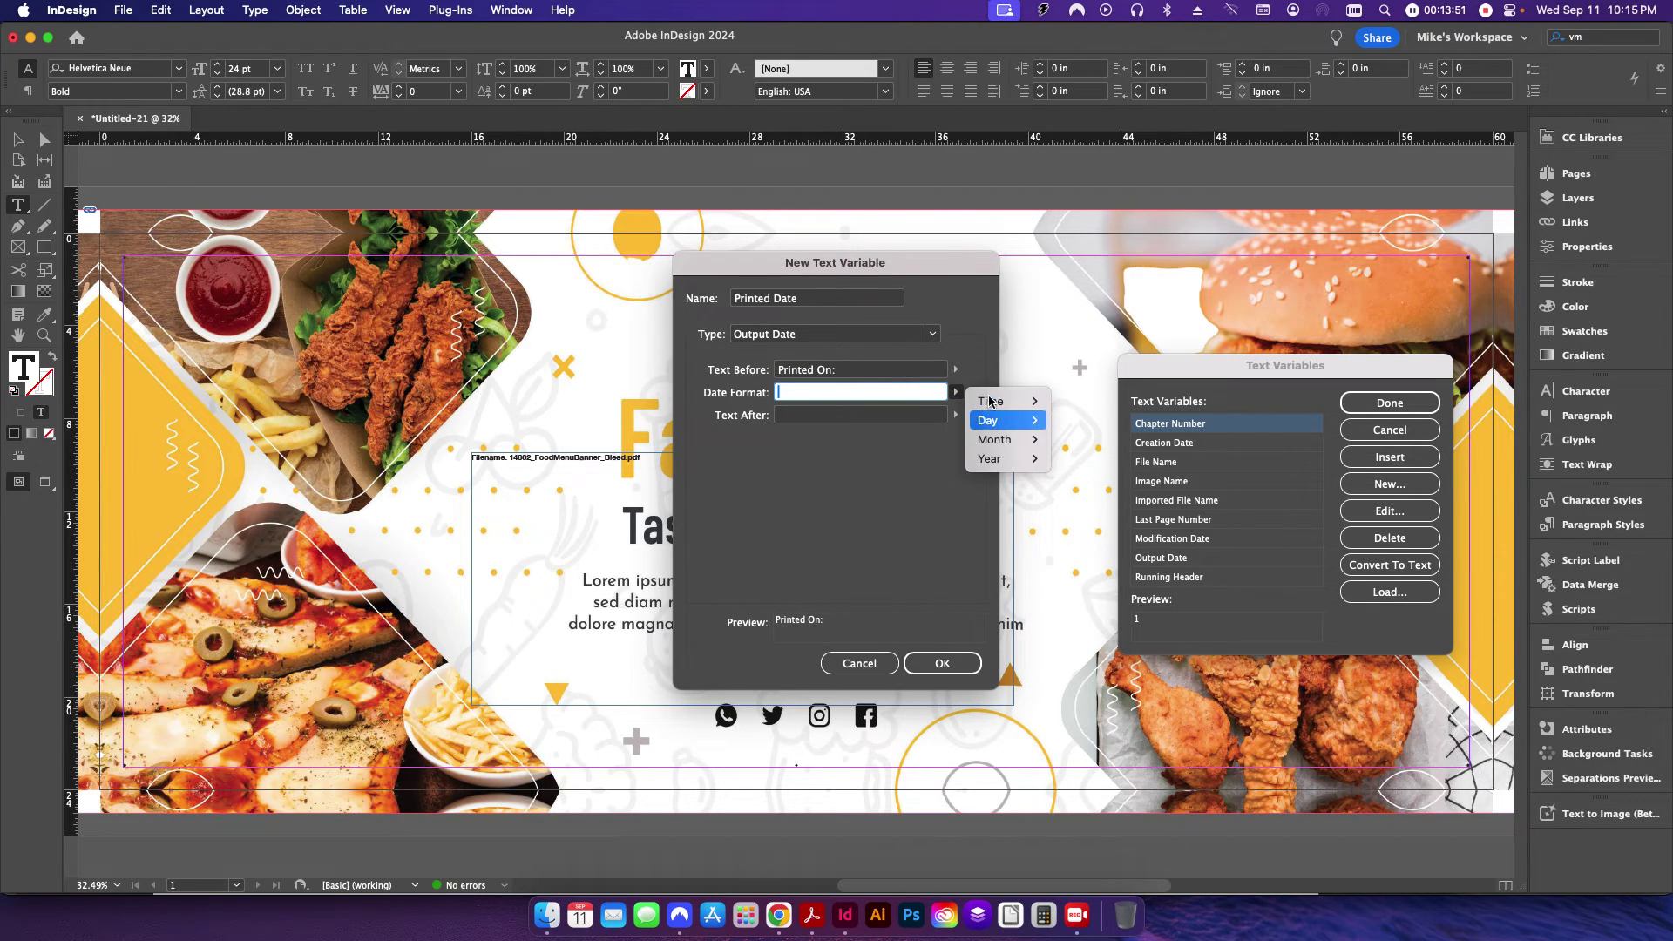
pyautogui.moveTo(993, 401)
pyautogui.click(1102, 421)
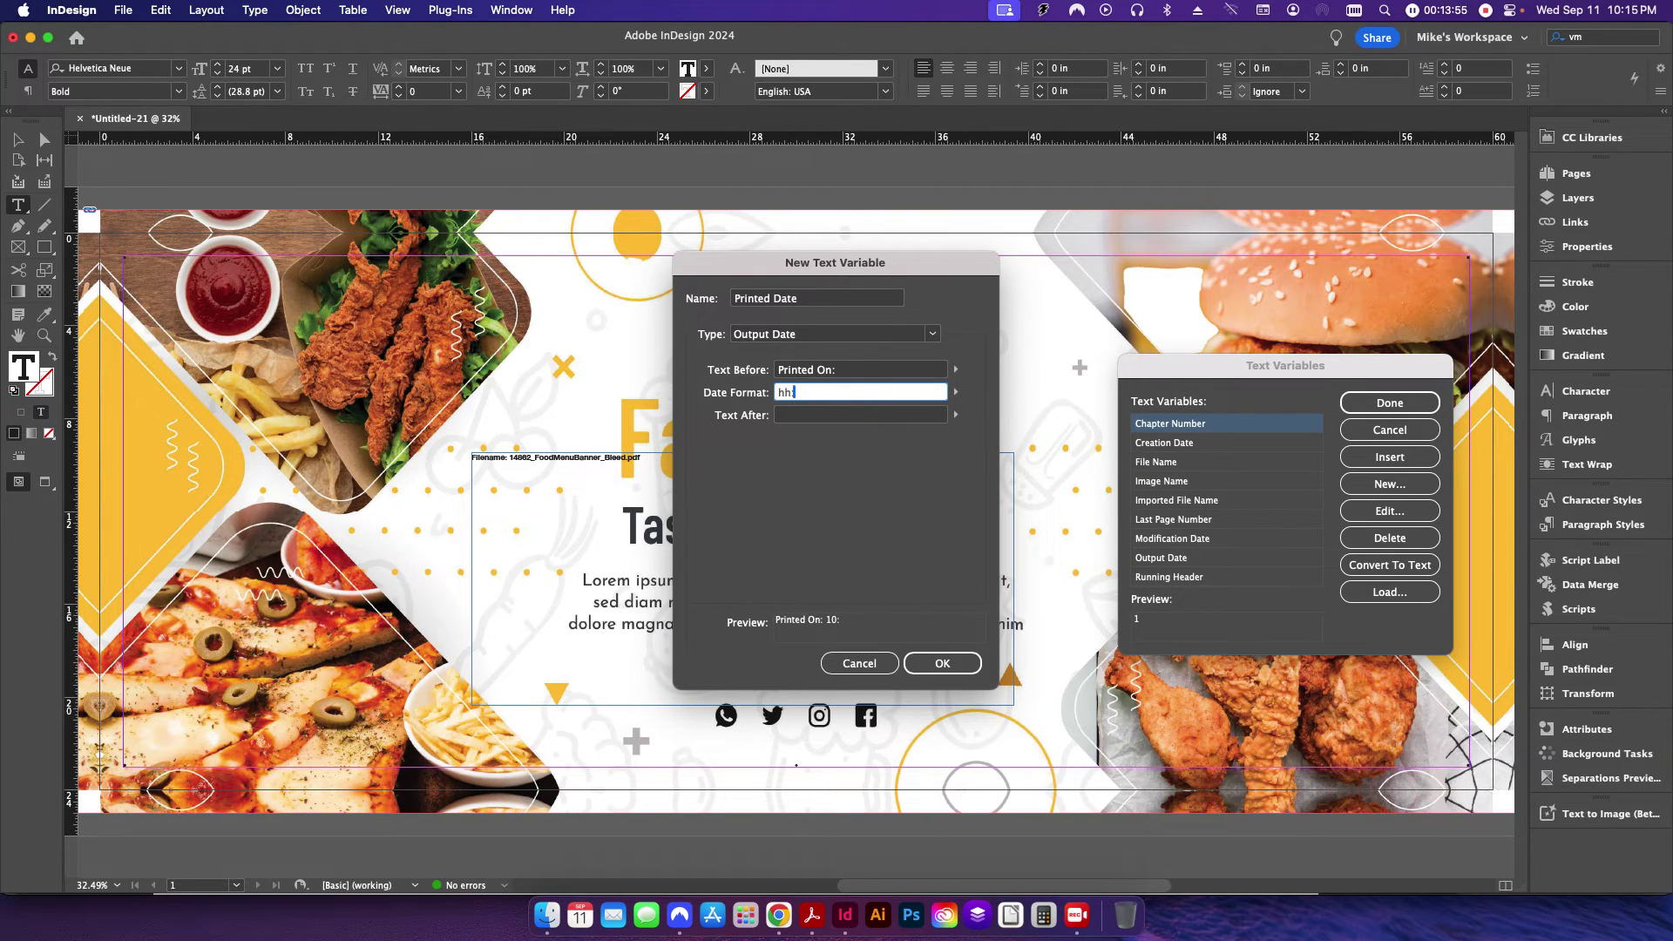
pyautogui.click(956, 391)
pyautogui.moveTo(993, 400)
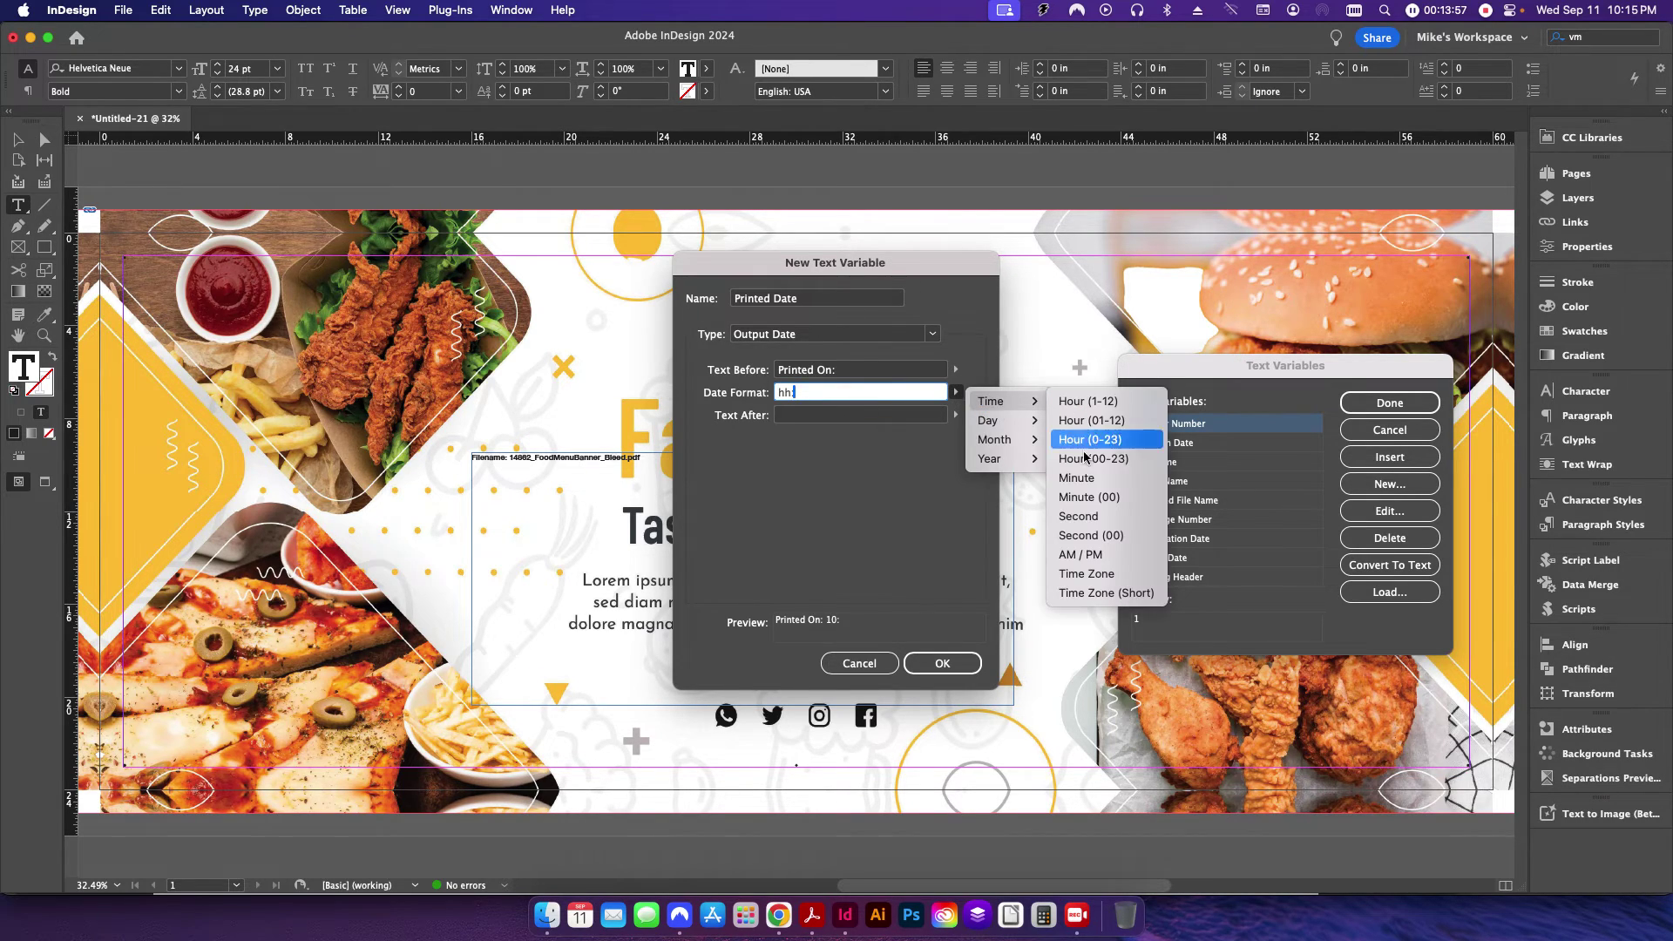
pyautogui.click(1083, 496)
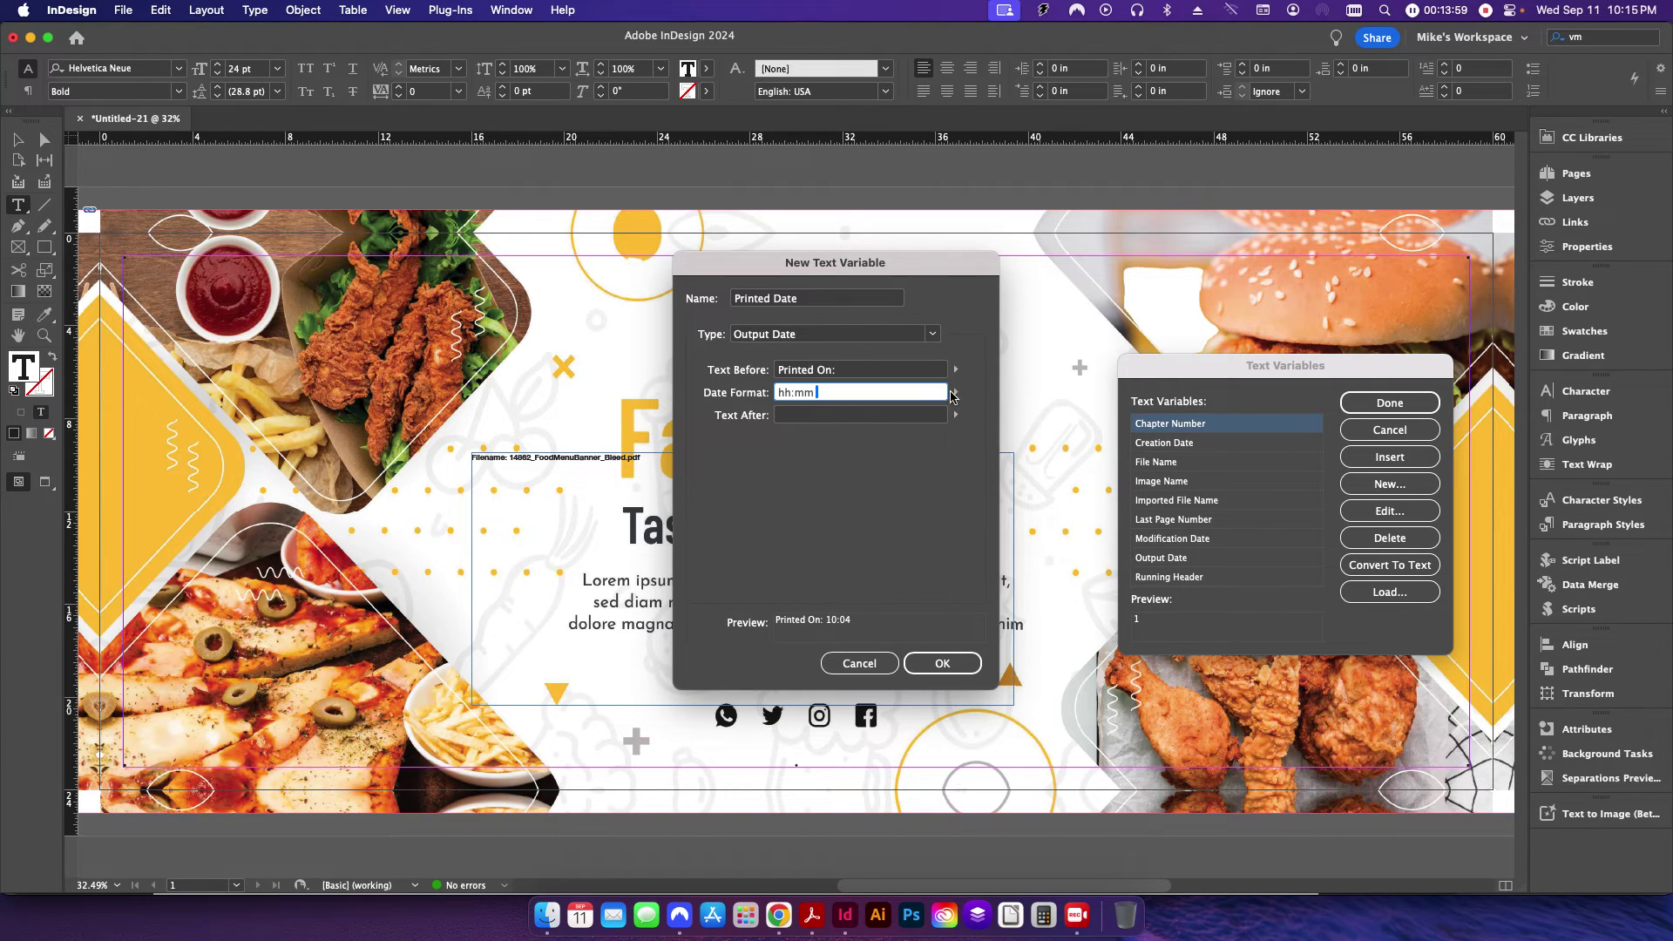
pyautogui.click(955, 391)
pyautogui.moveTo(993, 400)
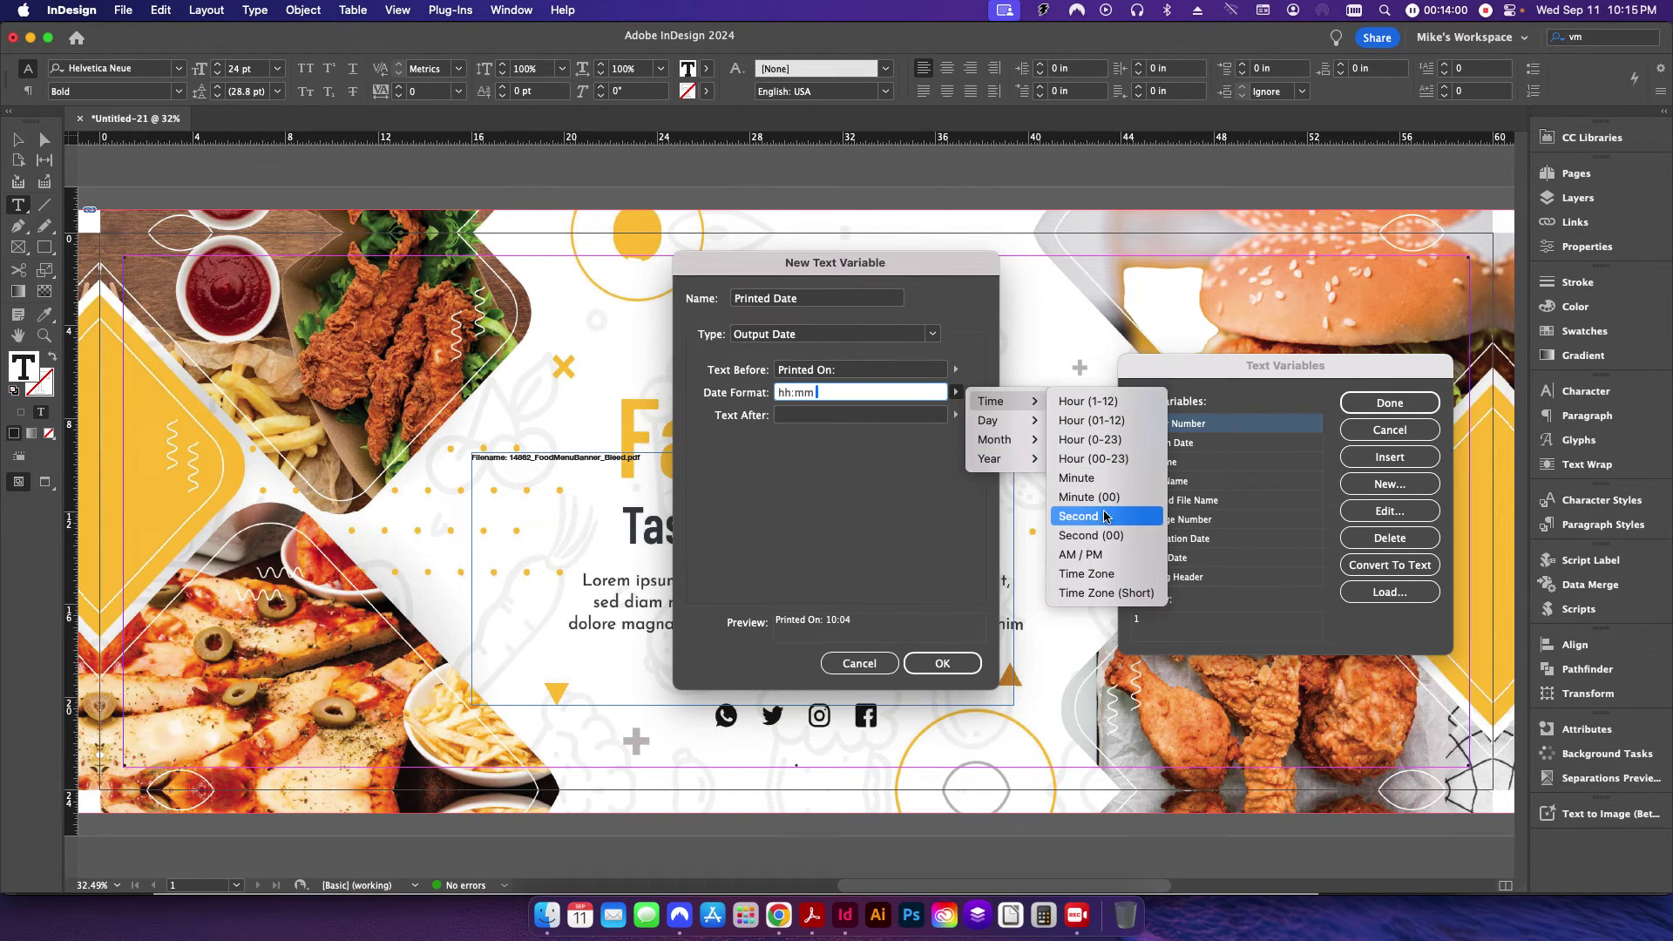
pyautogui.click(1080, 554)
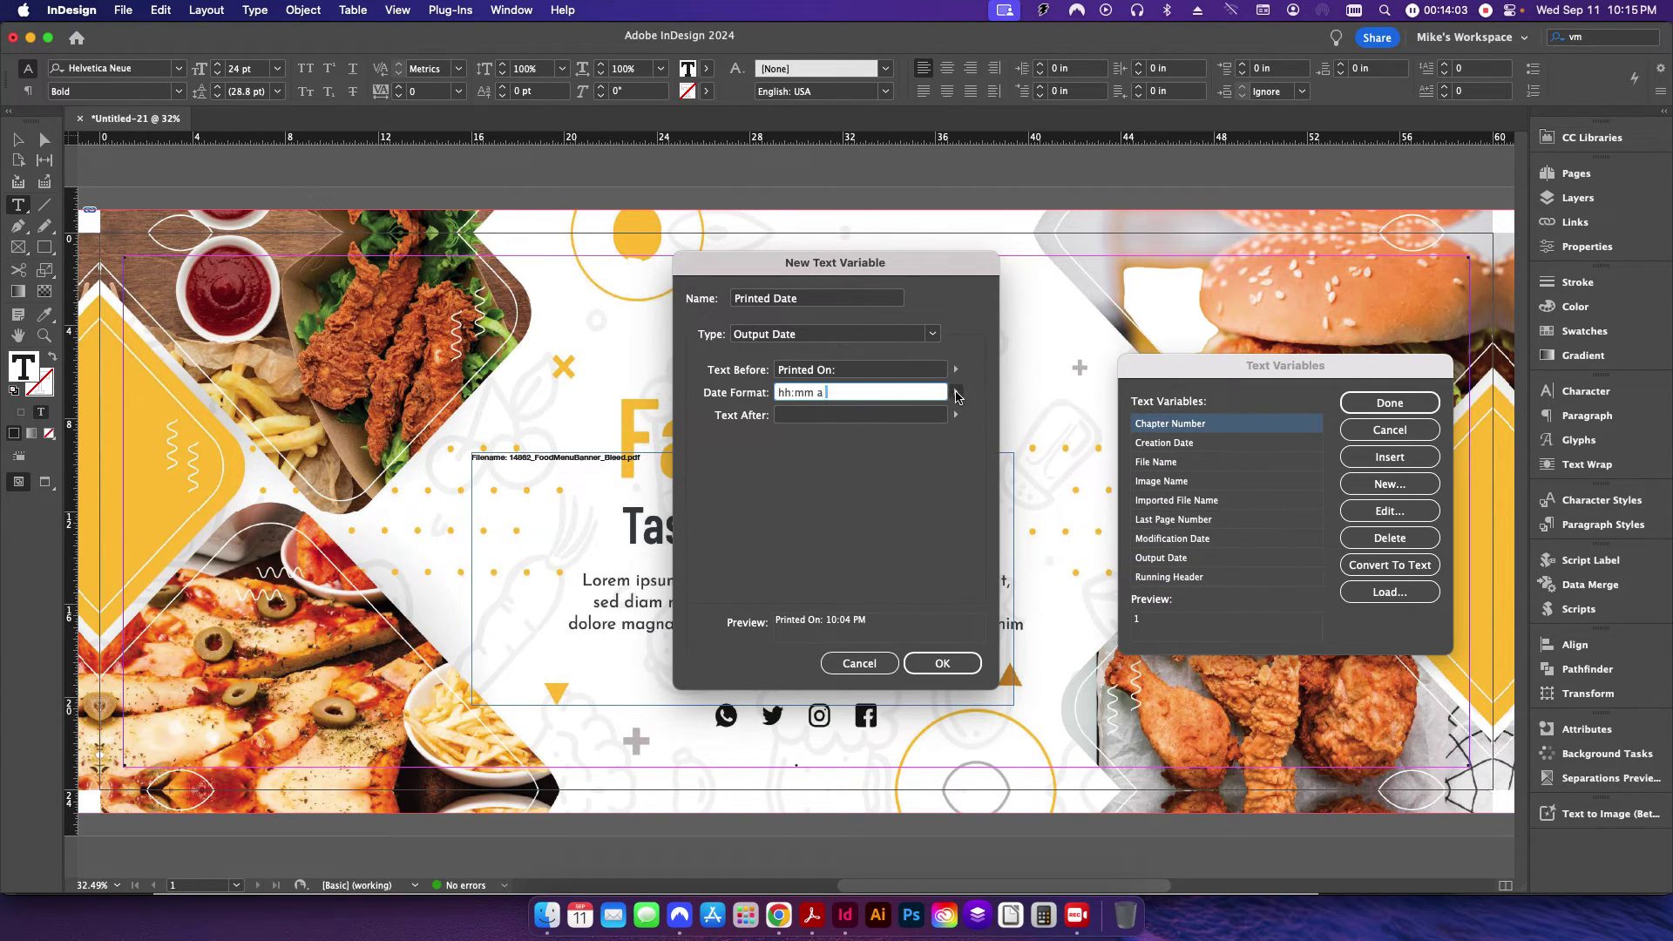
pyautogui.click(956, 392)
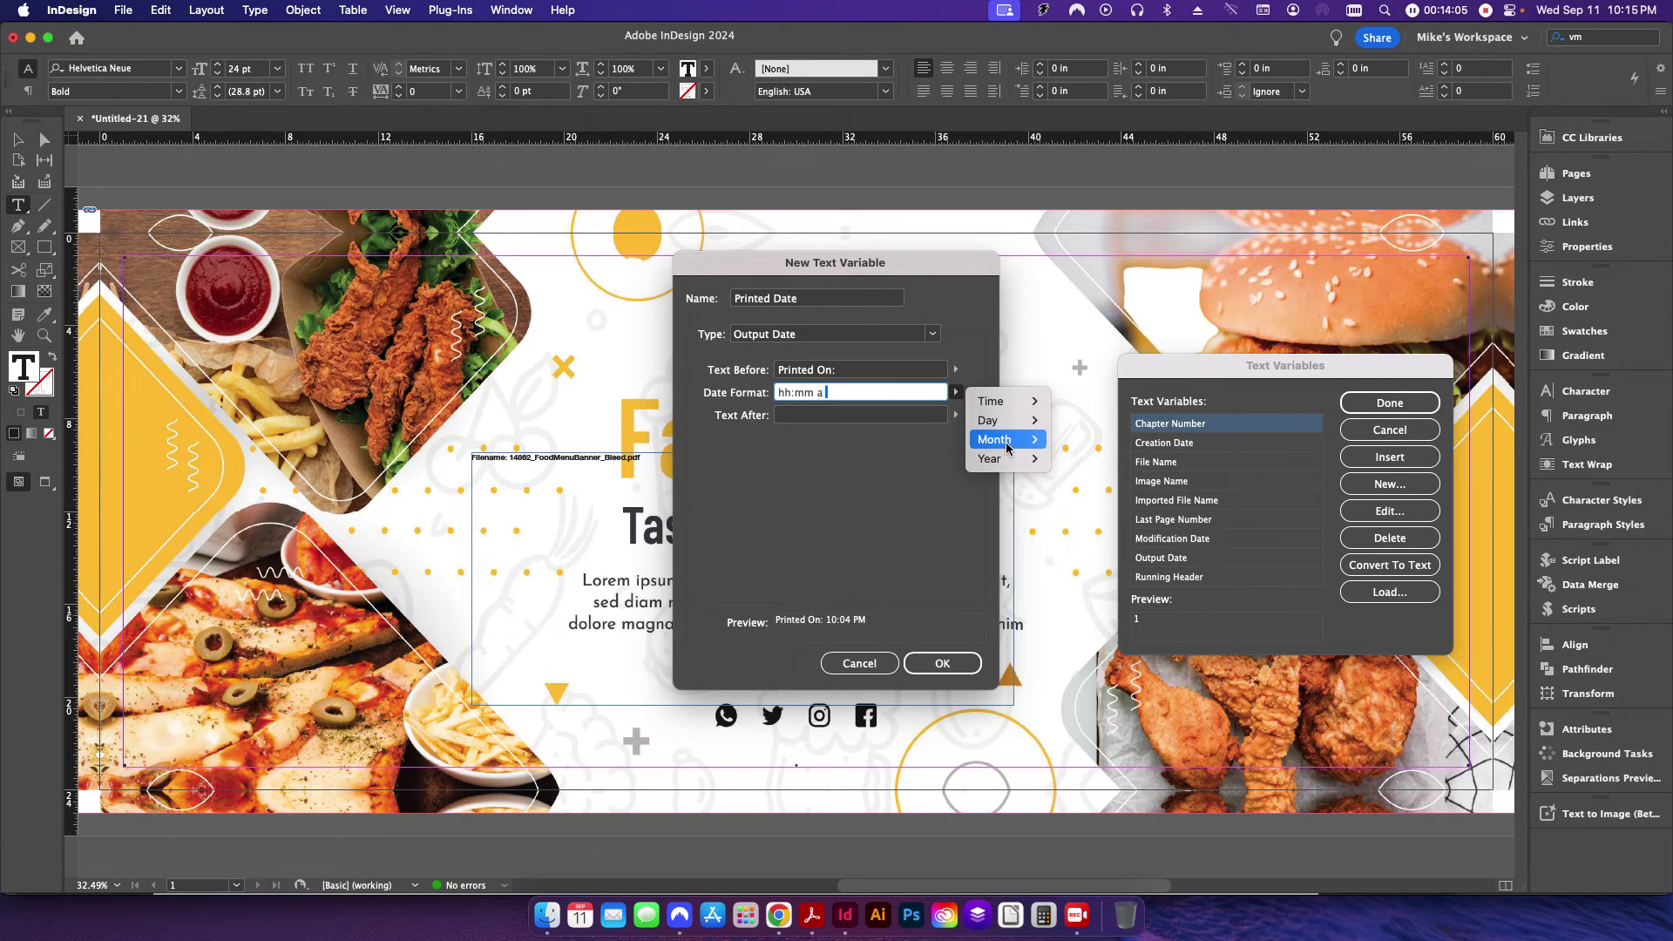
pyautogui.moveTo(1007, 428)
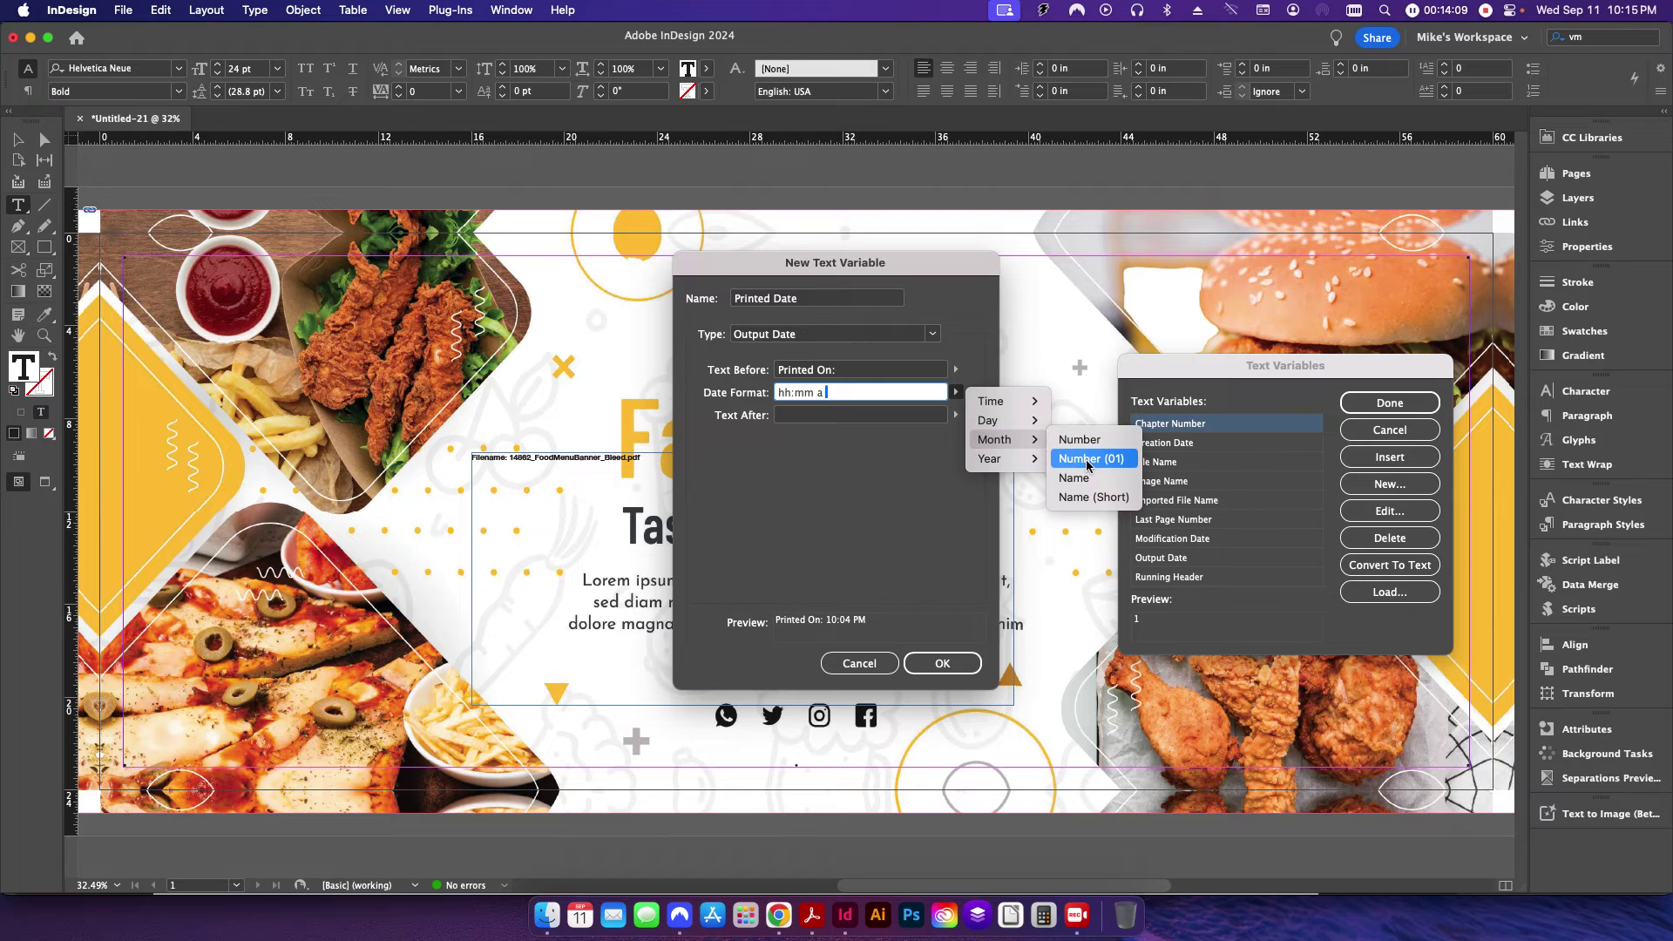
pyautogui.click(1087, 462)
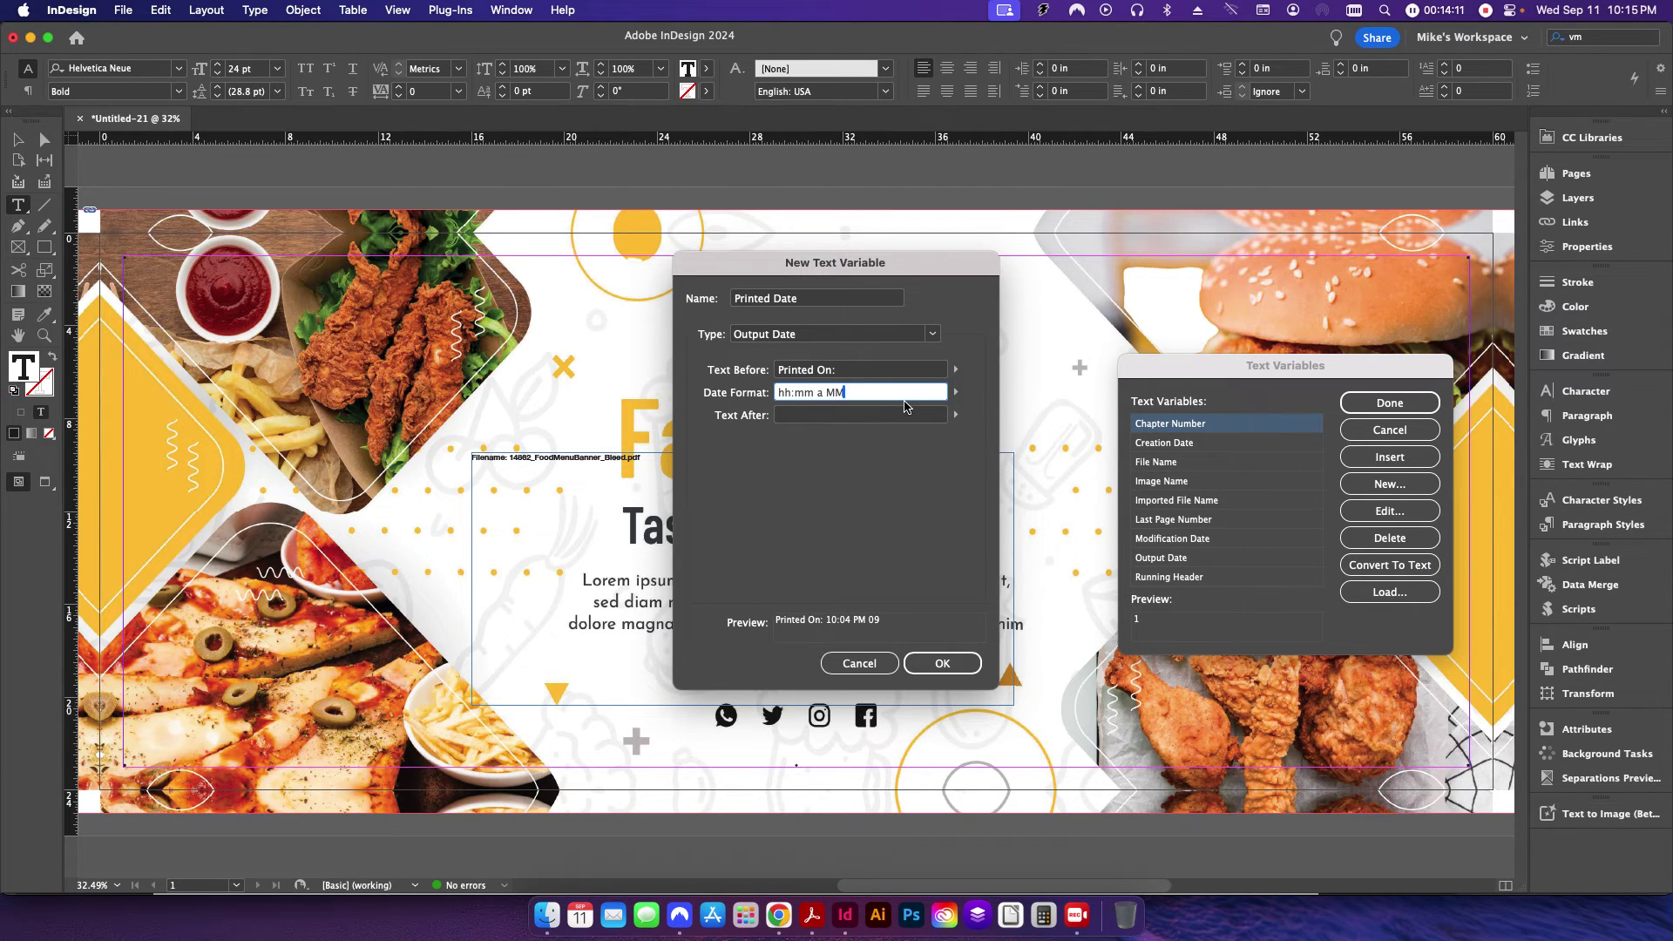
pyautogui.press('BackSpace')
pyautogui.press('BackSpace')
# - Add the two-digit day, month and year to the date format, separated by slashes, as dd/MM/yy
pyautogui.click(956, 392)
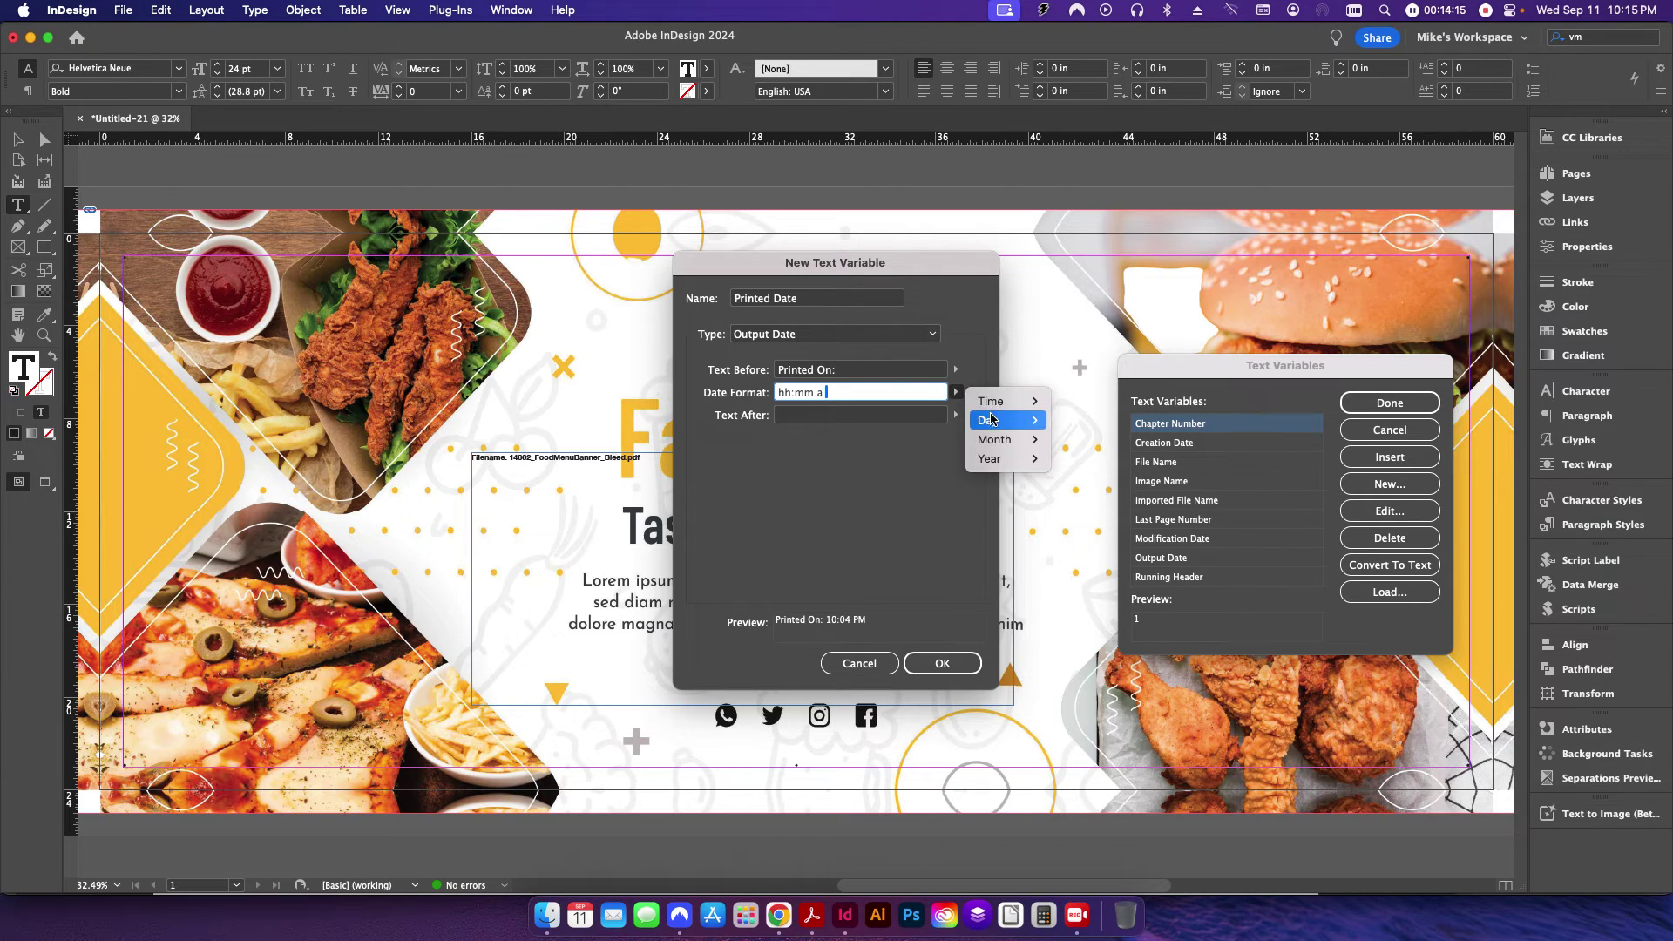
pyautogui.moveTo(993, 420)
pyautogui.click(1085, 441)
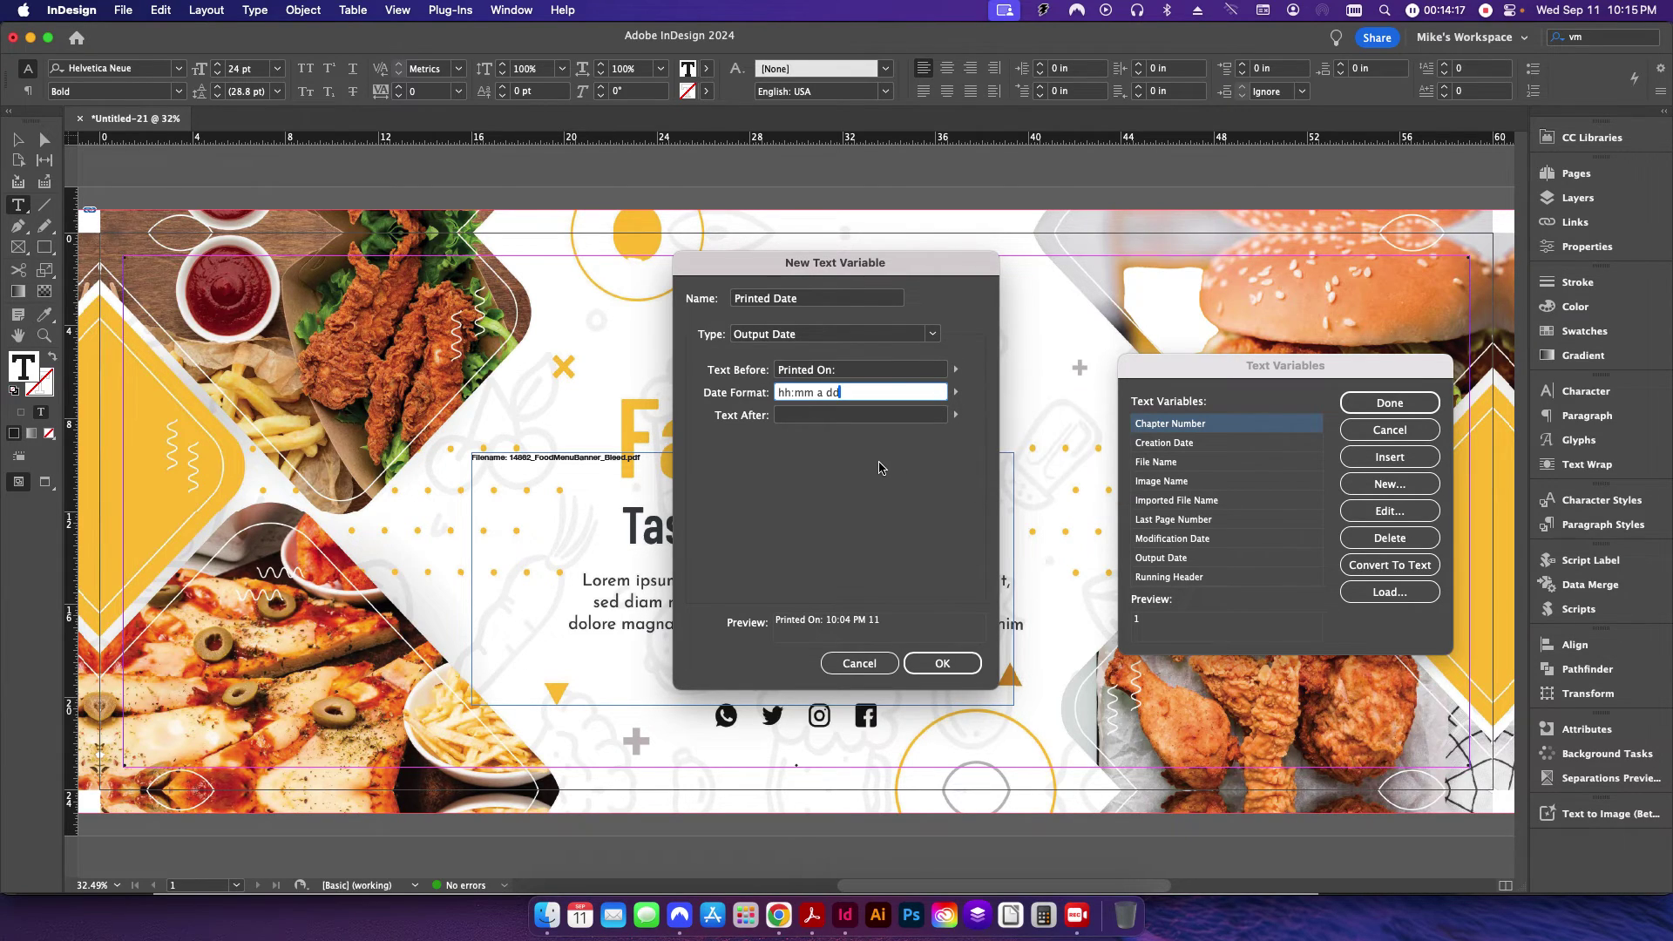
pyautogui.write('/')
pyautogui.click(956, 392)
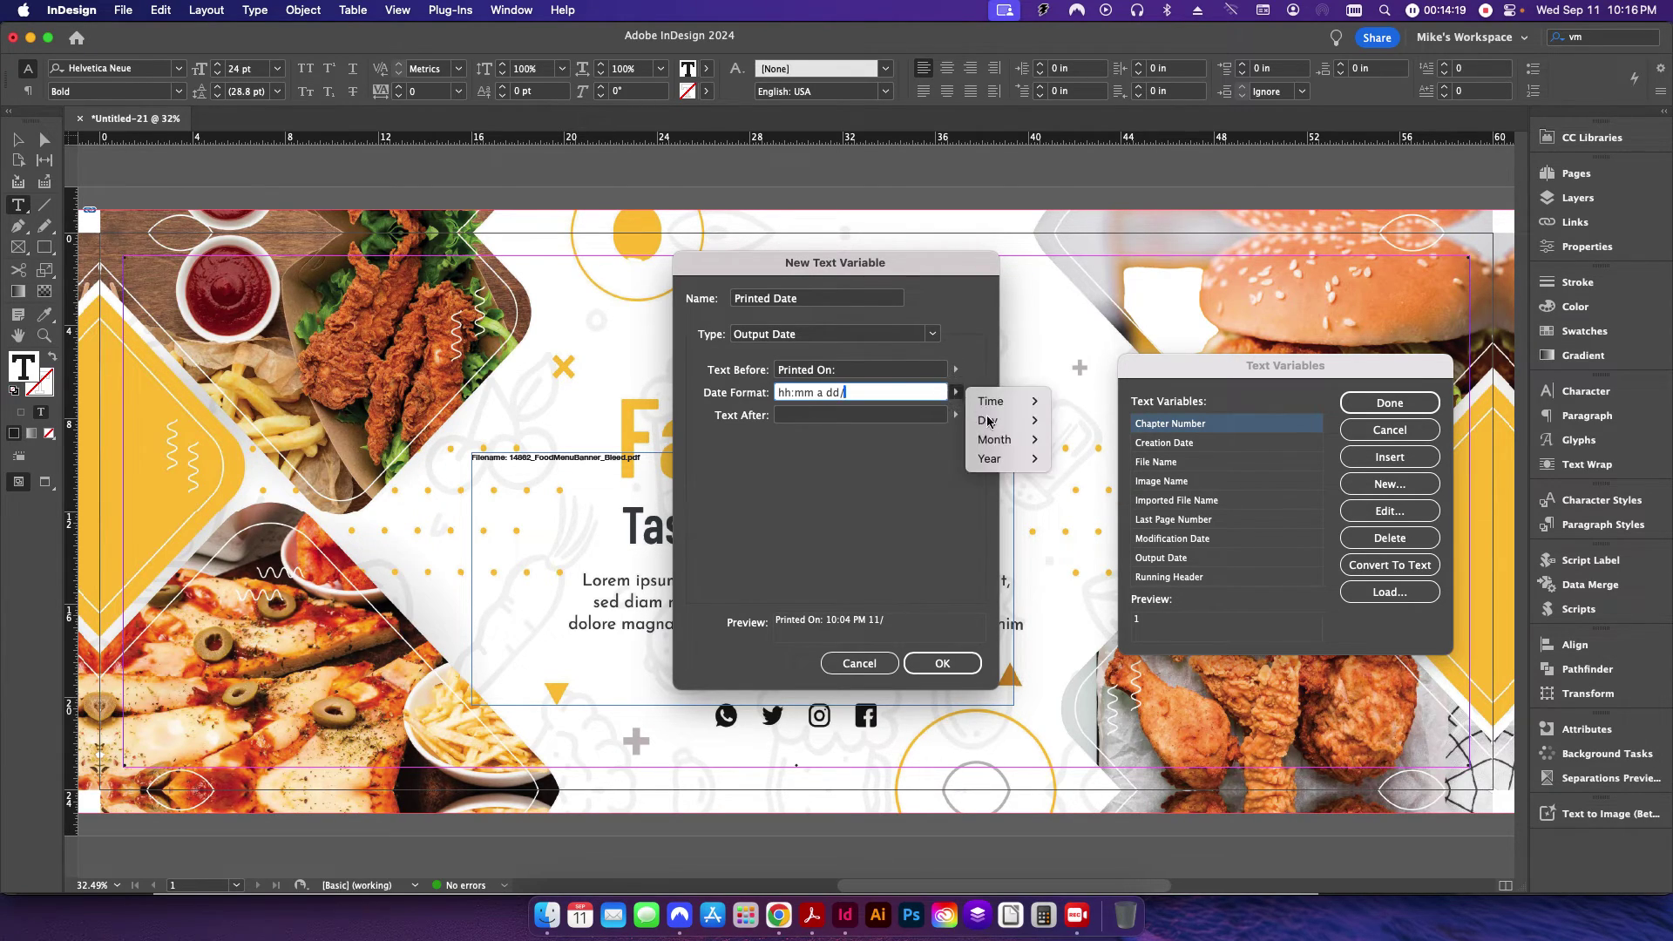
pyautogui.moveTo(1006, 439)
pyautogui.click(1100, 460)
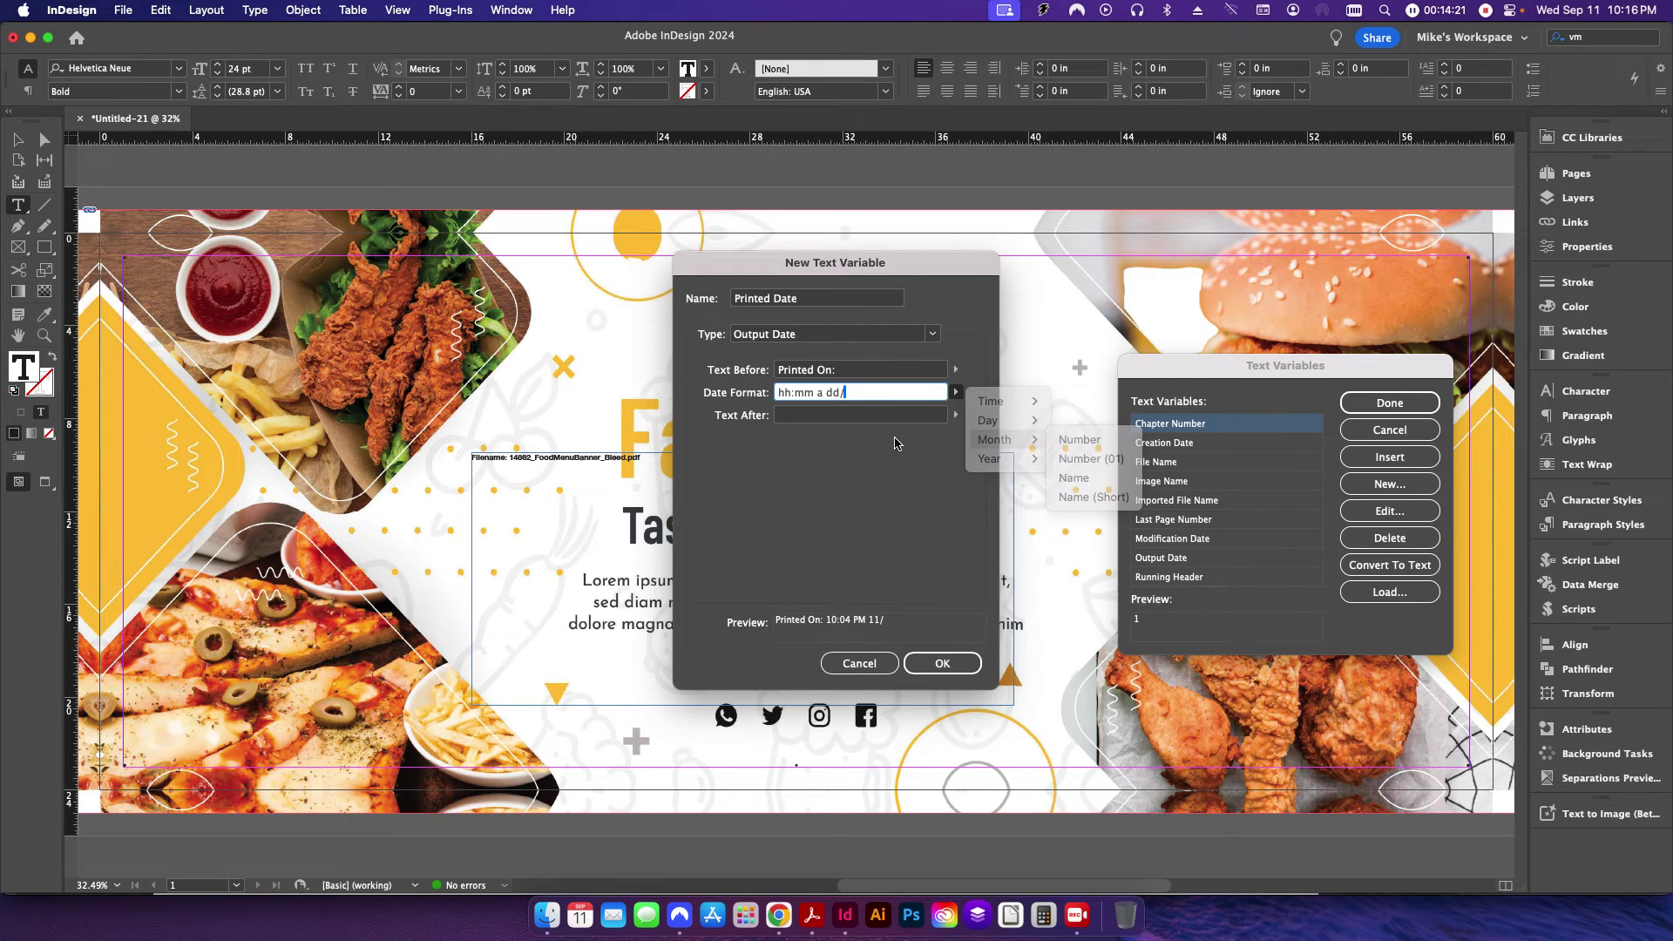
pyautogui.write('/')
pyautogui.click(956, 392)
pyautogui.moveTo(1002, 439)
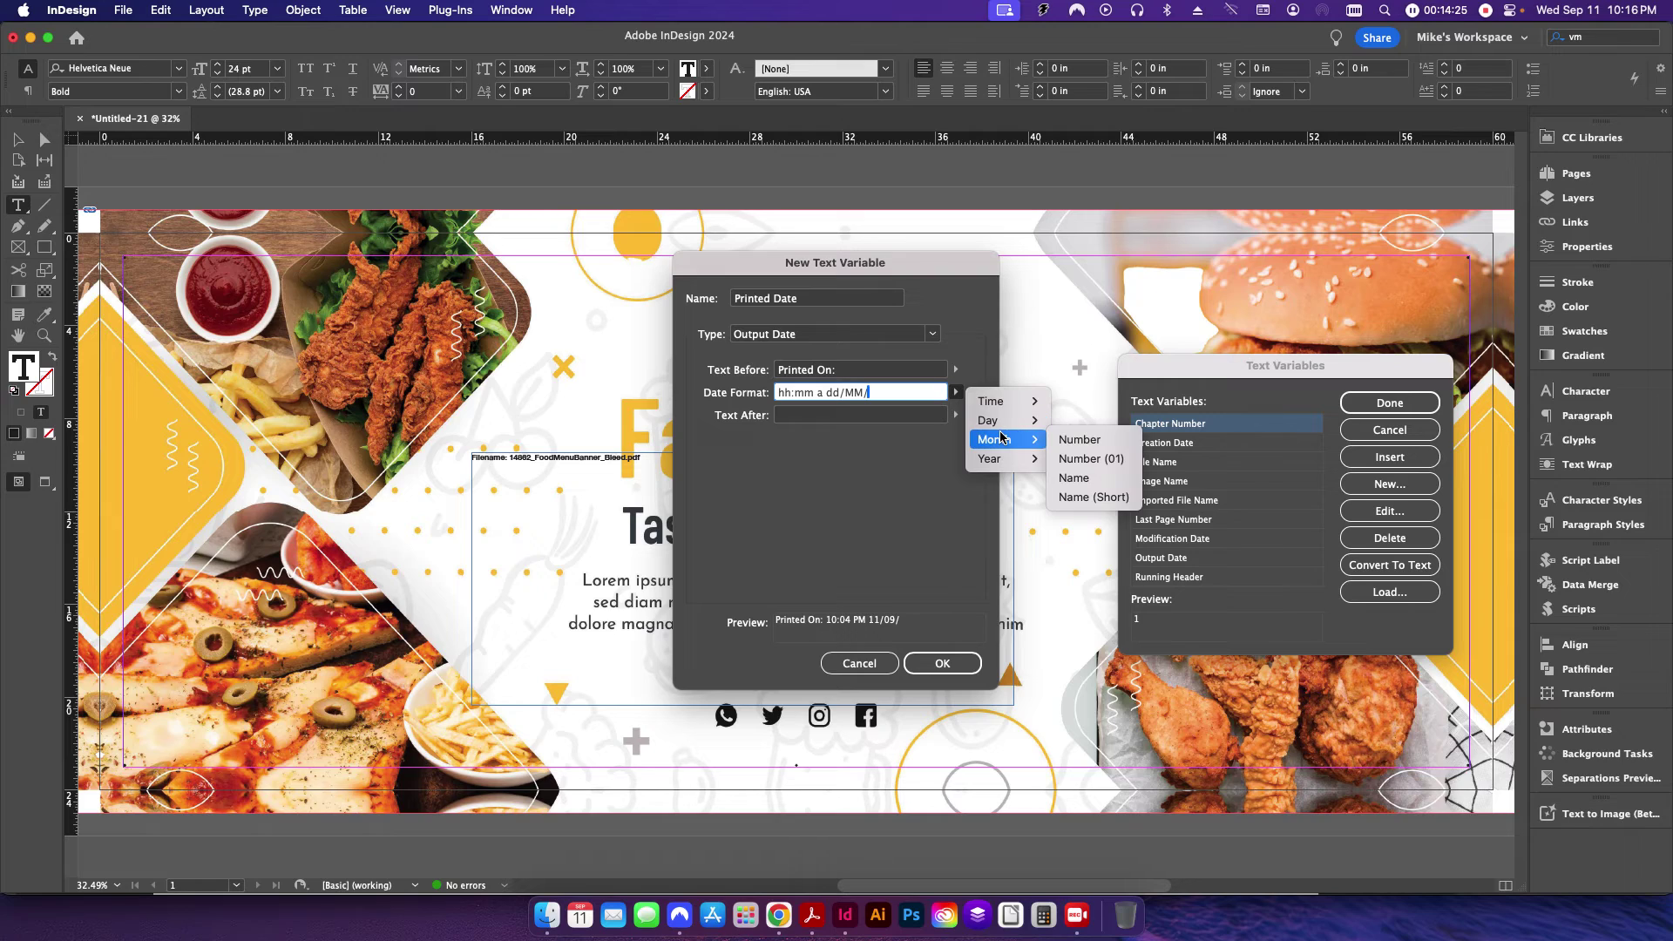
pyautogui.click(1100, 478)
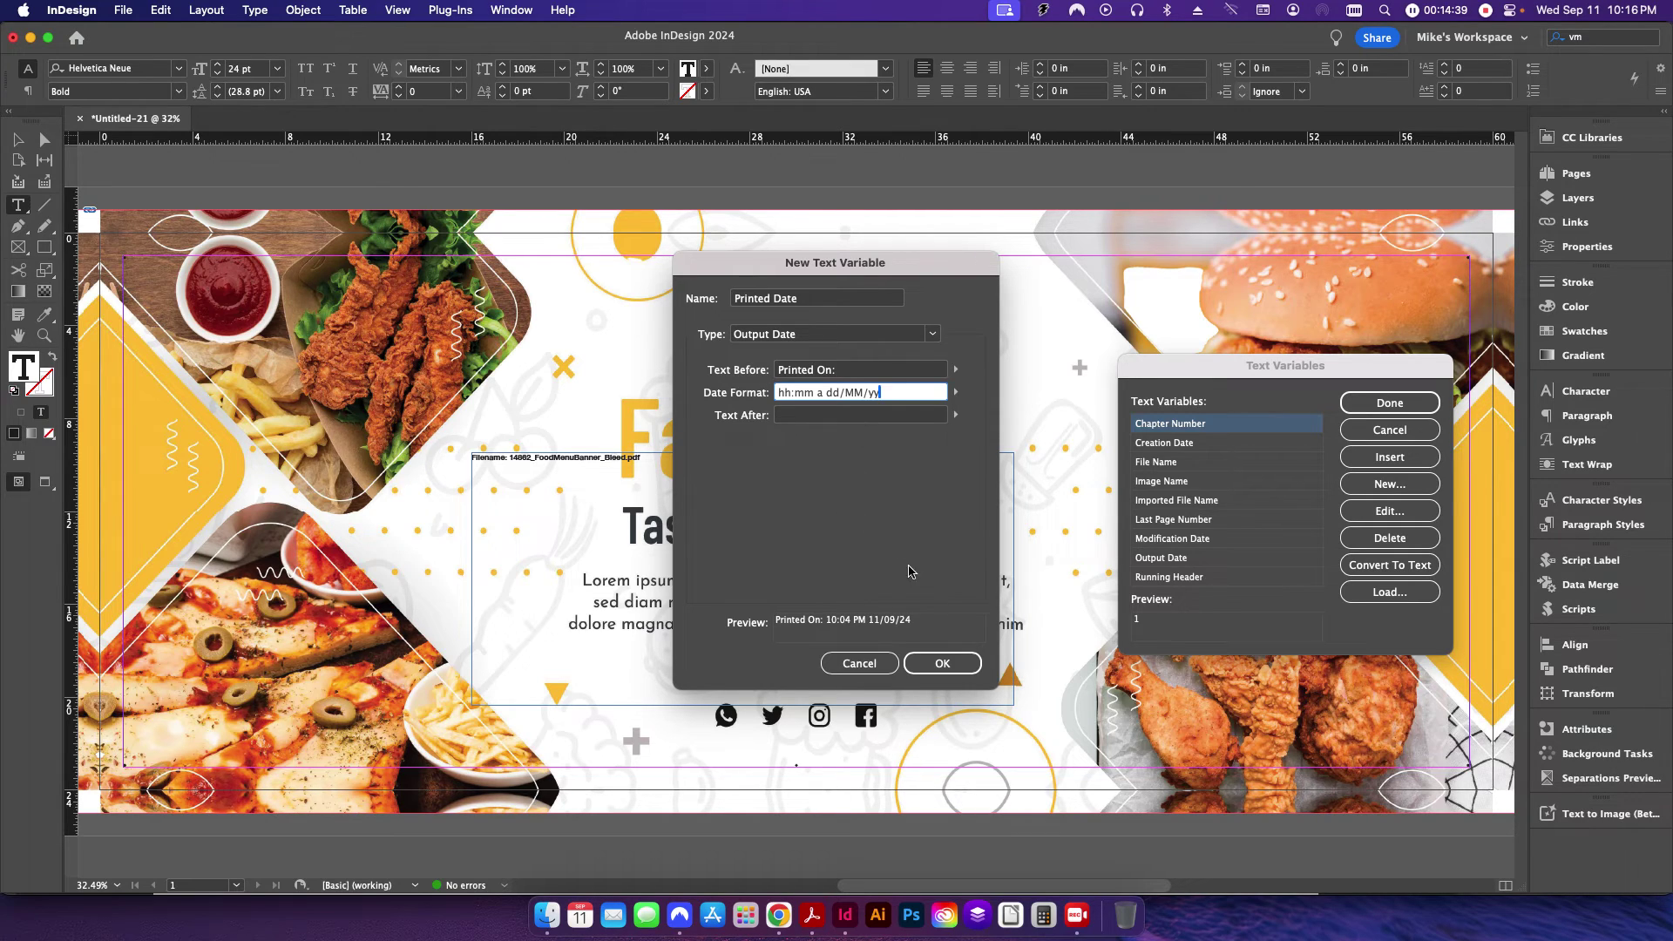
# - Save the Printed Date variable and insert it after the file name in the text frame
pyautogui.click(942, 663)
pyautogui.click(1359, 459)
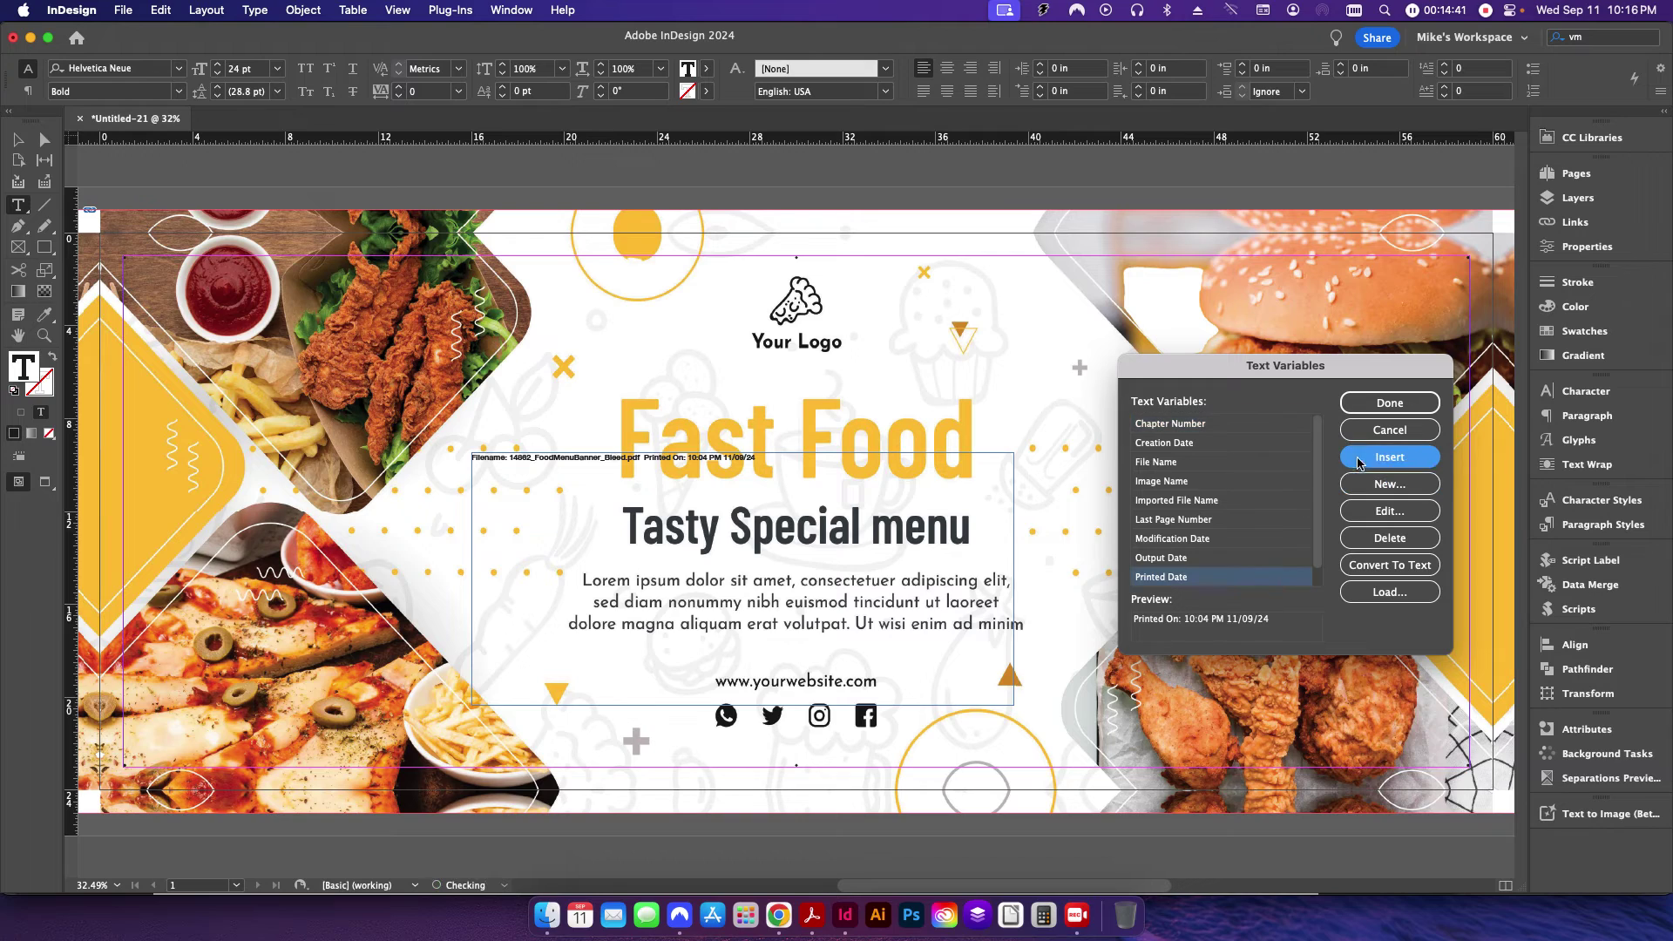
pyautogui.click(1416, 406)
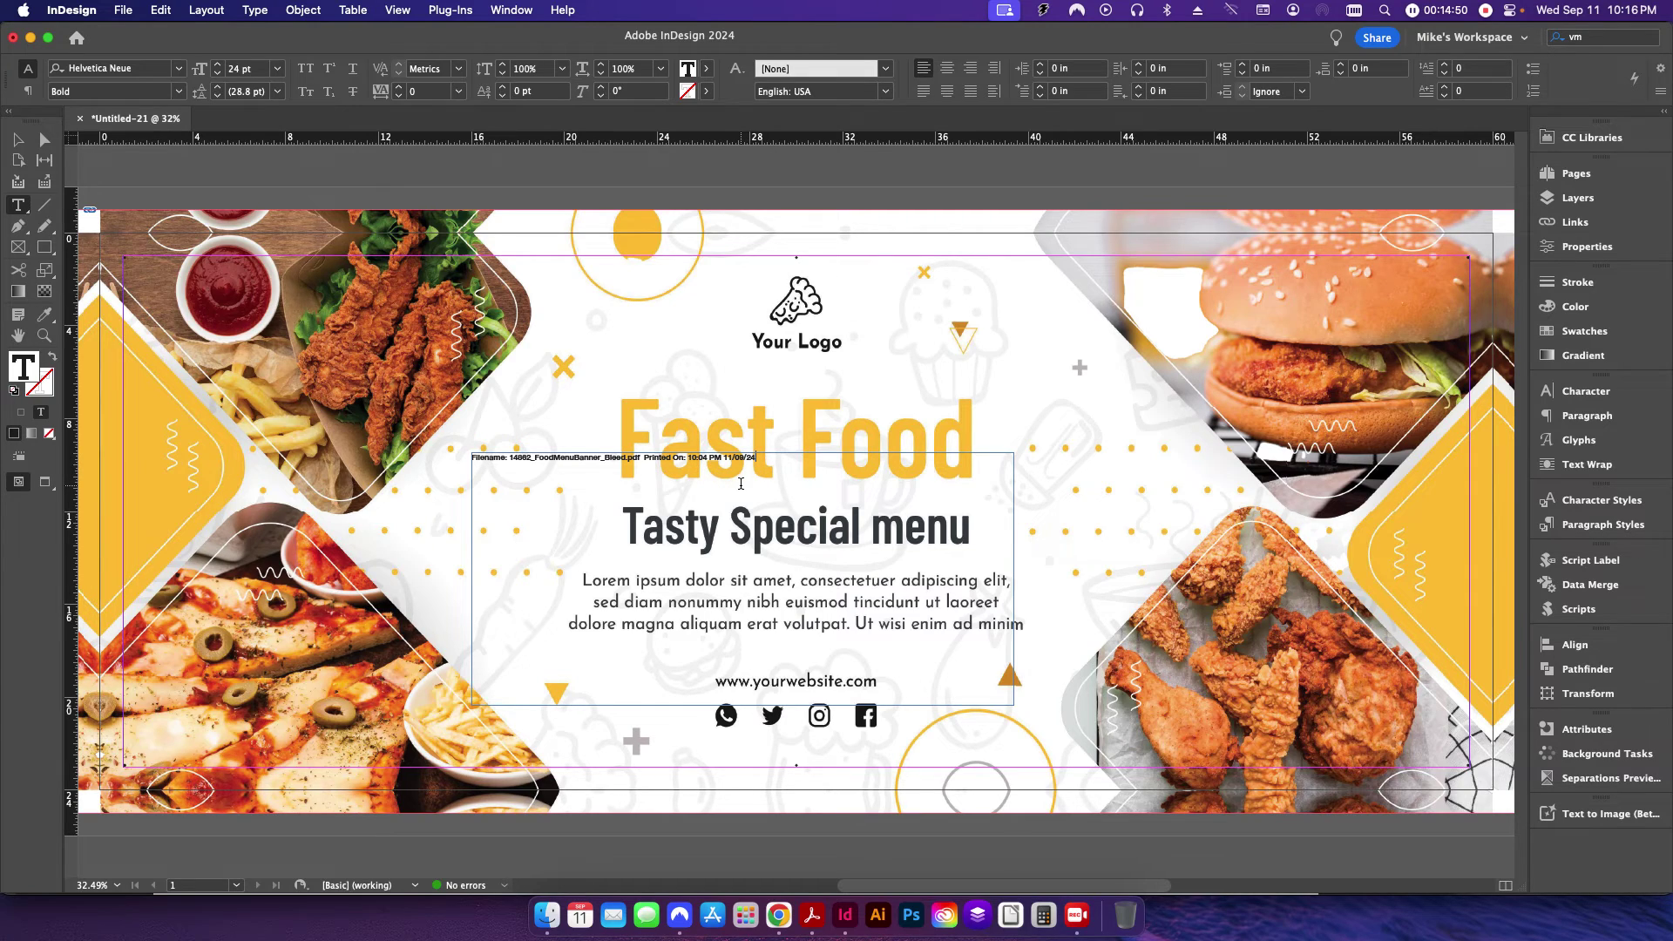
# - Set the height of the file name and date text frame to 1 in
pyautogui.click(17, 139)
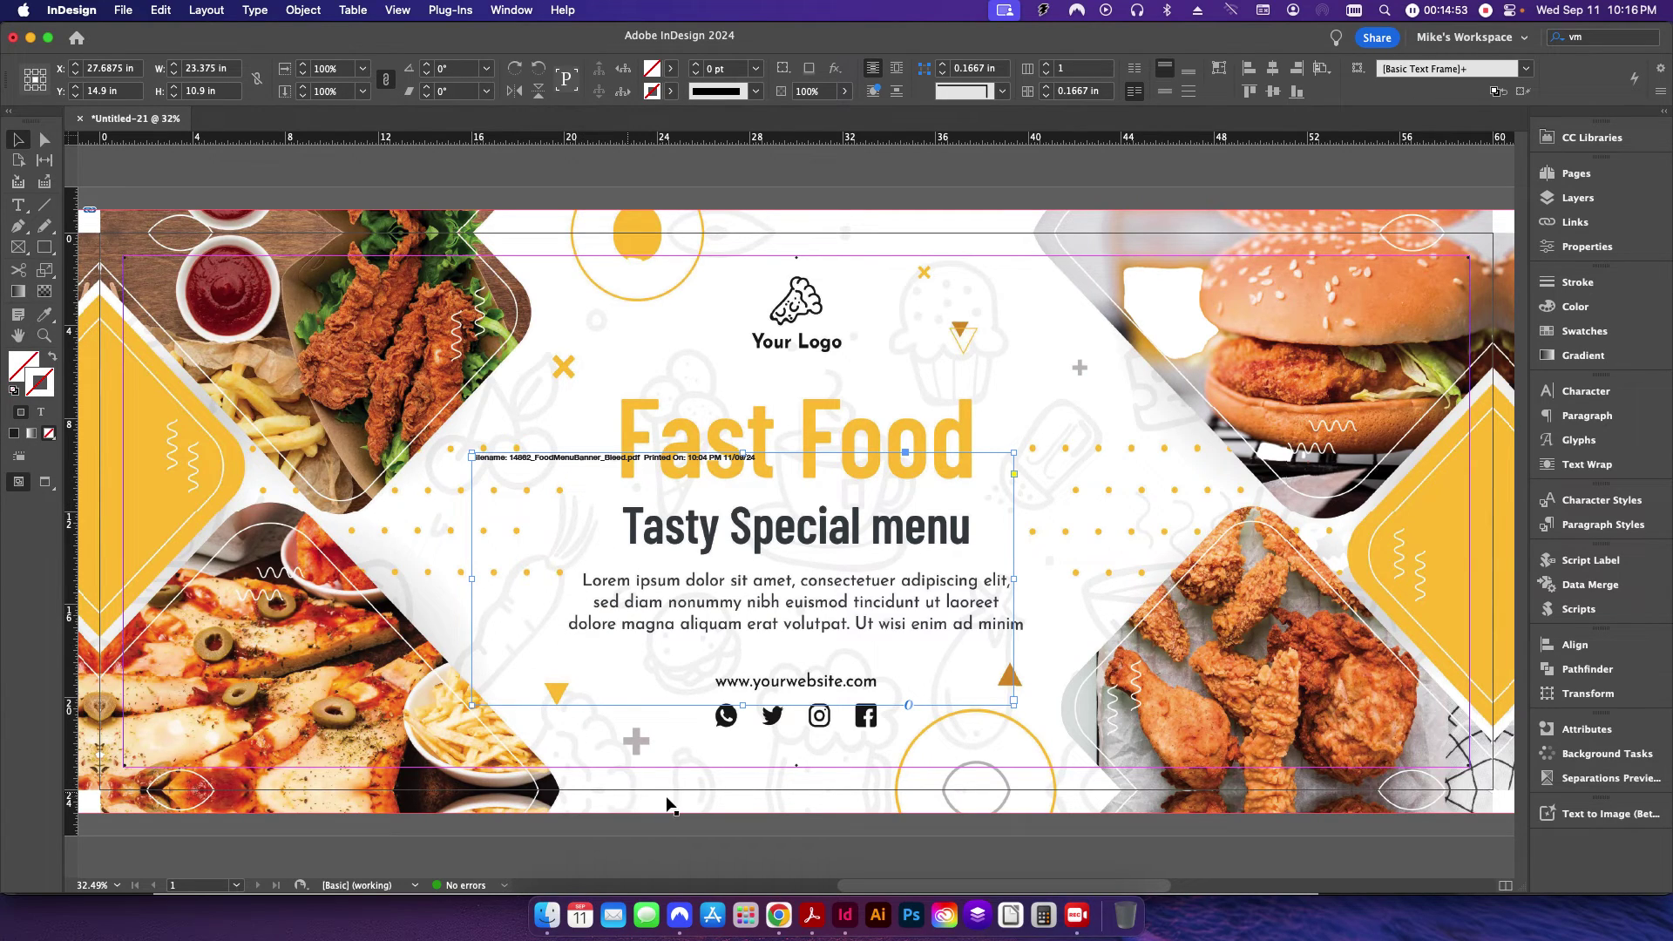
pyautogui.click(233, 92)
pyautogui.write('1')
pyautogui.press('Return')
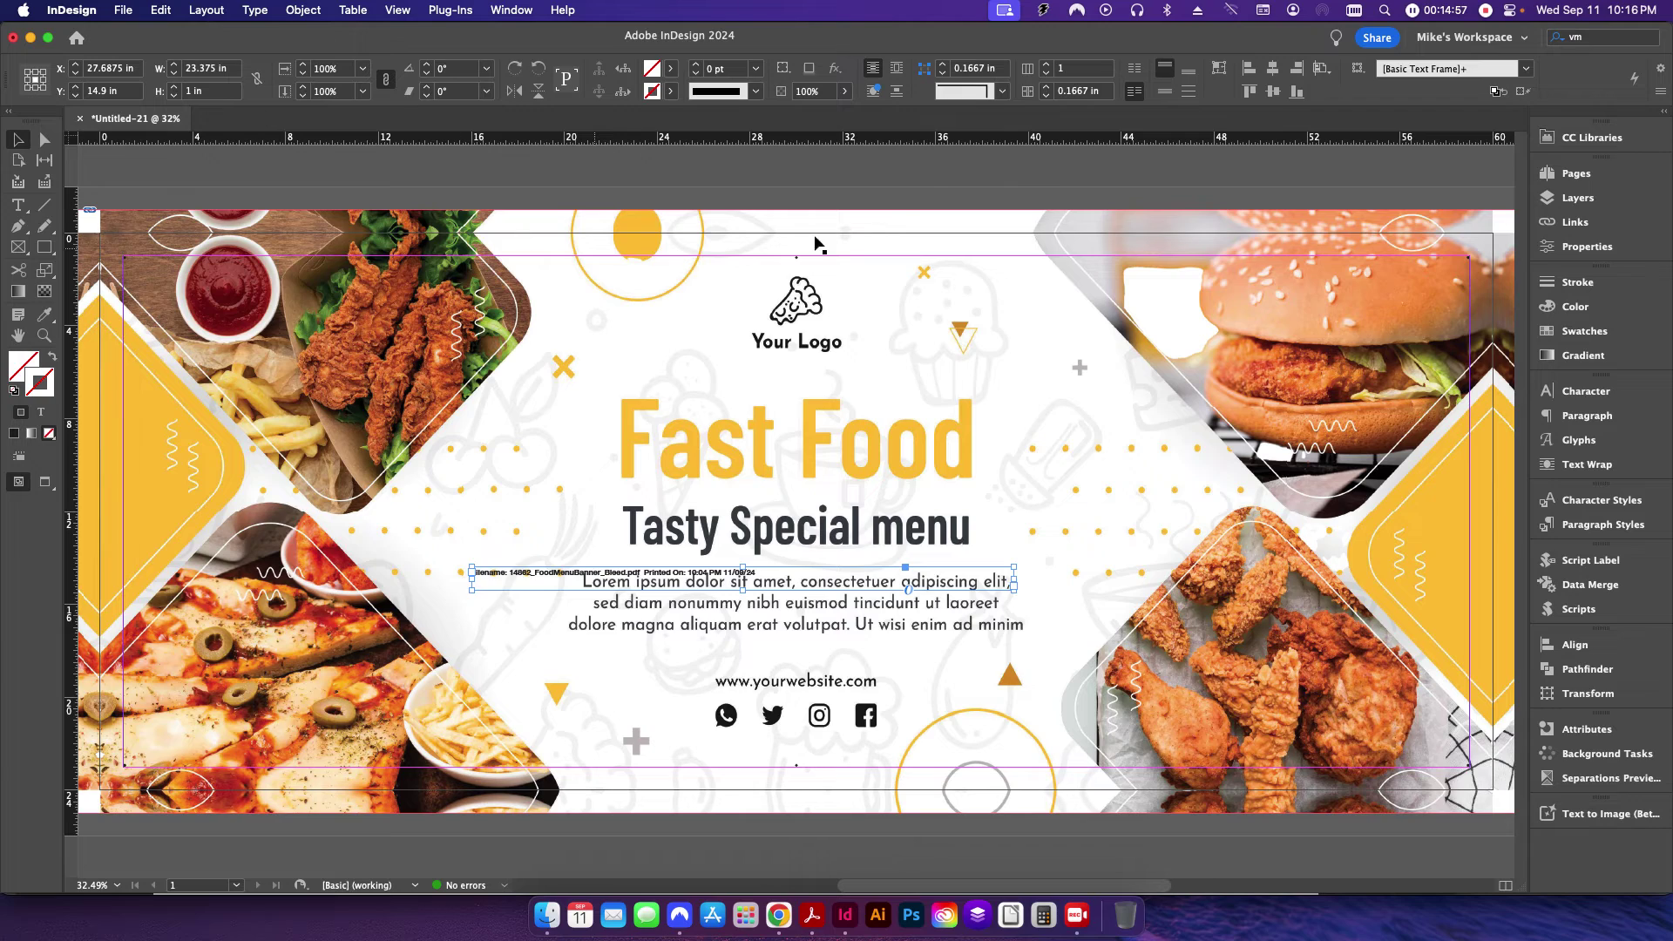
# - Center the file name and date text vertically and horizontally within its frame
pyautogui.click(1164, 90)
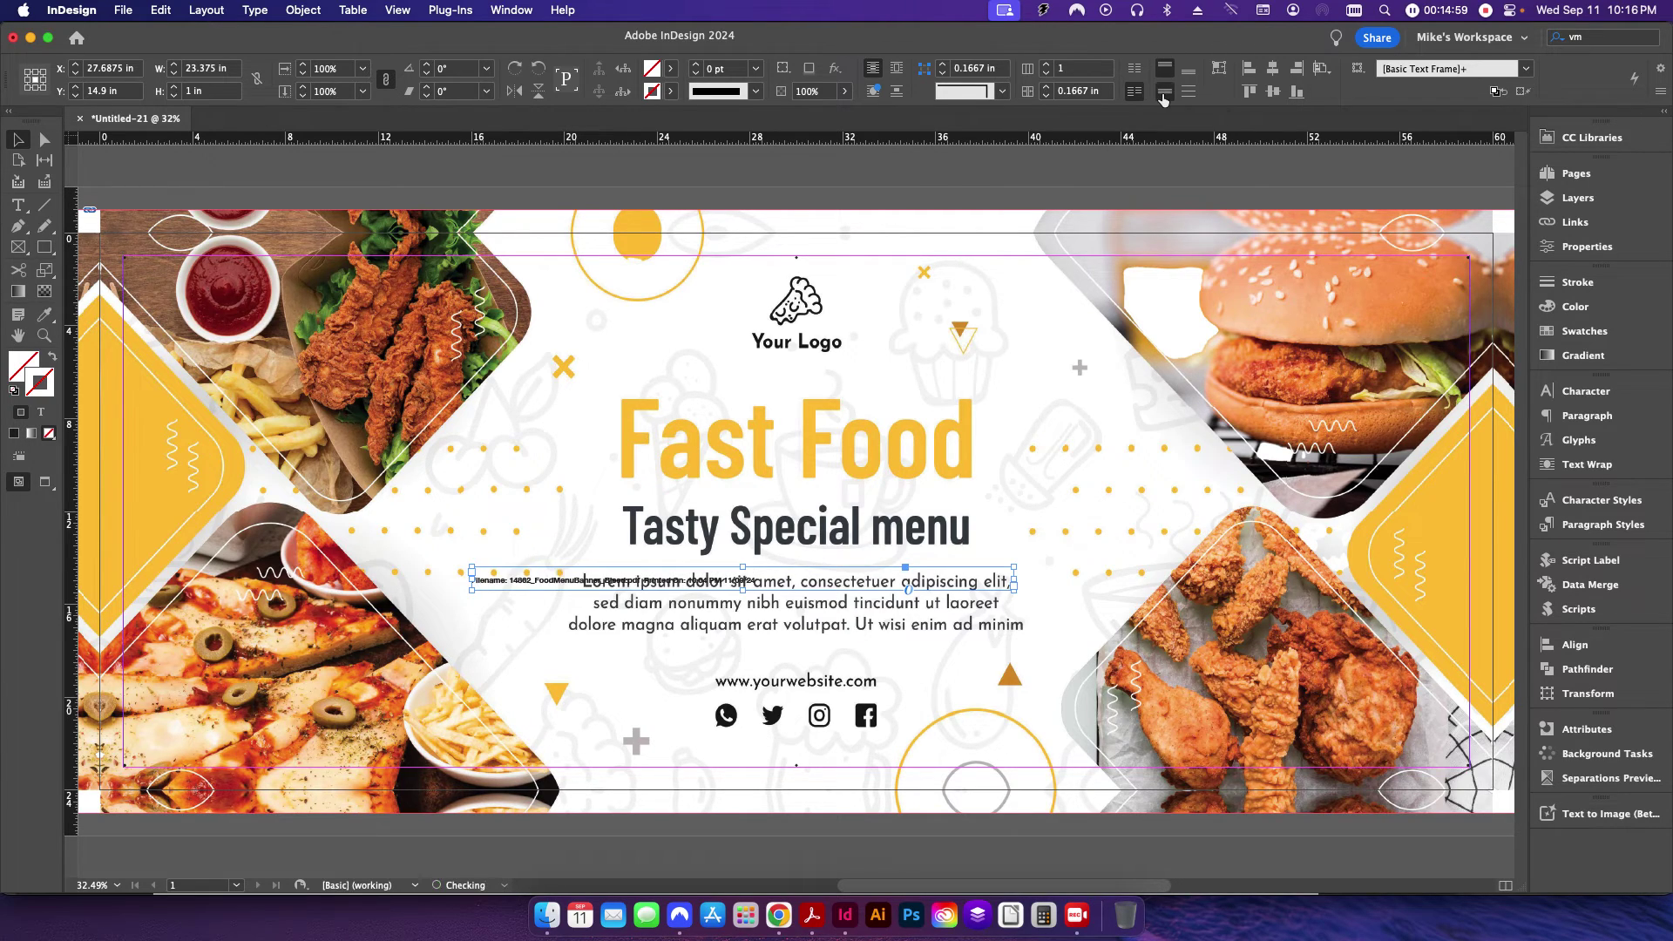
pyautogui.press('t')
pyautogui.click(947, 68)
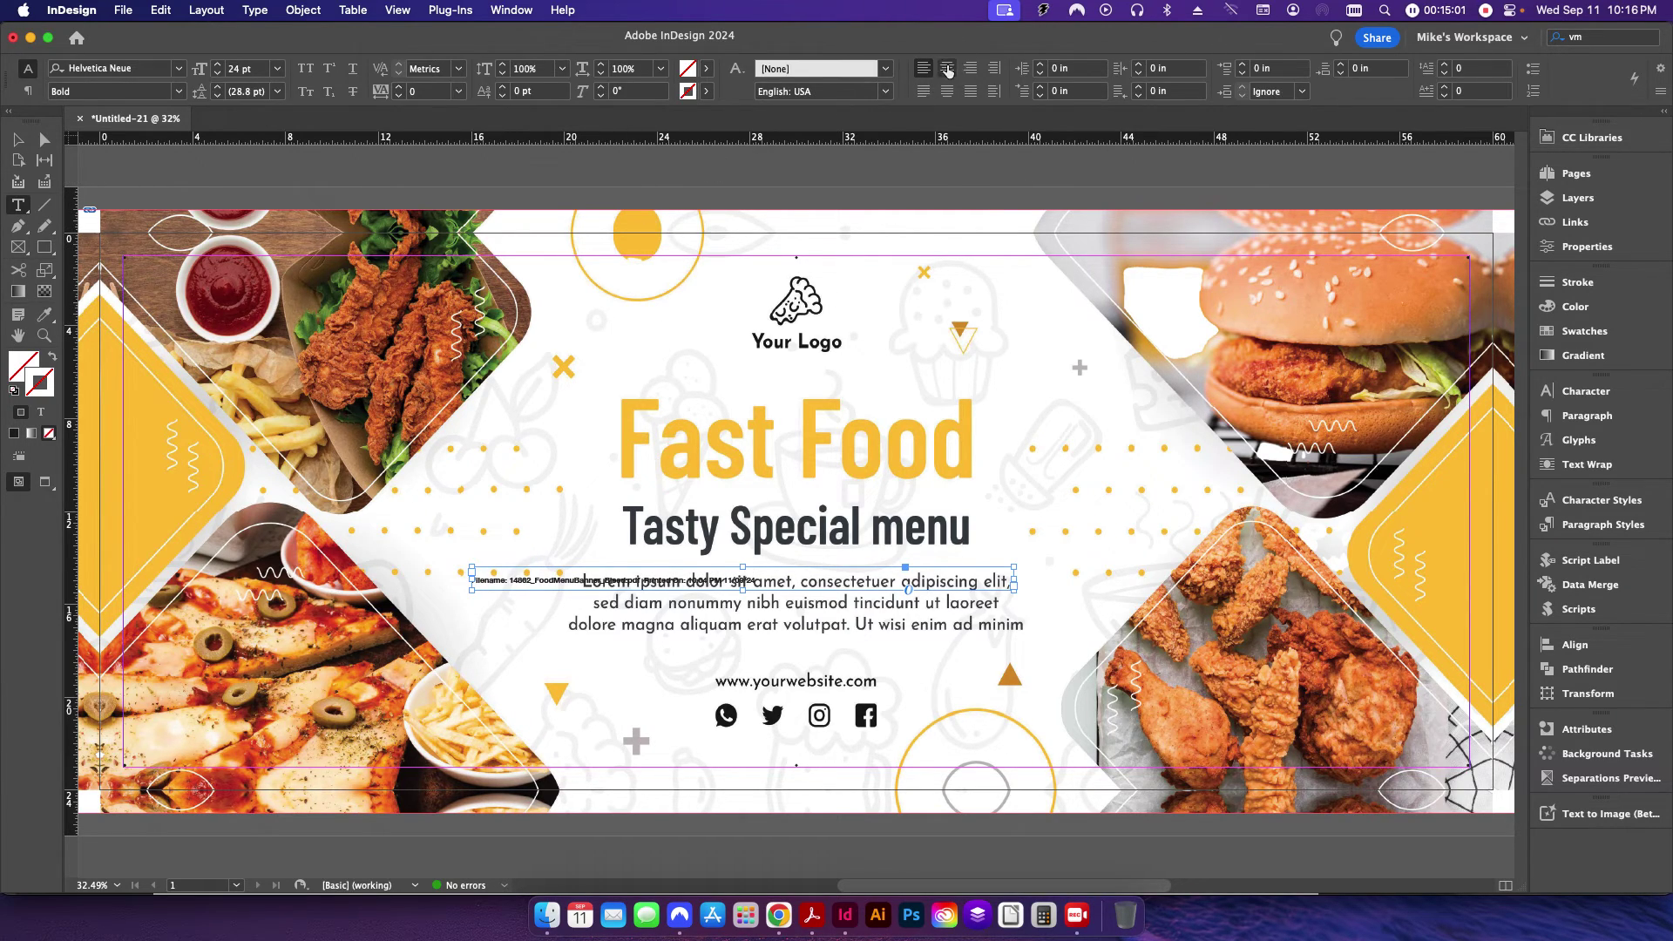
pyautogui.click(17, 139)
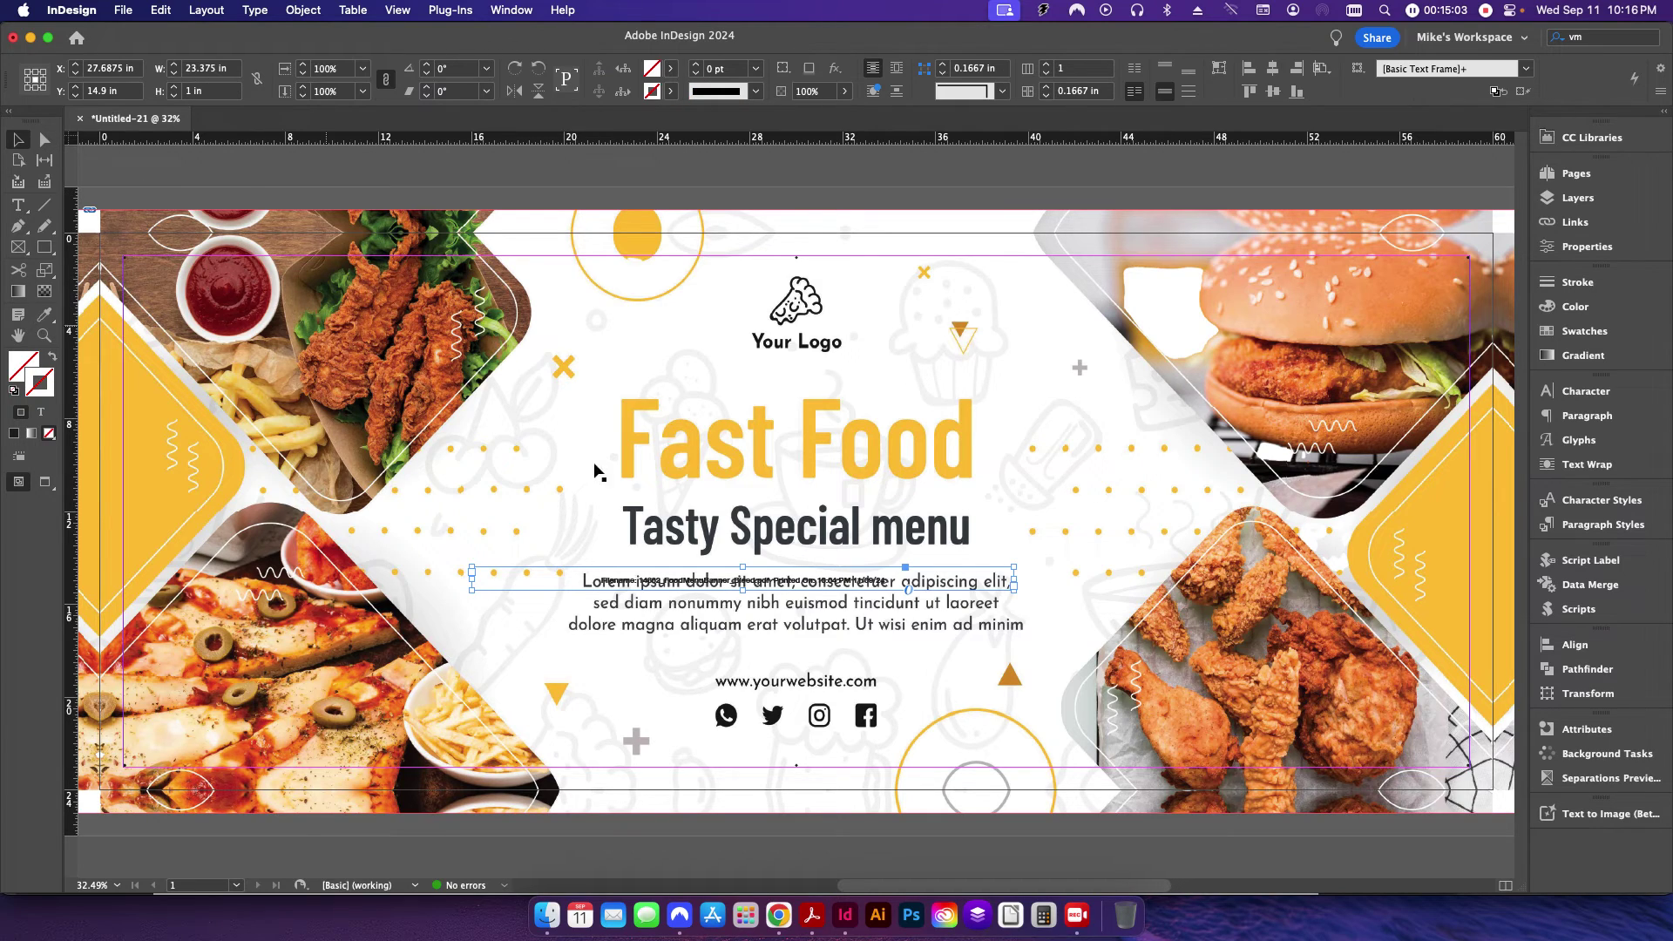
# - Move the text frame into the banner's bottom bleed, centered horizontally at X 30 in, Y 24.5 in, and rotate it 180°
pyautogui.click(1273, 75)
pyautogui.moveTo(827, 582); pyautogui.dragTo(817, 803)
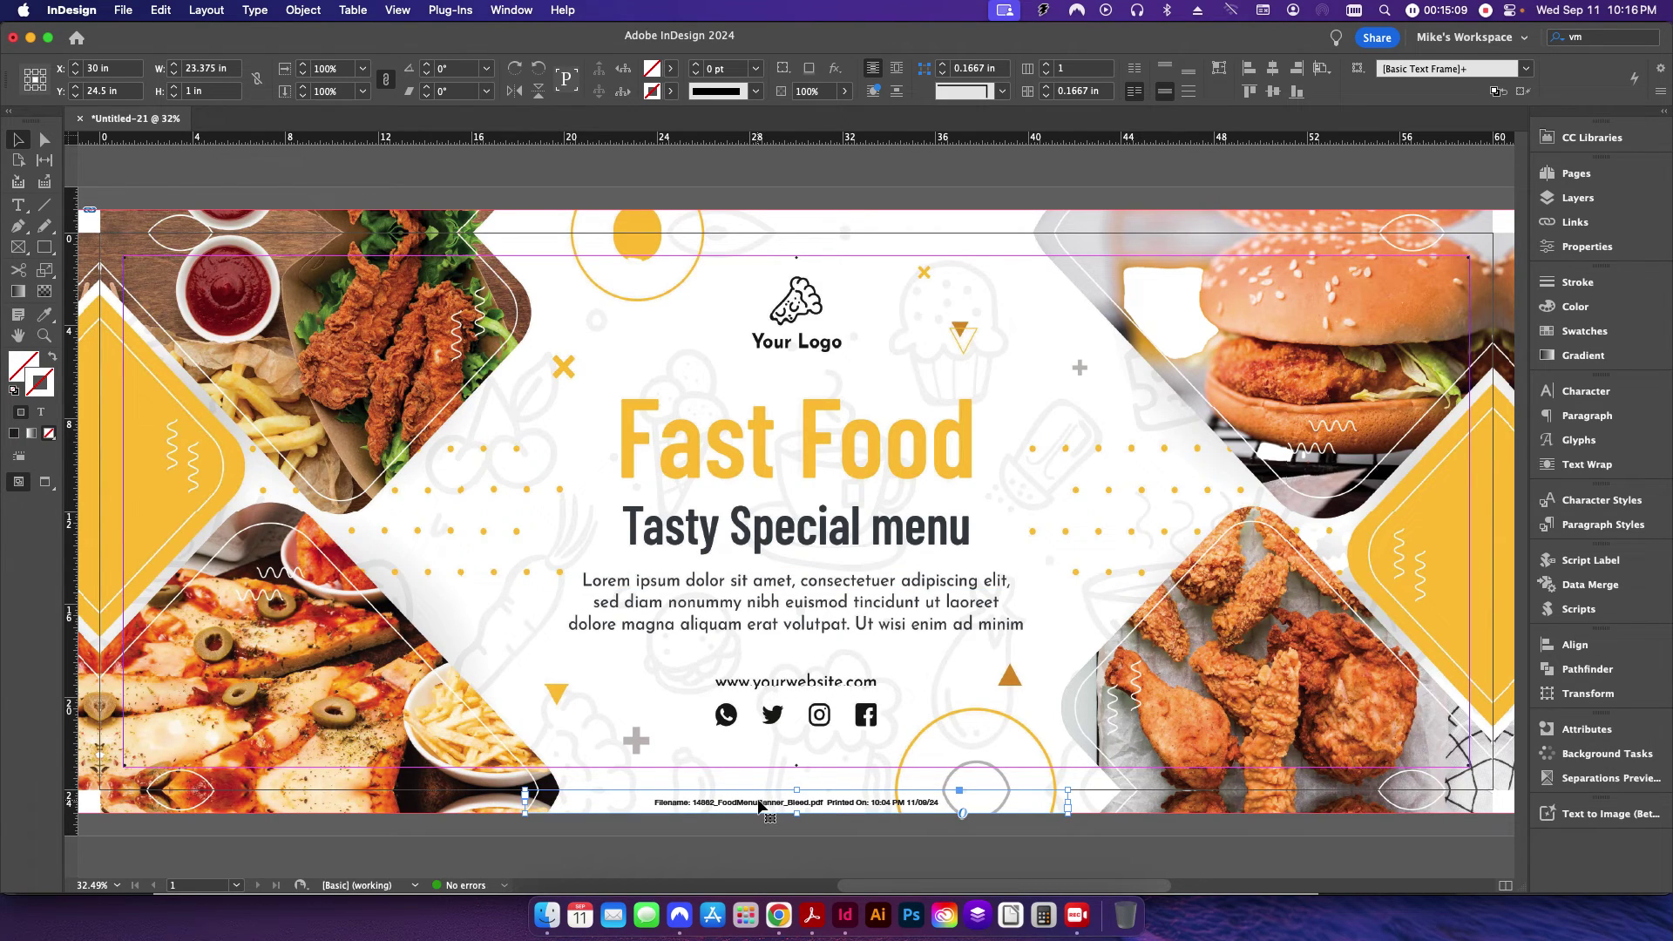
pyautogui.click(516, 70)
pyautogui.click(516, 69)
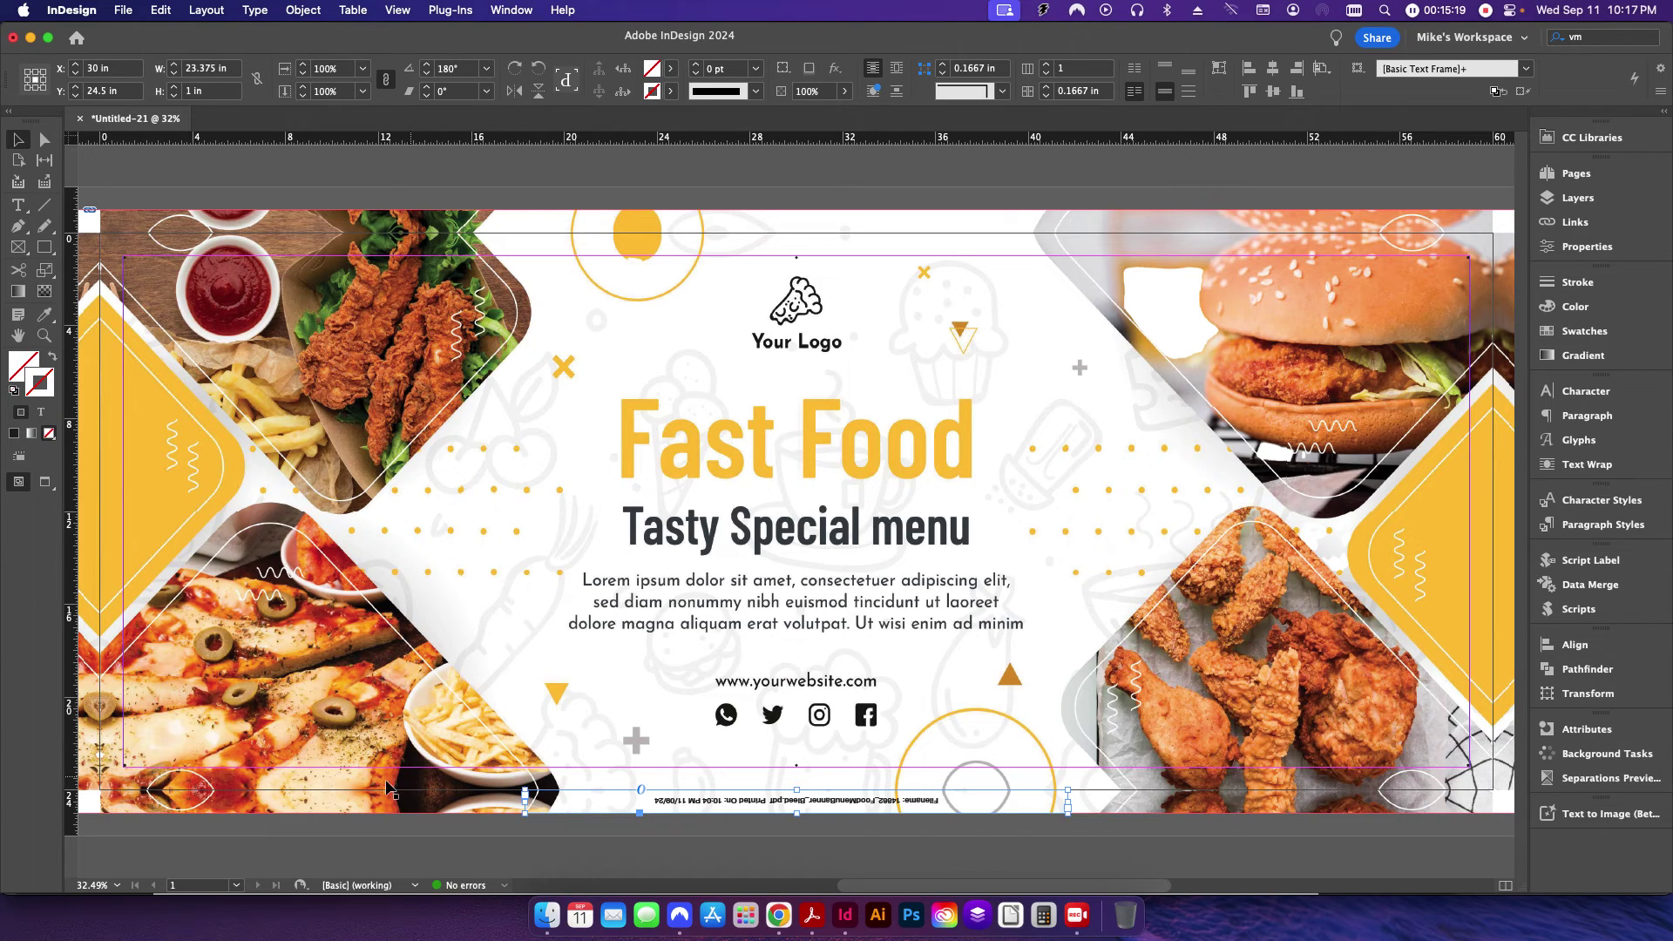
pyautogui.click(817, 829)
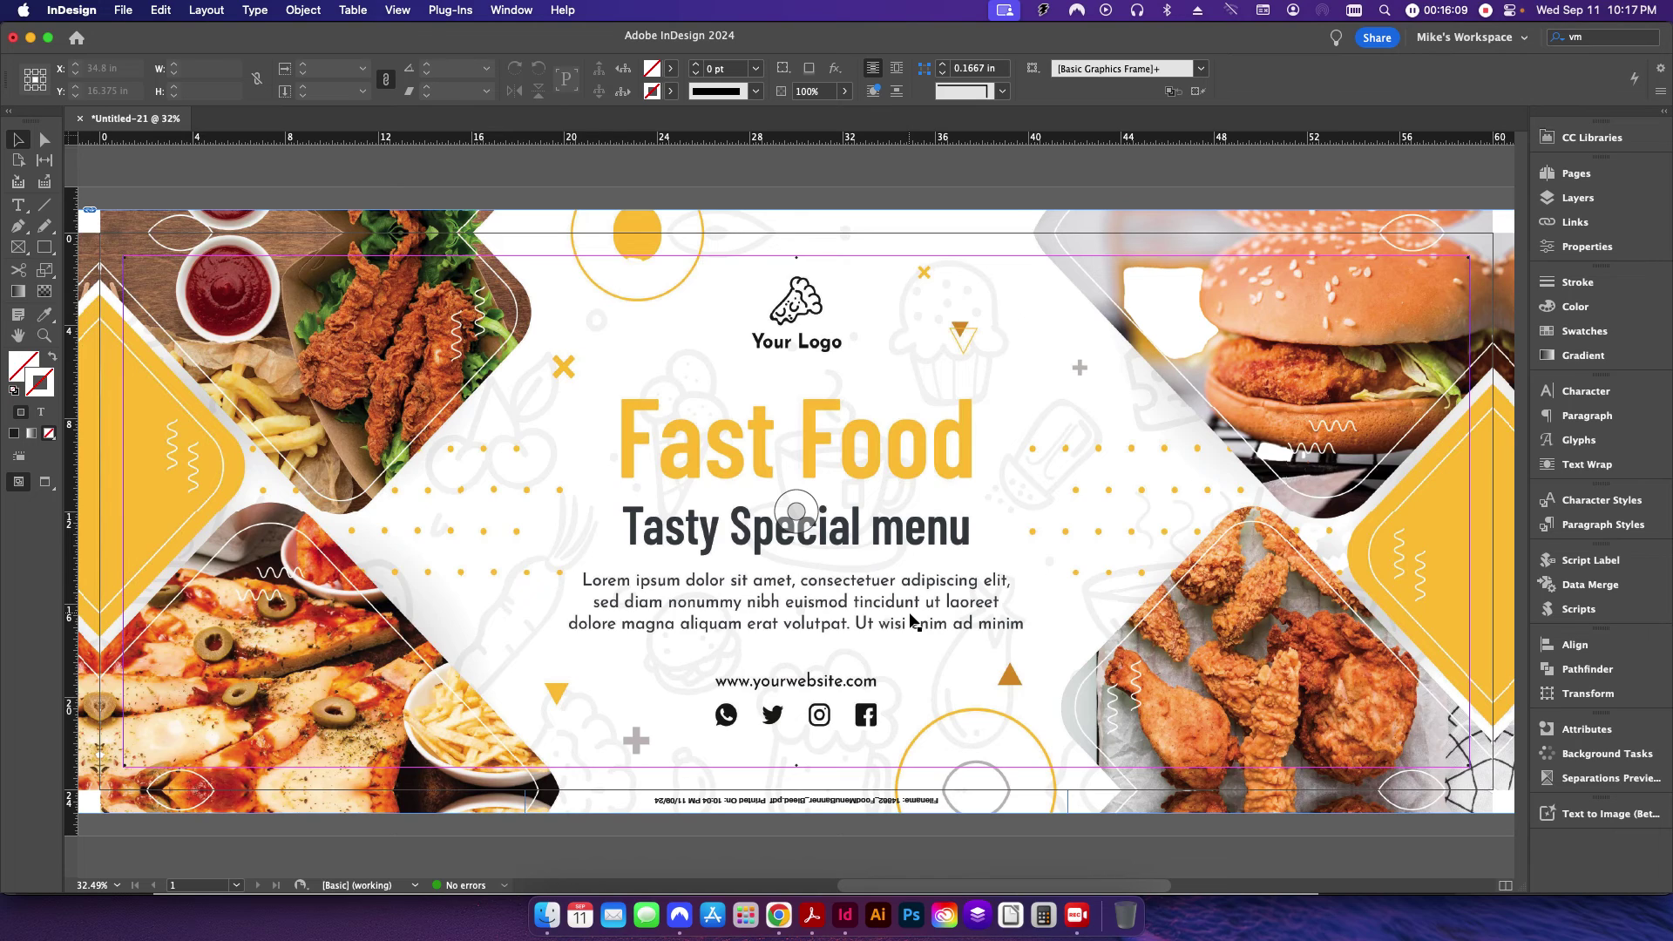
# - Check the document's page size, margin and bleed settings and its layers without changing them
pyautogui.press('super+alt+p')
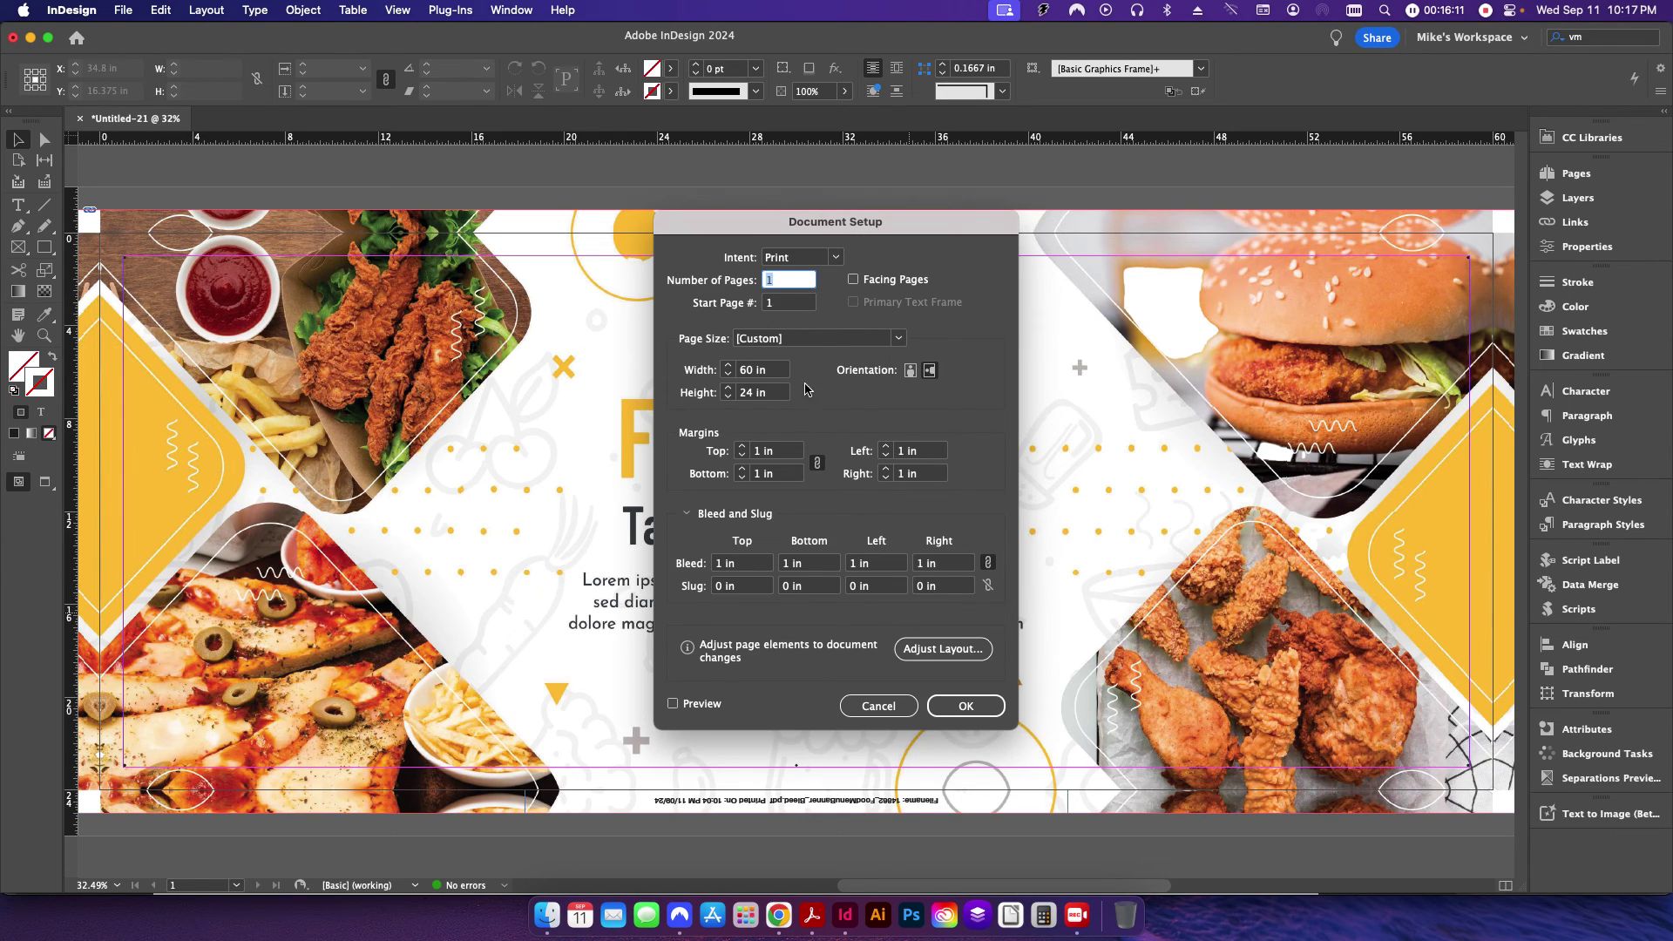
pyautogui.click(872, 704)
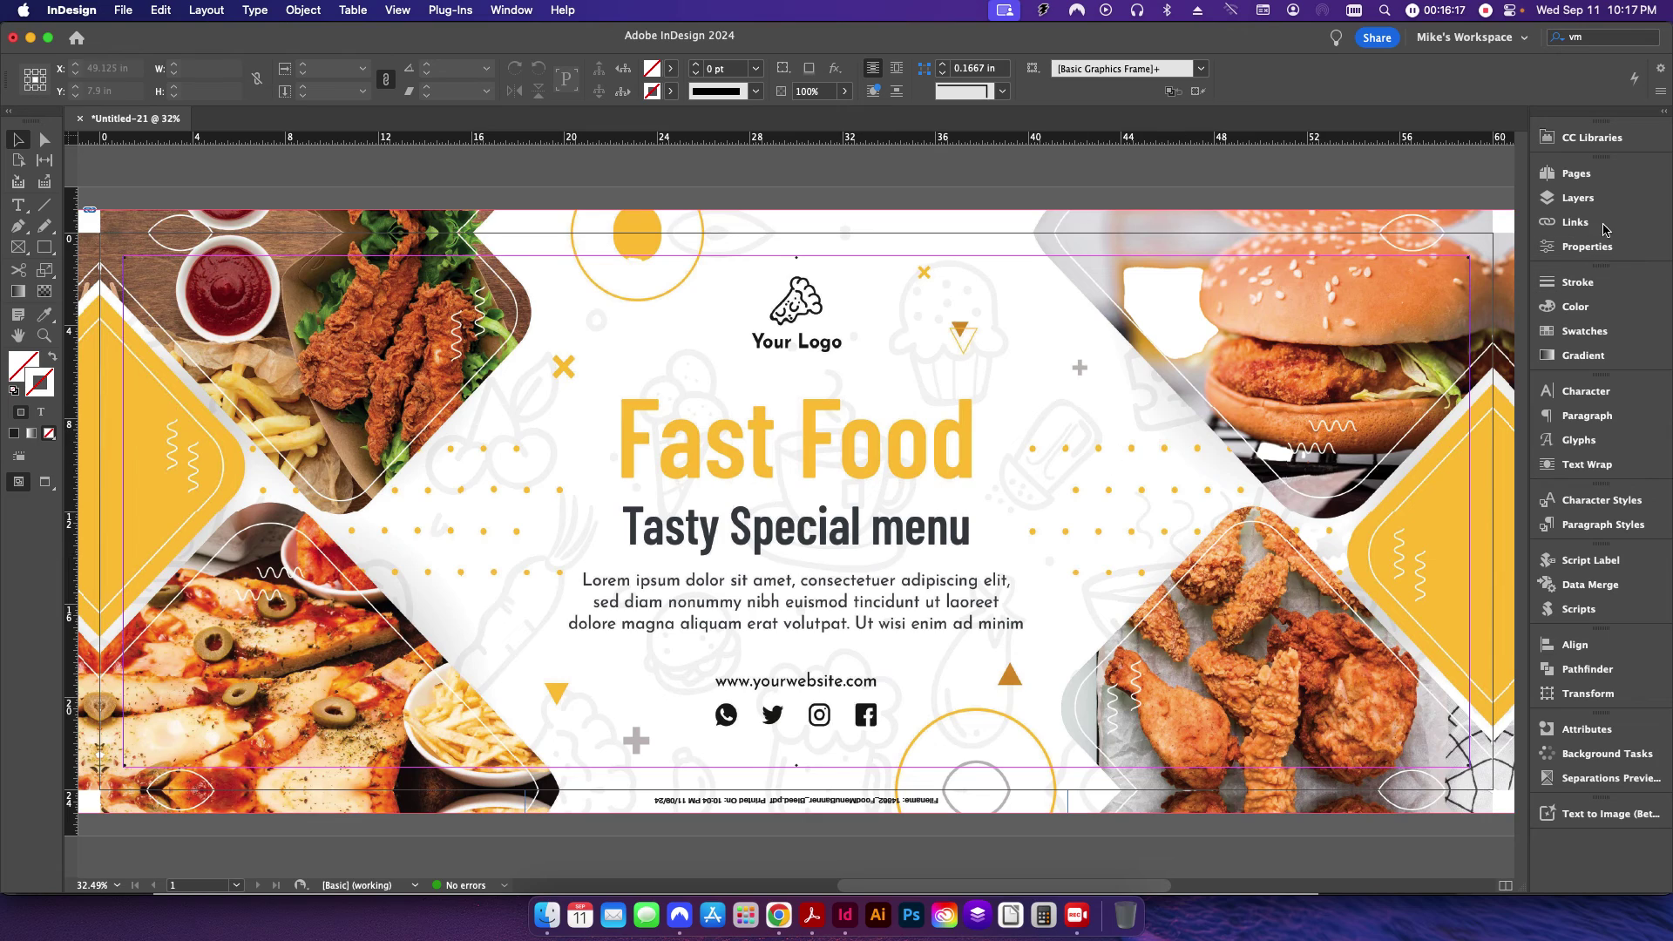
pyautogui.click(1588, 199)
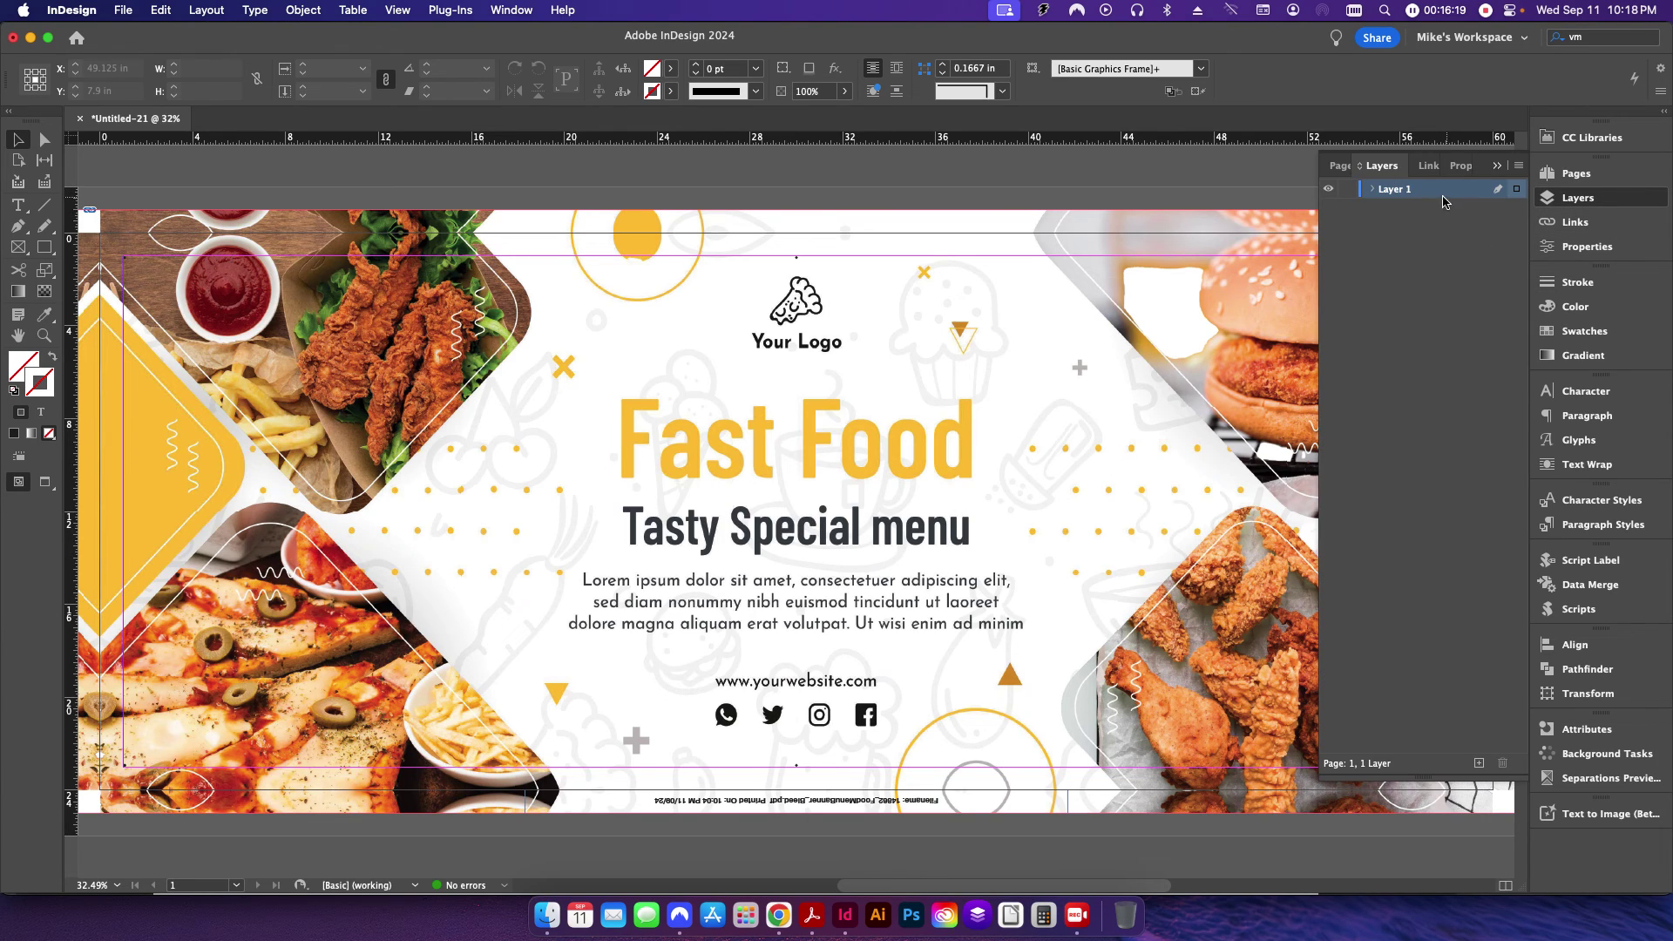
pyautogui.click(795, 511)
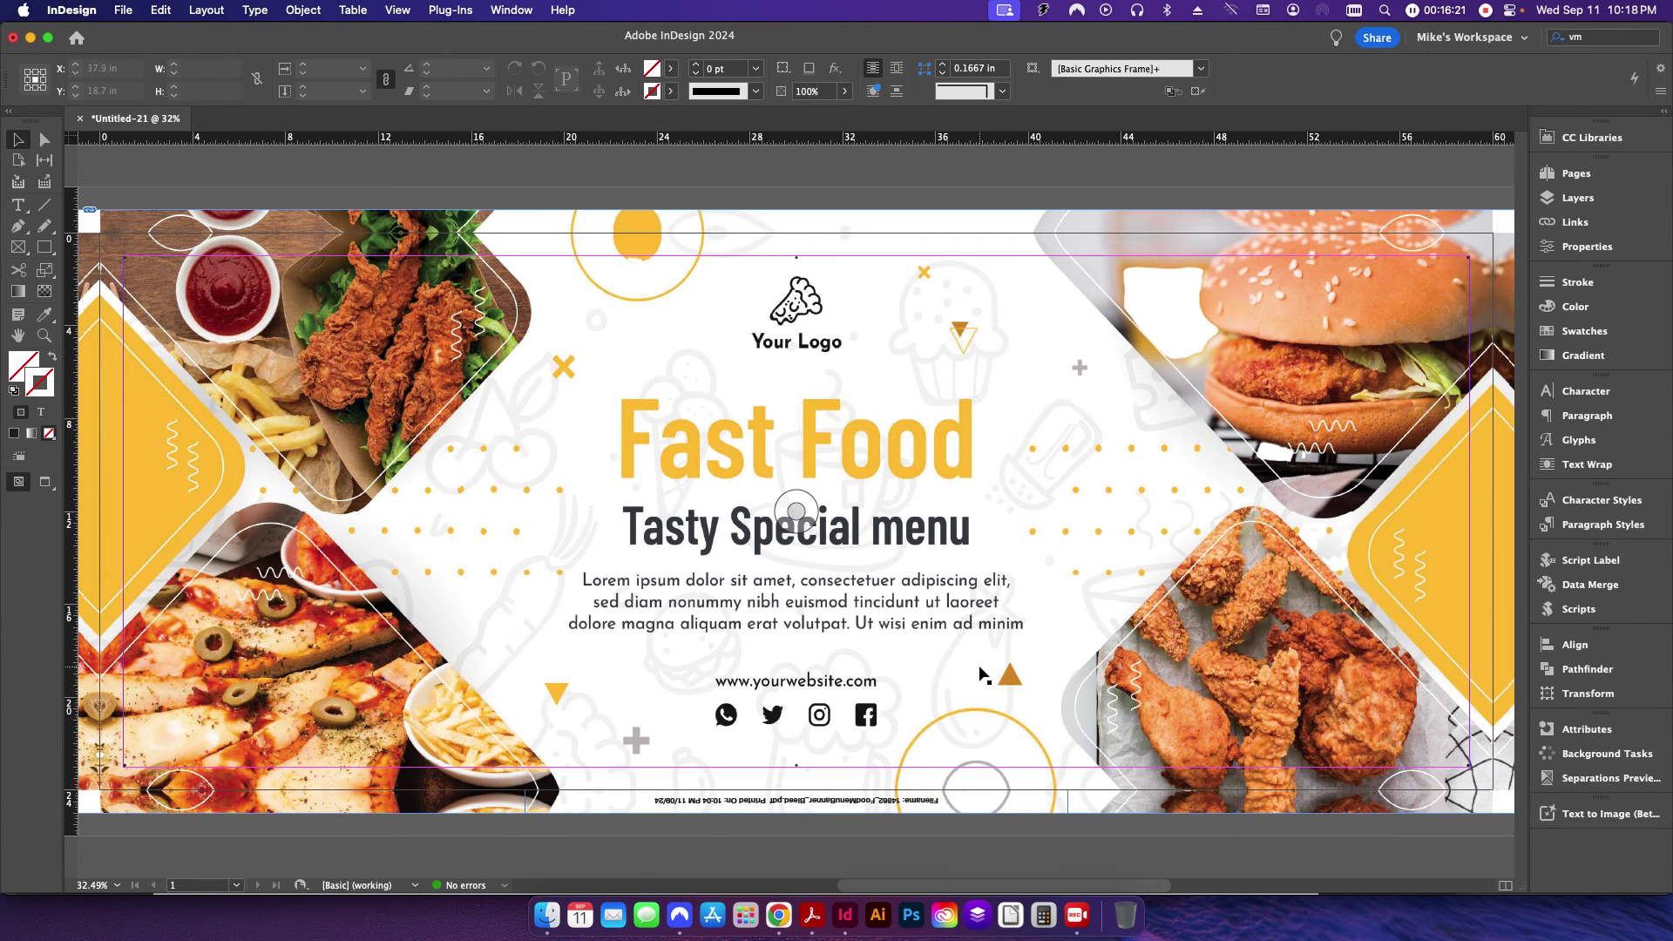